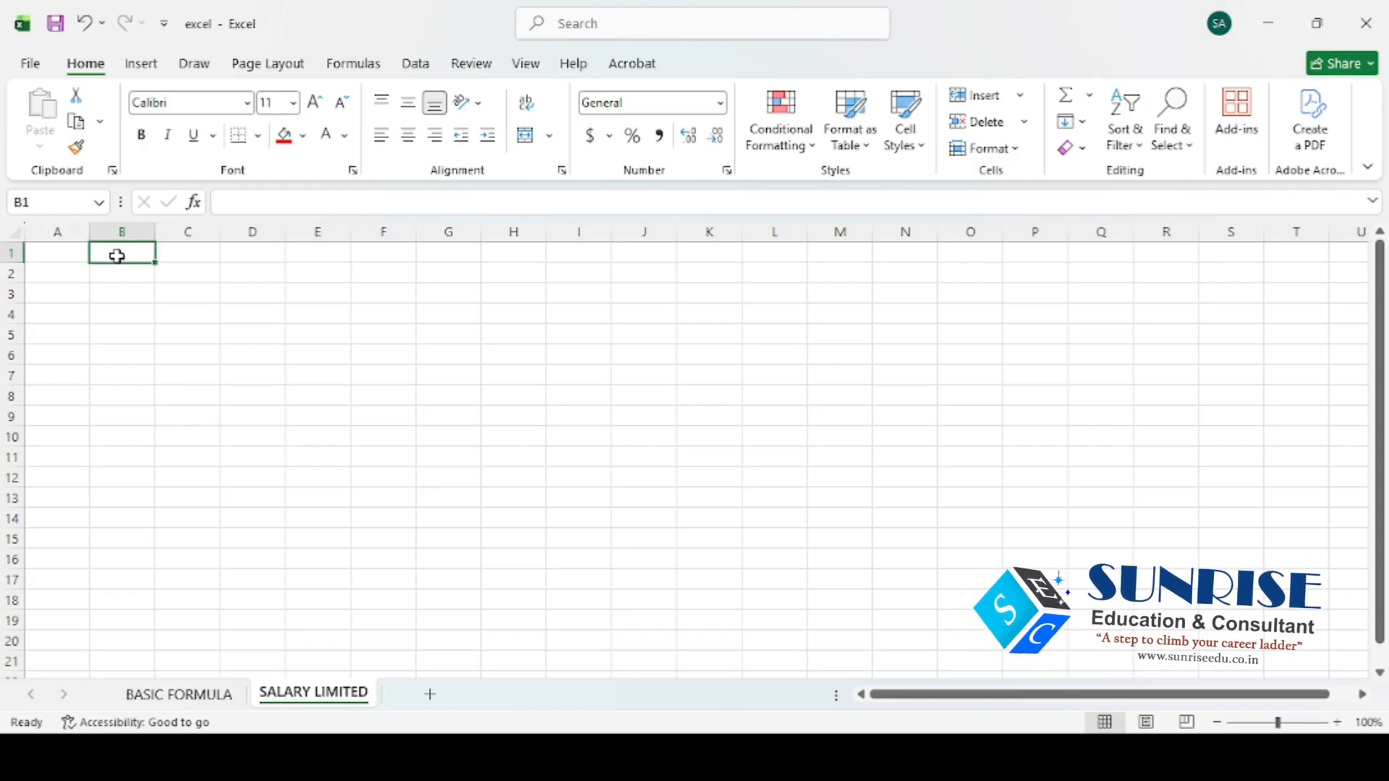
# Merge and center cells A1 through O1 on the SALARY LIMITED sheet
pyautogui.click(65, 249)
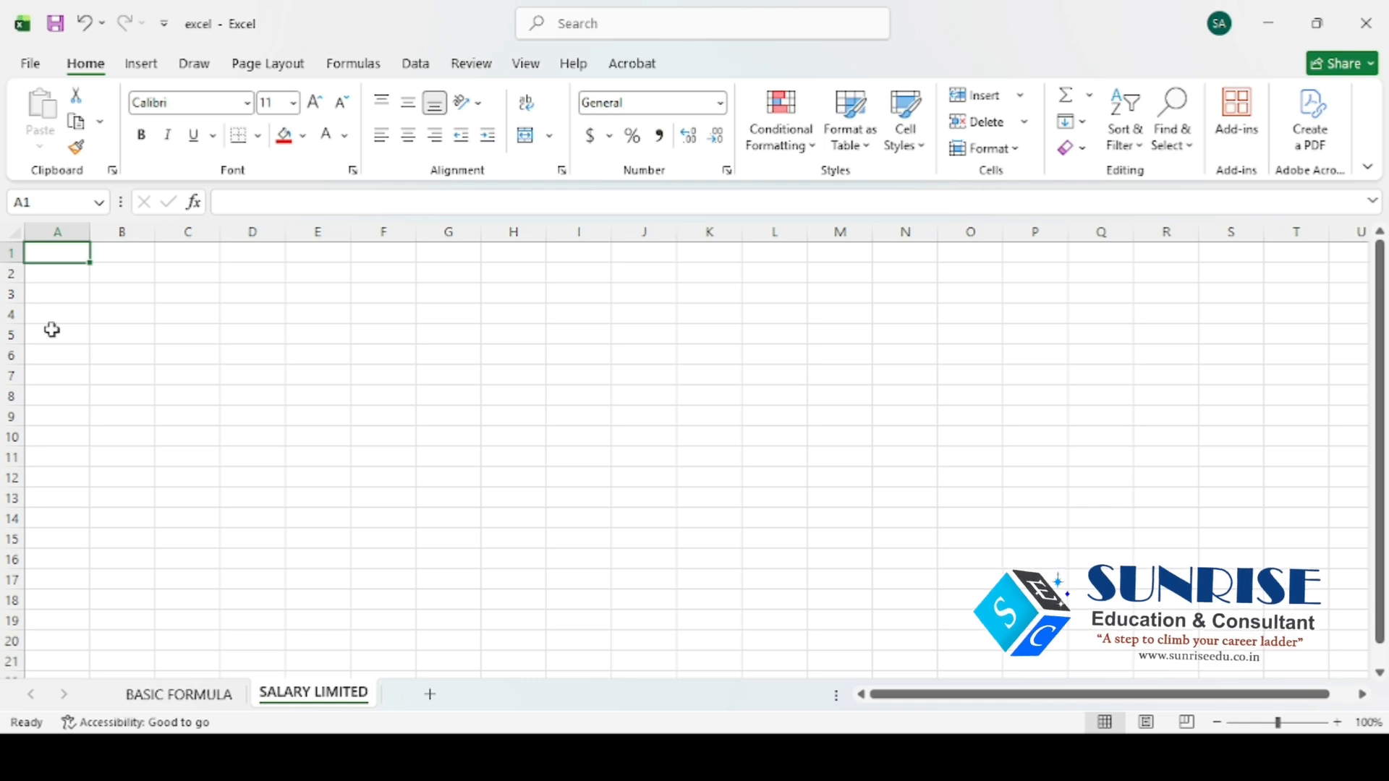
pyautogui.click(37, 296)
pyautogui.click(42, 253)
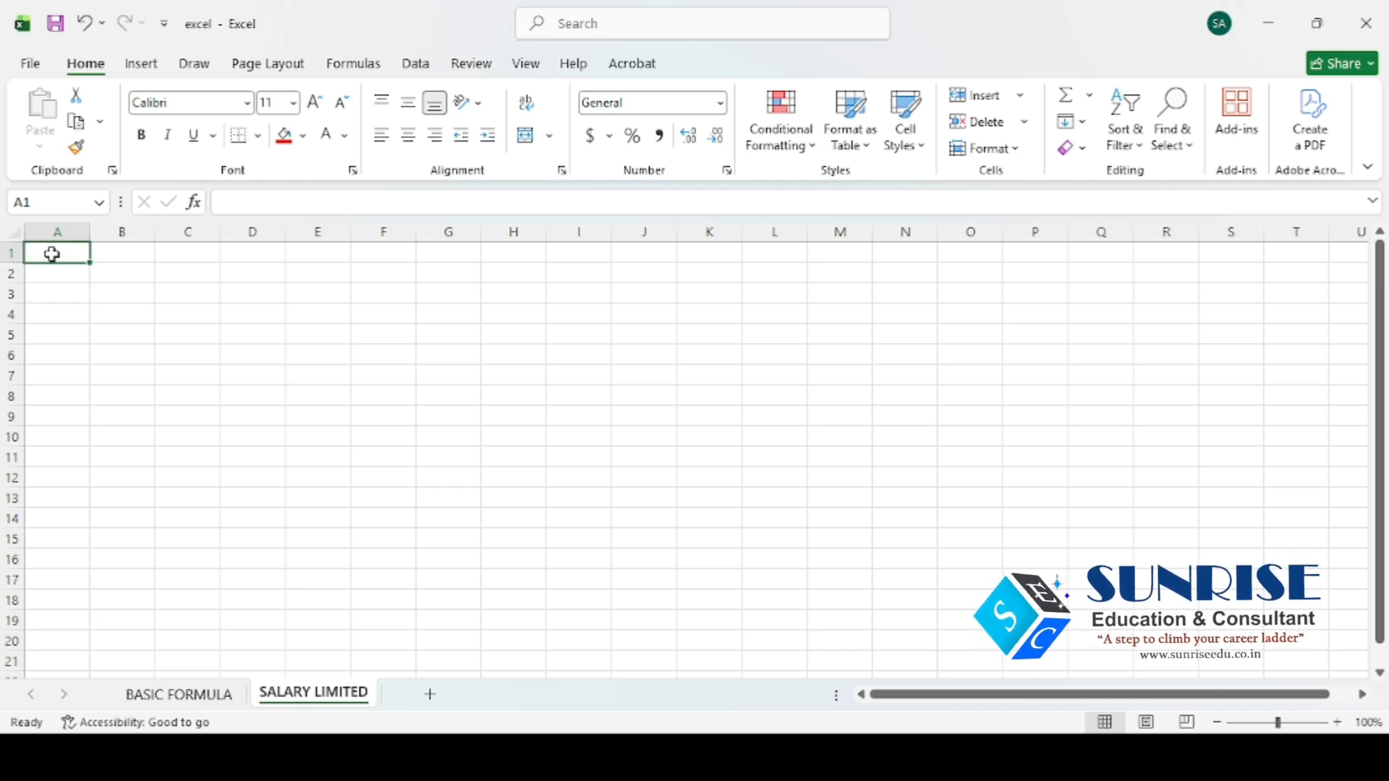
pyautogui.hotkey('shift', 'Right')
pyautogui.hotkey('shift', 'Right')
pyautogui.hotkey('shift', 'Right')
pyautogui.hotkey('shift', 'Right')
pyautogui.hotkey('shift', 'Right')
pyautogui.hotkey('shift', 'Right')
pyautogui.hotkey('shift', 'Right')
pyautogui.hotkey('shift', 'Right')
pyautogui.hotkey('shift', 'Right')
pyautogui.hotkey('shift', 'Right')
pyautogui.hotkey('shift', 'Right')
pyautogui.hotkey('shift', 'Right')
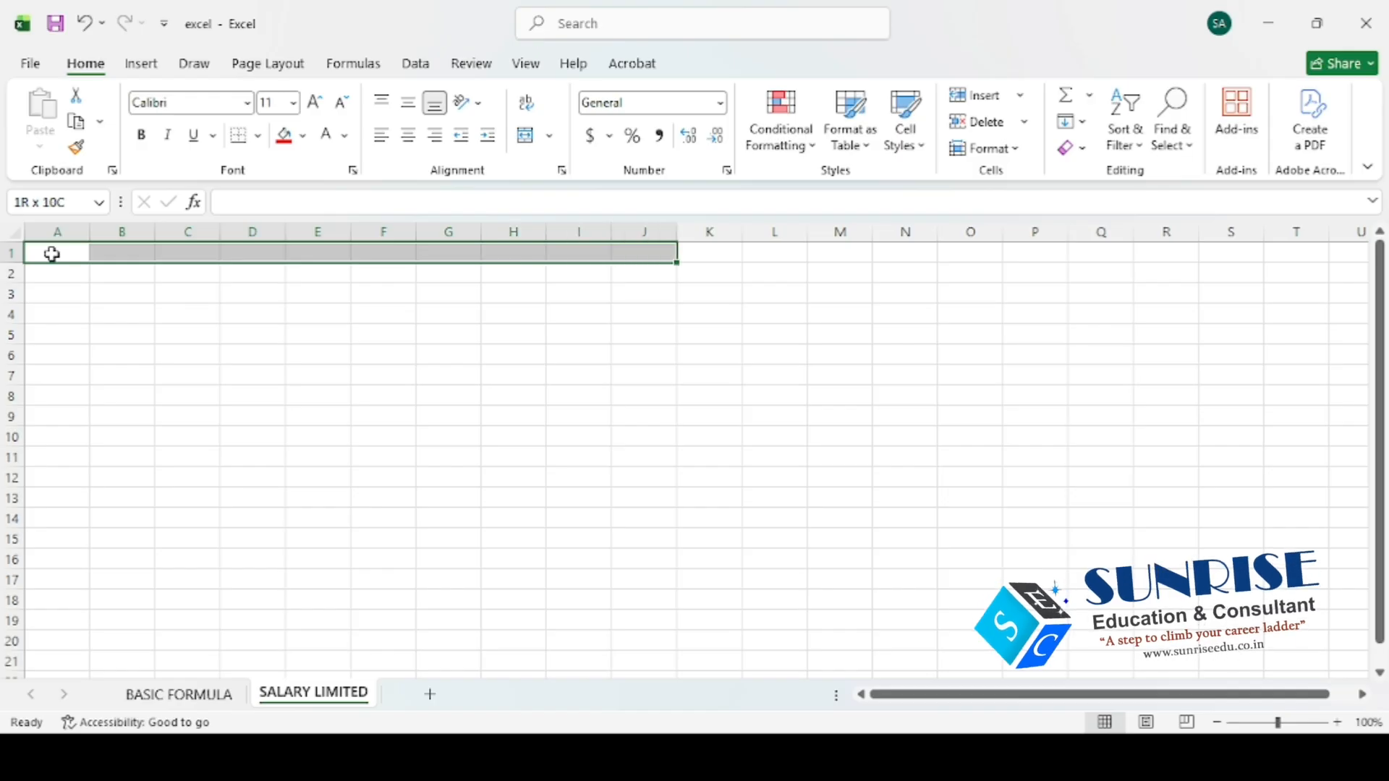
pyautogui.hotkey('shift', 'Right')
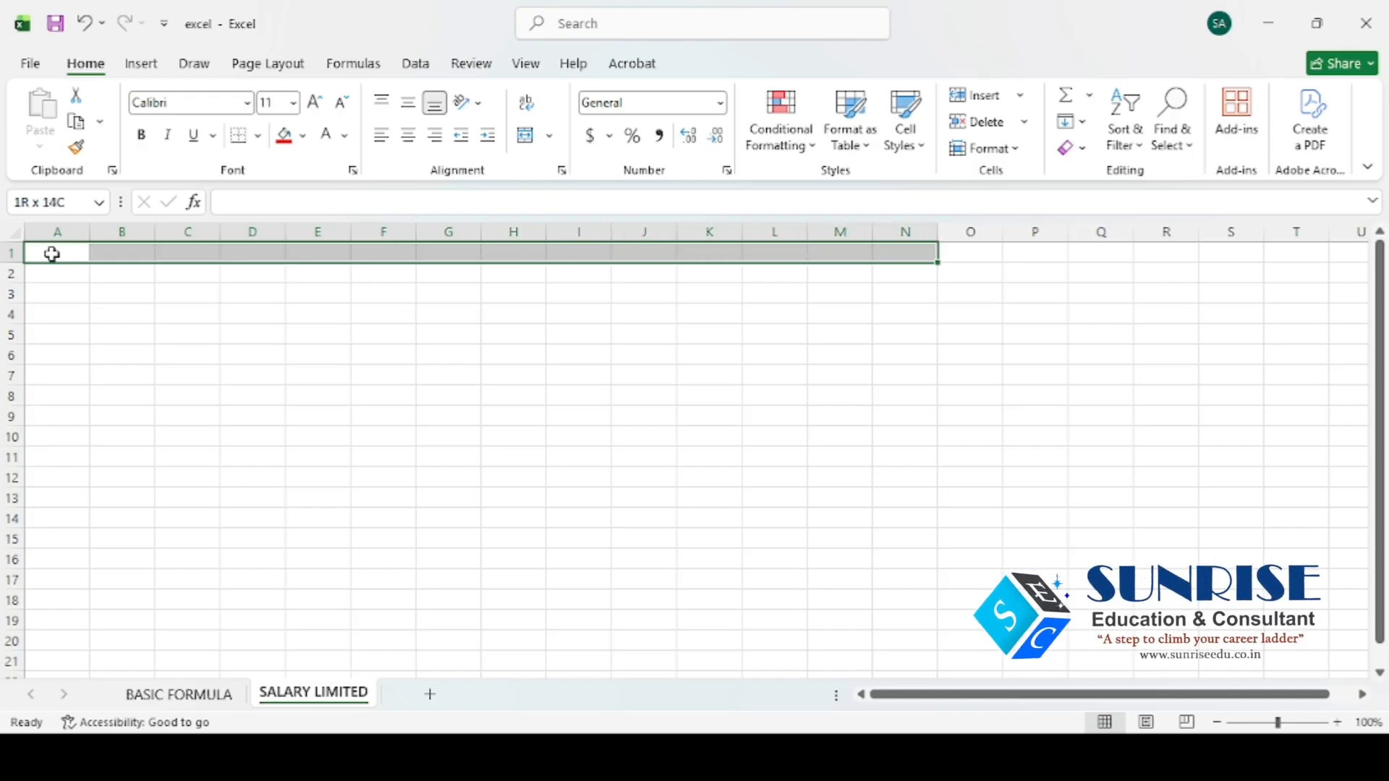
pyautogui.hotkey('shift', 'Left')
pyautogui.hotkey('shift', 'Left')
pyautogui.hotkey('shift', 'Left')
pyautogui.hotkey('shift', 'Left')
pyautogui.hotkey('shift', 'Left')
pyautogui.hotkey('shift', 'Right')
pyautogui.hotkey('shift', 'Right')
pyautogui.hotkey('shift', 'Right')
pyautogui.hotkey('shift', 'Right')
pyautogui.hotkey('shift', 'Right')
pyautogui.hotkey('shift', 'Right')
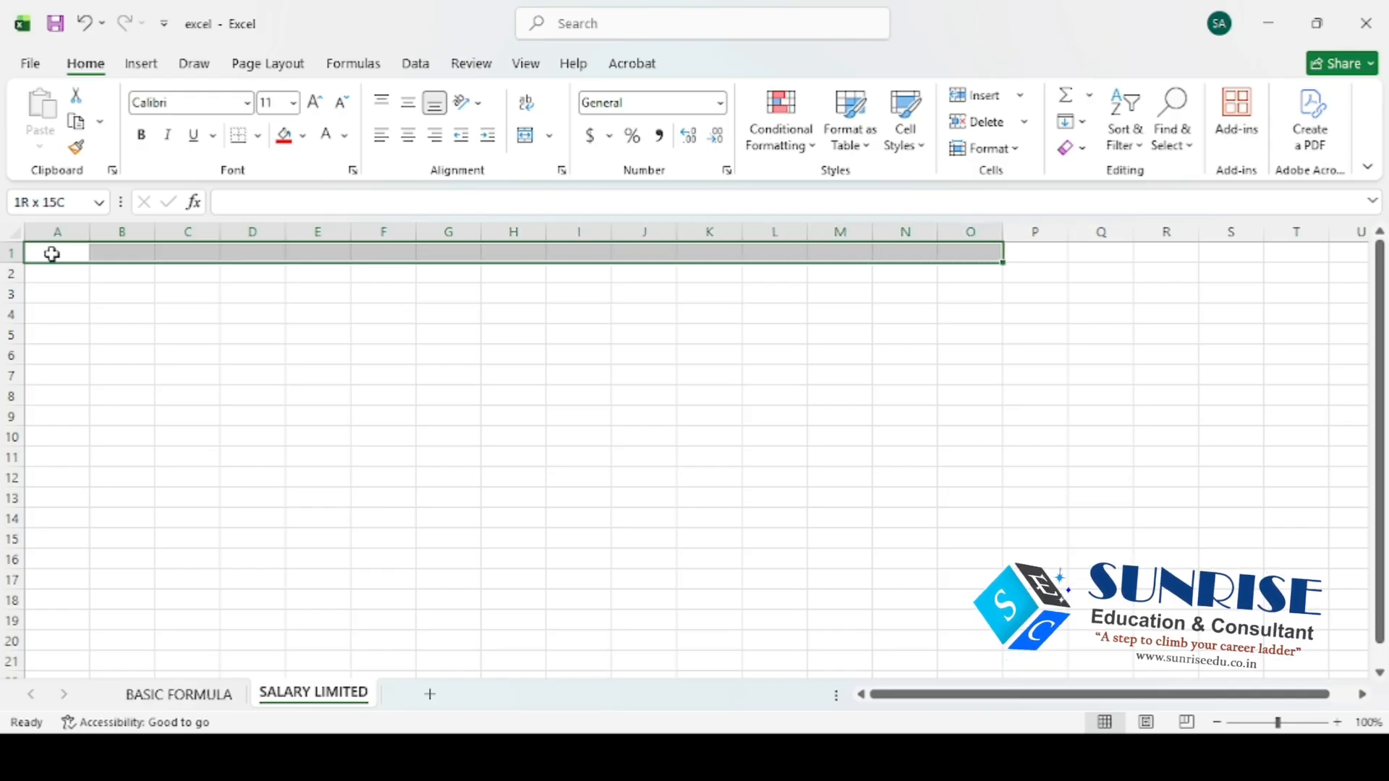
pyautogui.click(528, 136)
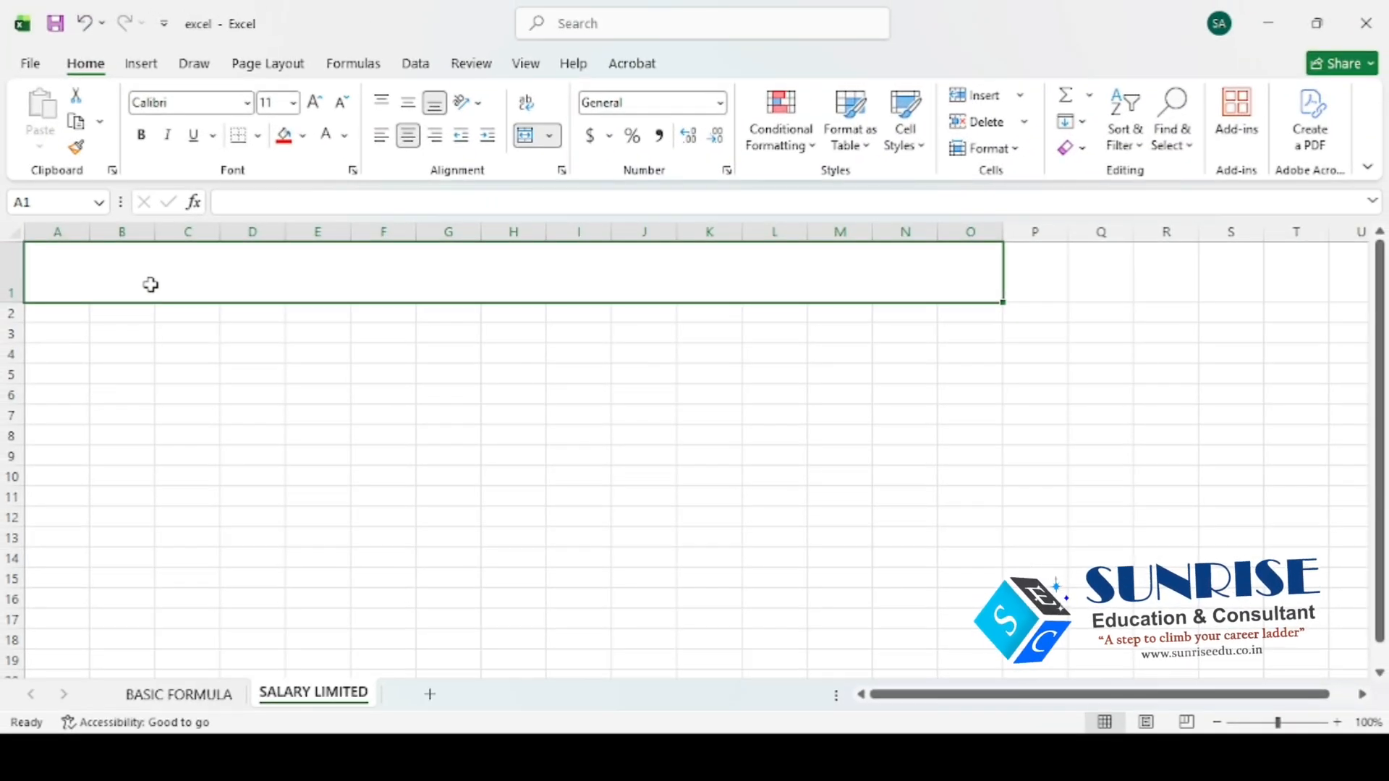
# Enter the title "SALARY LIMITED COMPANY" in the merged cell A1
pyautogui.write('SALRY')
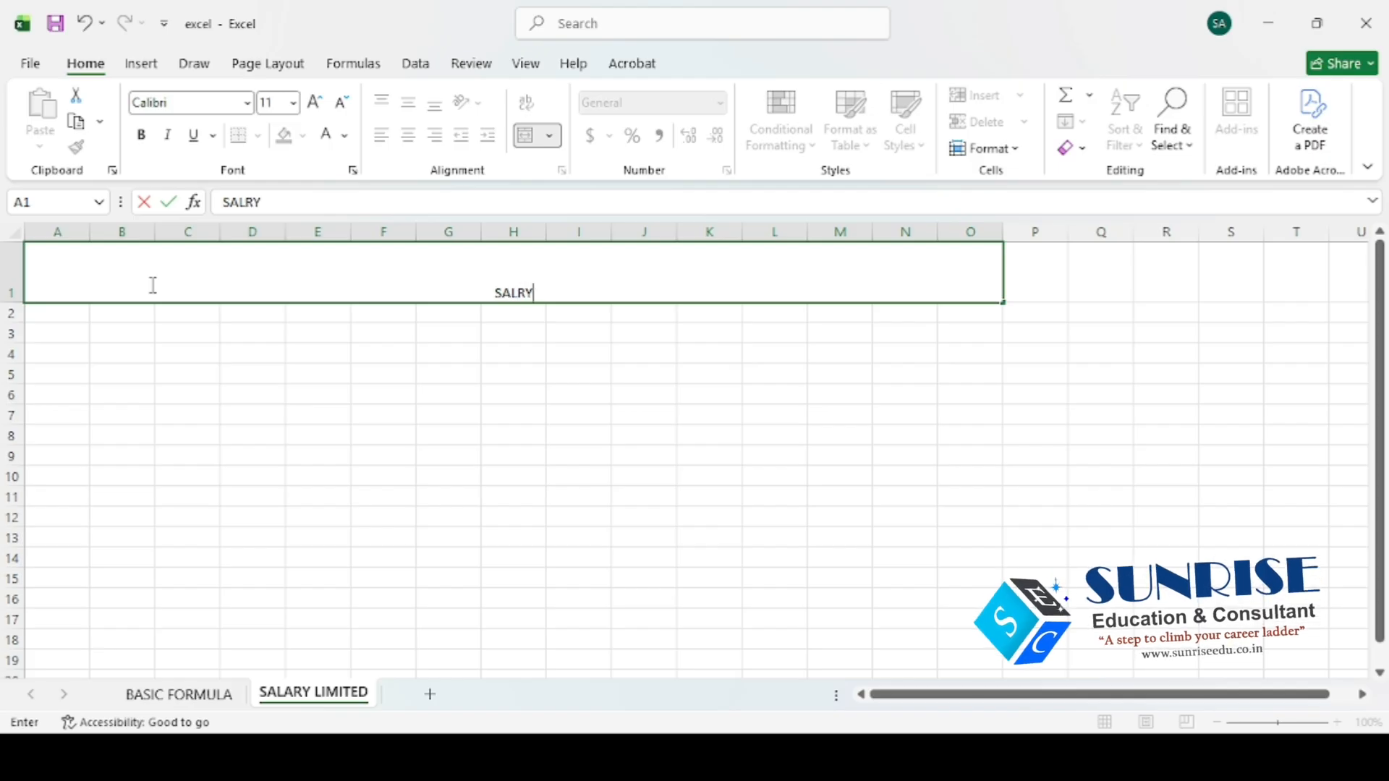
pyautogui.press('BackSpace')
pyautogui.press('BackSpace')
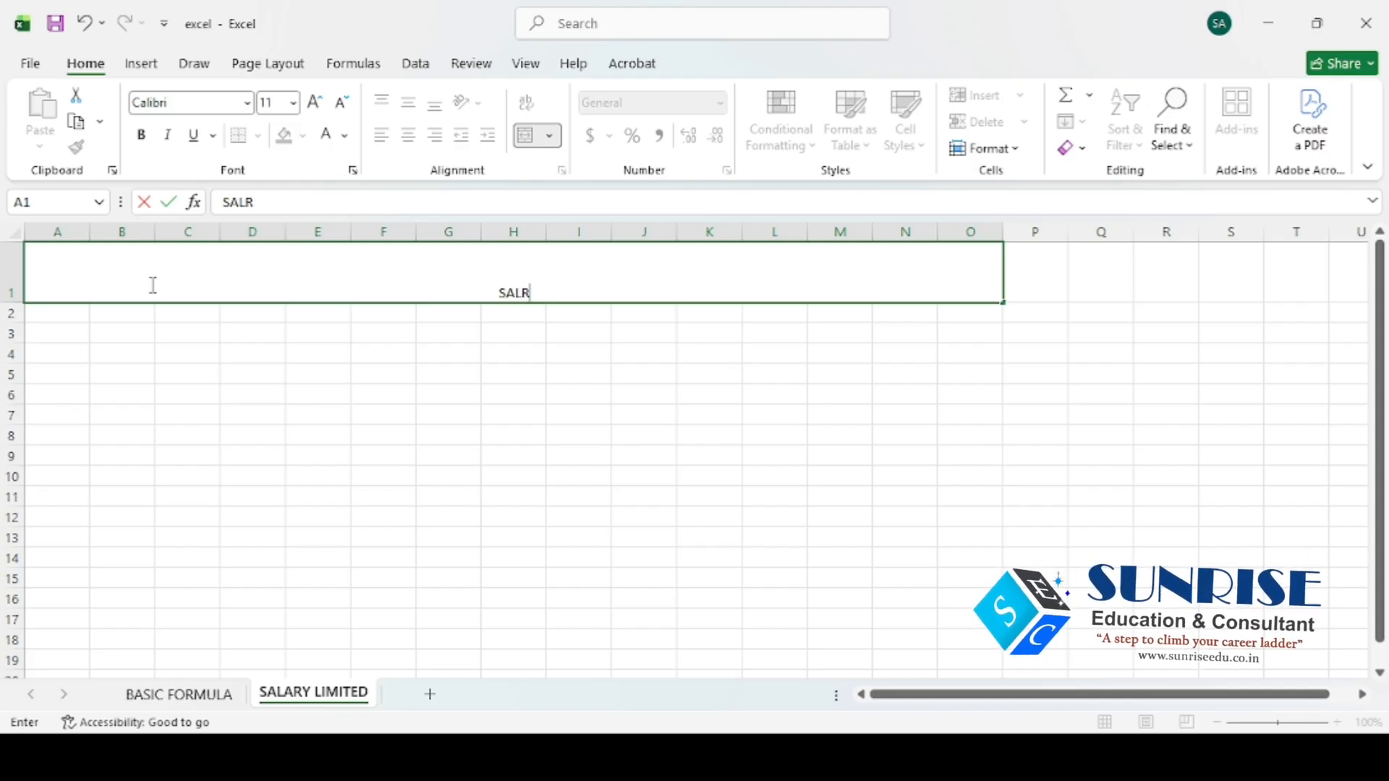
pyautogui.write('A')
pyautogui.write('RY')
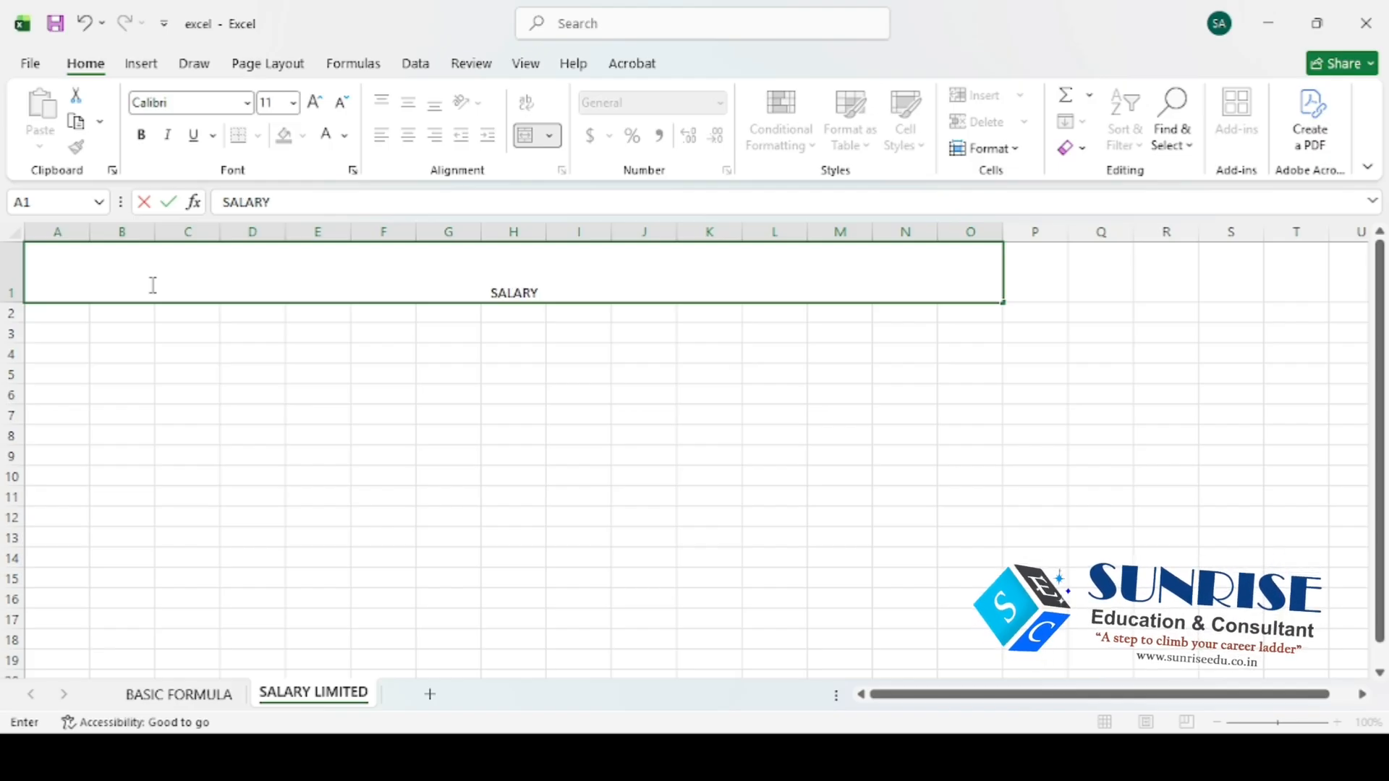
pyautogui.write(' LIMITED ')
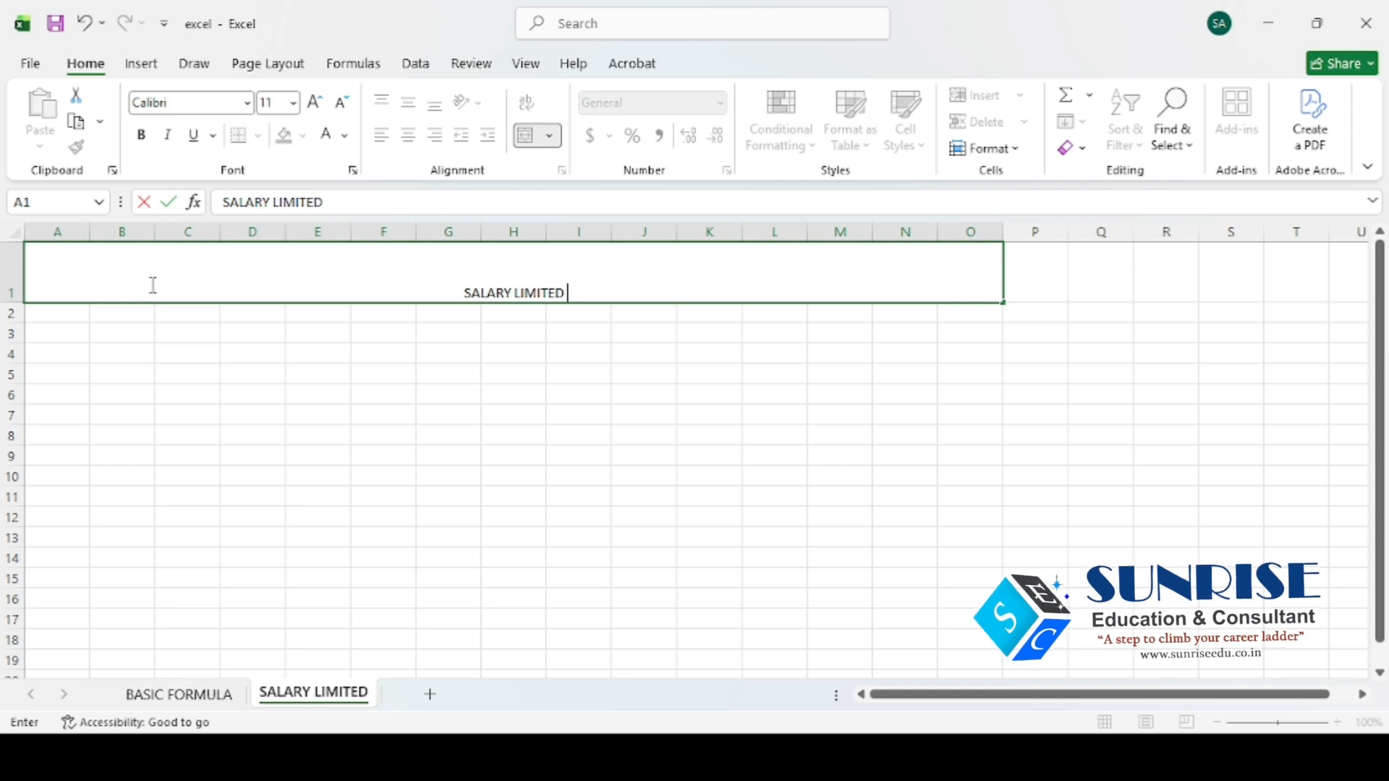
pyautogui.write('COMPANY')
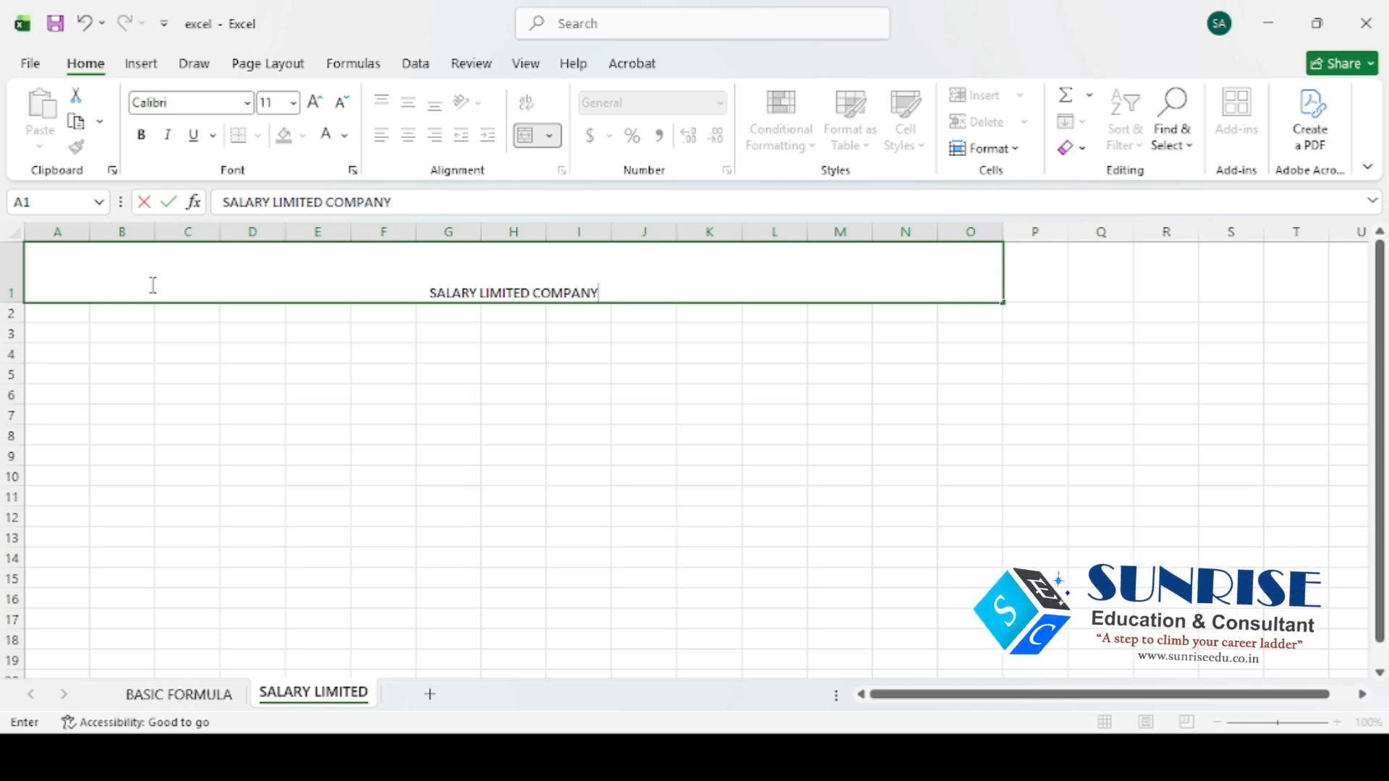
pyautogui.press('Return')
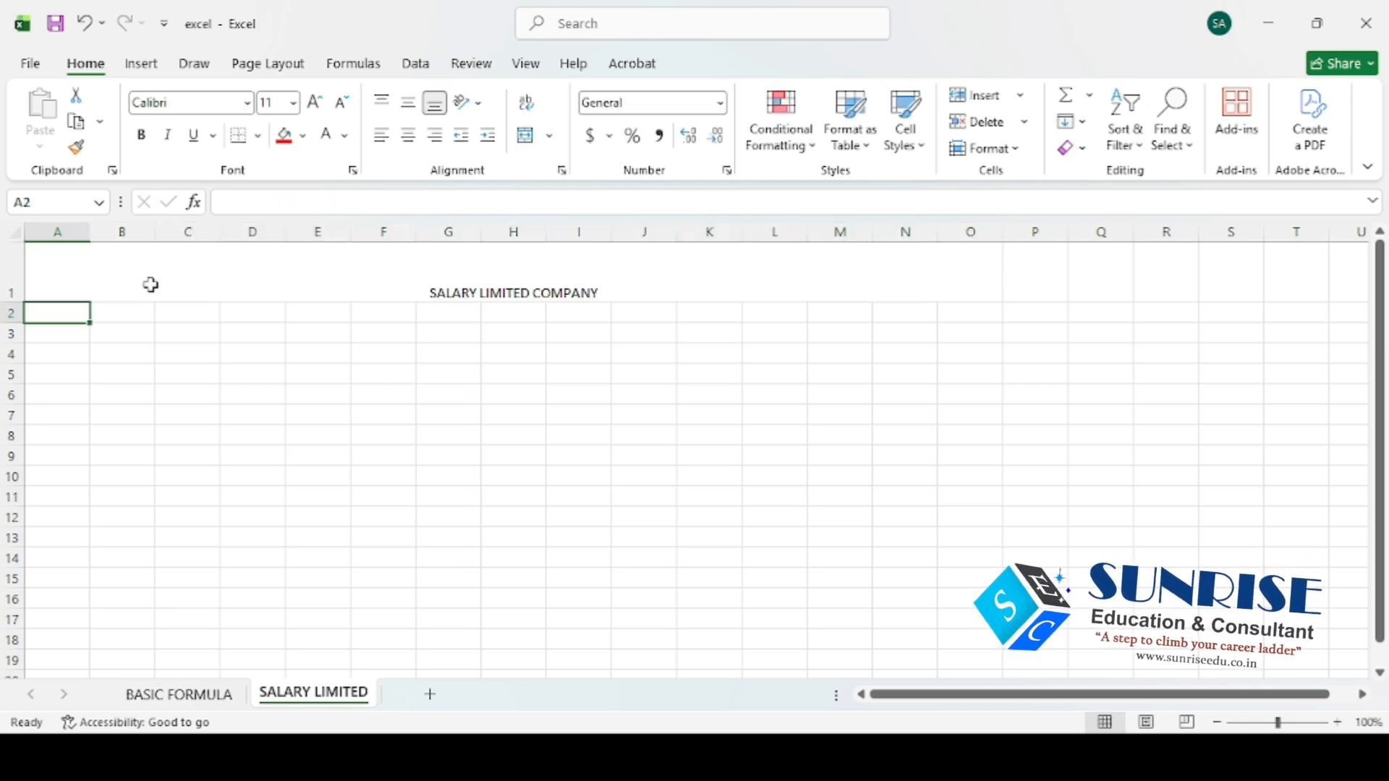
# Increase the title's font size to 26 and make it bold
pyautogui.click(304, 273)
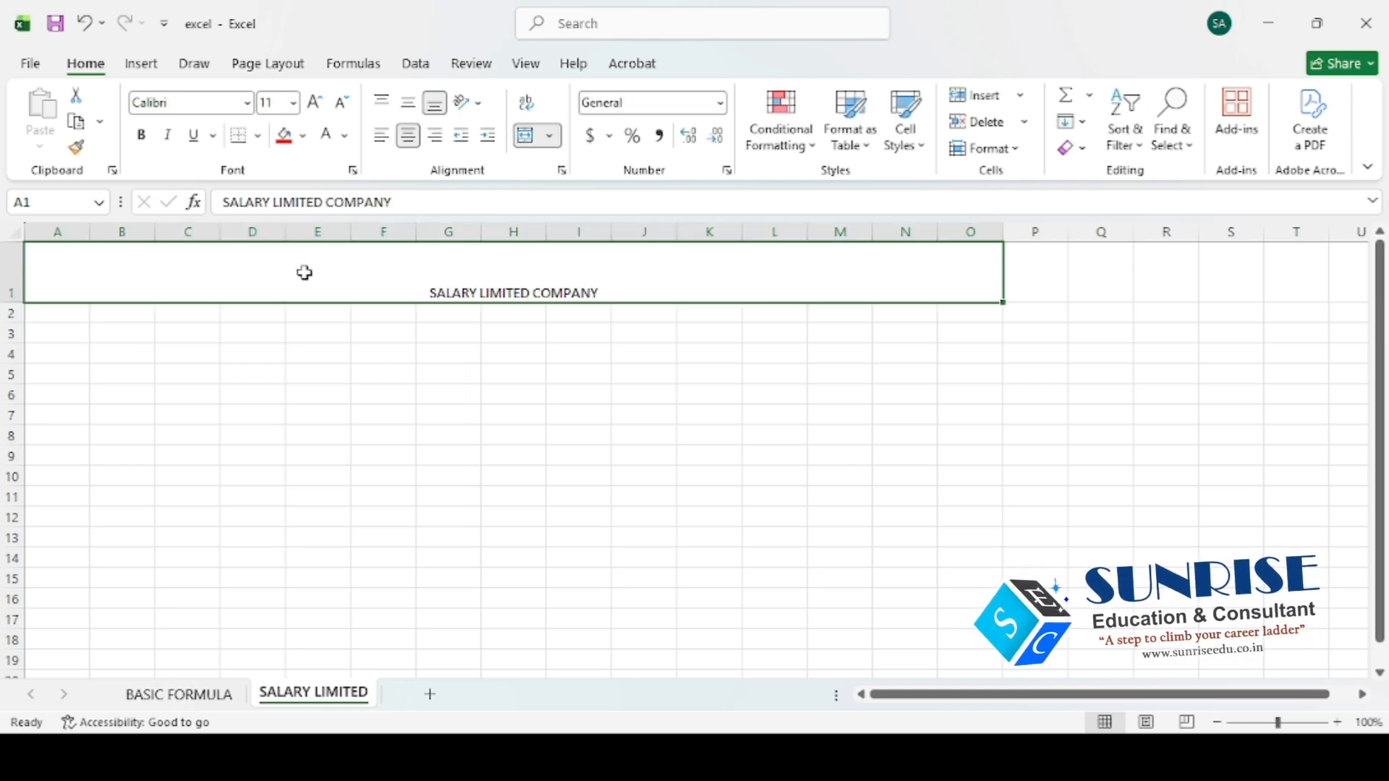
pyautogui.click(315, 103)
pyautogui.click(315, 104)
pyautogui.click(316, 104)
pyautogui.click(315, 104)
pyautogui.click(316, 103)
pyautogui.click(315, 104)
pyautogui.click(316, 104)
pyautogui.click(315, 103)
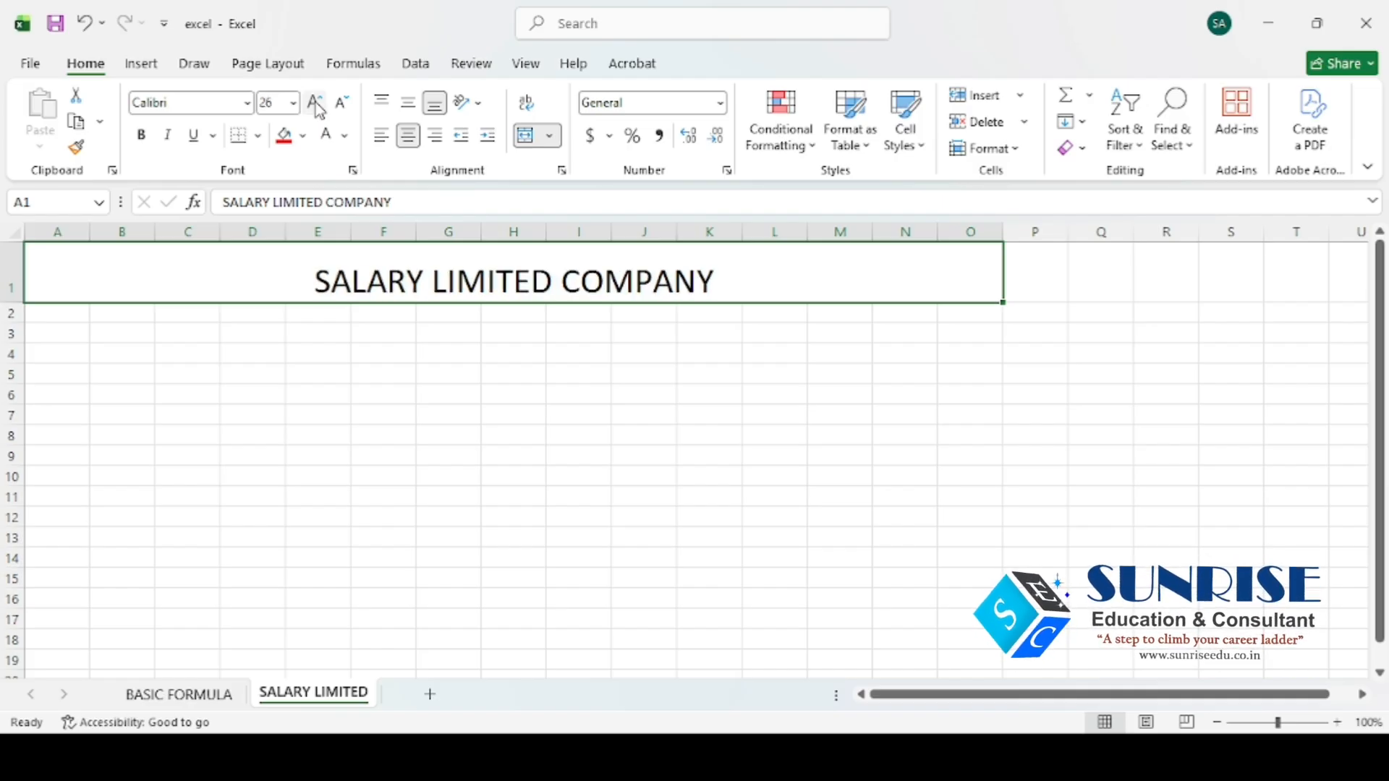
pyautogui.click(142, 141)
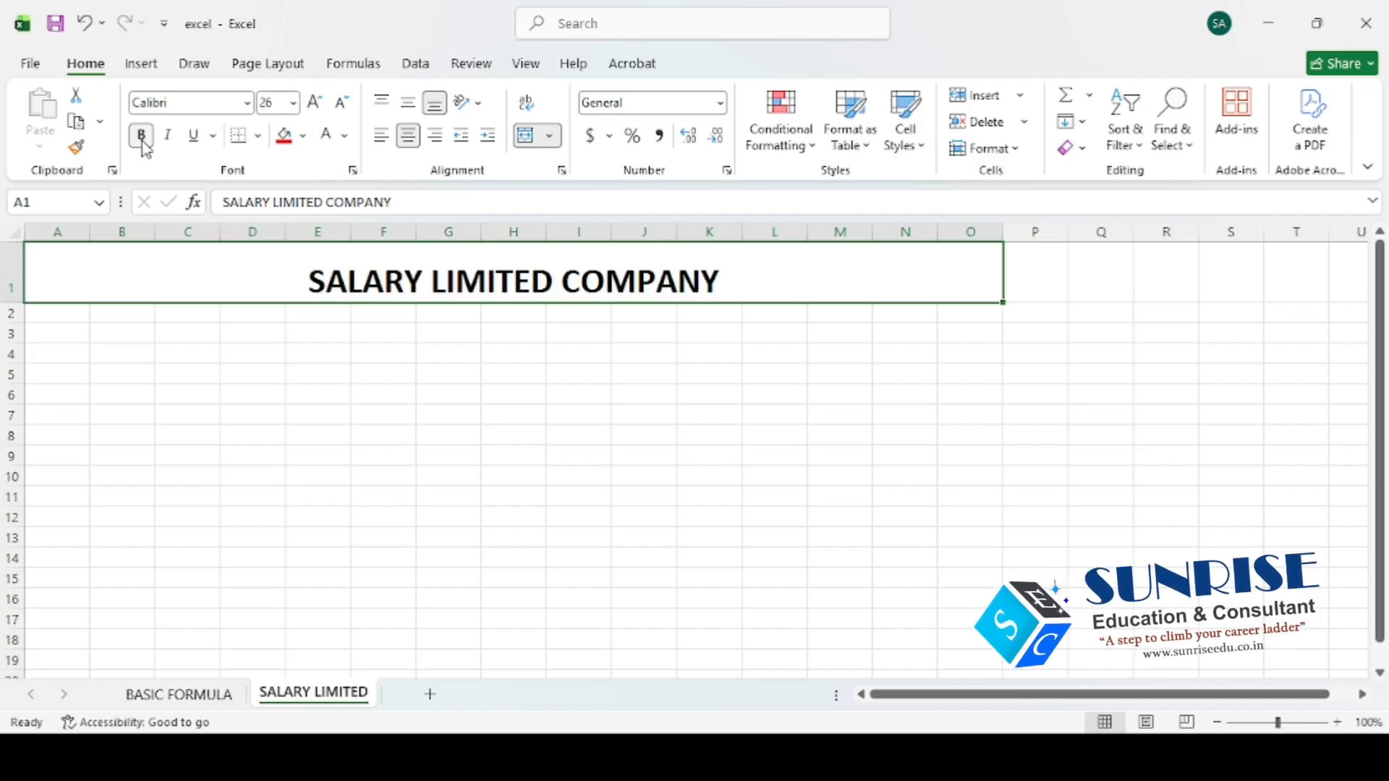
# Color the title text dark red and align it to the middle of the row vertically
pyautogui.click(326, 135)
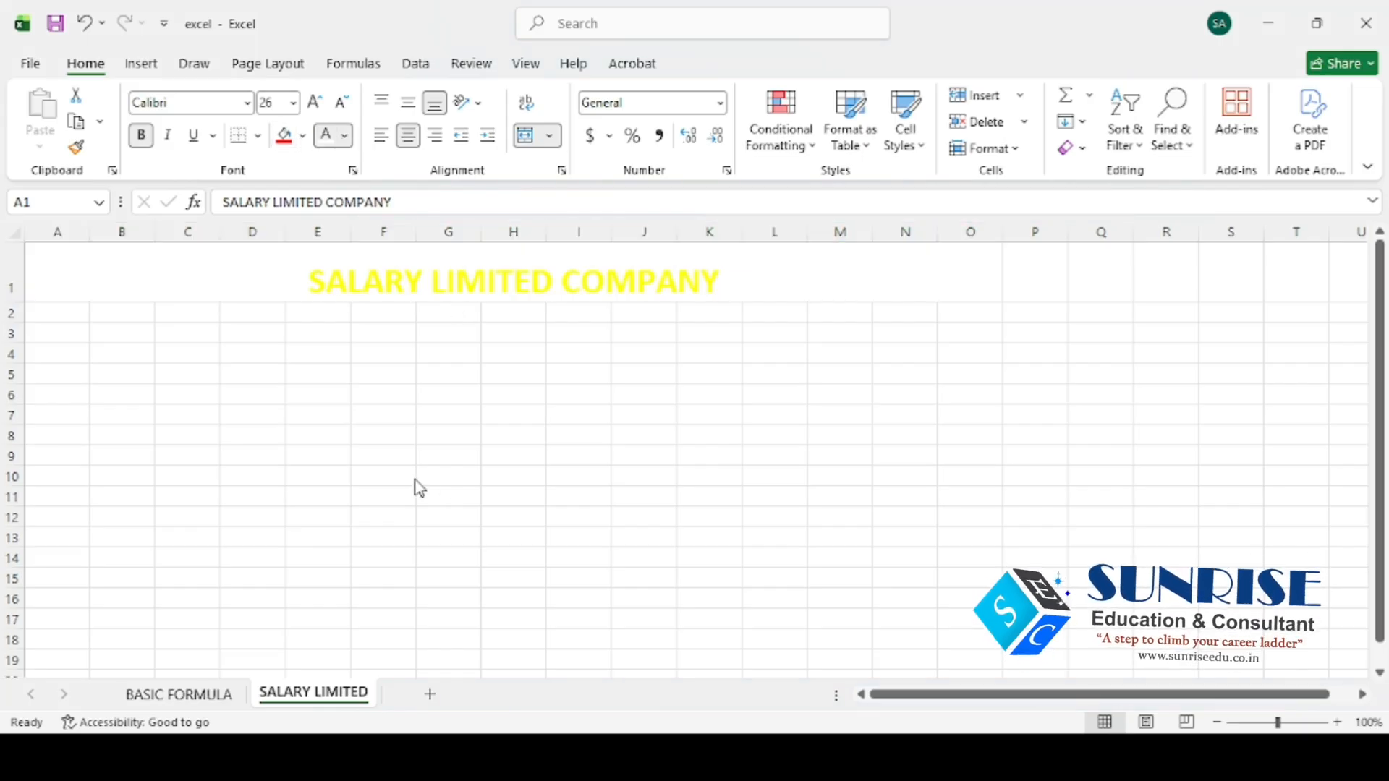
pyautogui.click(321, 480)
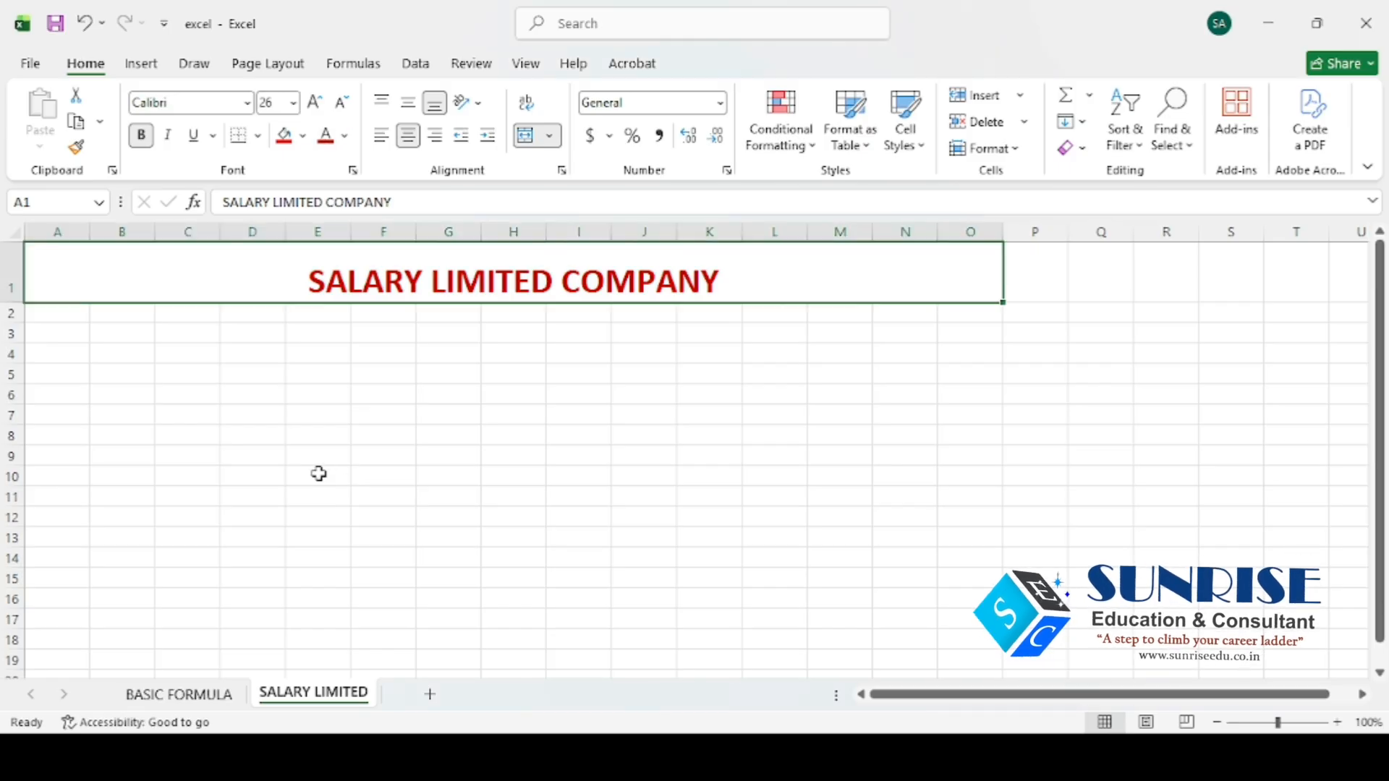
pyautogui.click(409, 104)
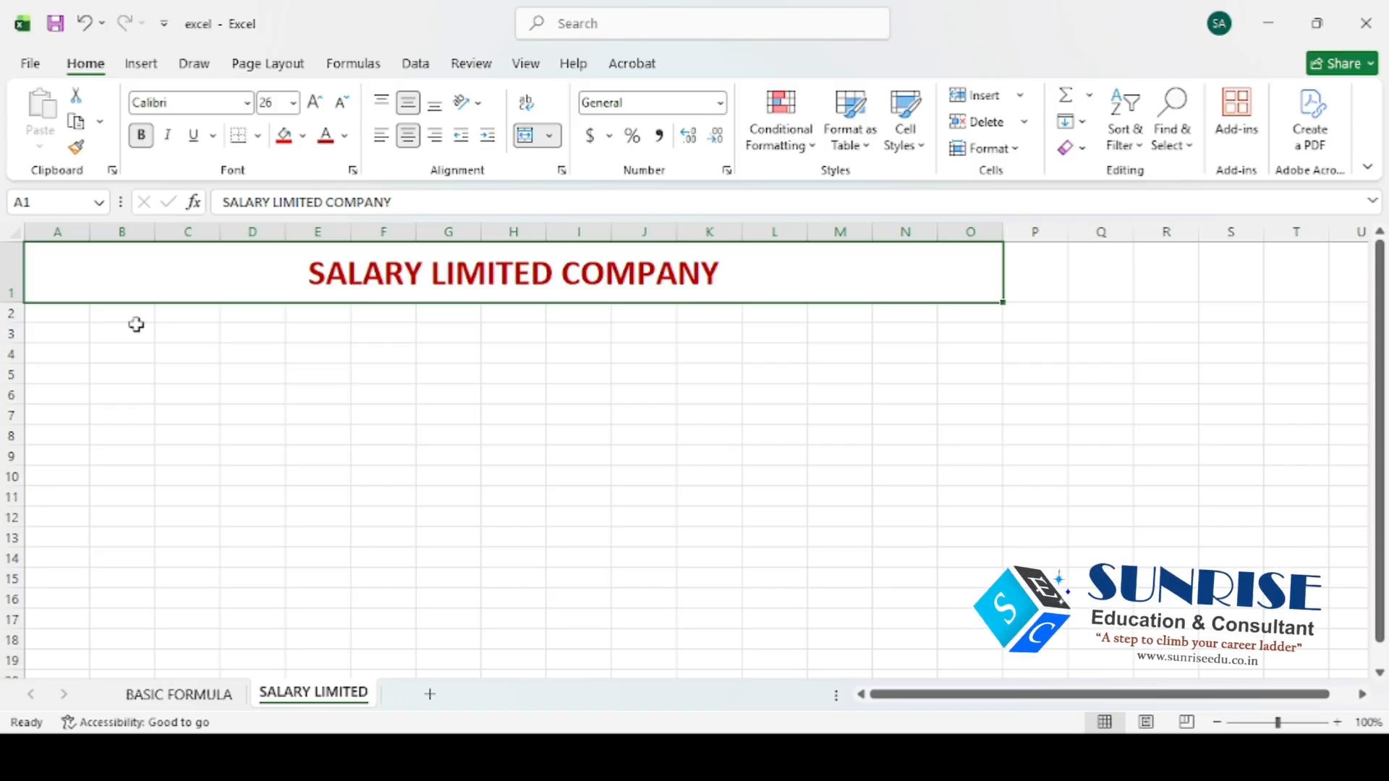
pyautogui.click(61, 313)
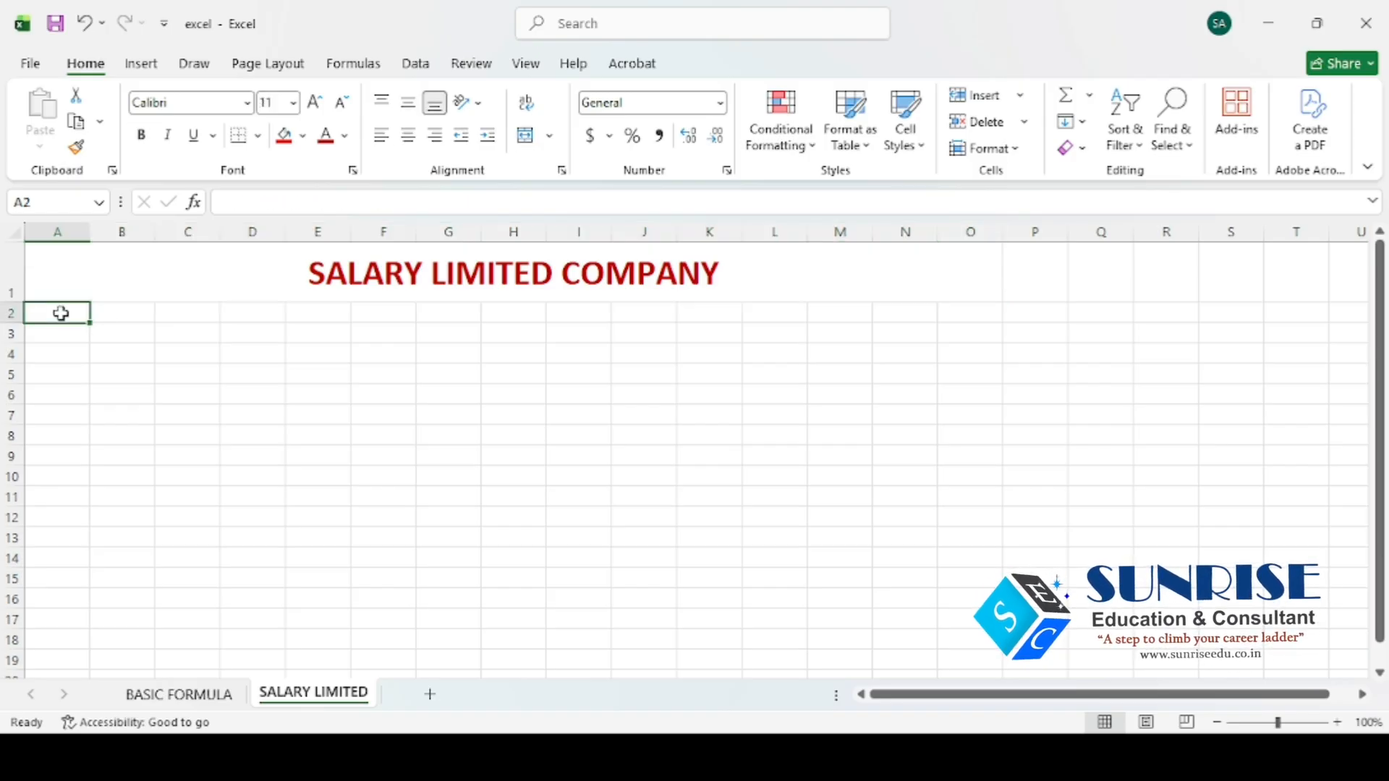
pyautogui.click(189, 316)
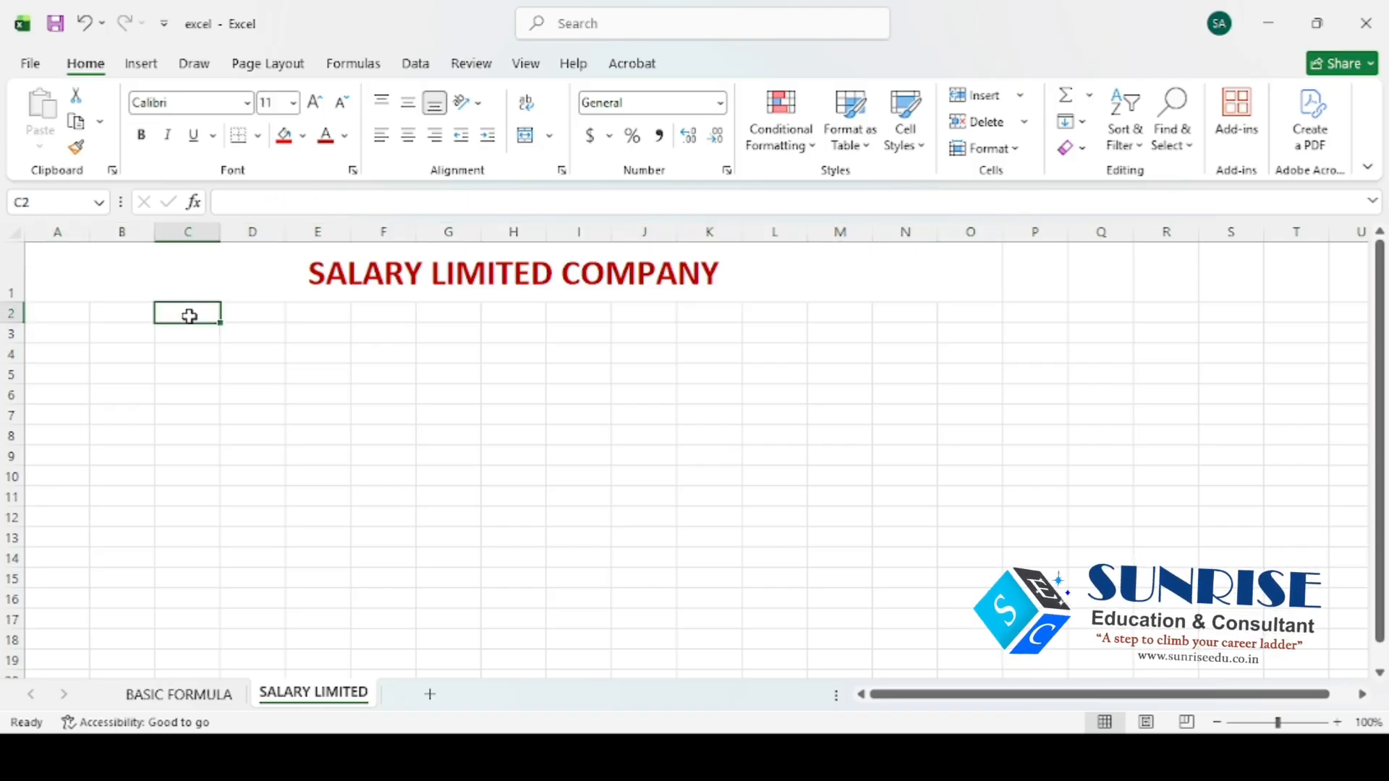
pyautogui.click(44, 315)
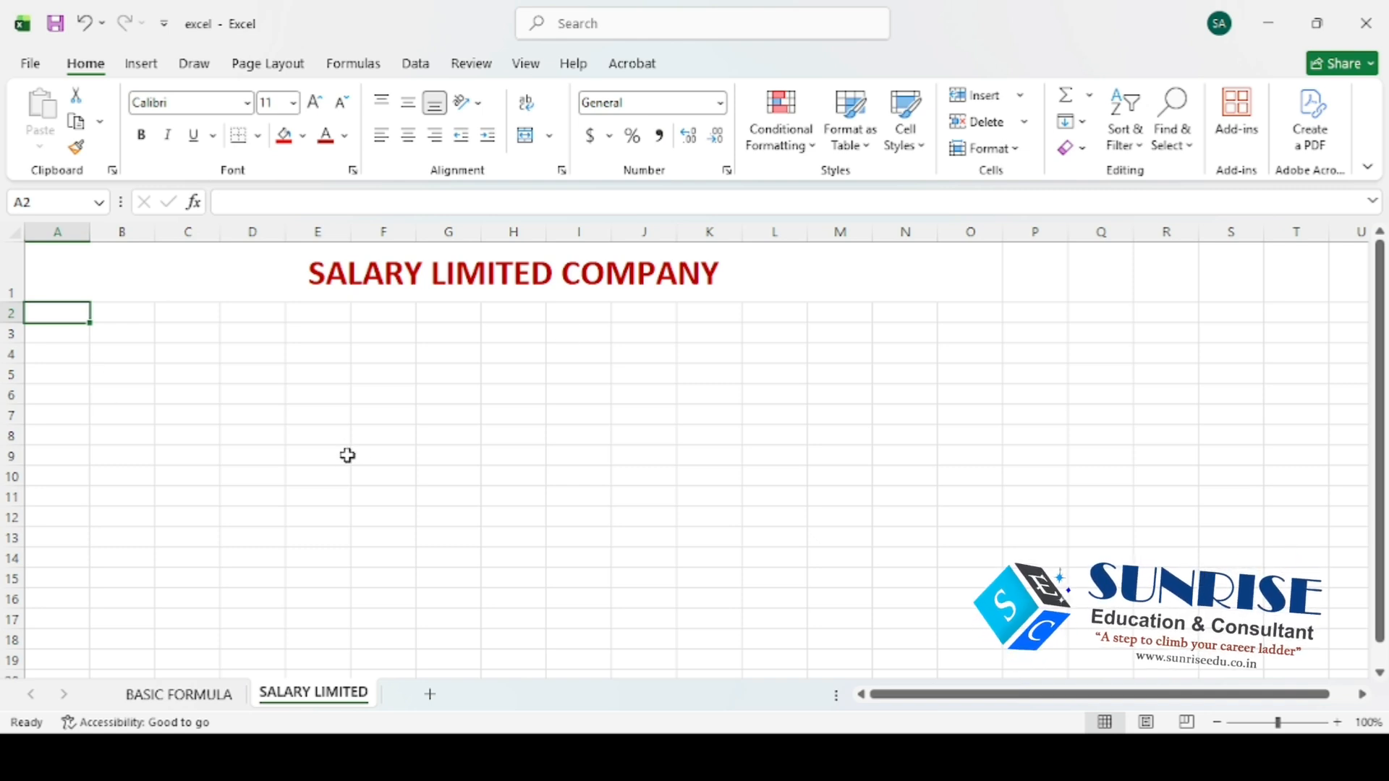
pyautogui.click(393, 312)
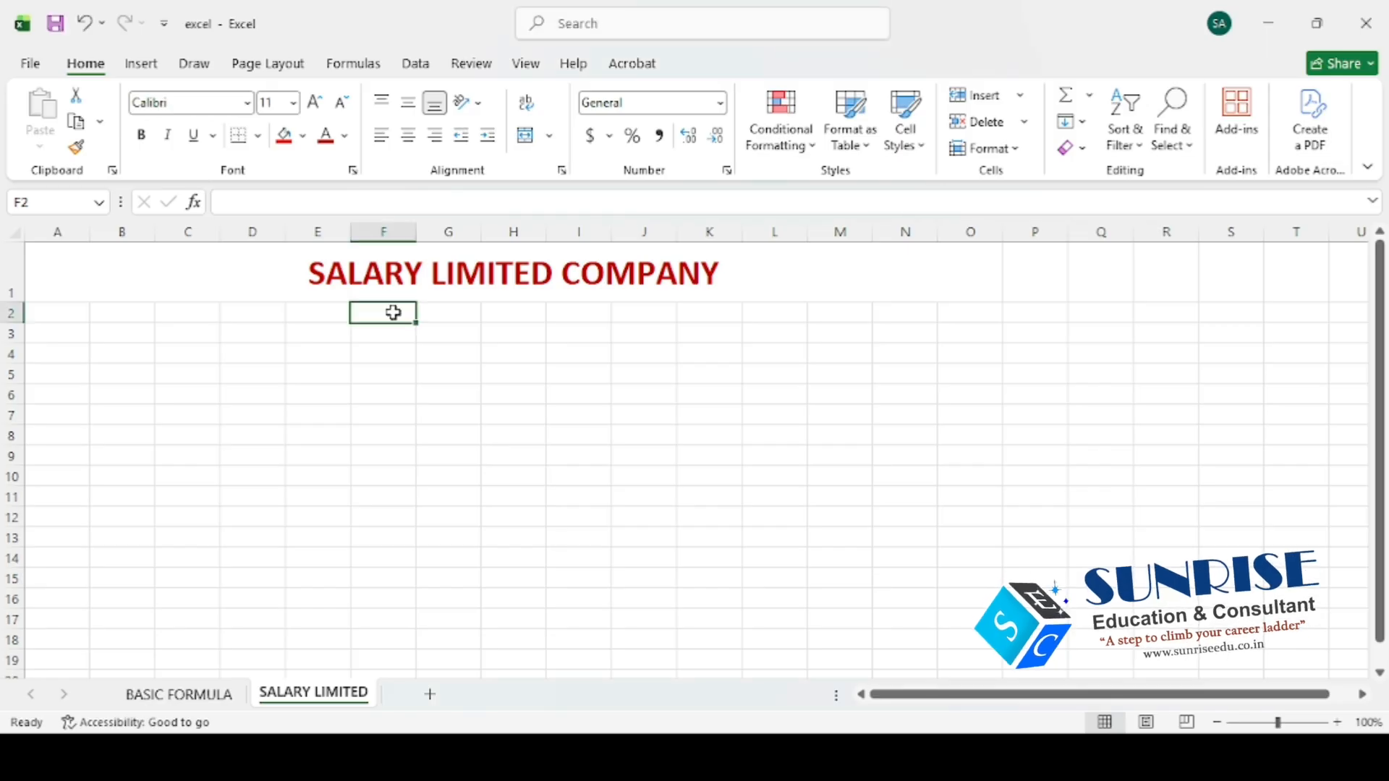
# Enter the column headings SR NO, NAME and SALARY in cells A2 through C2
pyautogui.click(44, 312)
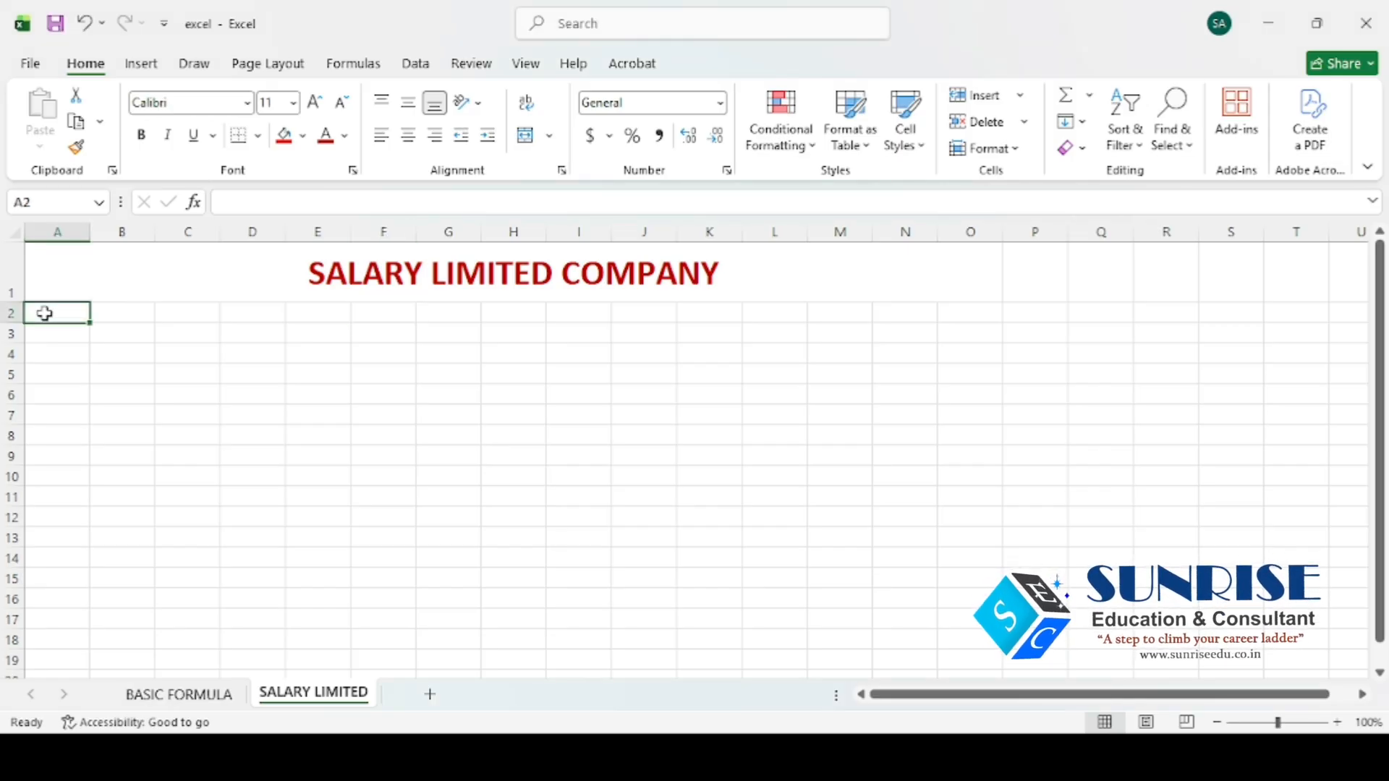
pyautogui.write('SR NO')
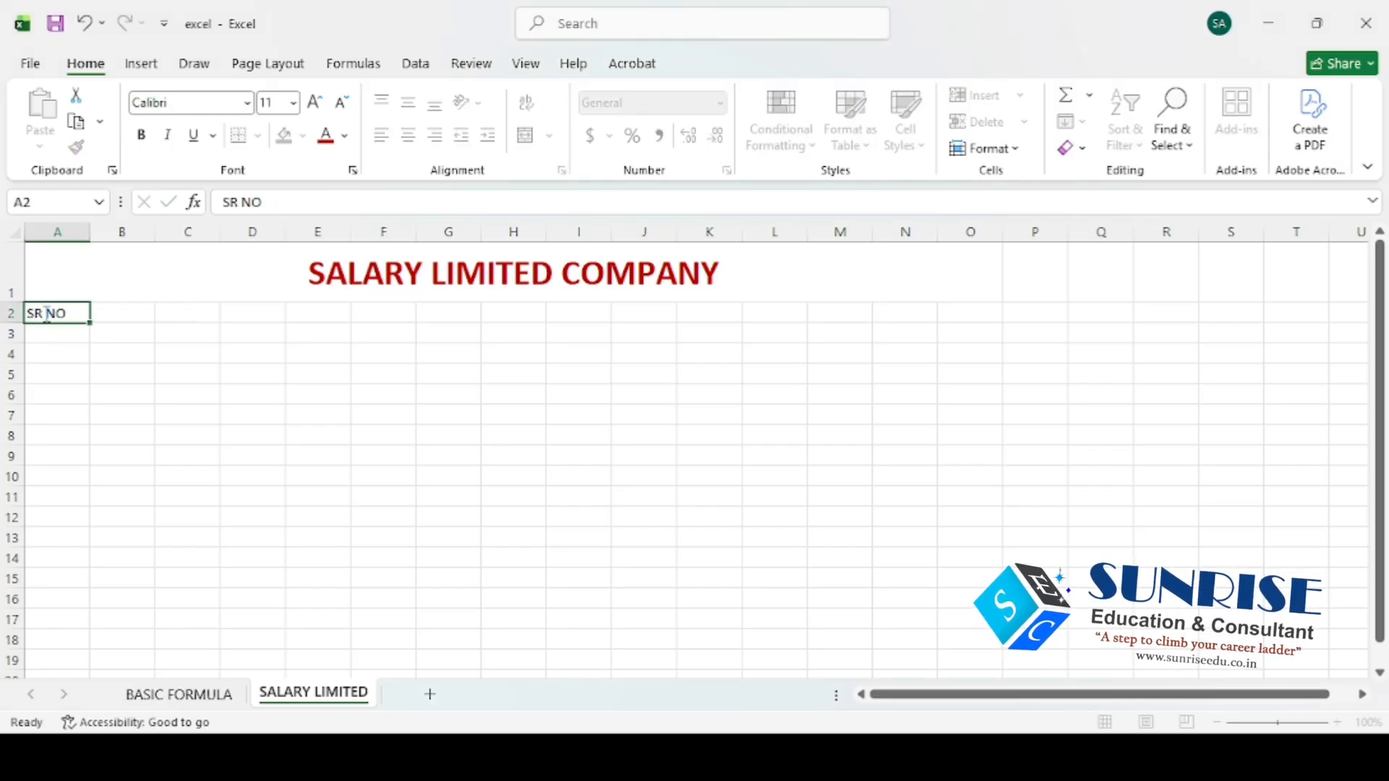
pyautogui.press('Tab')
pyautogui.write('NAME')
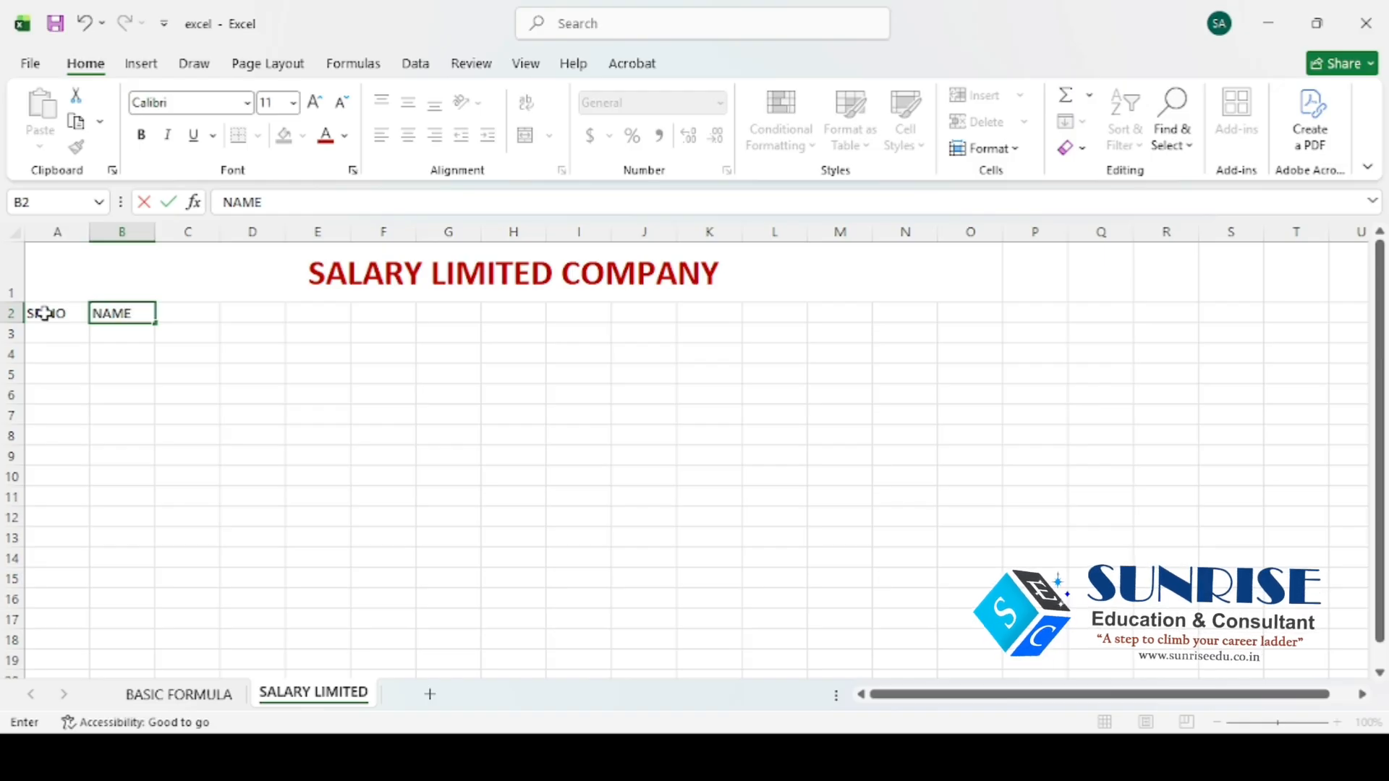
pyautogui.press('Tab')
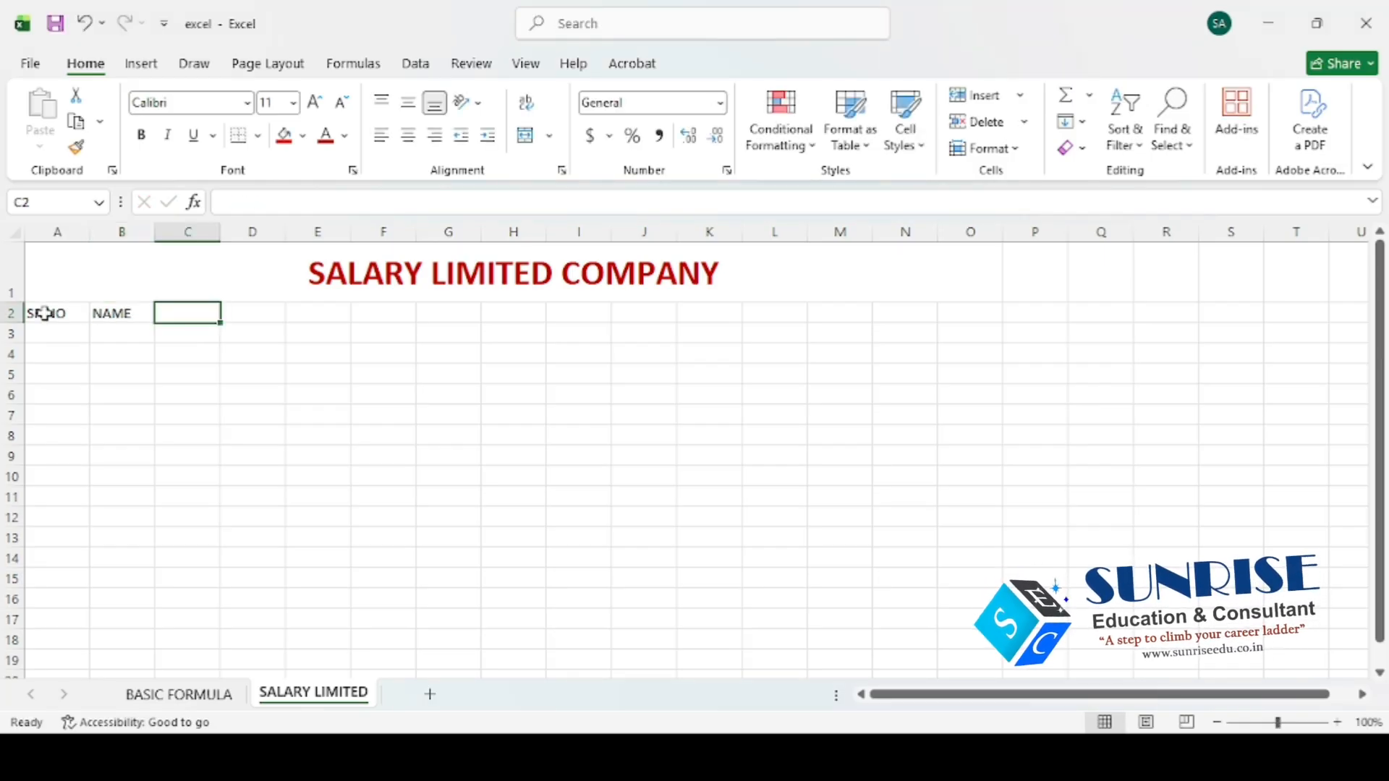
pyautogui.write('SALARY')
pyautogui.press('Tab')
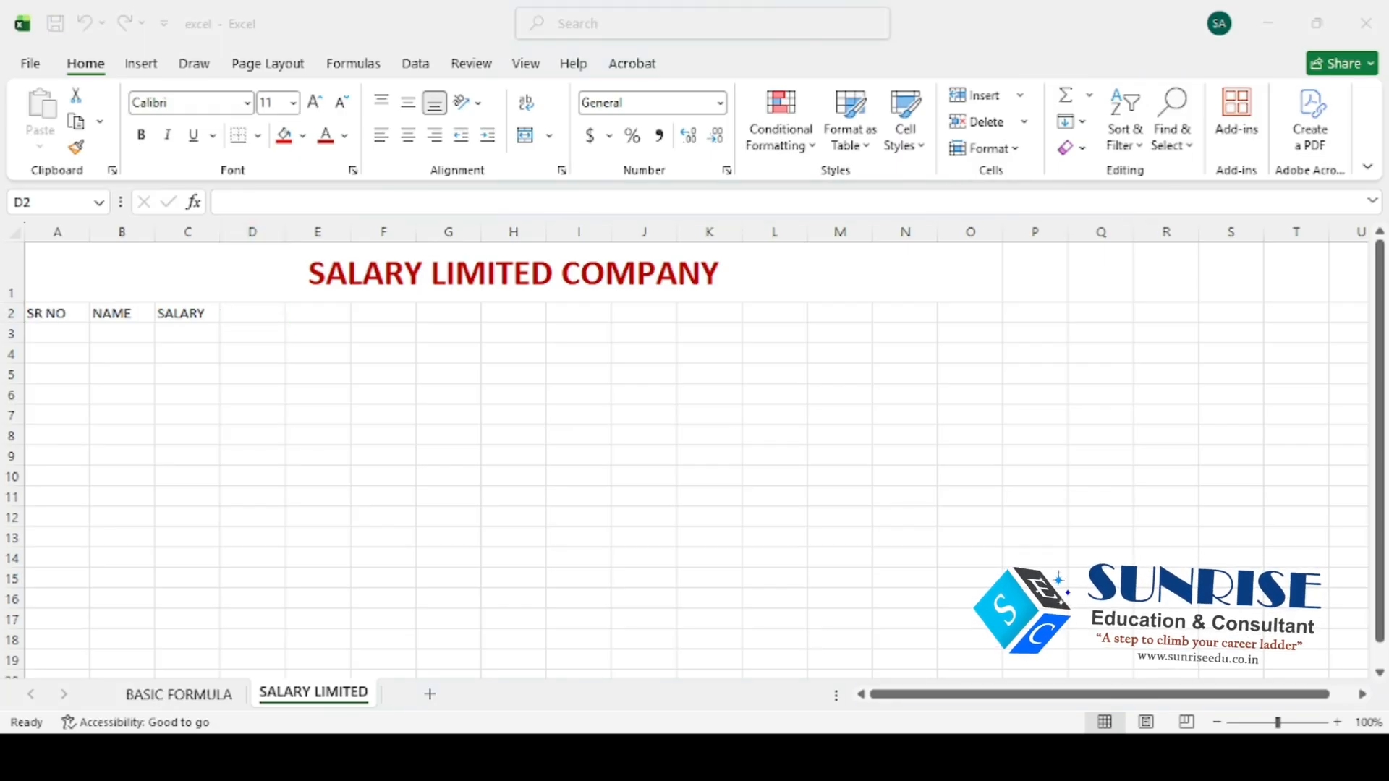
# Add the headings WORKING DAY in cell D2 and WORKING DAY AMNT. in cell E2
pyautogui.write('WOR')
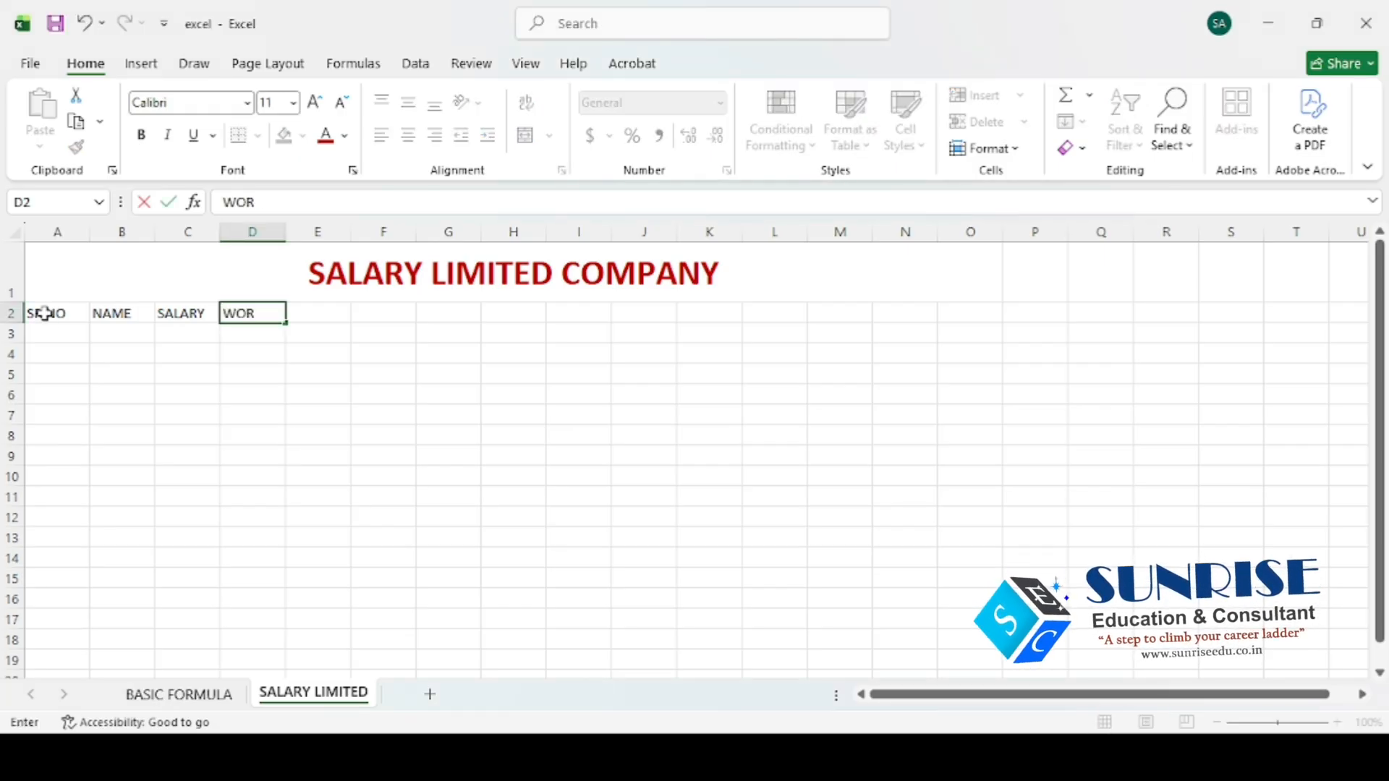
pyautogui.write('KING DAY')
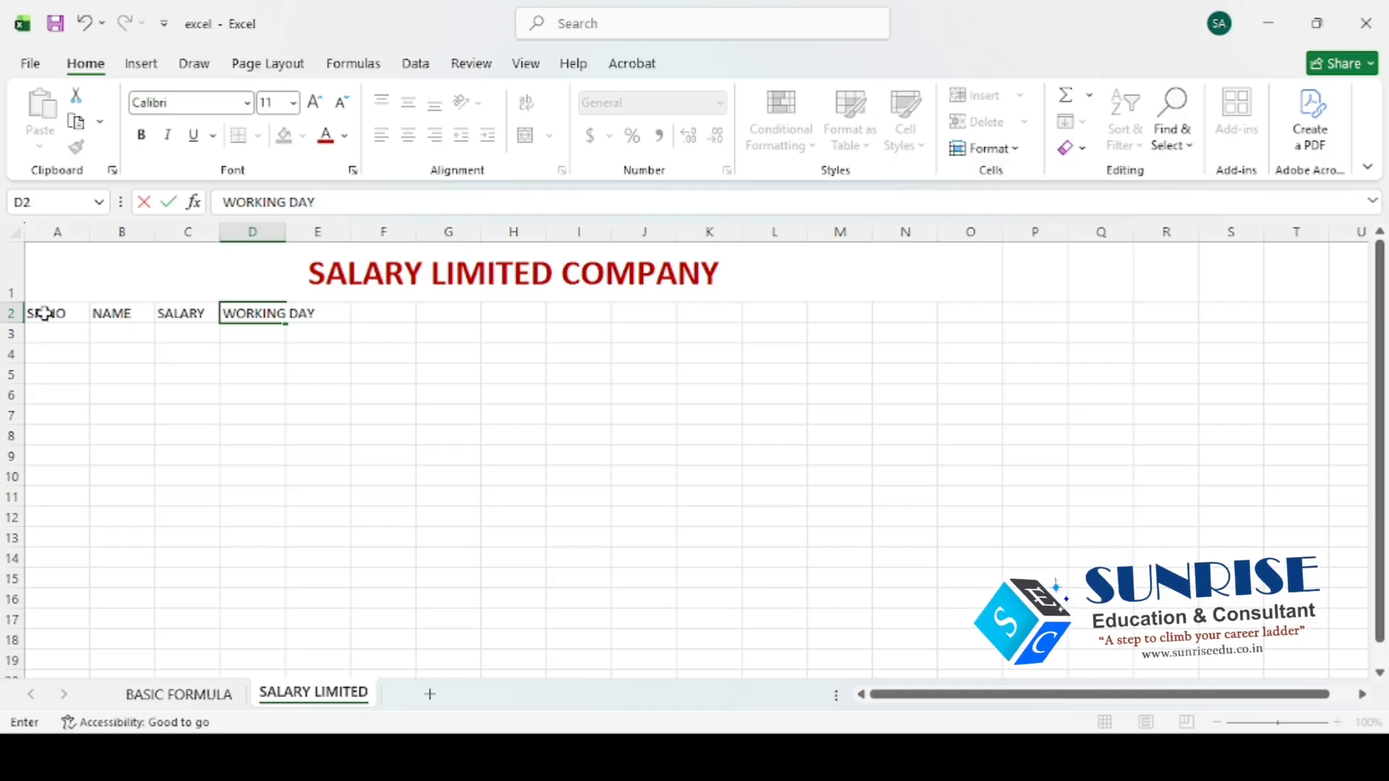
pyautogui.press('Tab')
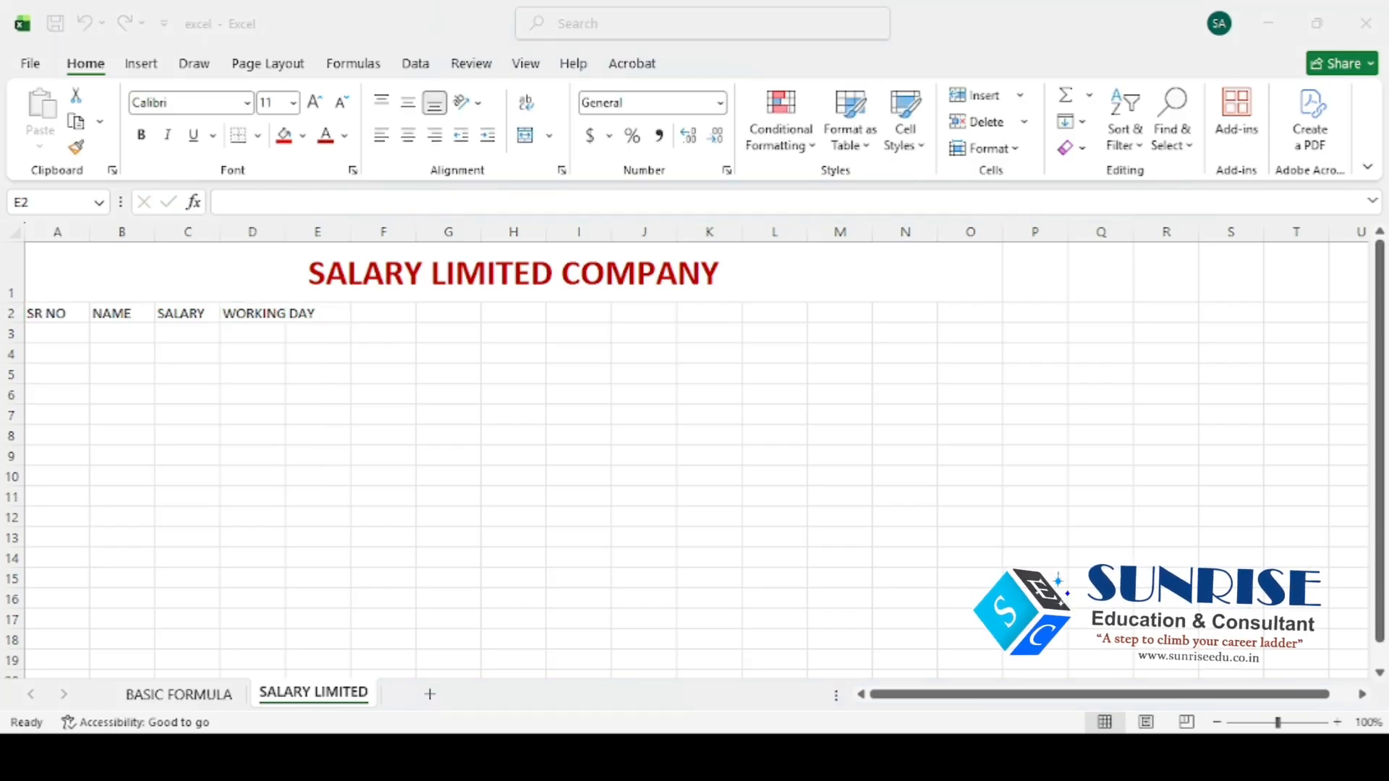
pyautogui.write('W')
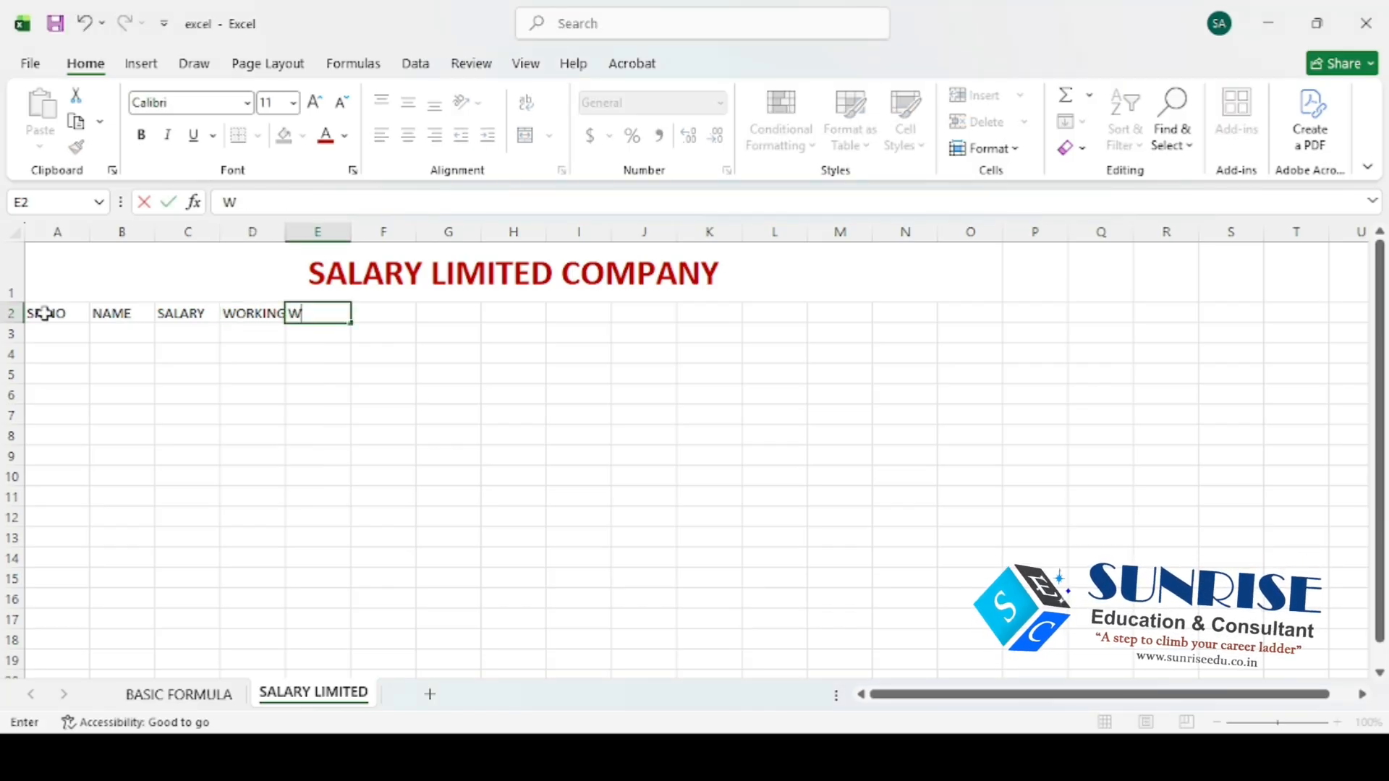
pyautogui.write('ORKING DAY AM')
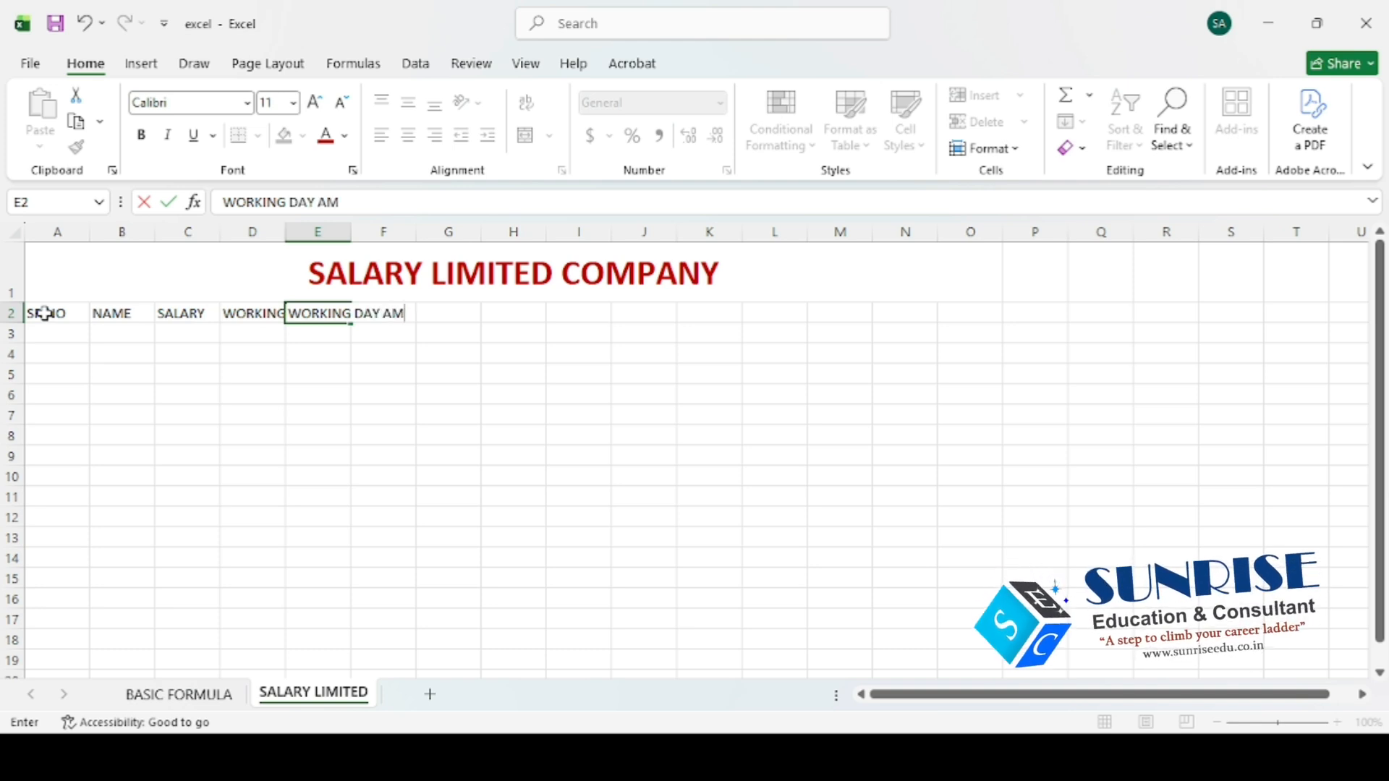
pyautogui.write('NY')
pyautogui.press('BackSpace')
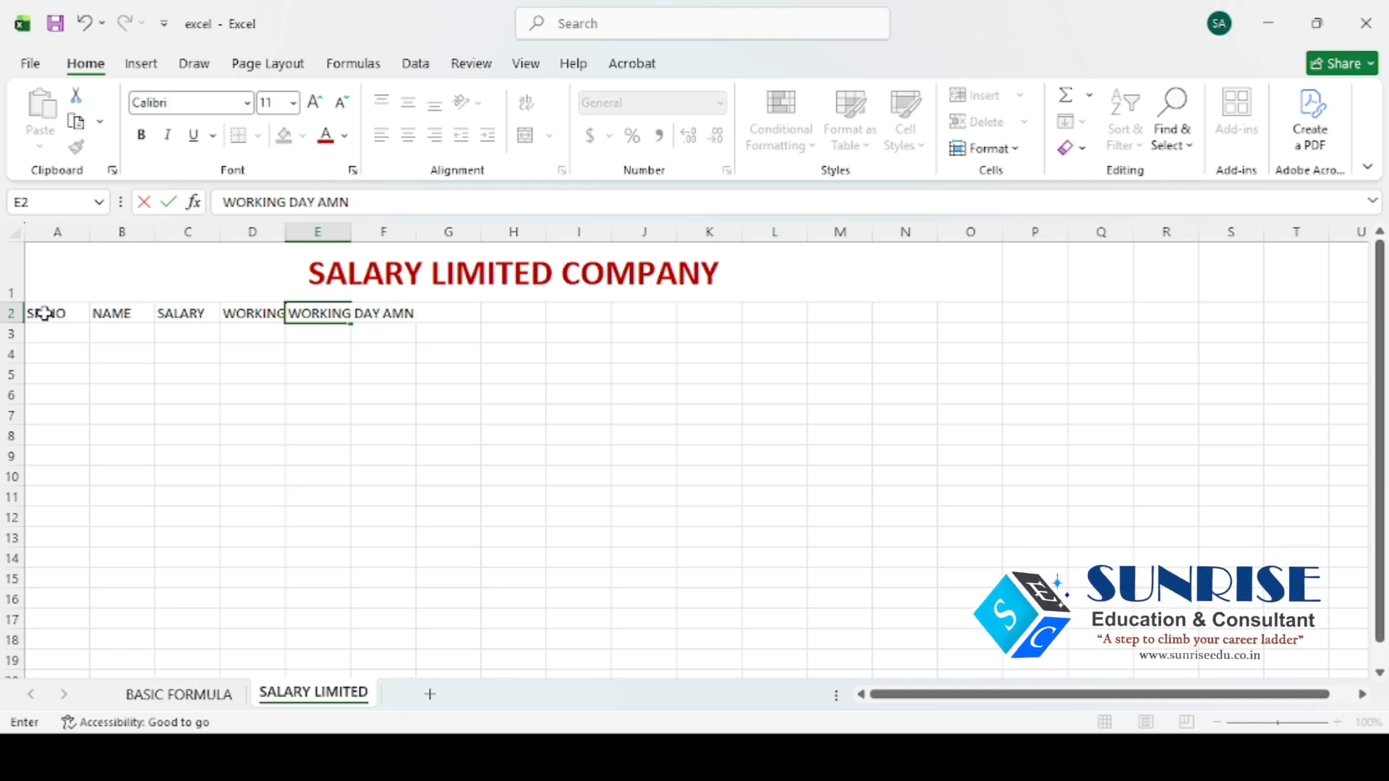
pyautogui.write('T.')
pyautogui.press('Tab')
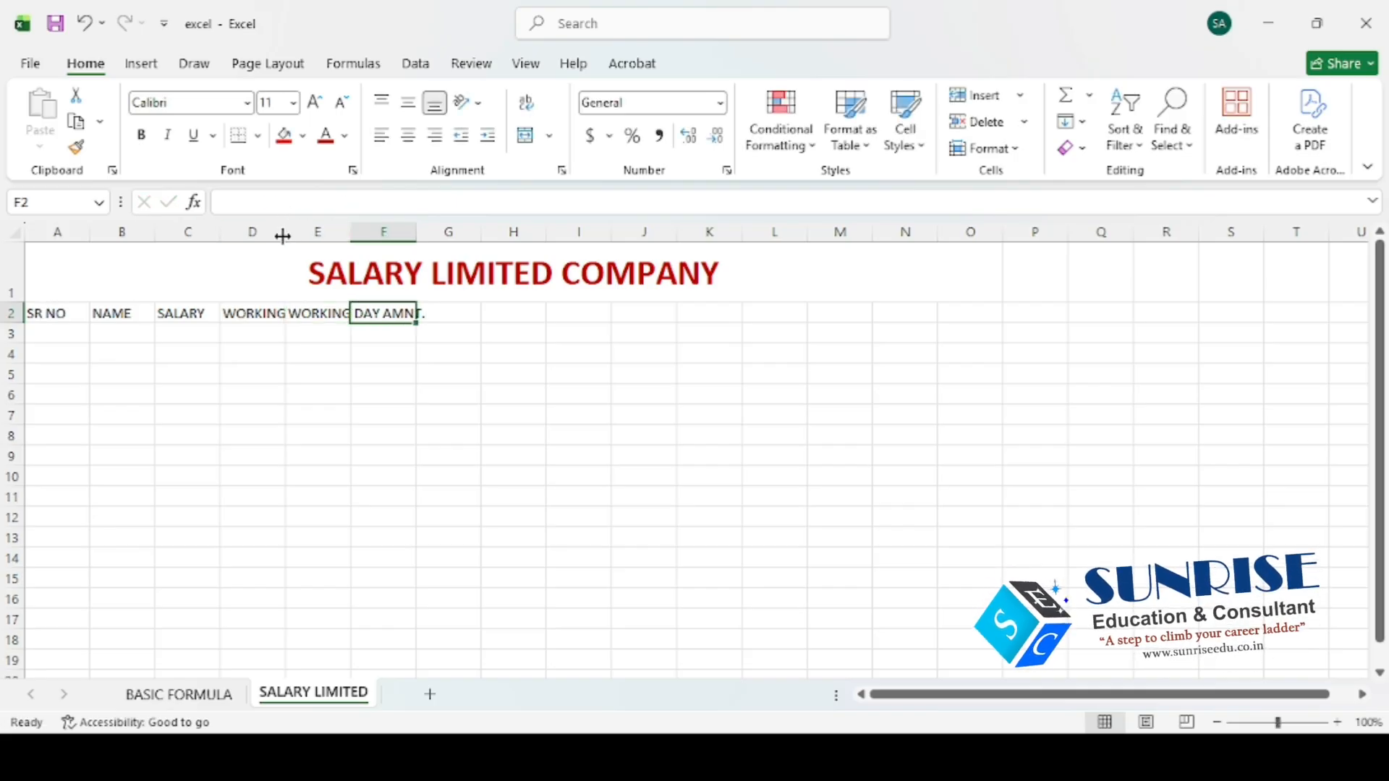
# Widen columns D and E so the WORKING DAY and WORKING DAY AMNT. headings fit
pyautogui.moveTo(283, 232); pyautogui.dragTo(339, 234)
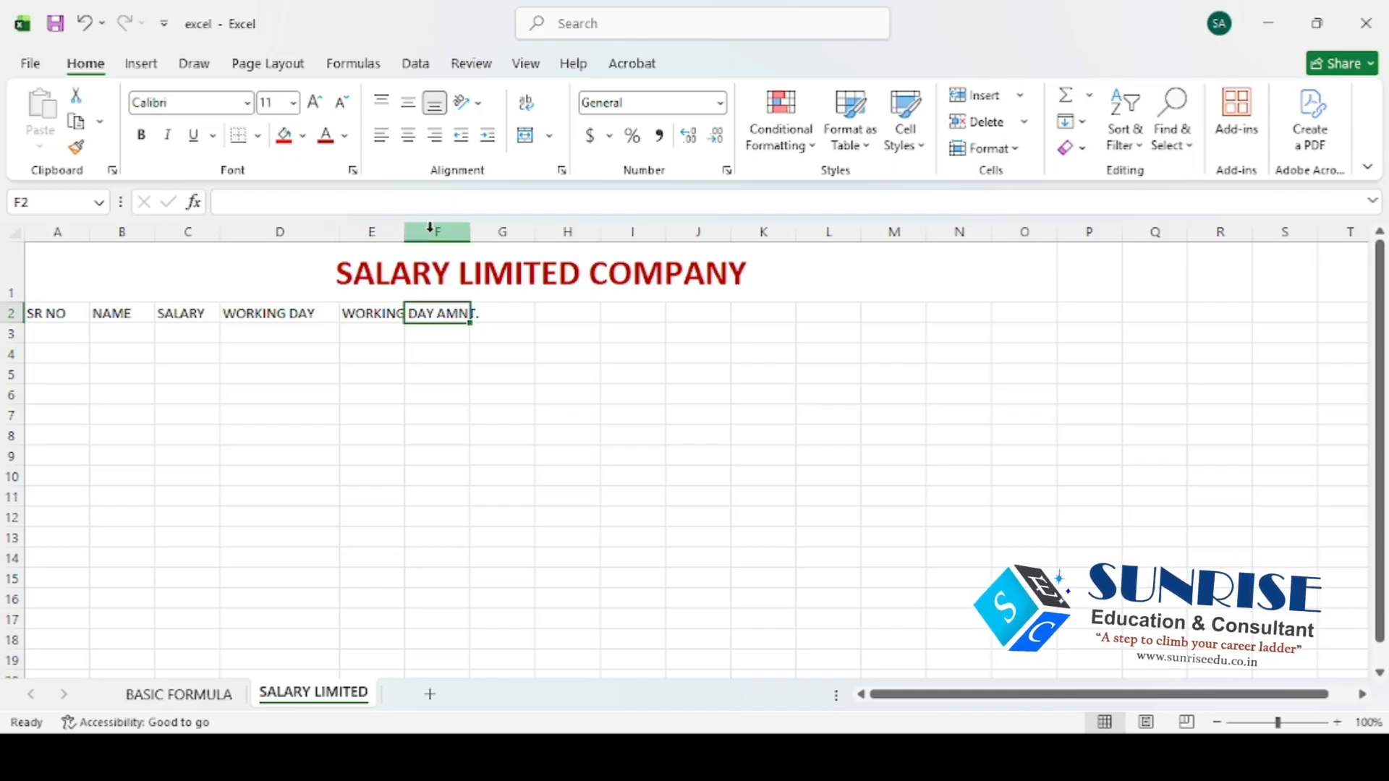
pyautogui.moveTo(405, 230); pyautogui.dragTo(482, 239)
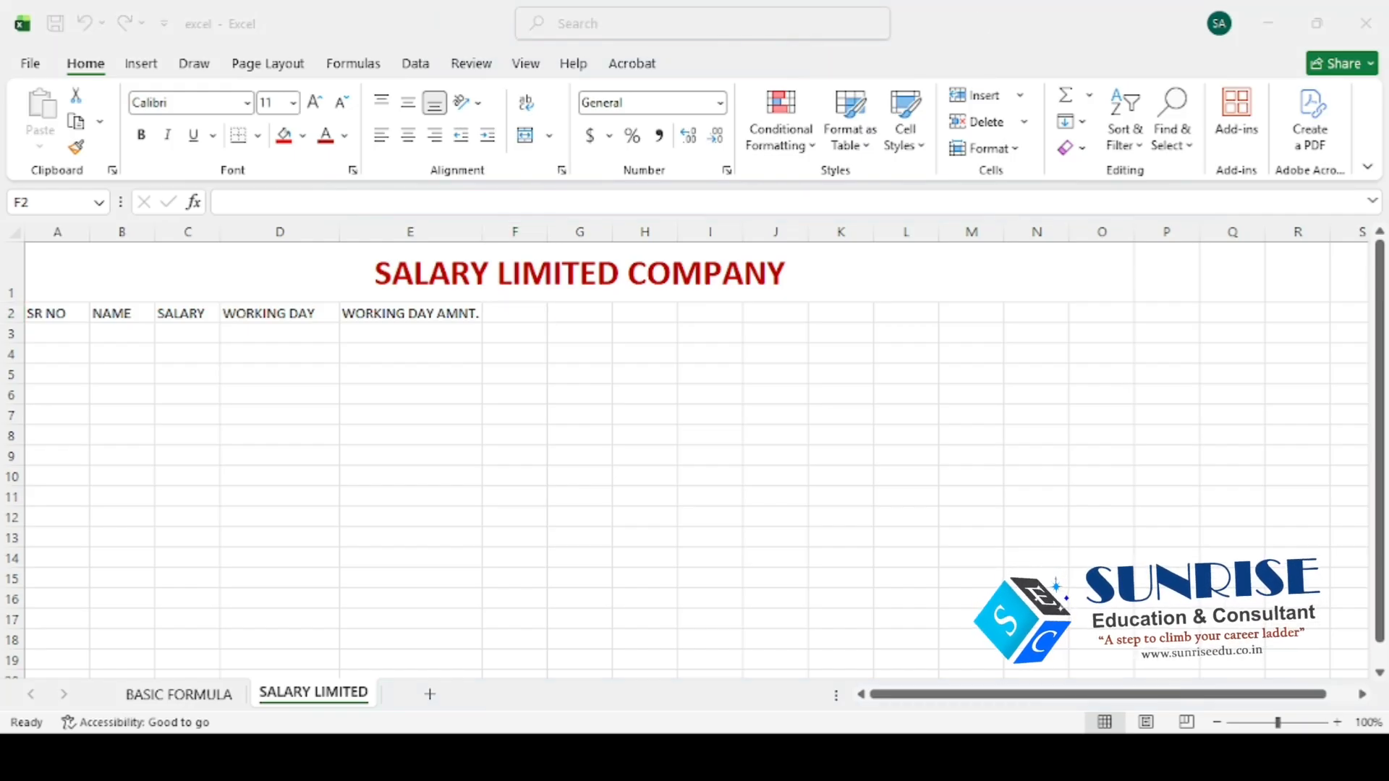
# Enter the heading OVER TIME in cell F2 and widen column F to fit it
pyautogui.click(522, 329)
pyautogui.write('OVERT')
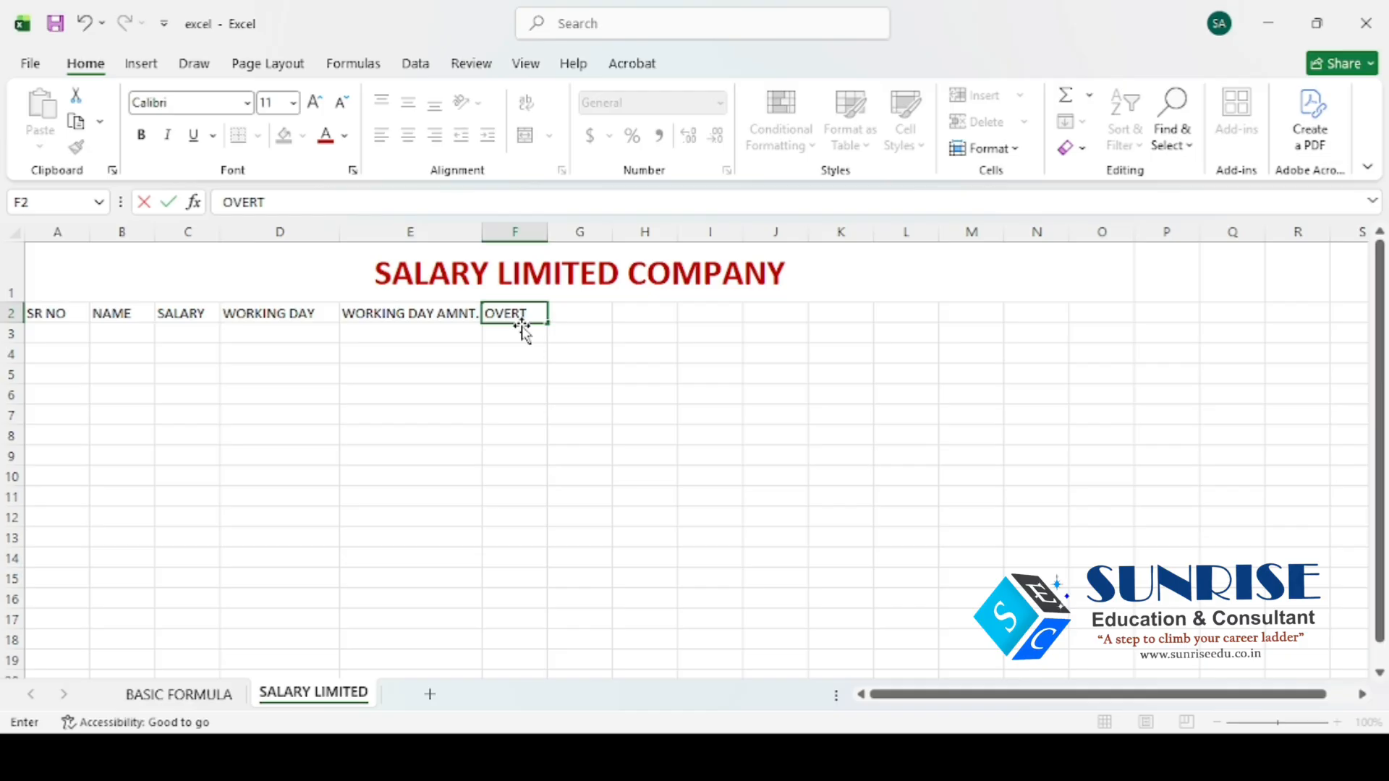
pyautogui.press('BackSpace')
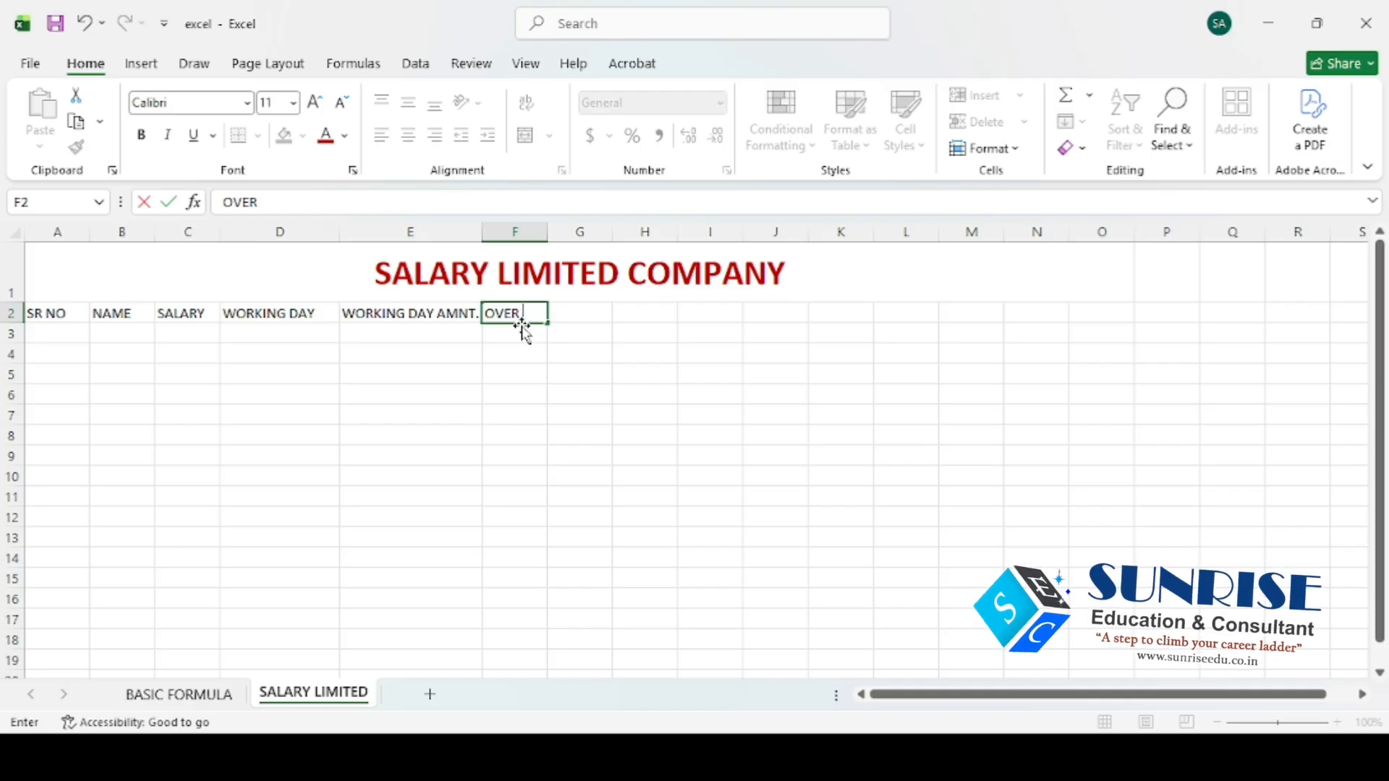
pyautogui.write('TIME')
pyautogui.press('Tab')
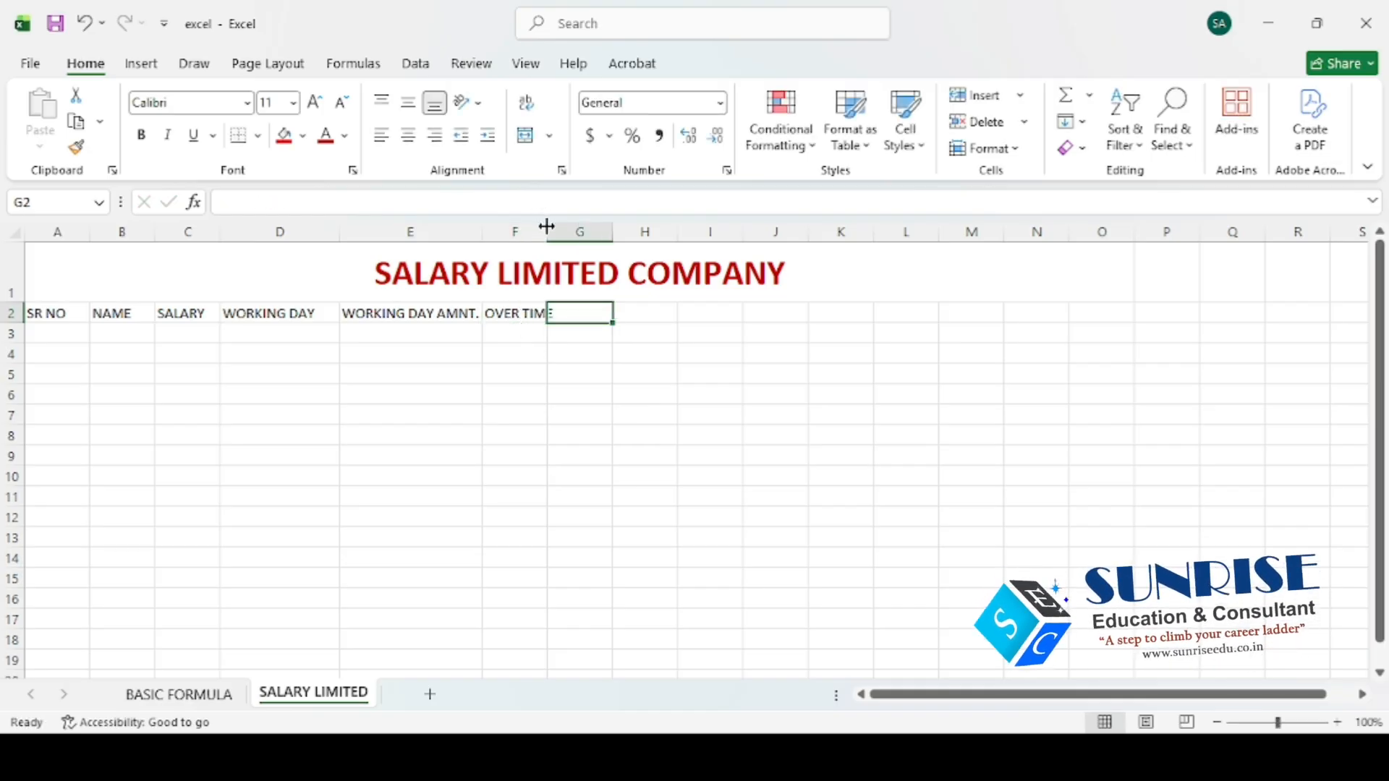
pyautogui.moveTo(546, 227); pyautogui.dragTo(566, 227)
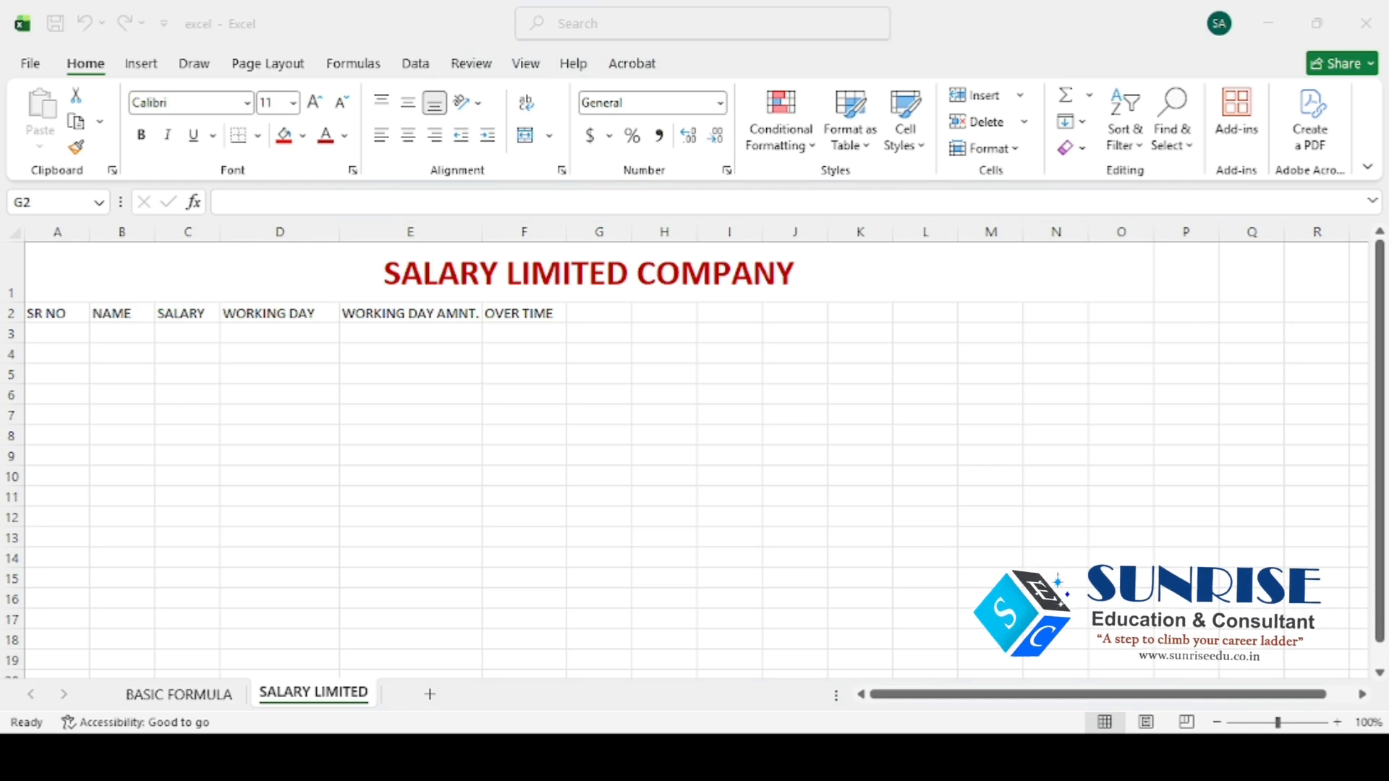
pyautogui.click(566, 227)
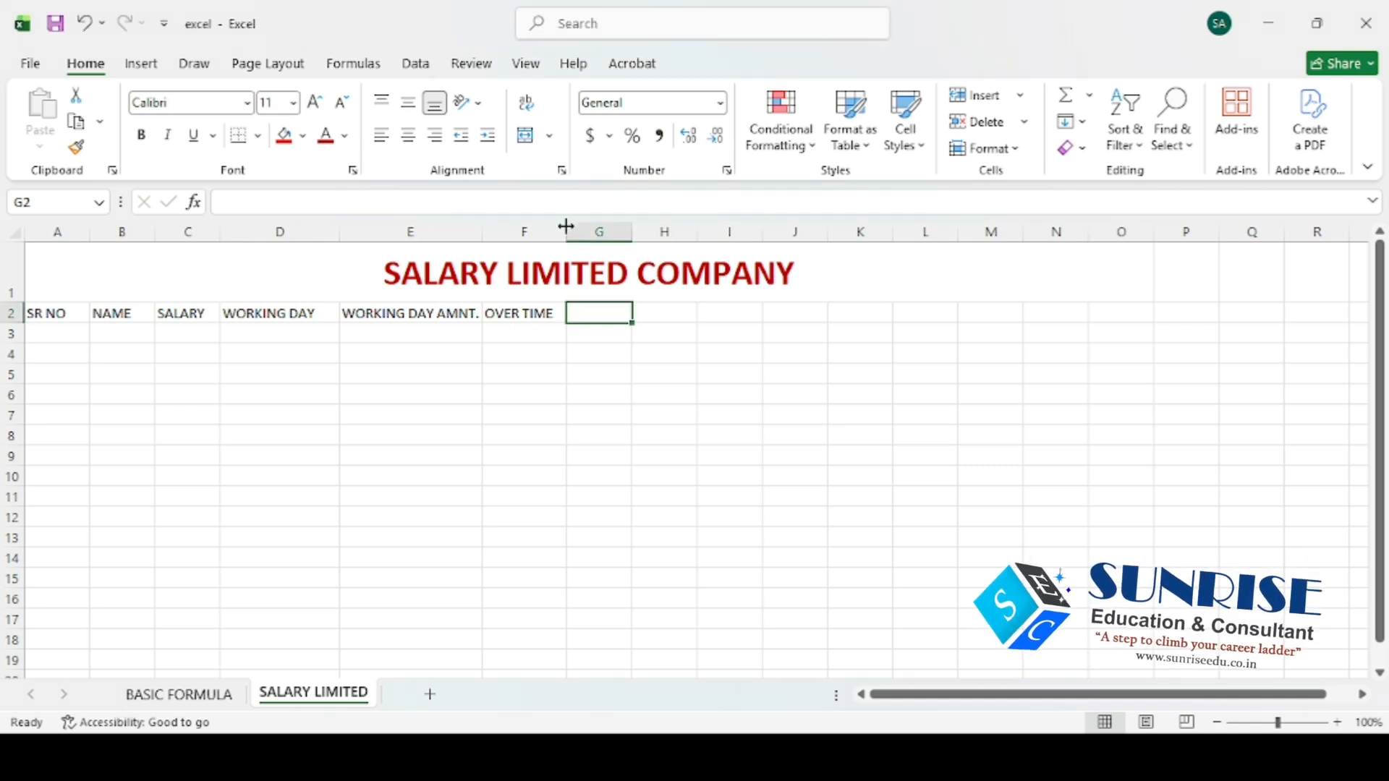
# Enter the heading OVER TIME DAY in cell G2 and widen column G to fit it
pyautogui.write('OVERTIM')
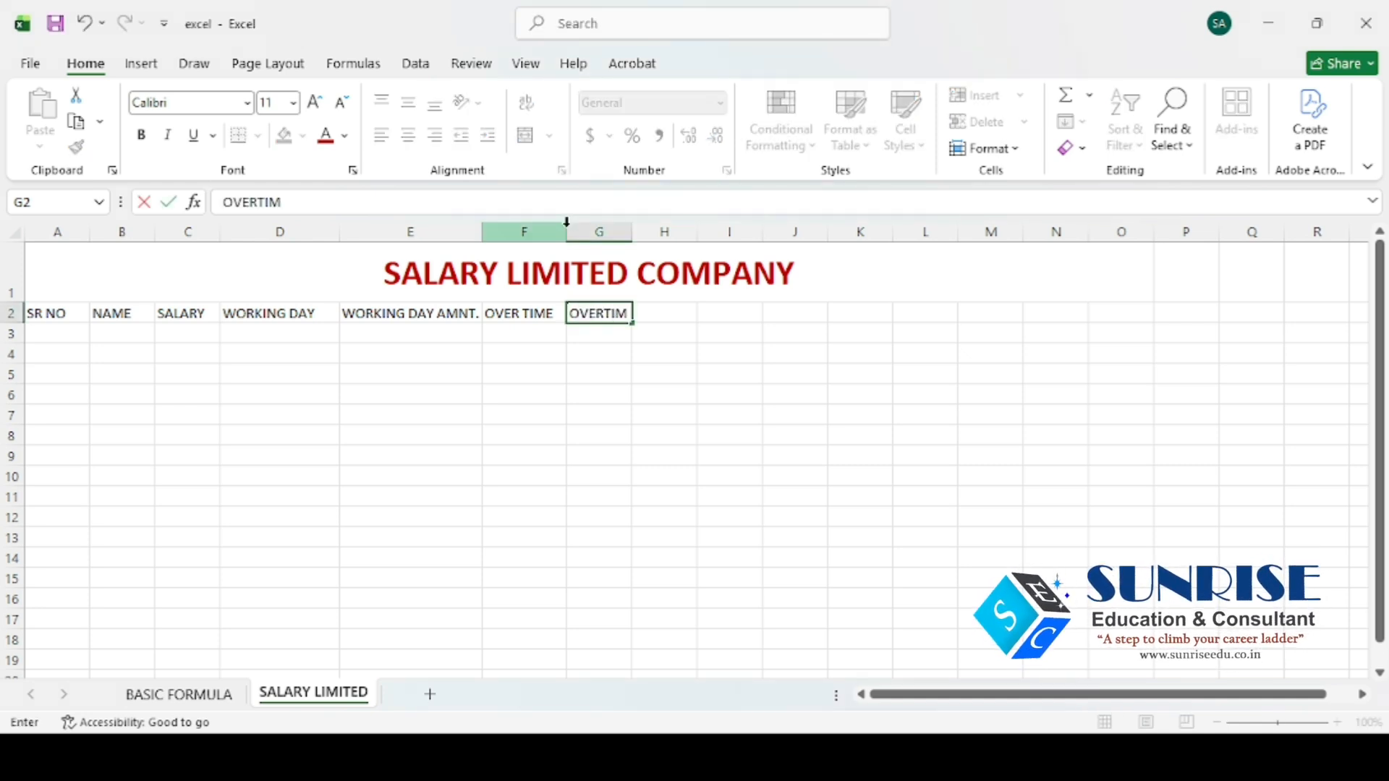
pyautogui.write('E DAY')
pyautogui.press('Tab')
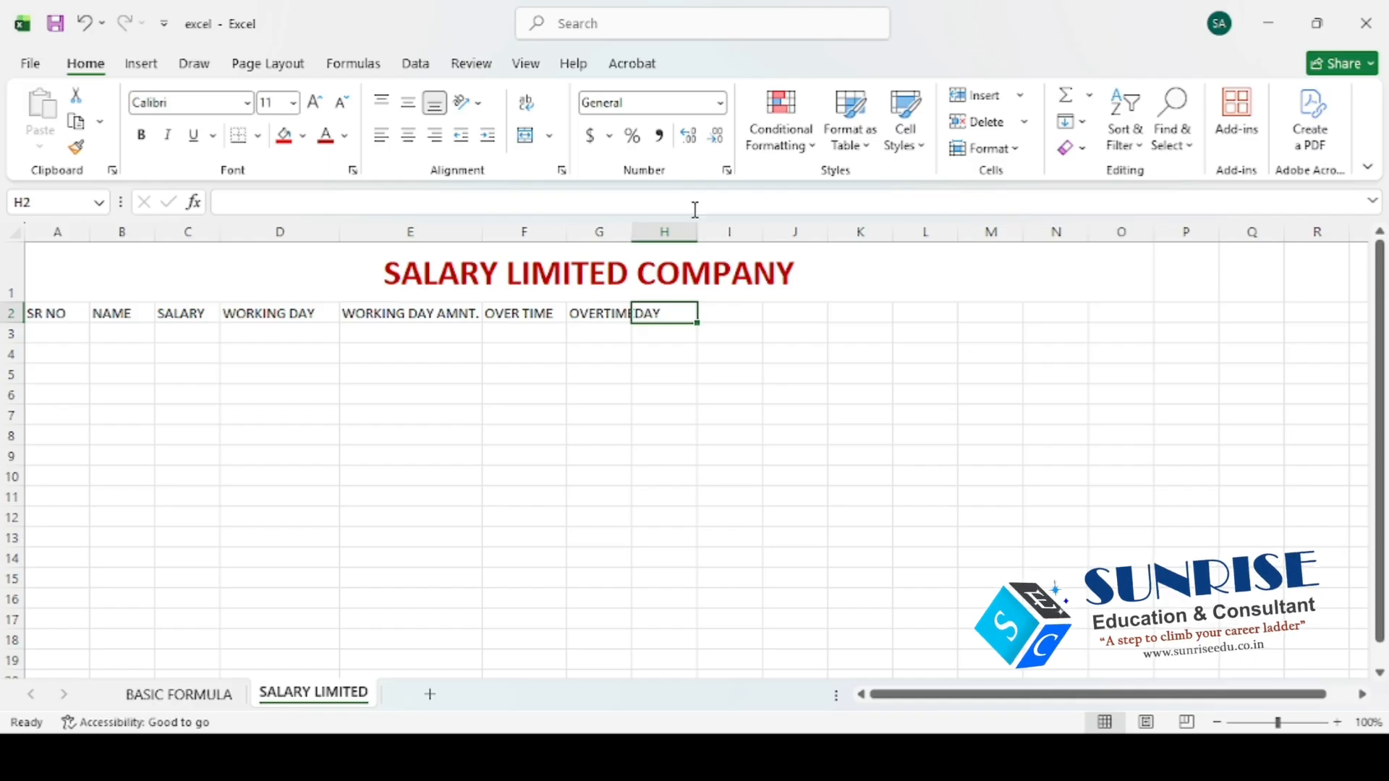
pyautogui.moveTo(631, 232); pyautogui.dragTo(669, 232)
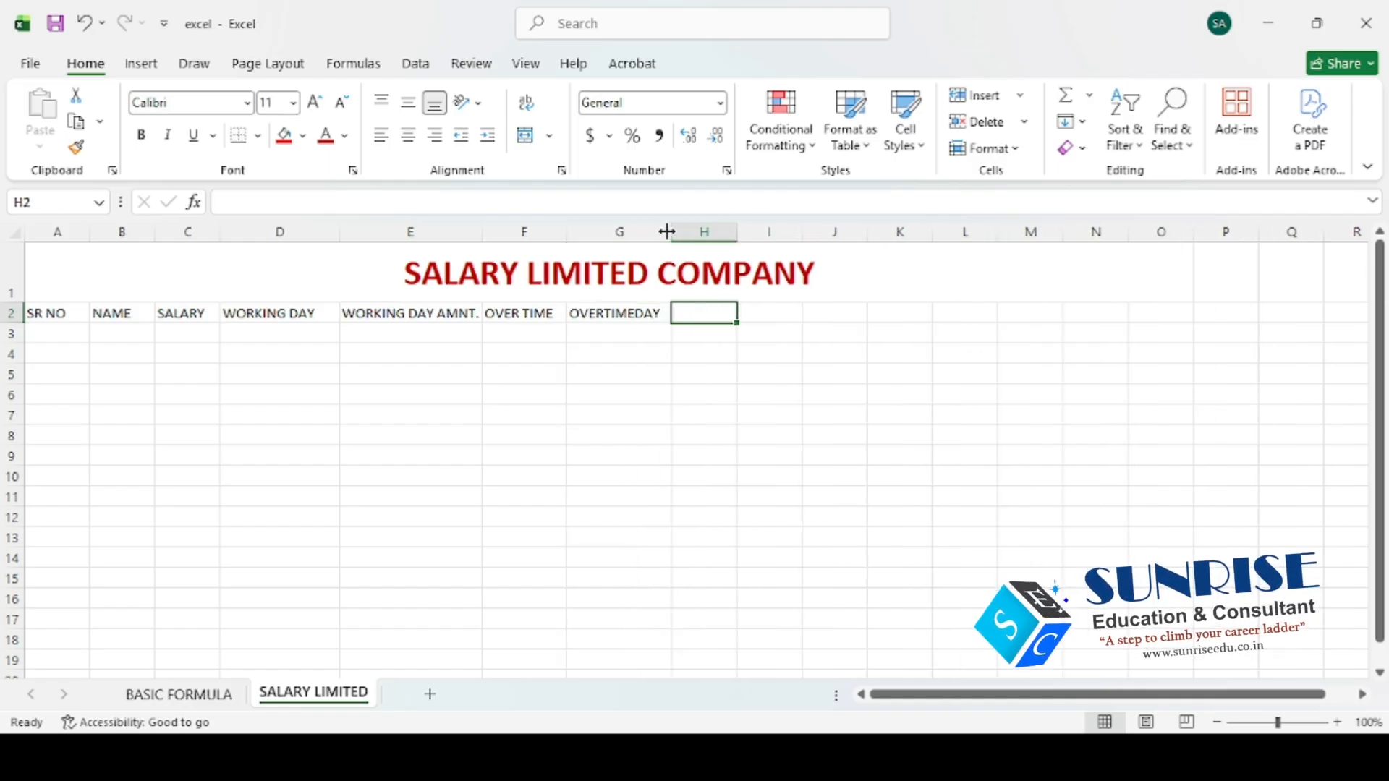
pyautogui.click(625, 310)
pyautogui.doubleClick(629, 311)
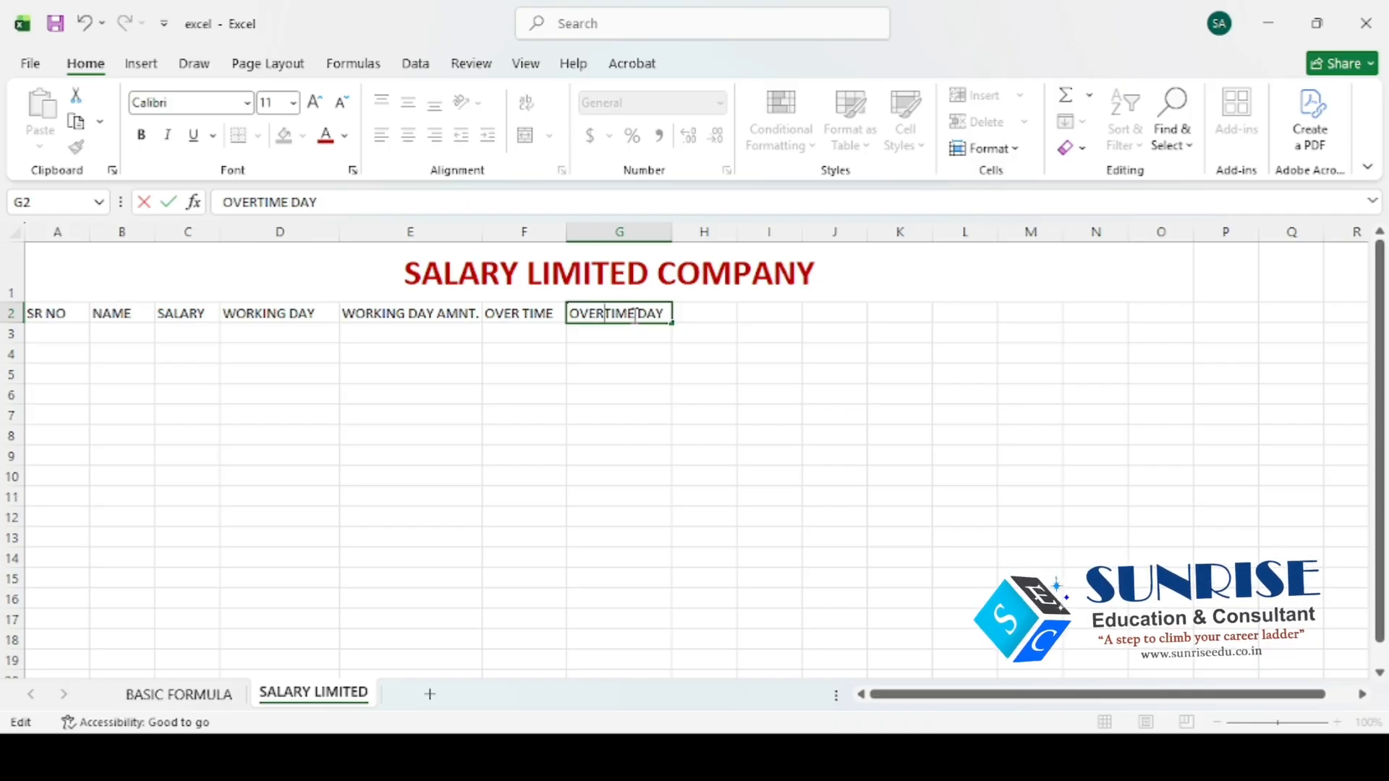
pyautogui.press('Tab')
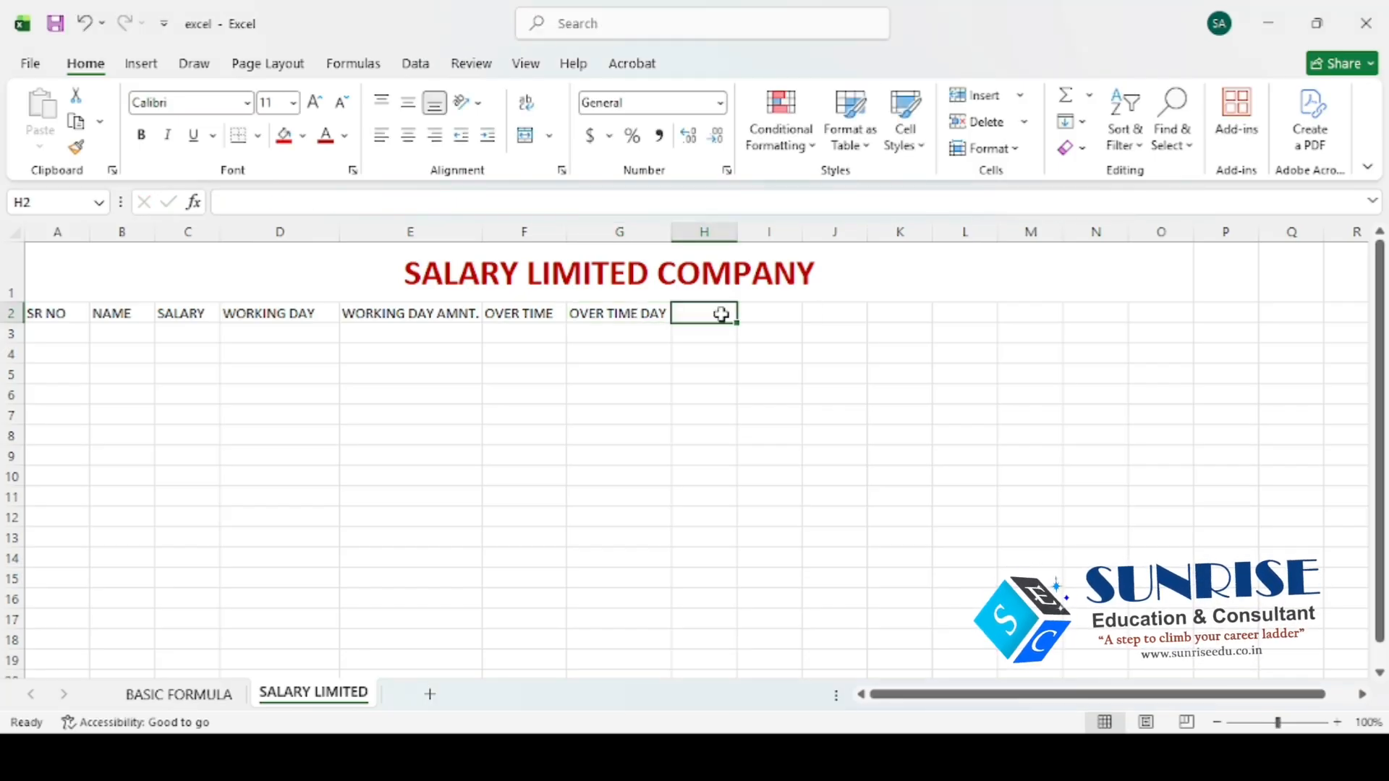
# Enter the heading OVERTIME AMOUNT in cell H2 and widen column H to fit it
pyautogui.write('OVERT')
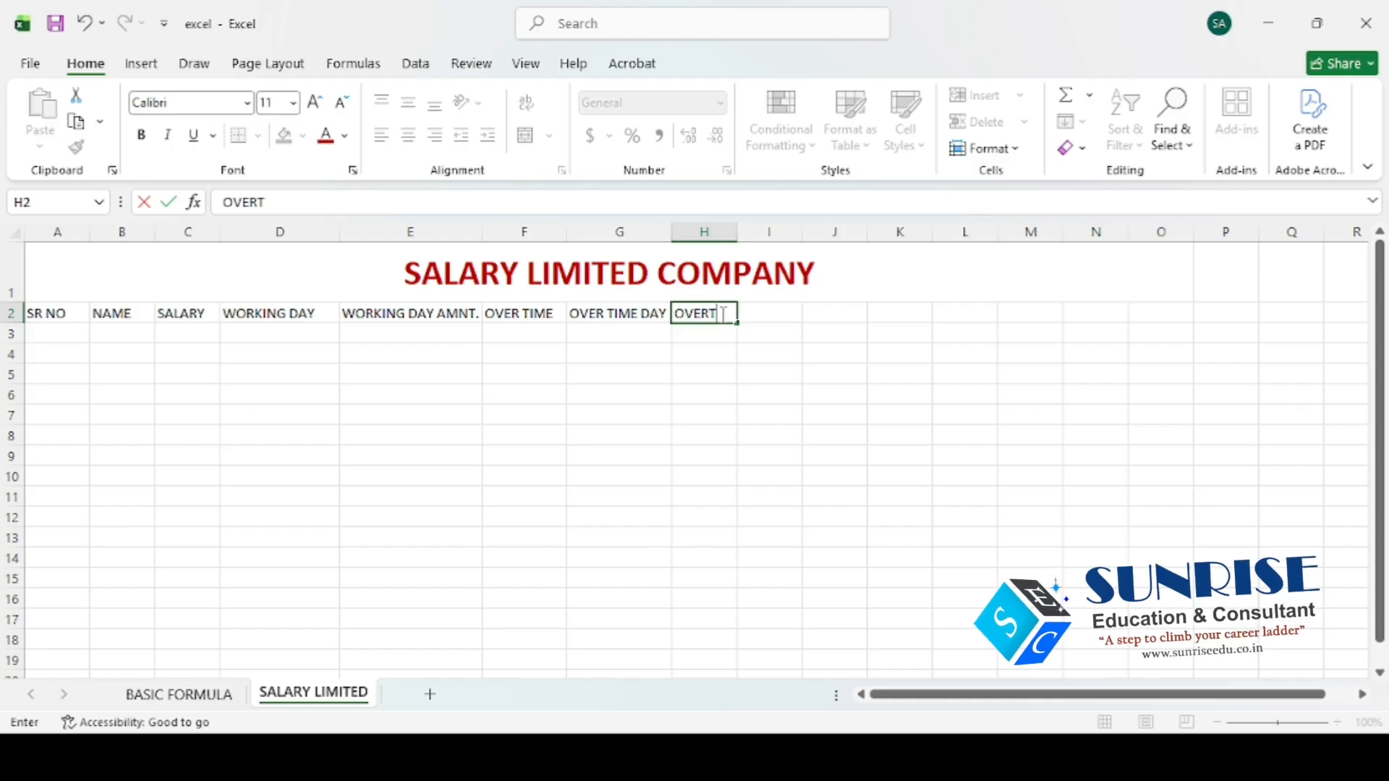
pyautogui.write('IMEA')
pyautogui.press('BackSpace')
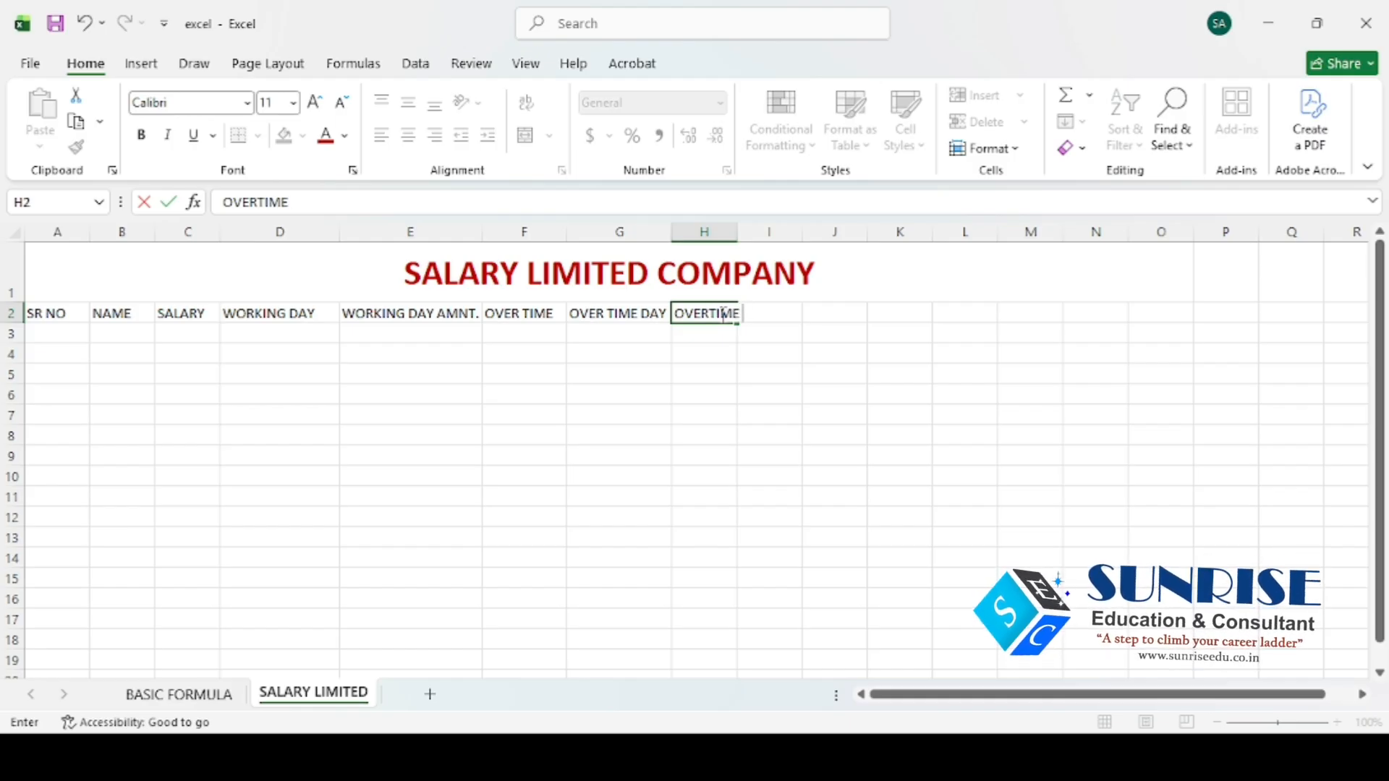
pyautogui.write('AMOUNT')
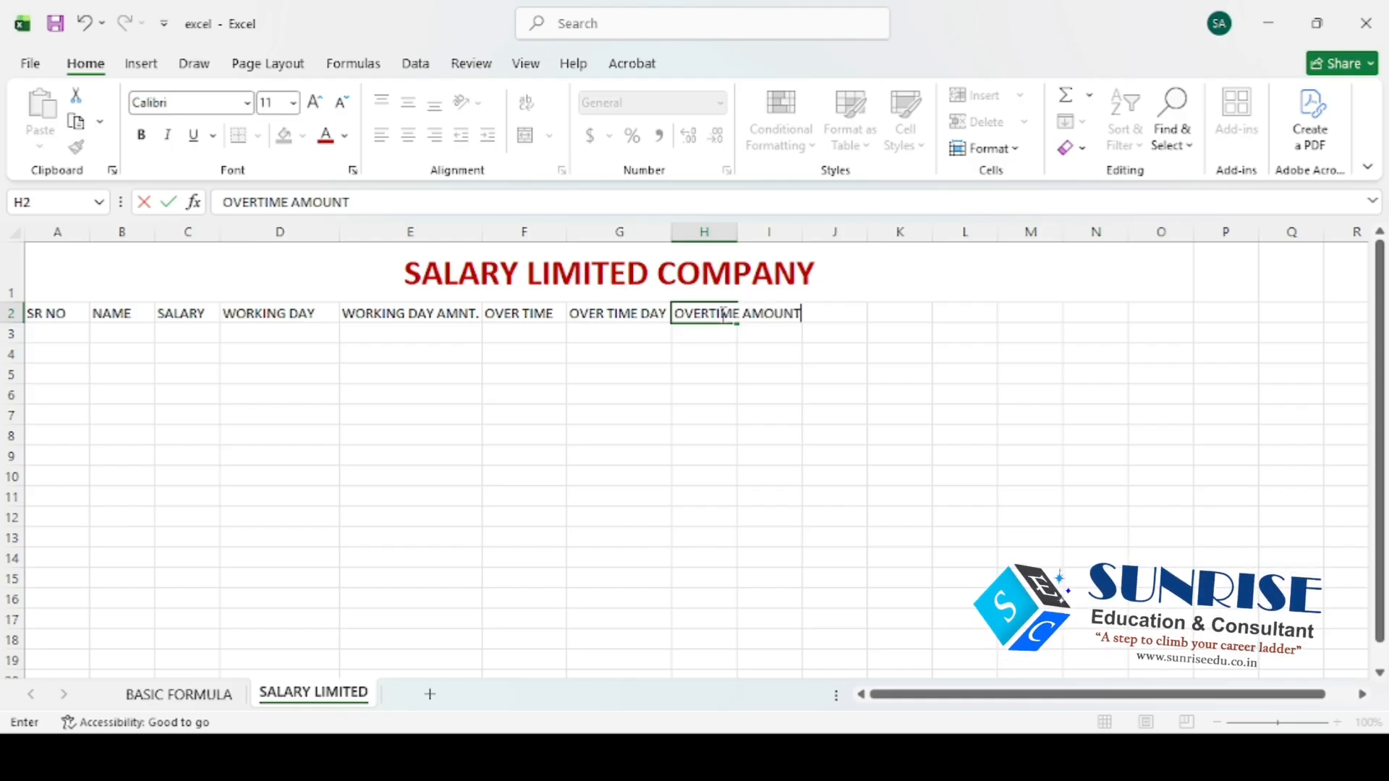
pyautogui.press('Tab')
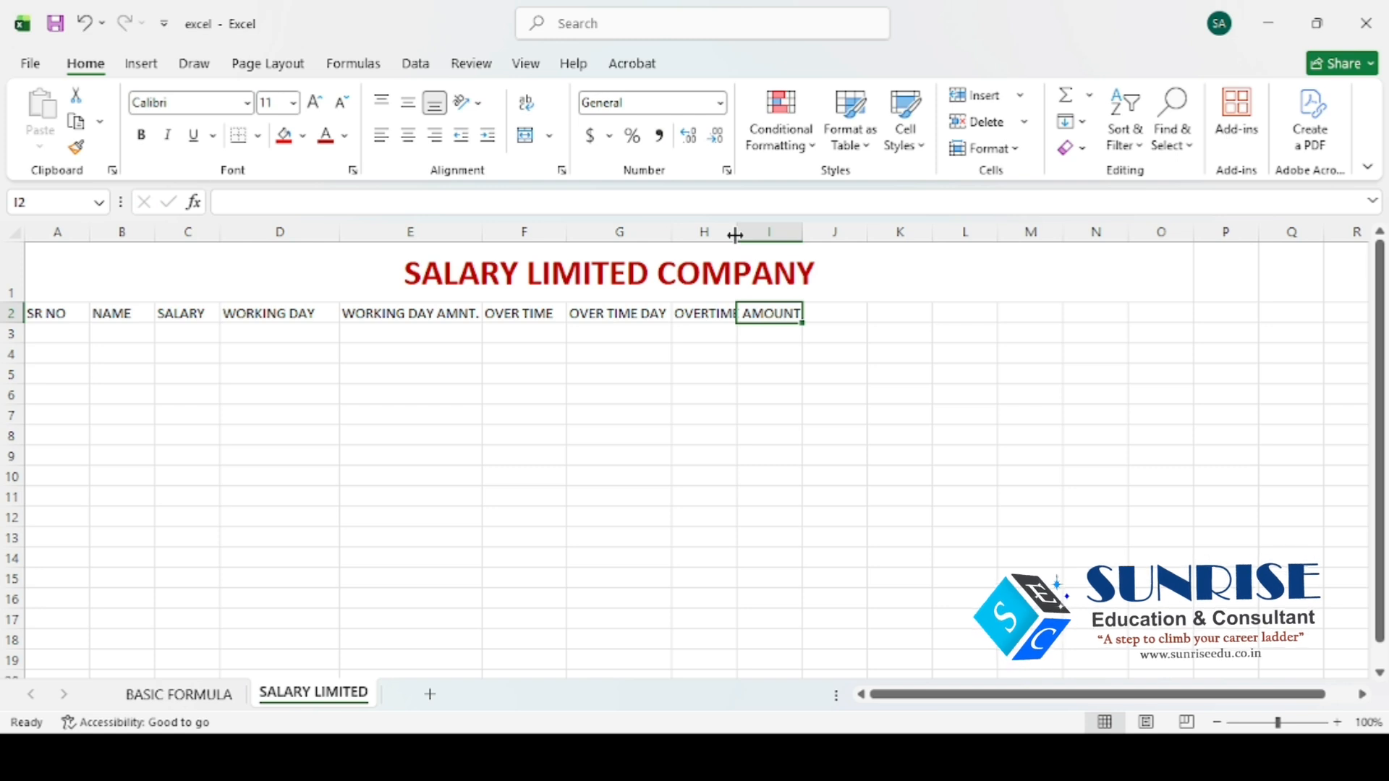
pyautogui.moveTo(735, 235); pyautogui.dragTo(805, 232)
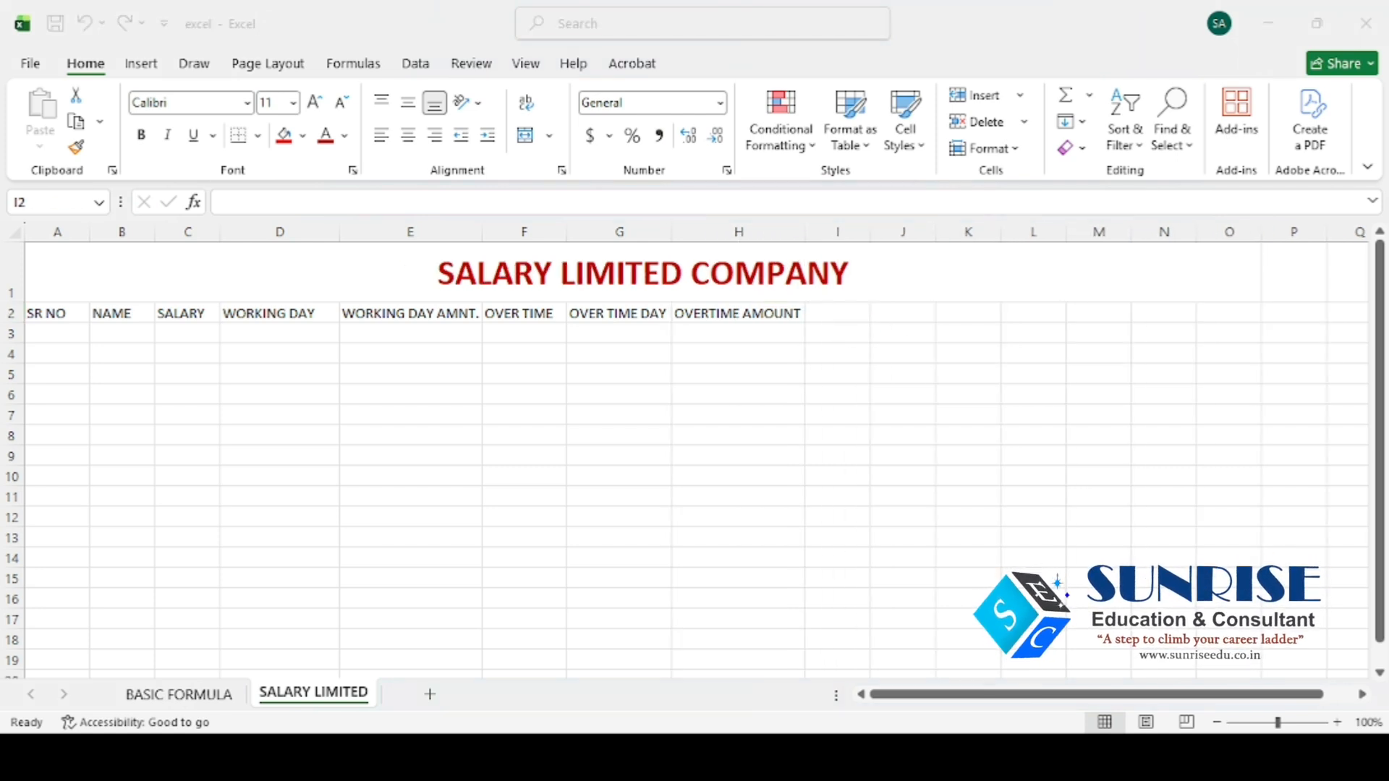
# Enter the heading TOTAL AMT. in cell I2 and widen column I to fit it
pyautogui.click(839, 322)
pyautogui.write('TO')
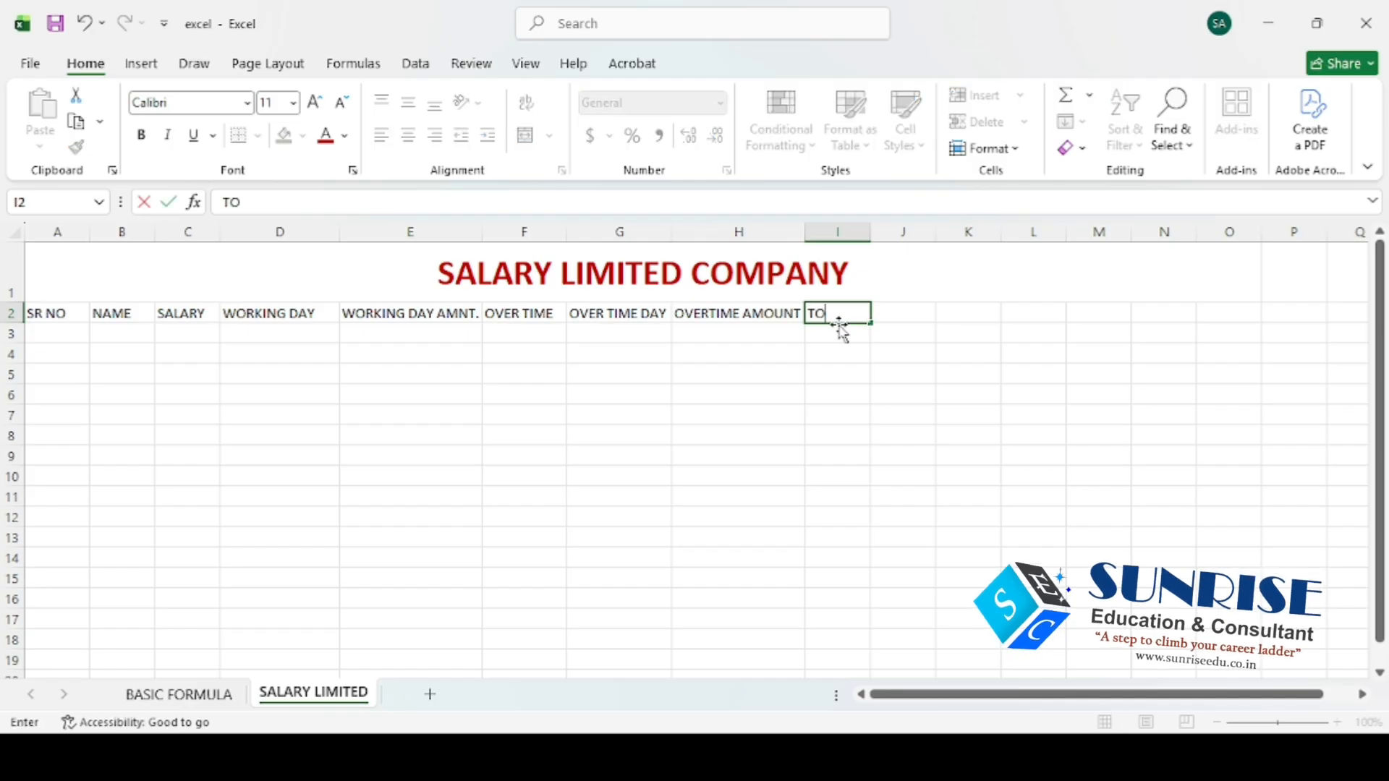
pyautogui.write('TAL AMPOUNT')
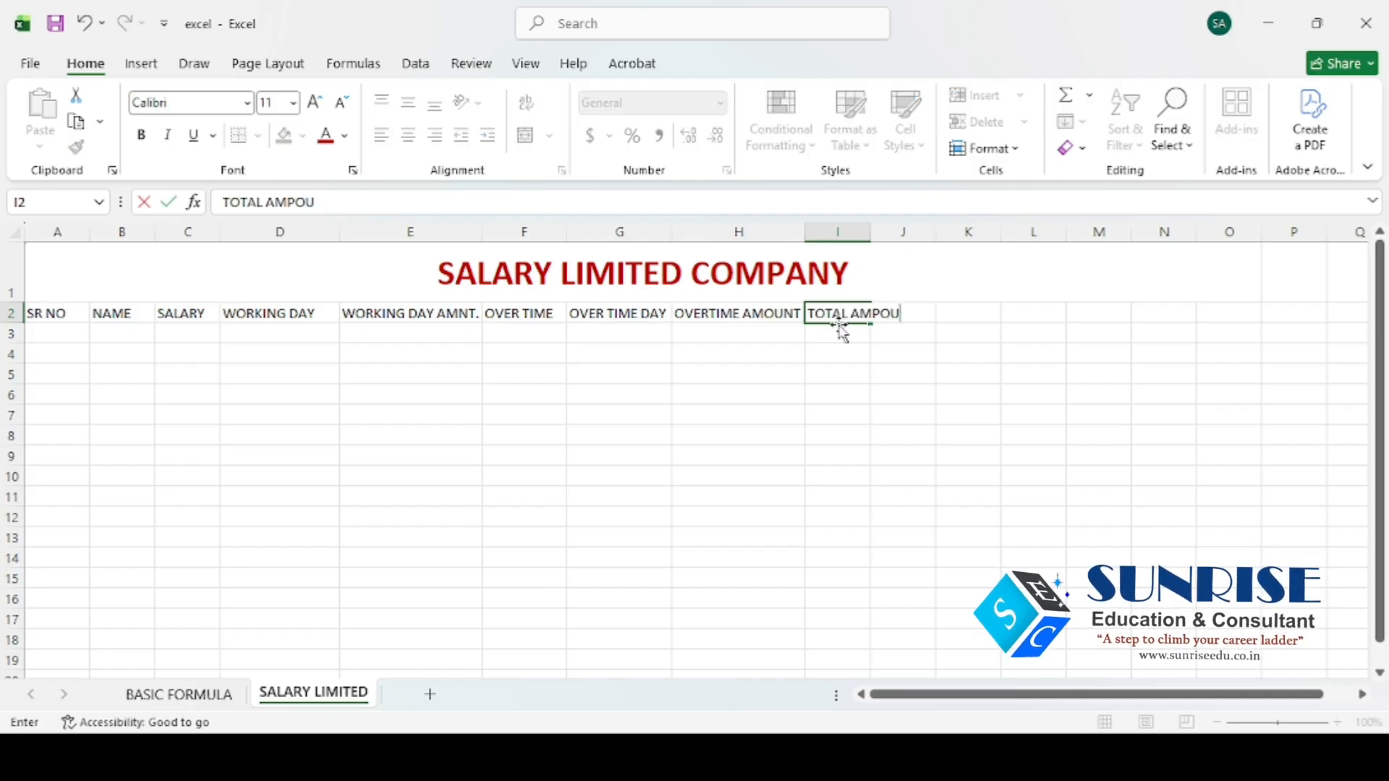
pyautogui.press('BackSpace')
pyautogui.press('BackSpace')
pyautogui.press('BackSpace')
pyautogui.press('BackSpace')
pyautogui.press('BackSpace')
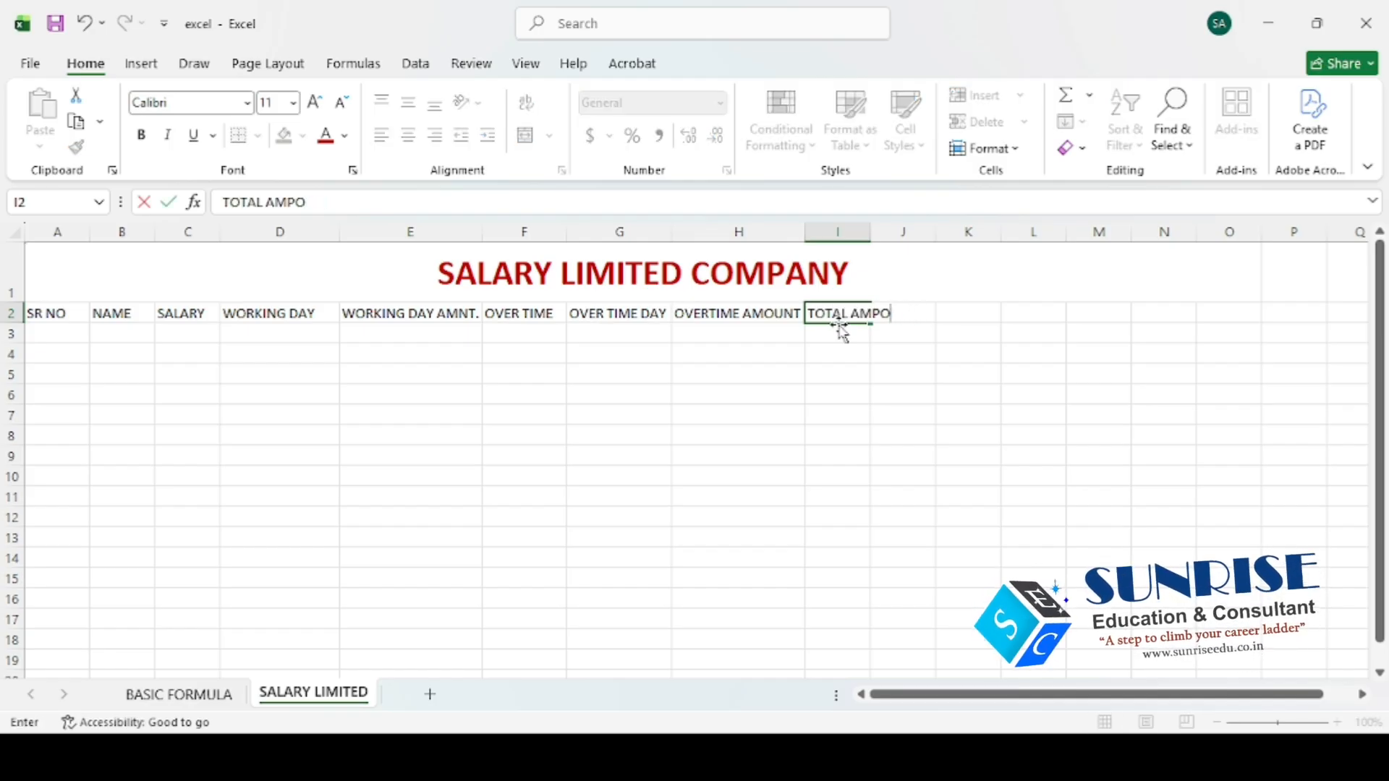
pyautogui.write('T')
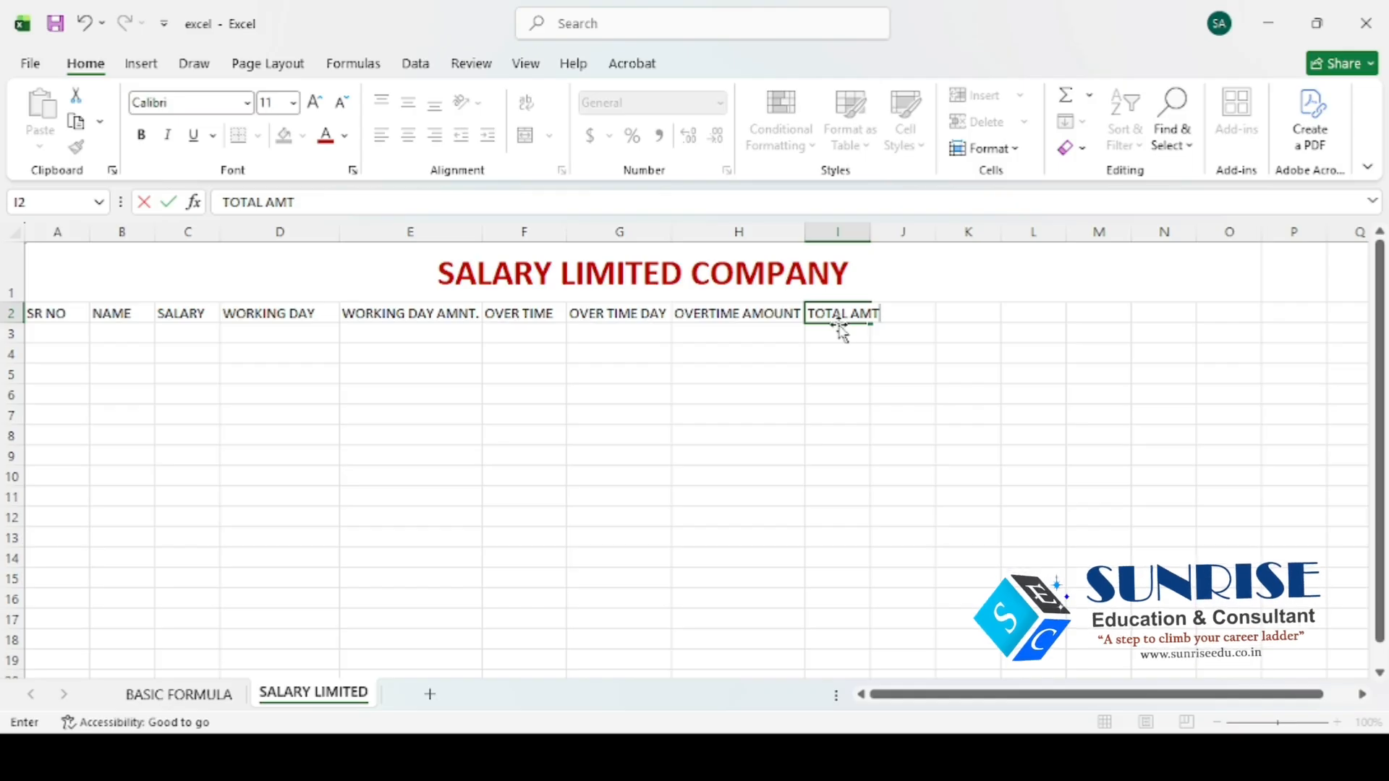
pyautogui.write('.')
pyautogui.press('Tab')
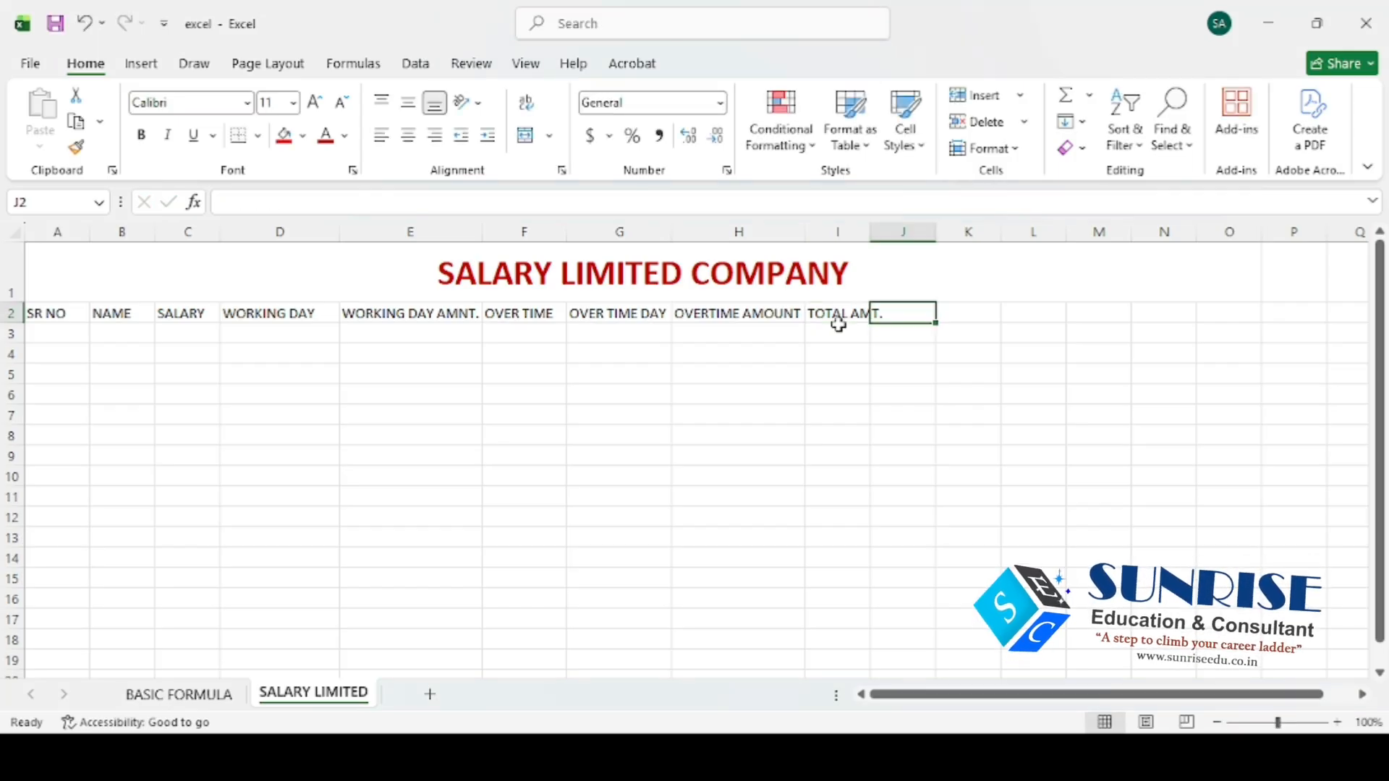
pyautogui.moveTo(867, 231)
pyautogui.mouseDown()
pyautogui.moveTo(905, 230)
pyautogui.moveTo(893, 230)
pyautogui.mouseUp()
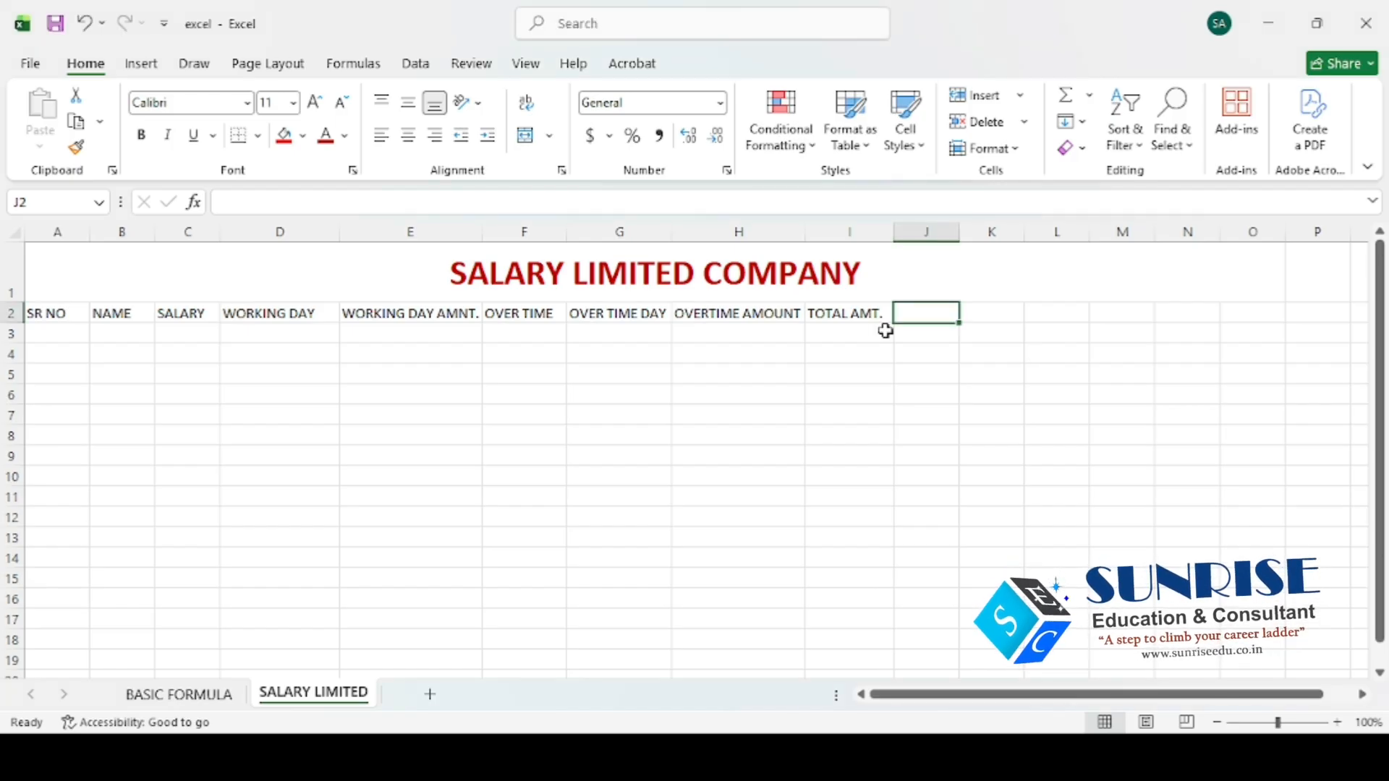
# Enter the heading ESI 1% in cell J2, next to the TOTAL AMT. heading
pyautogui.write('ESI')
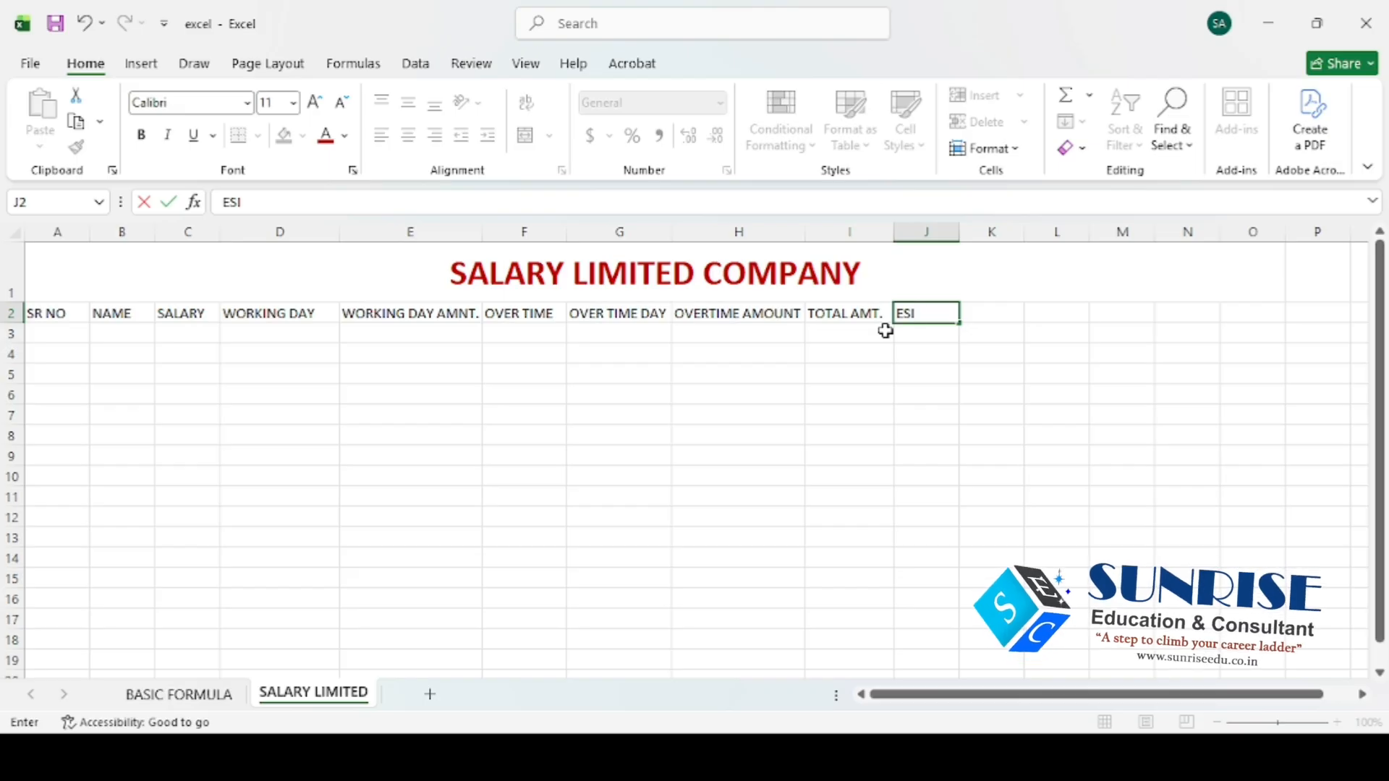
pyautogui.write(' 1%')
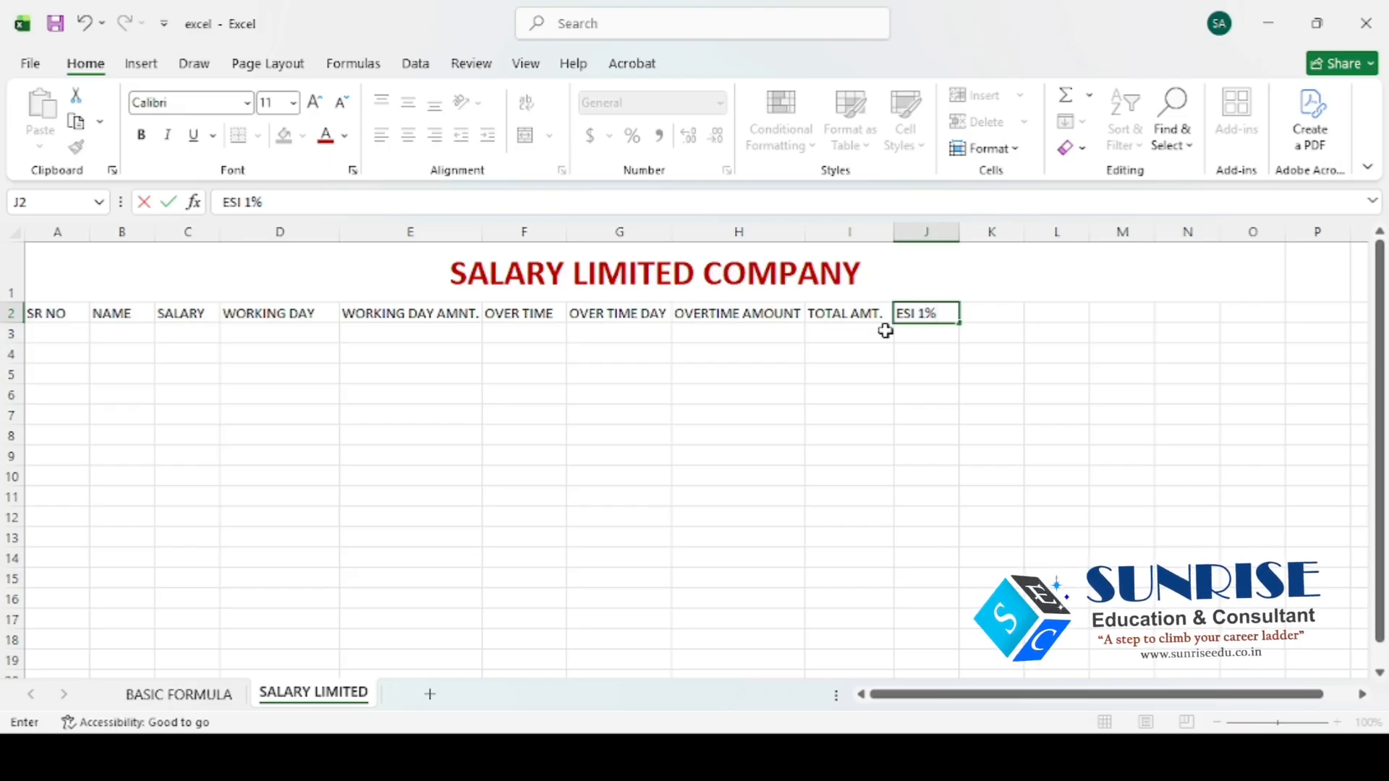
pyautogui.press('Tab')
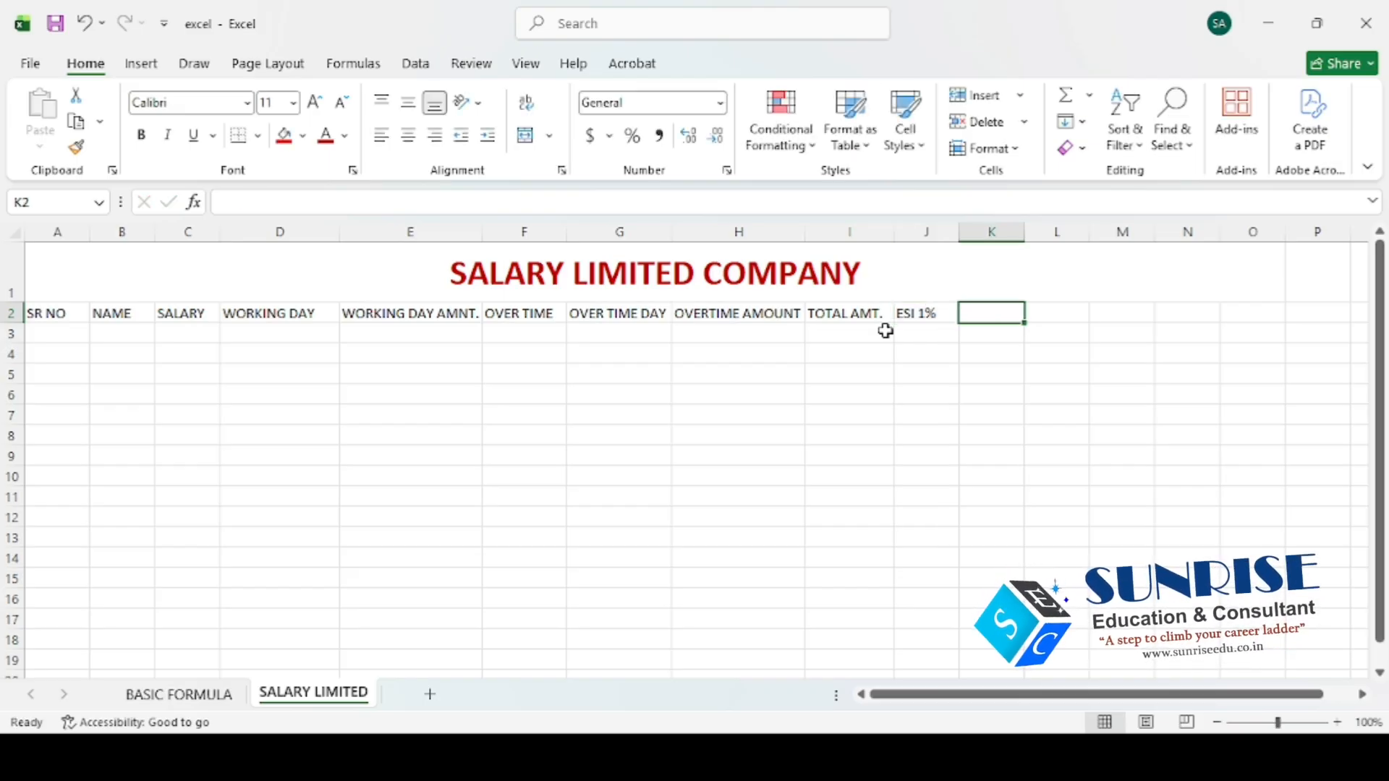
pyautogui.click(919, 315)
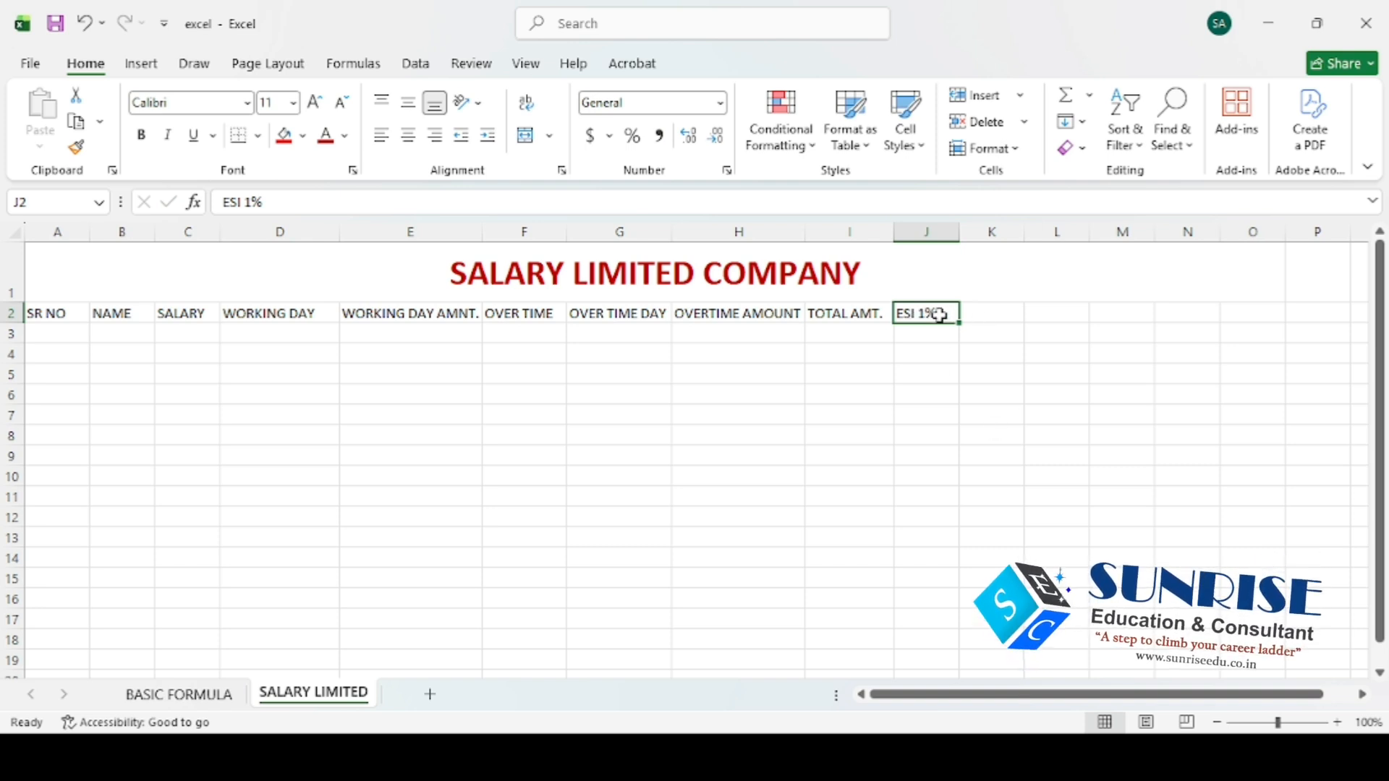
pyautogui.click(990, 313)
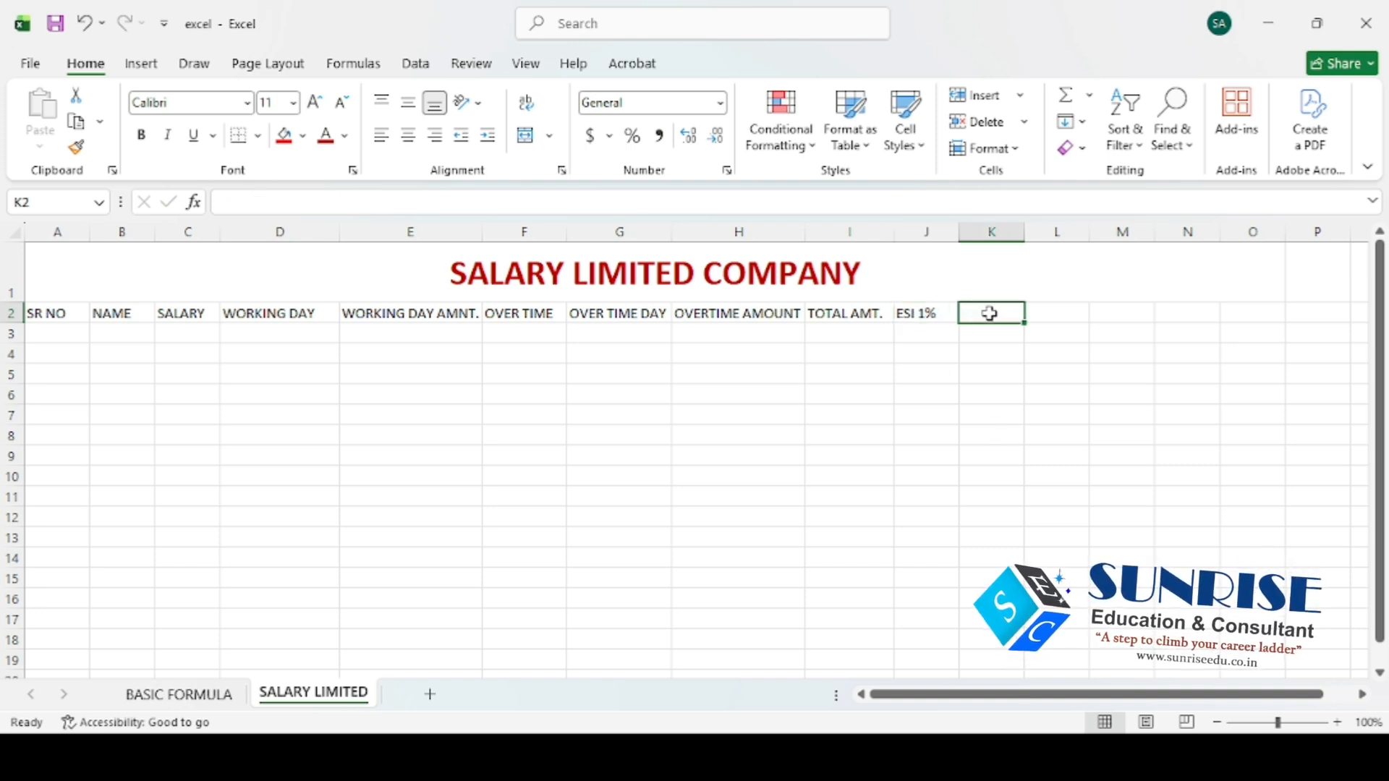
pyautogui.click(910, 313)
pyautogui.doubleClick(912, 313)
pyautogui.click(964, 312)
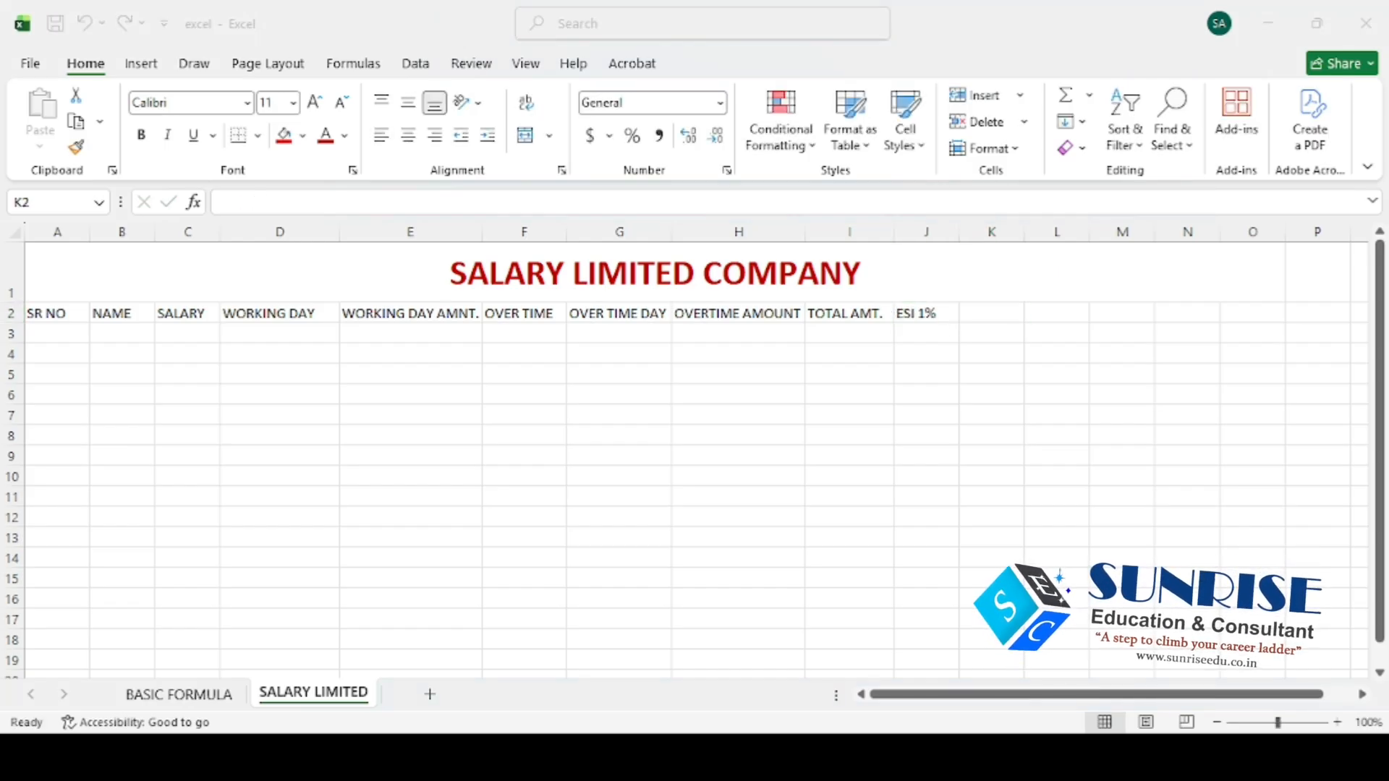
# Enter the heading P. FUND in cell K2, next to the ESI 1% heading
pyautogui.click(986, 319)
pyautogui.write('P')
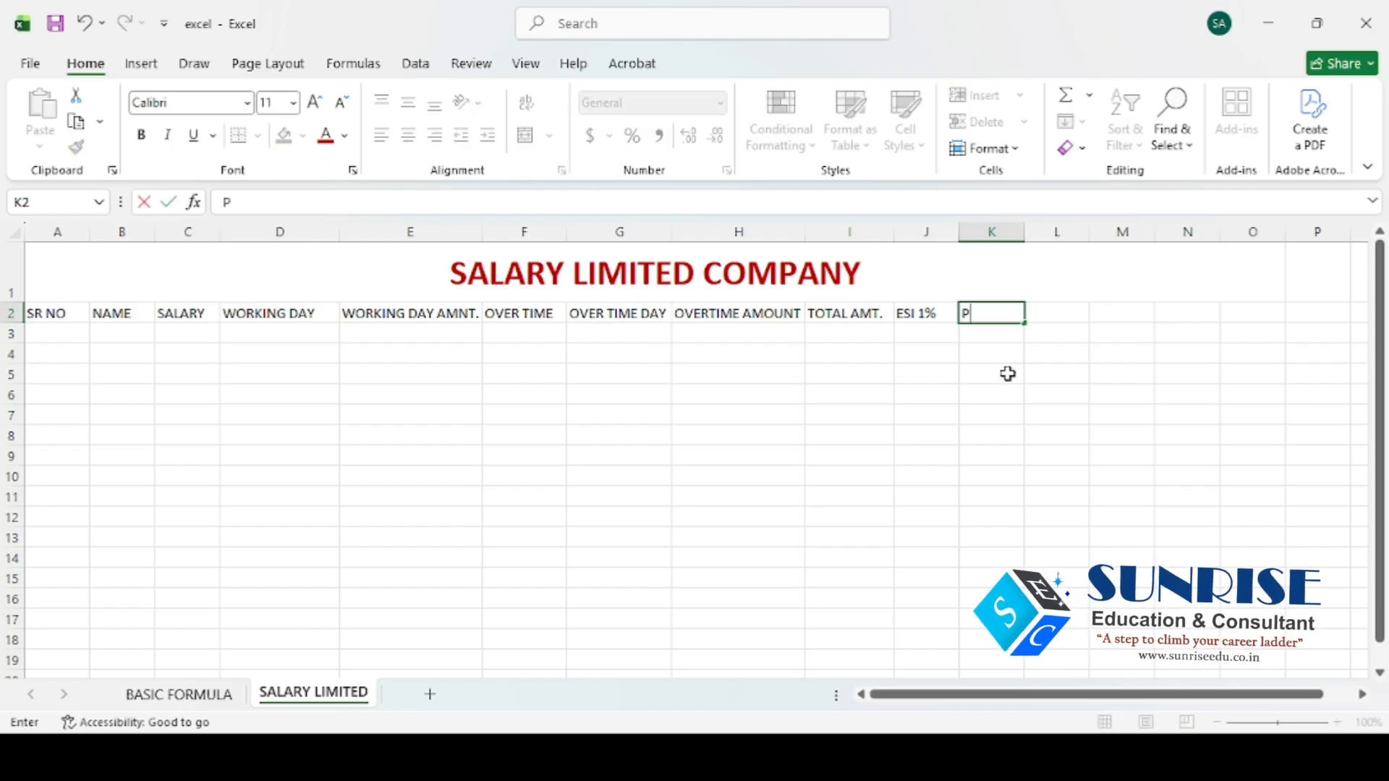
pyautogui.write('F')
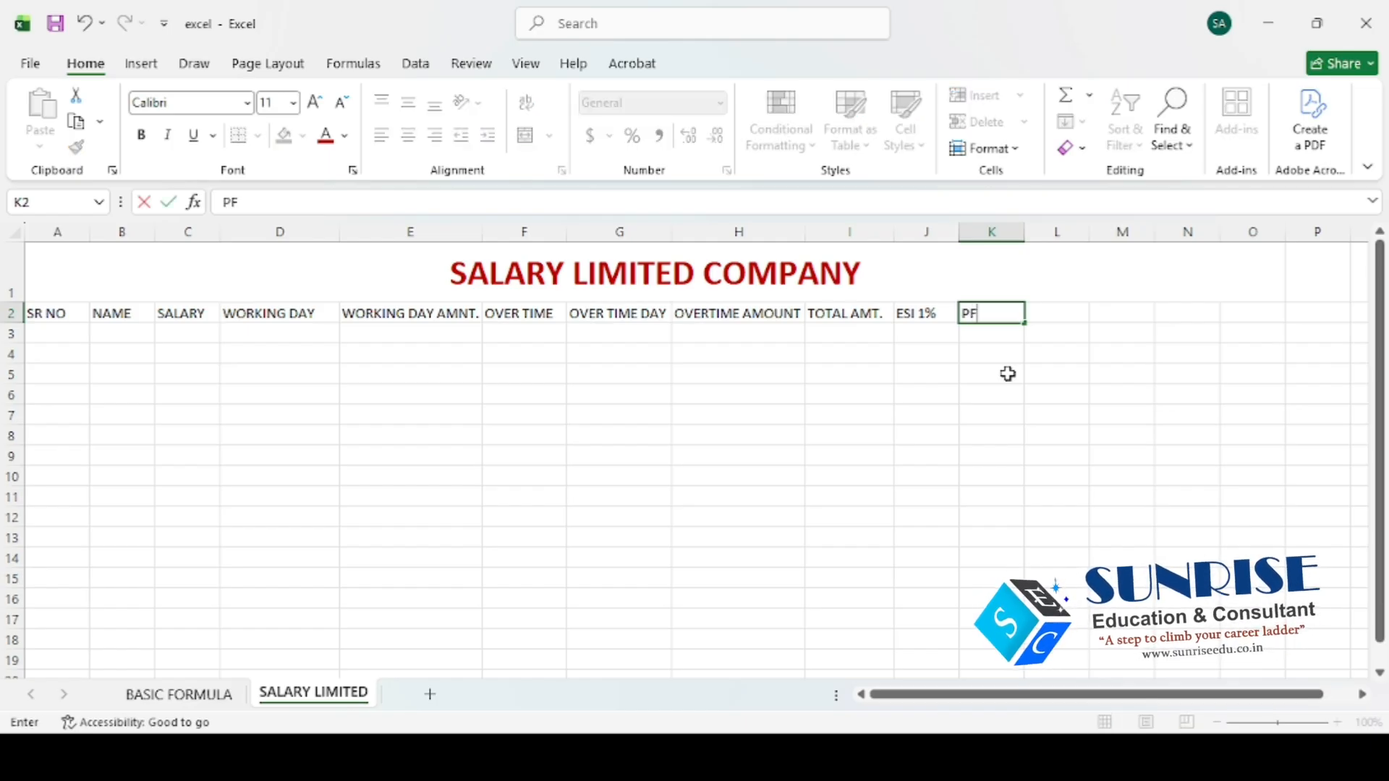
pyautogui.press('Tab')
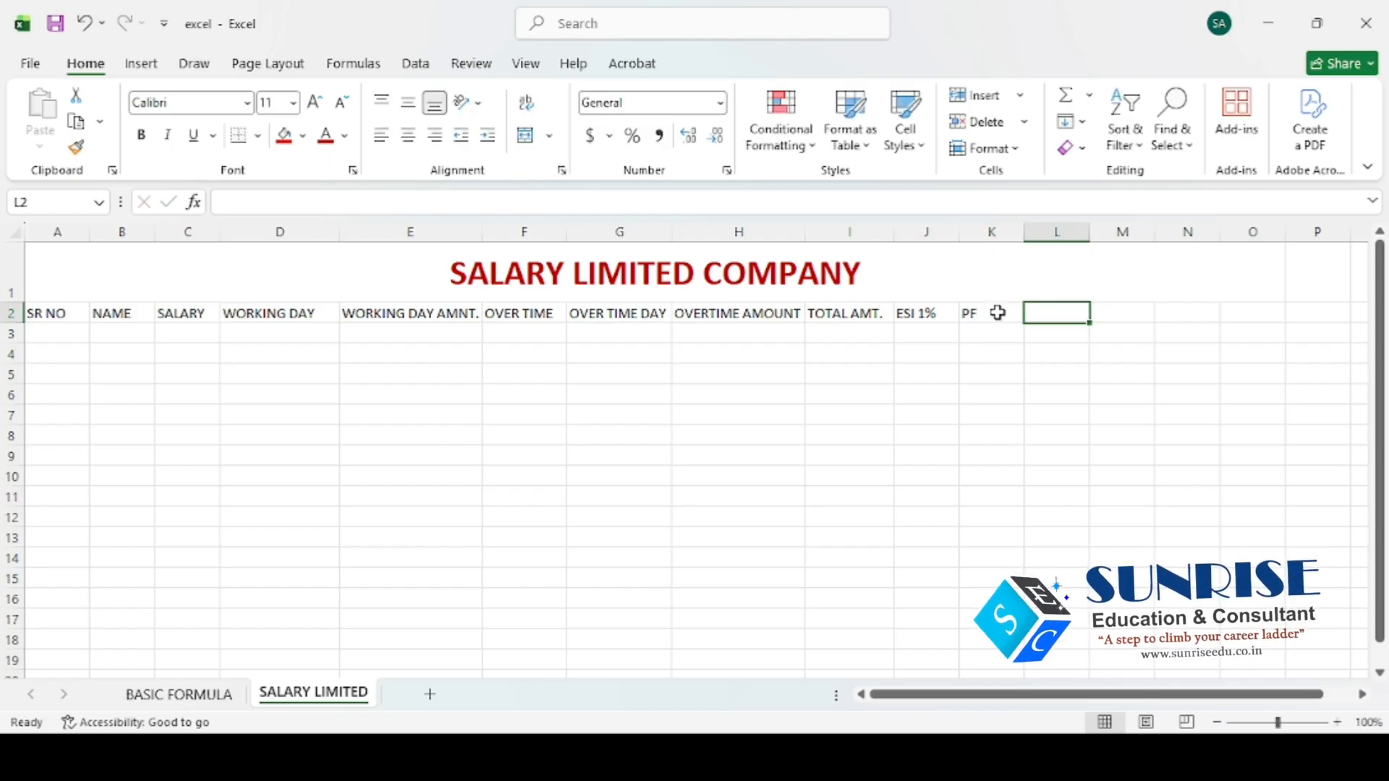
pyautogui.click(967, 312)
pyautogui.write('P. F')
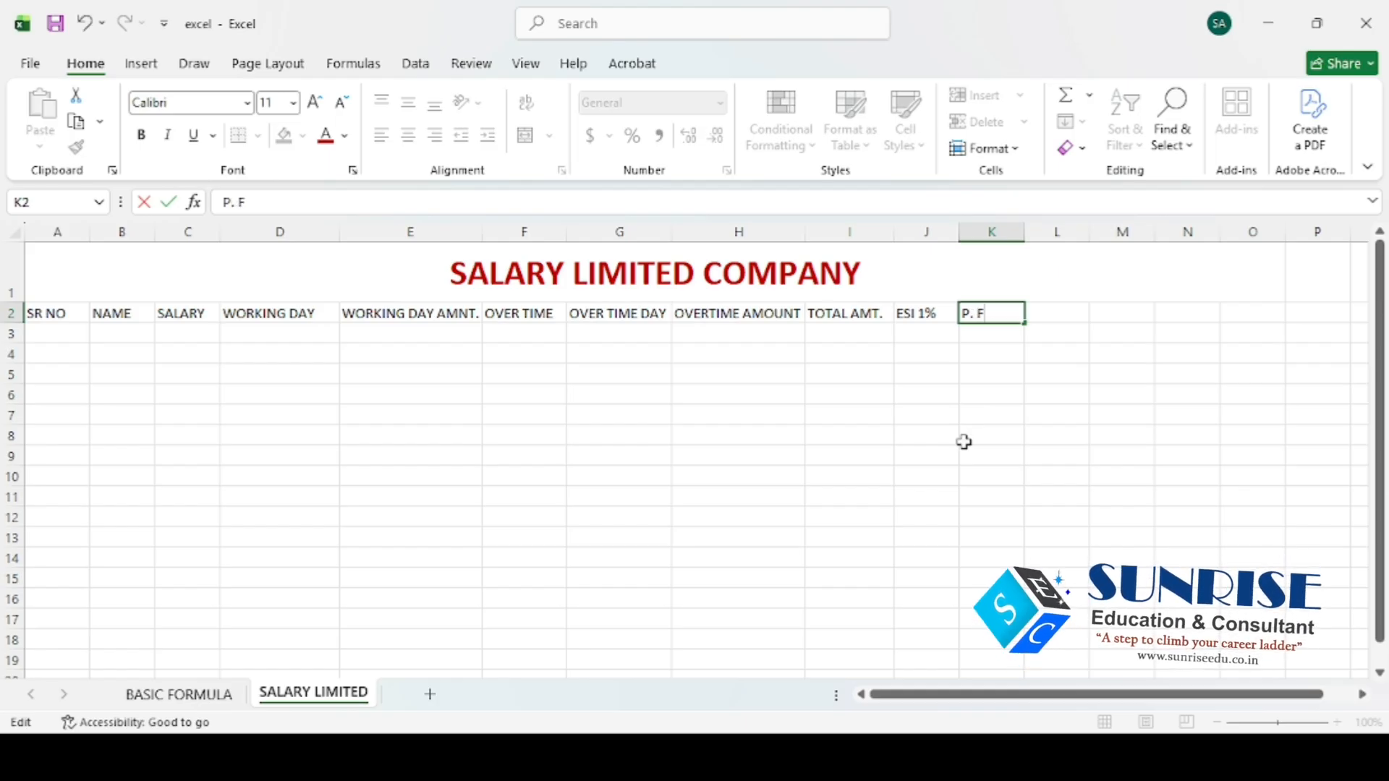
pyautogui.write('UND')
pyautogui.press('Tab')
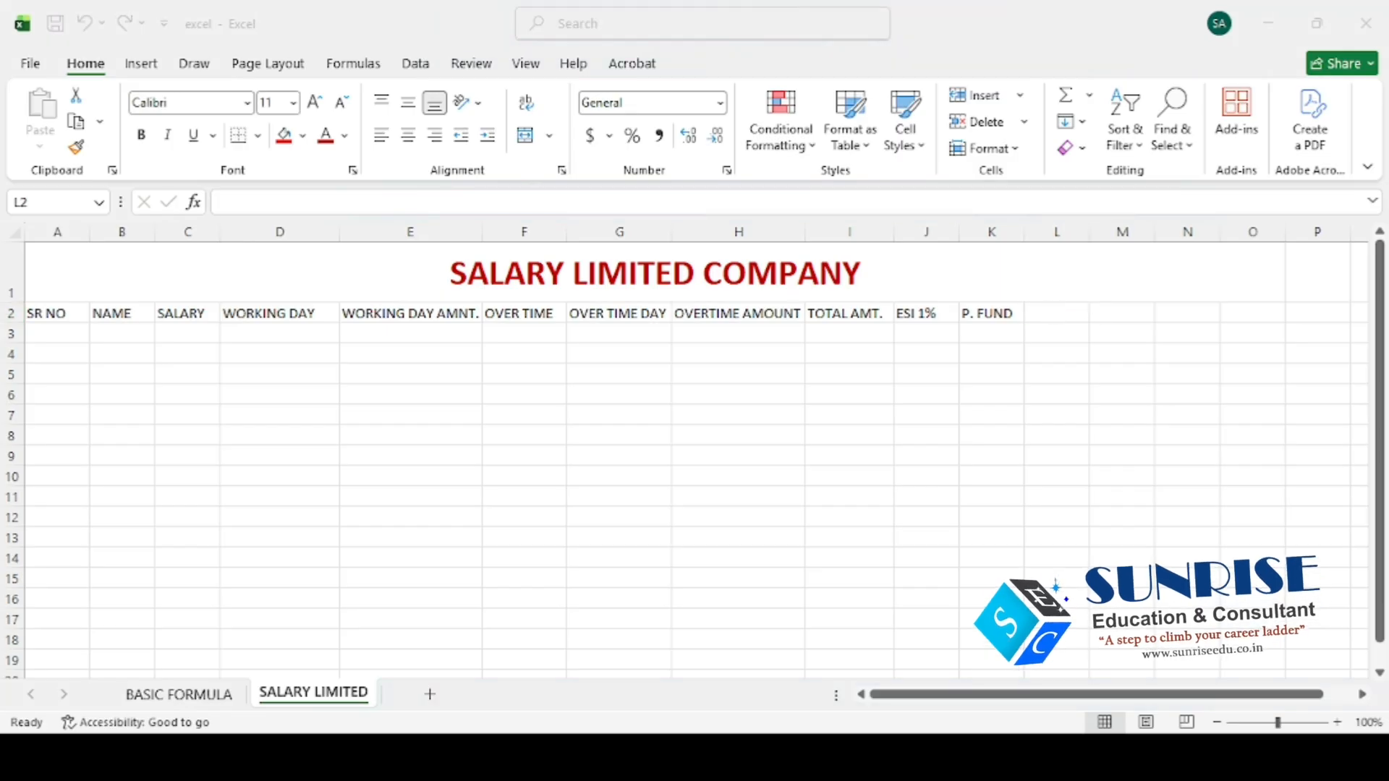
pyautogui.click(1053, 313)
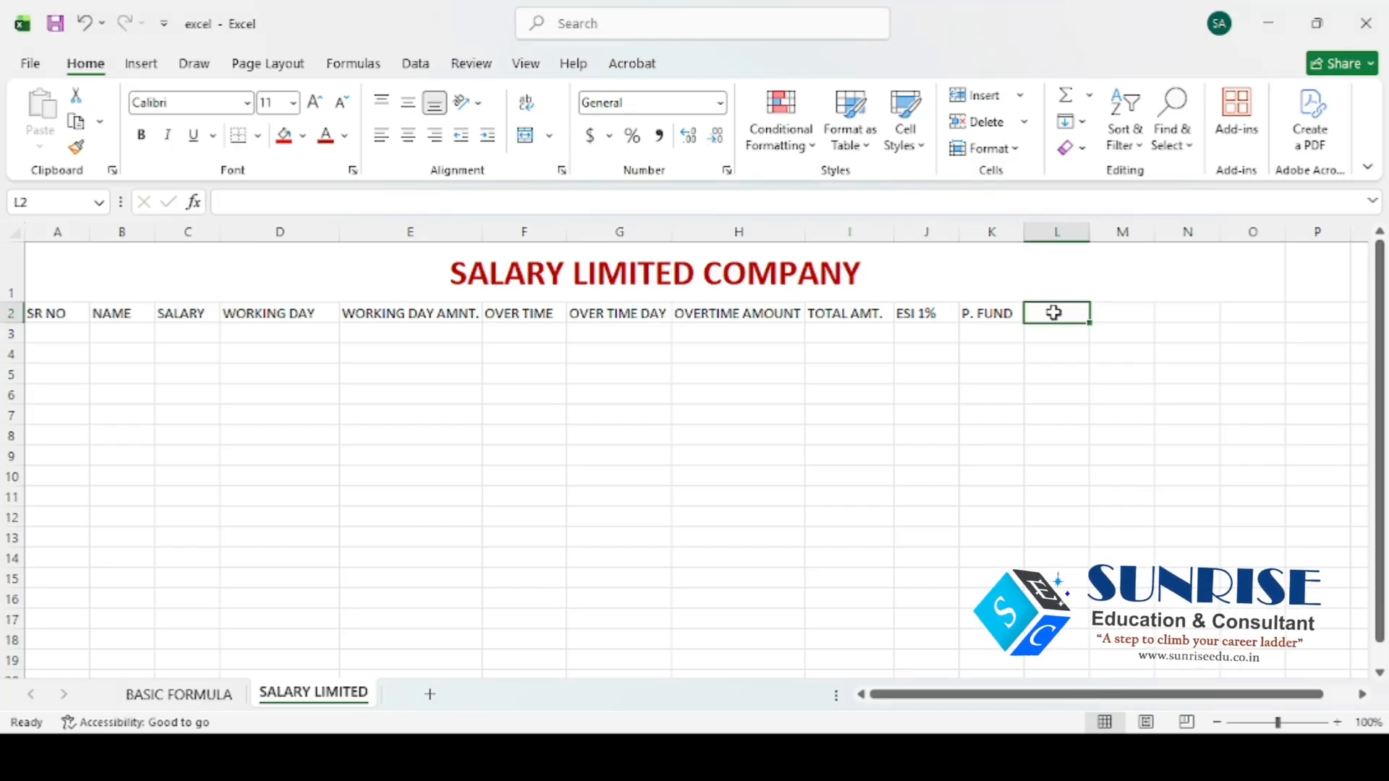
# Enter the heading ADVANCE in cell L2, next to the P. FUND heading
pyautogui.write('ADVANC')
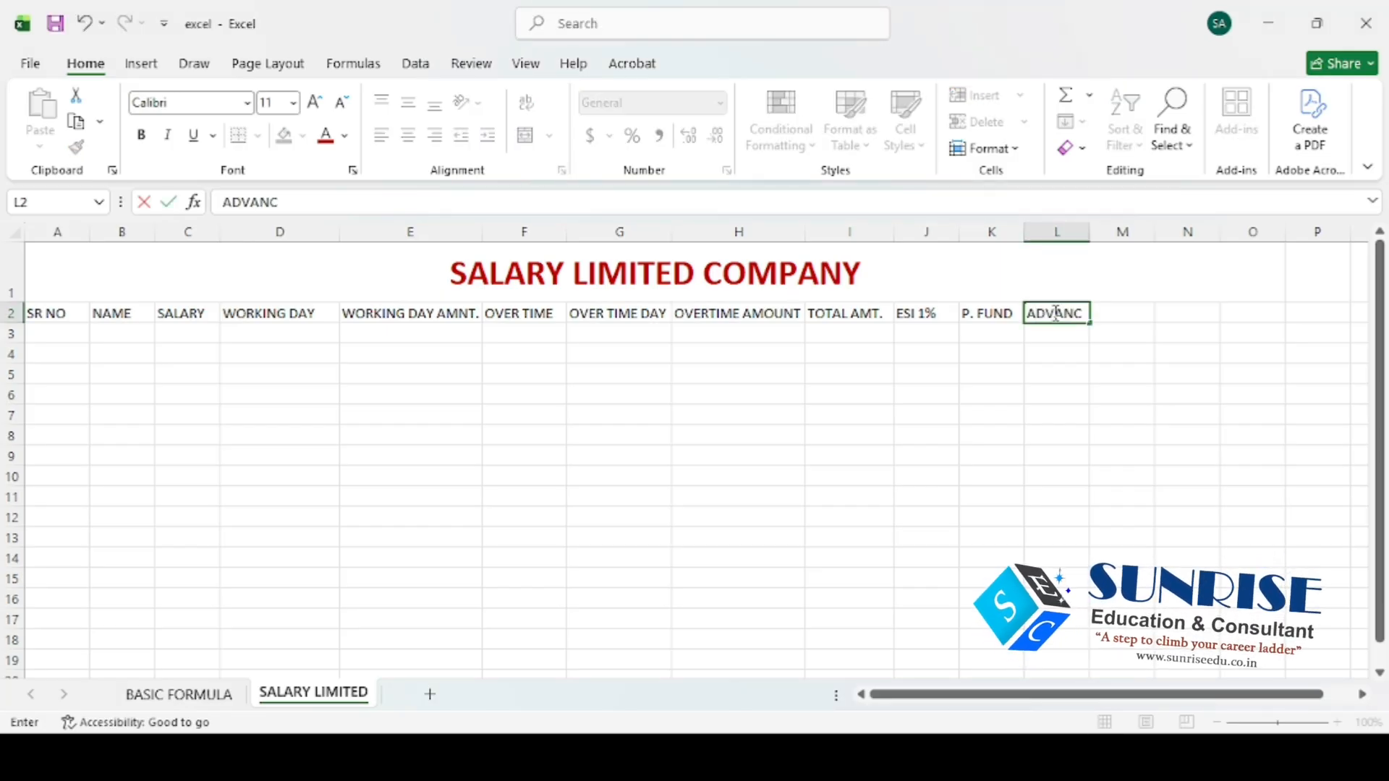
pyautogui.write('E')
pyautogui.press('Tab')
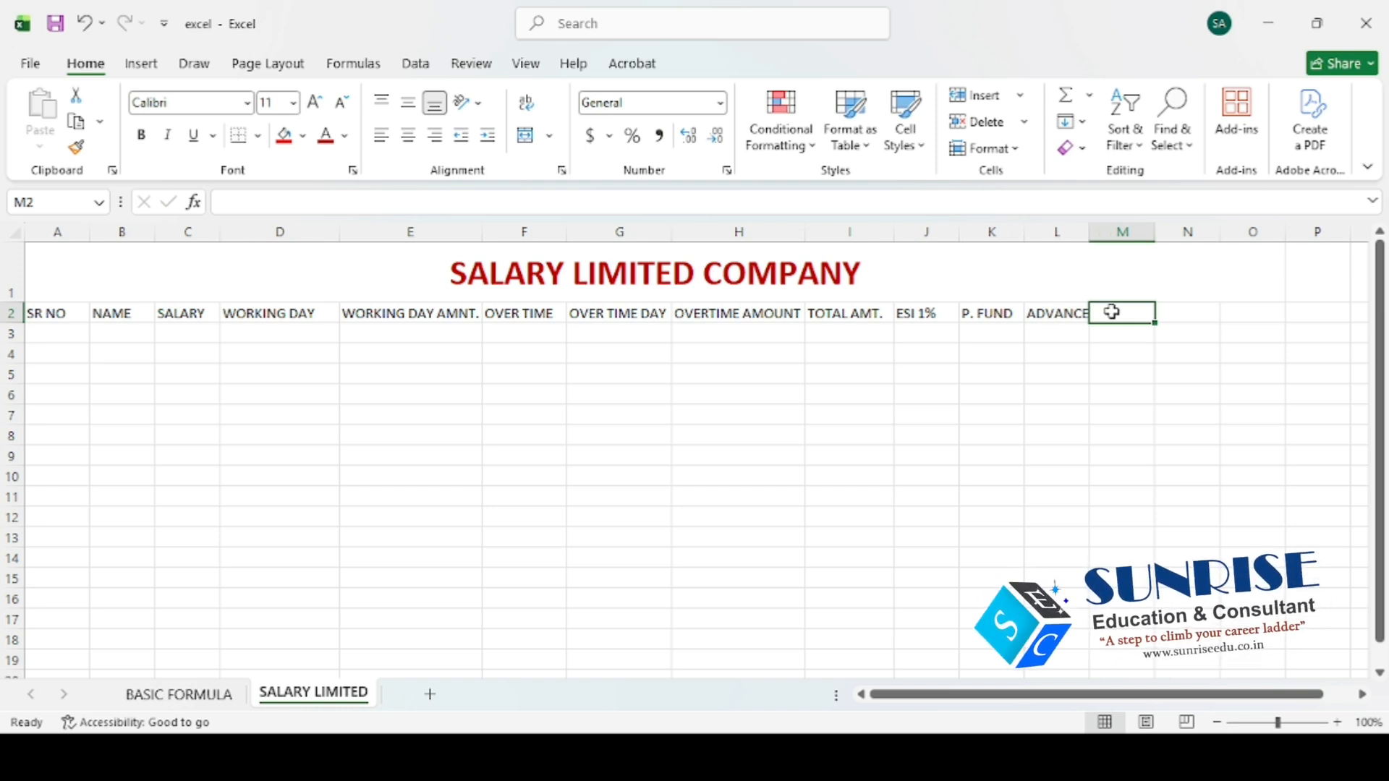
# Enter the heading GROSS TOTAL SALARY in cell M2 and widen column M to fit it
pyautogui.write('GRO')
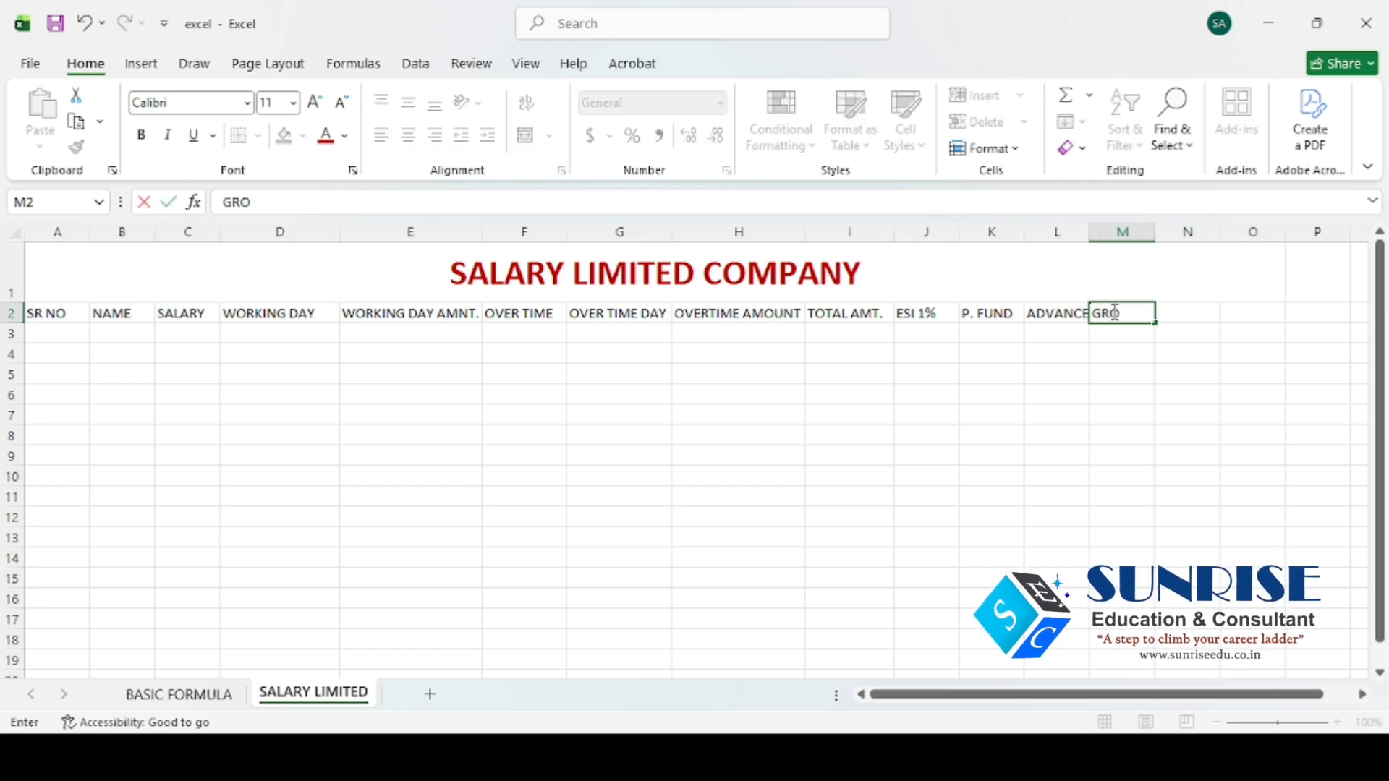
pyautogui.write('SS TO')
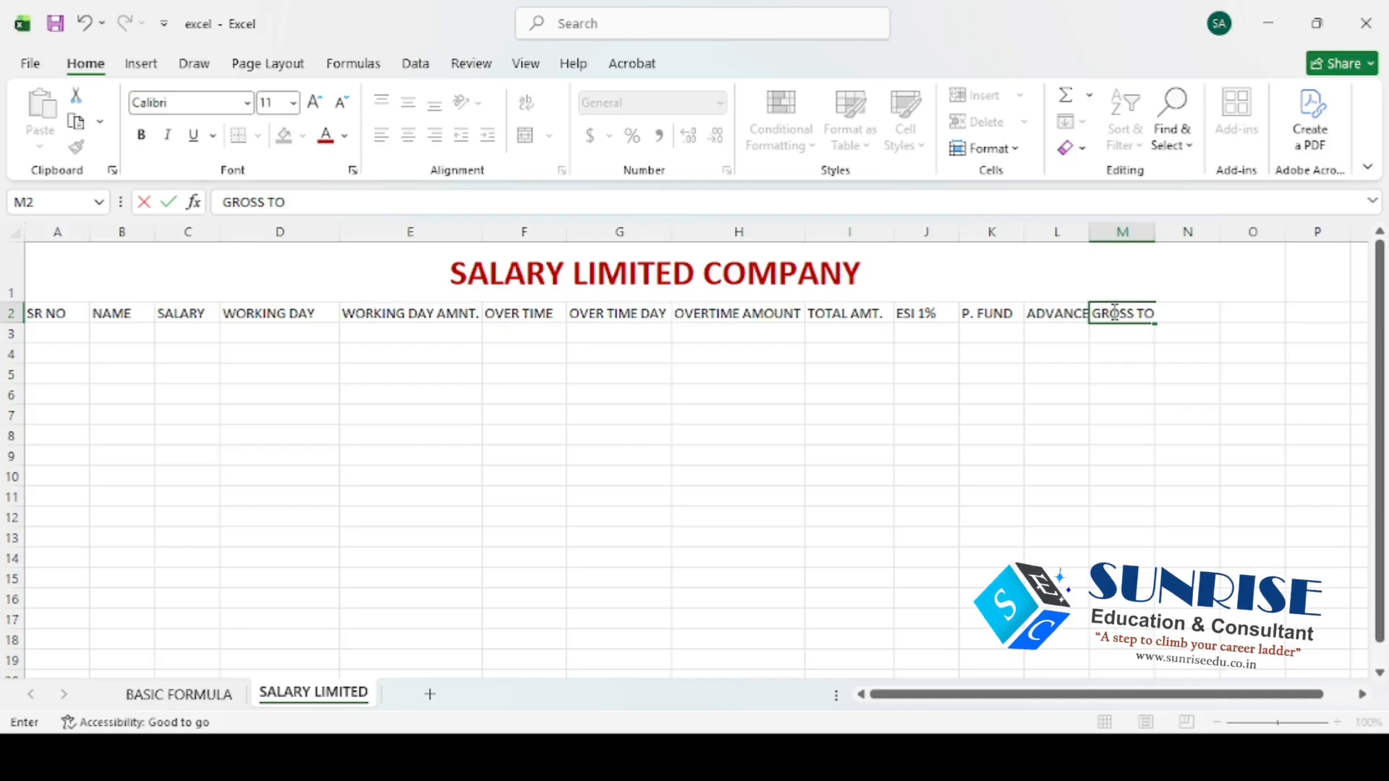
pyautogui.write('TAL SA')
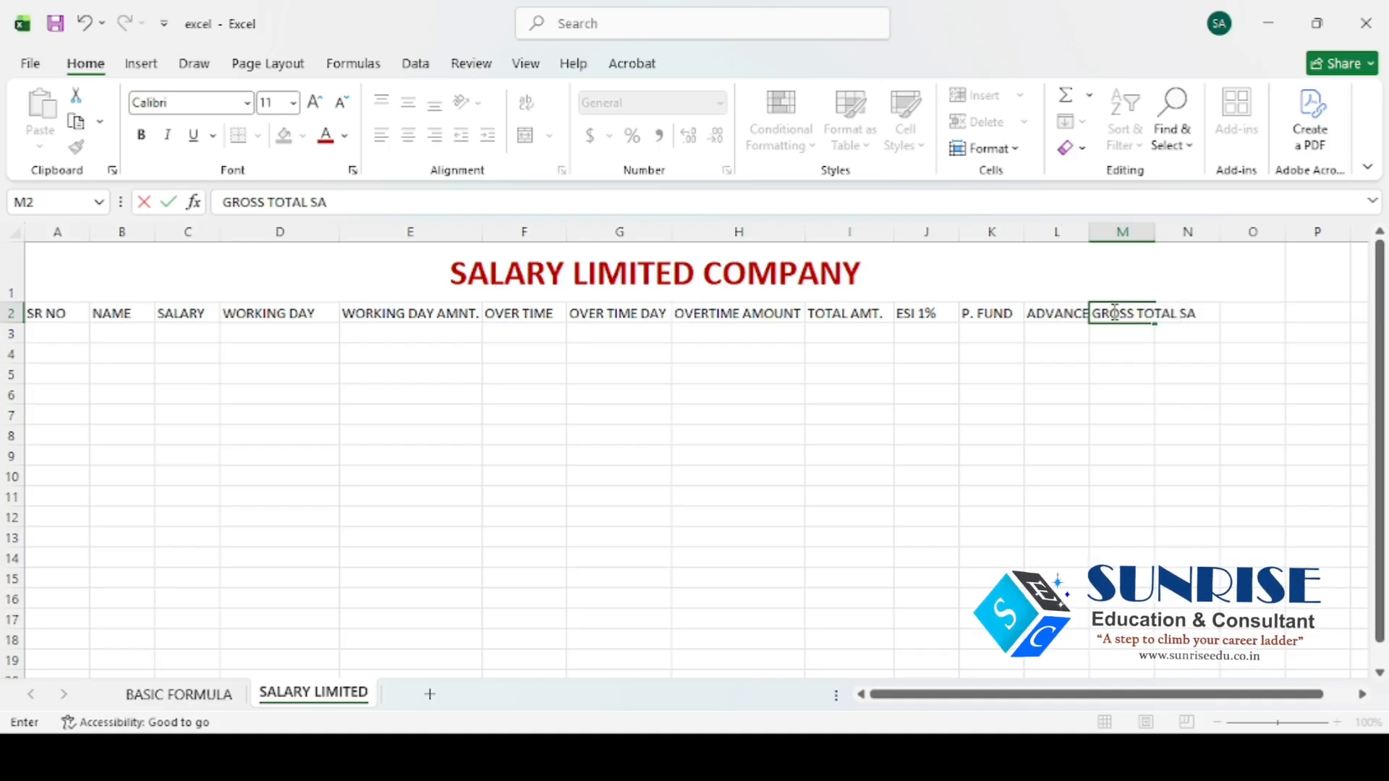
pyautogui.write('LARY')
pyautogui.press('Tab')
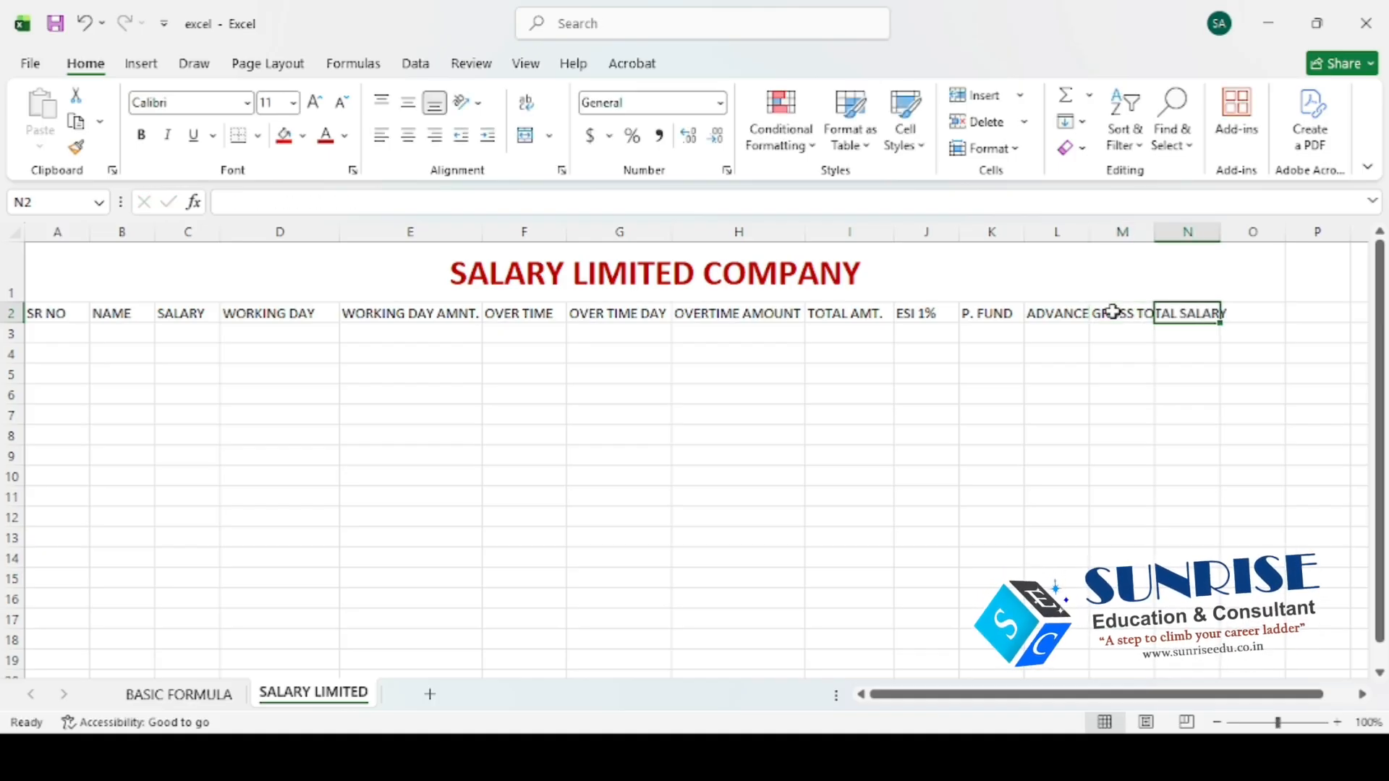
pyautogui.moveTo(1156, 231); pyautogui.dragTo(1251, 232)
pyautogui.click(1103, 312)
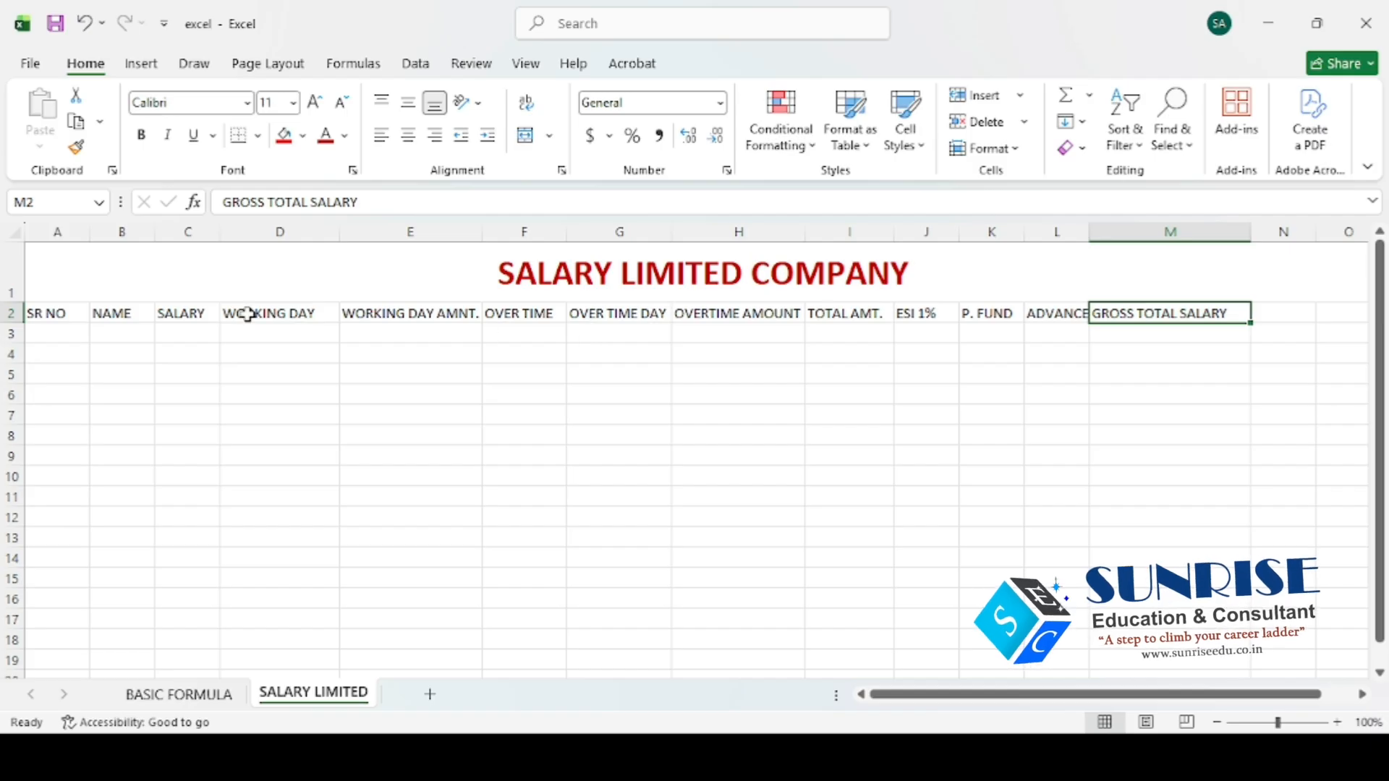
# Narrow column A to fit the SR NO heading and widen column B for the employee names
pyautogui.click(34, 311)
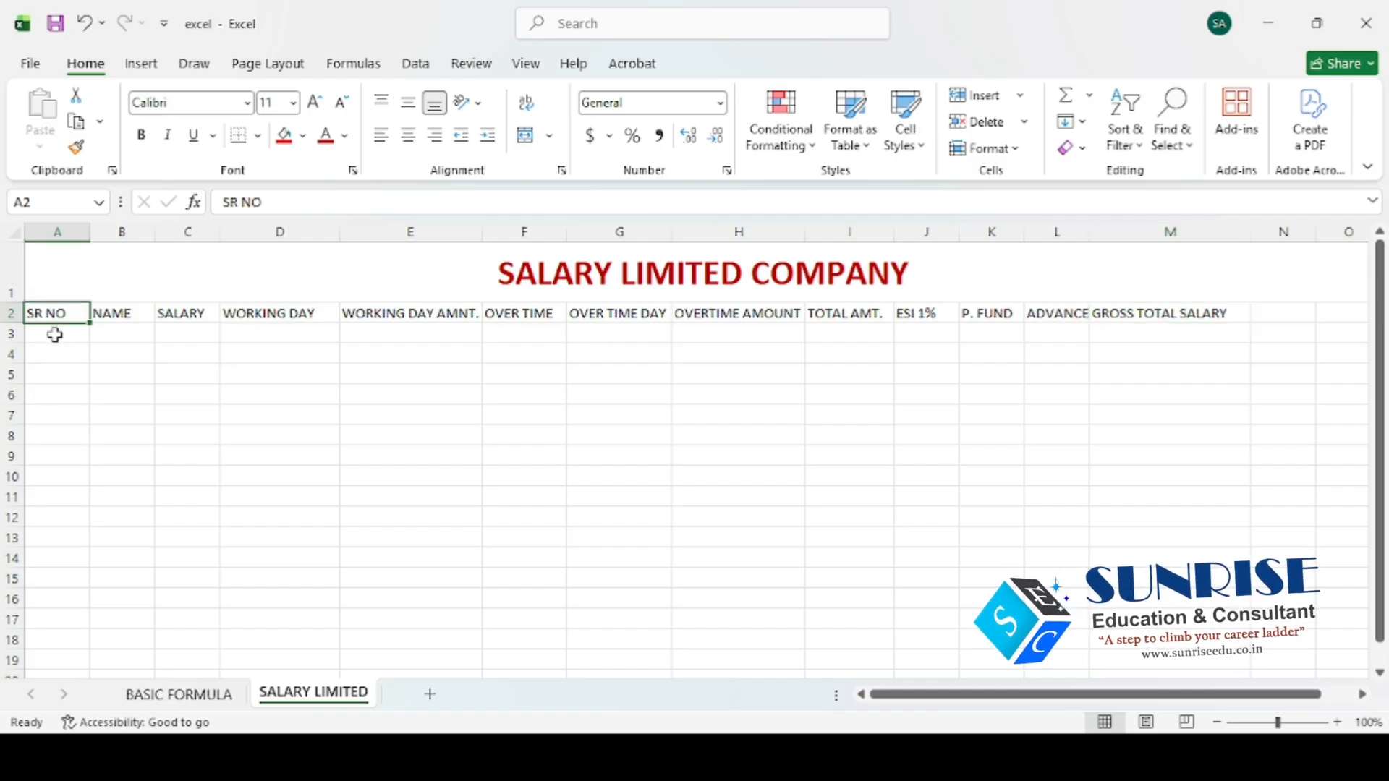
pyautogui.moveTo(91, 233); pyautogui.dragTo(256, 235)
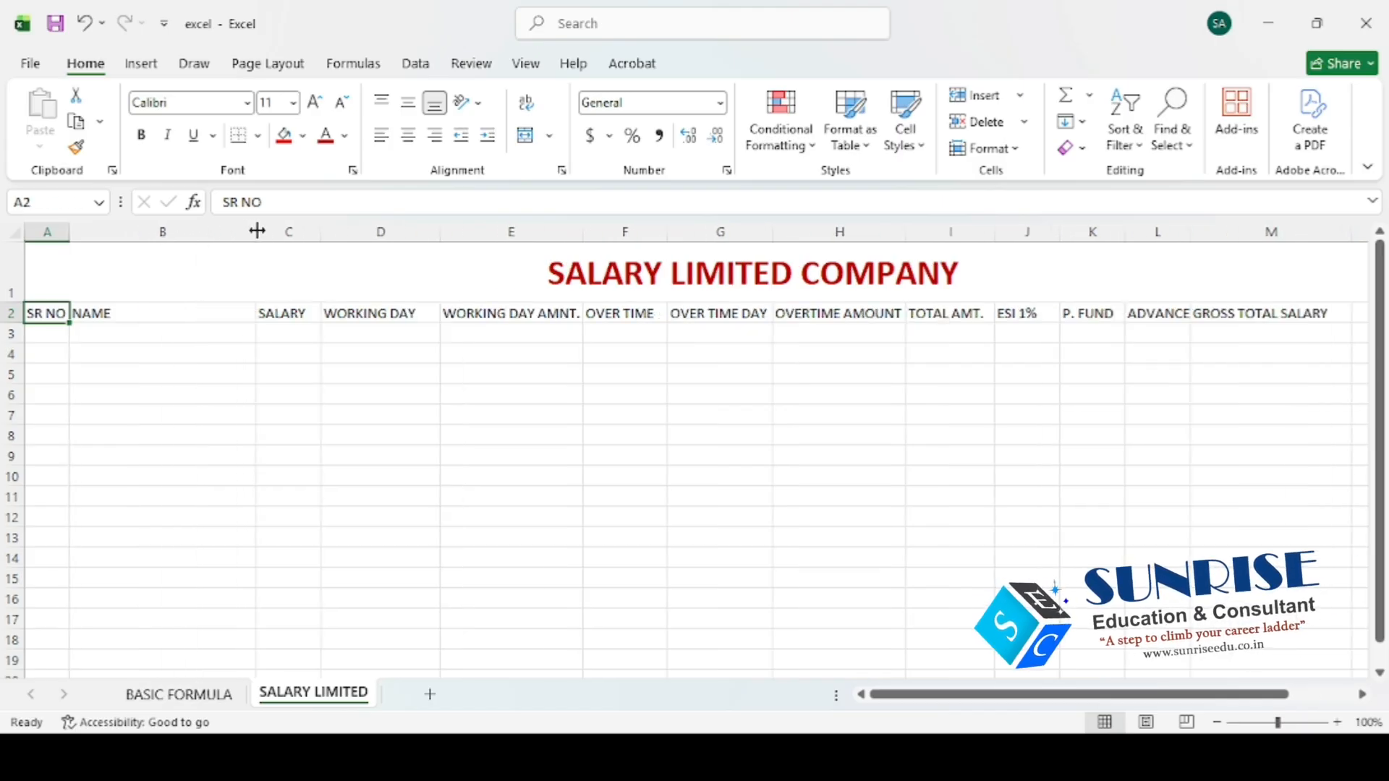
# Enter 1 and 2 in cells A3 and A4 and fill the serial numbers down to 21 in A23
pyautogui.click(37, 339)
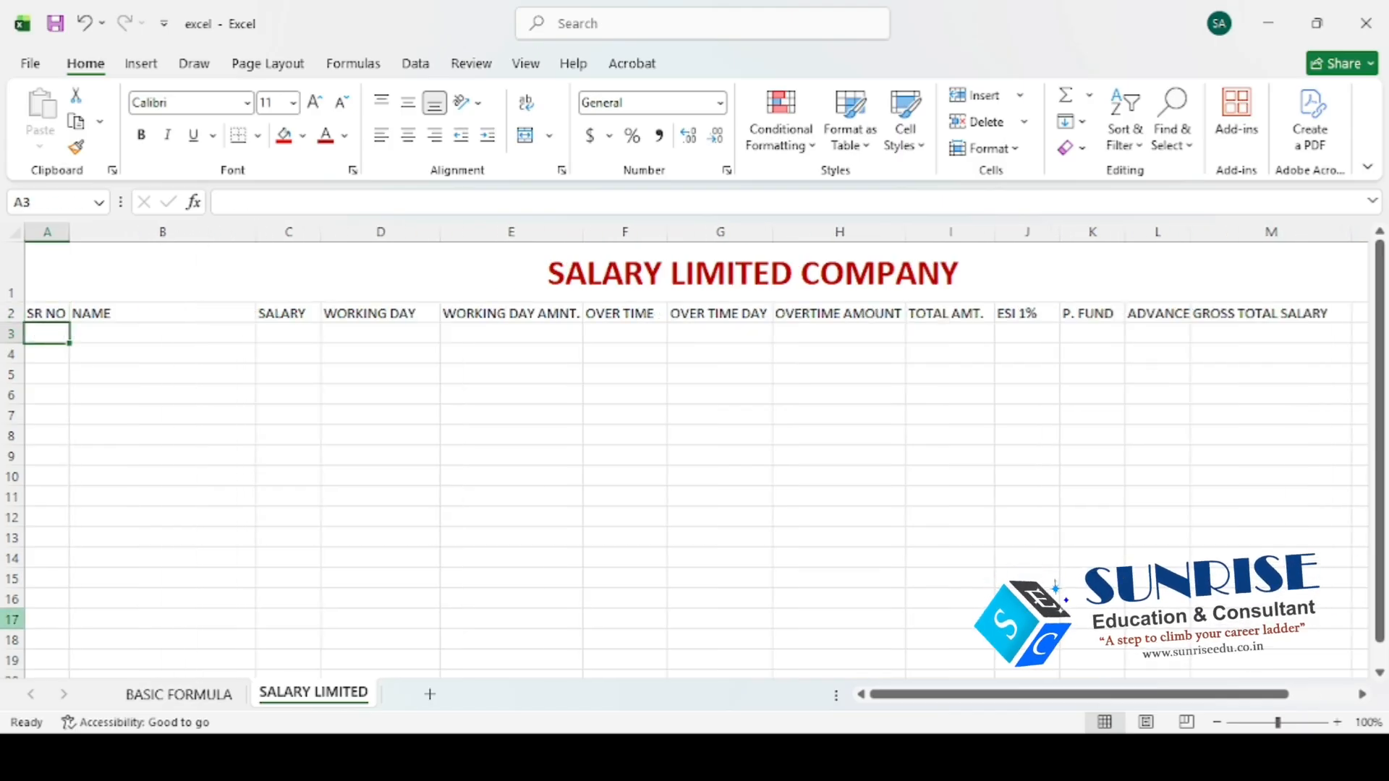
pyautogui.write('1')
pyautogui.press('Return')
pyautogui.write('2')
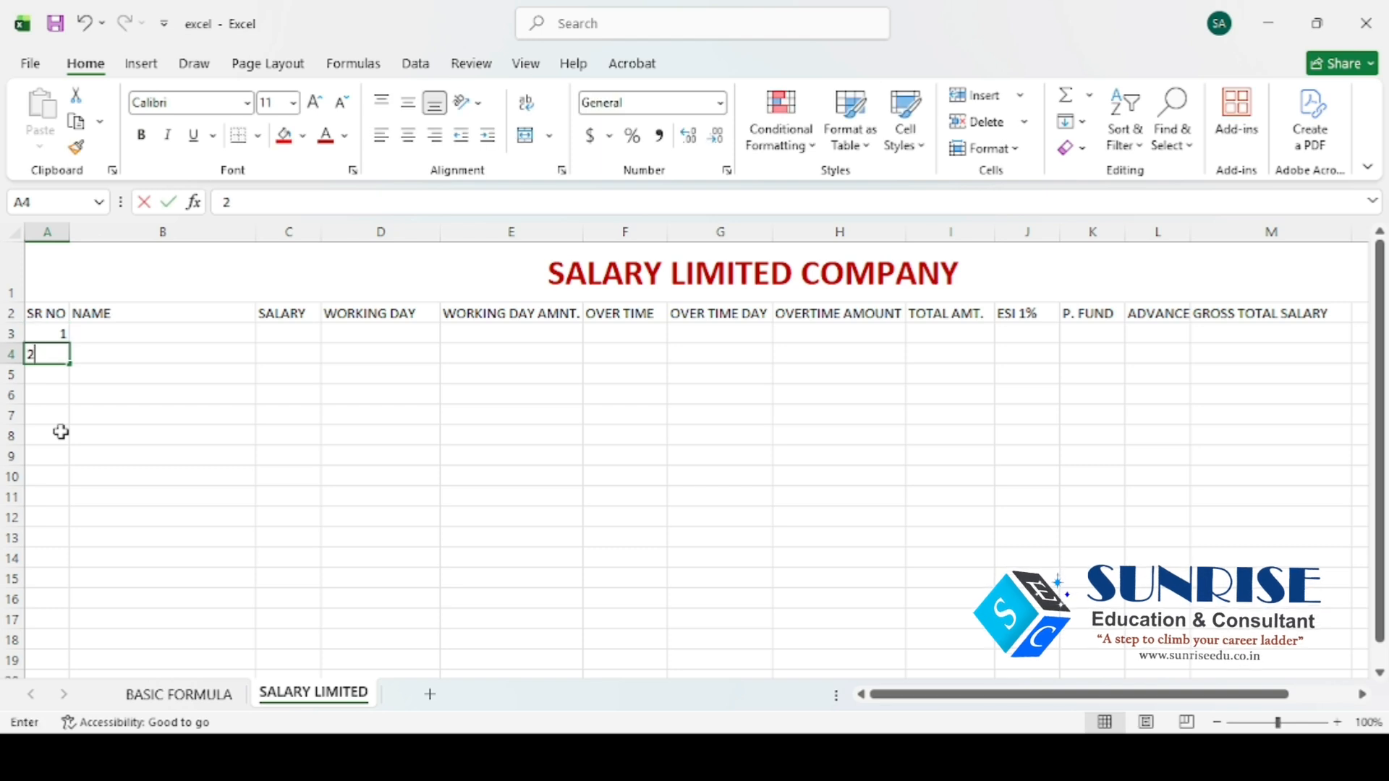
pyautogui.press('Return')
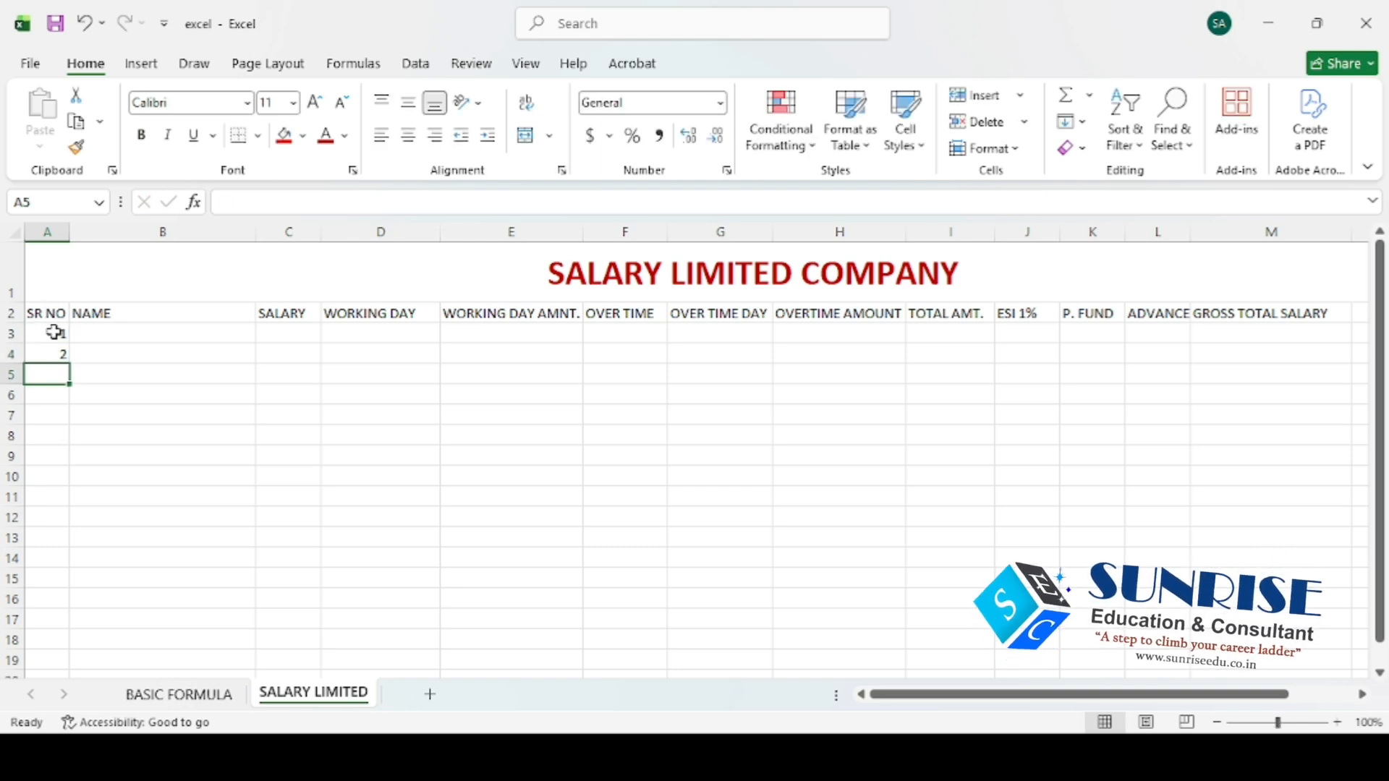
pyautogui.moveTo(53, 333); pyautogui.dragTo(72, 641)
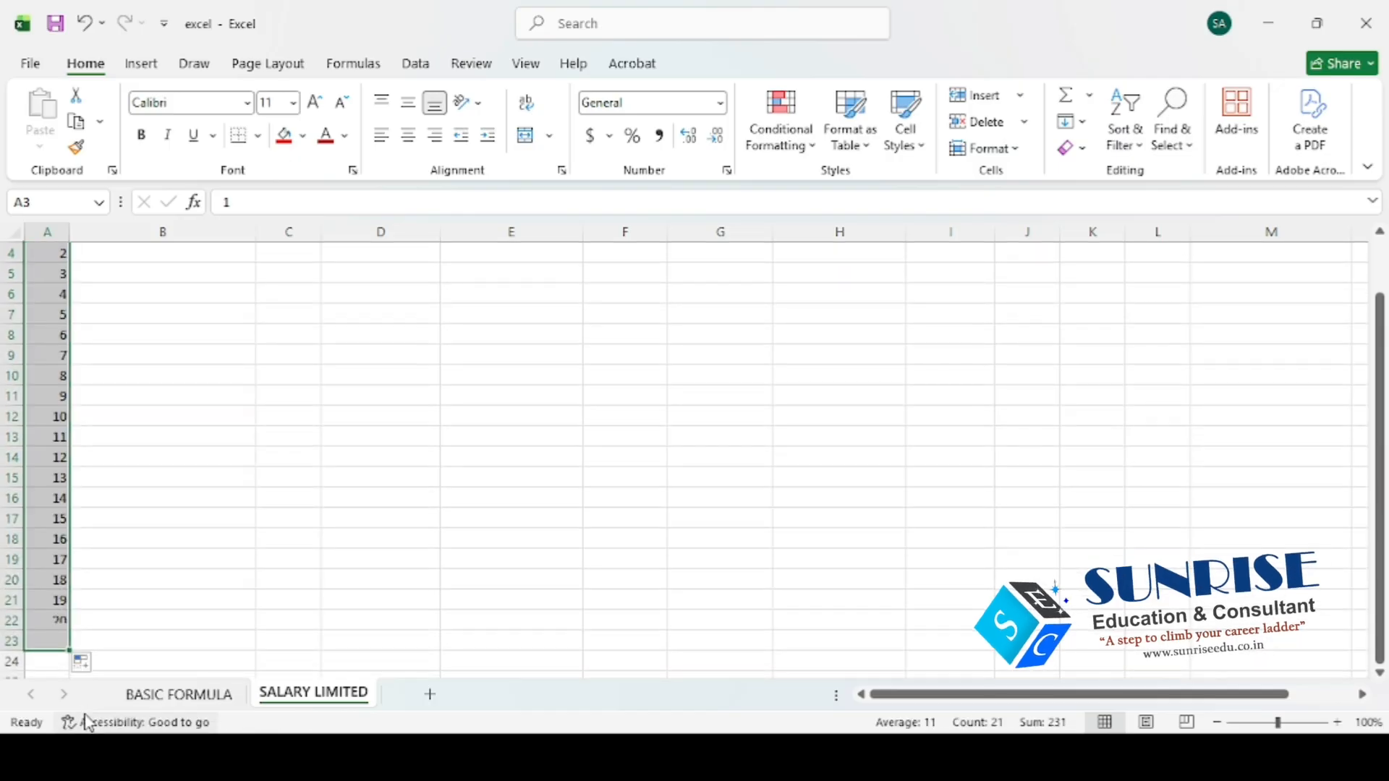
pyautogui.click(99, 310)
pyautogui.hotkey('ctrl', 'Up')
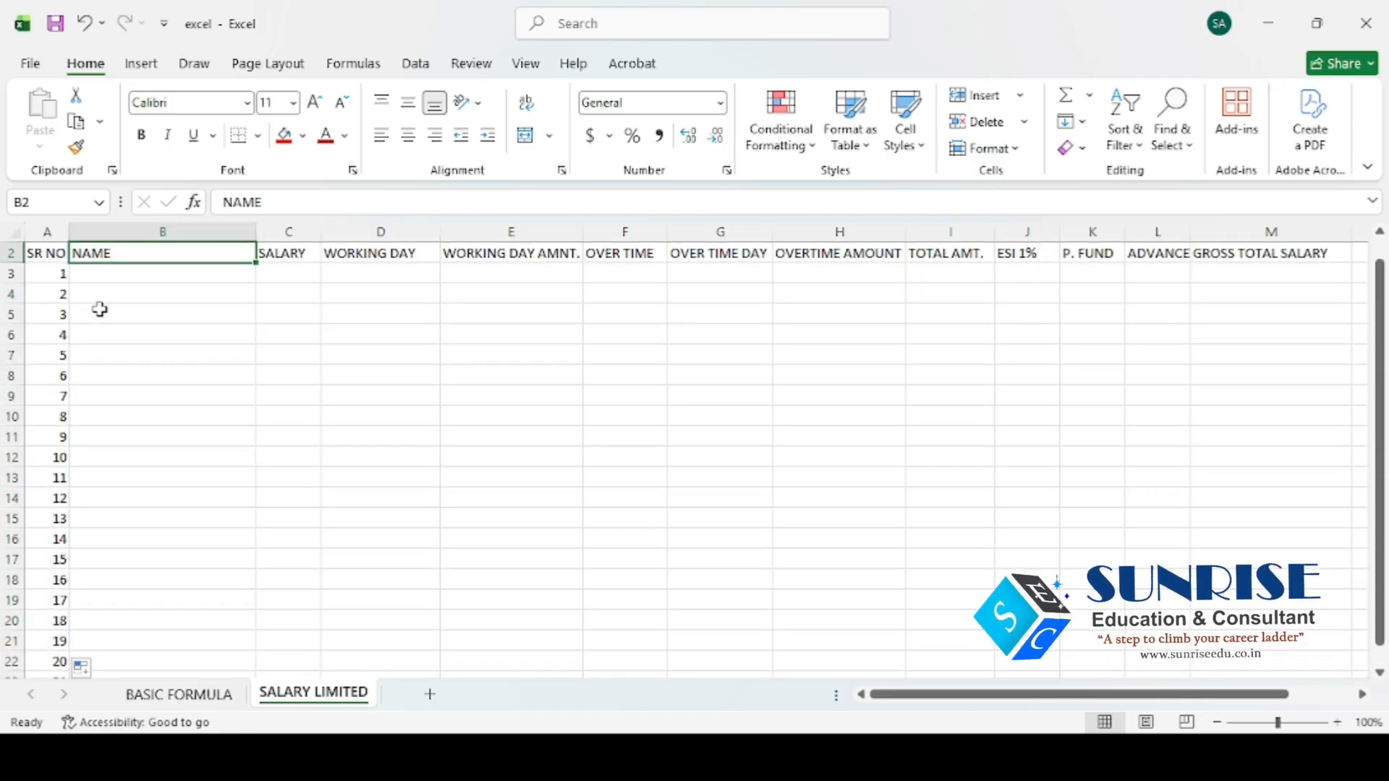
pyautogui.press('Down')
pyautogui.press('Down')
pyautogui.press('Up')
pyautogui.press('Up')
pyautogui.press('Down')
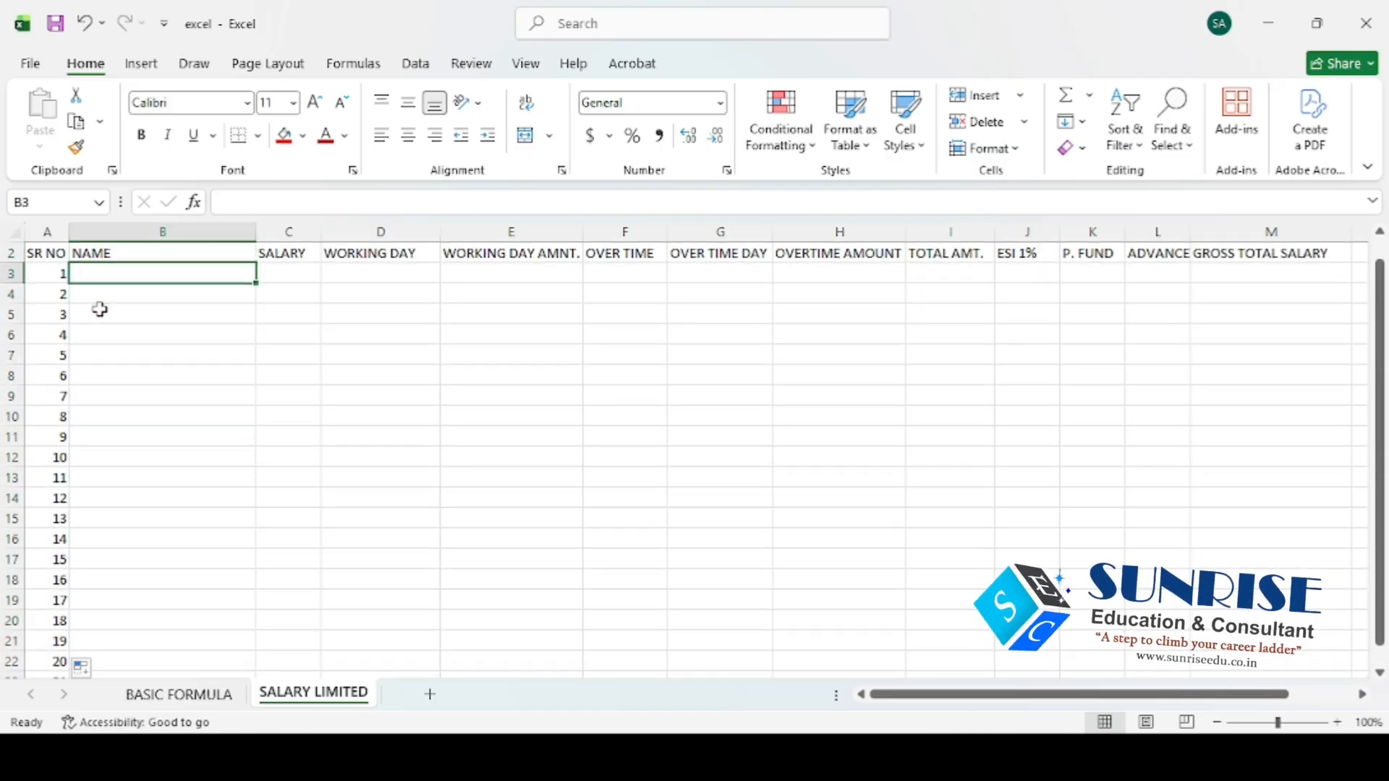
pyautogui.press('Up')
pyautogui.press('Up')
pyautogui.press('Down')
pyautogui.press('Down')
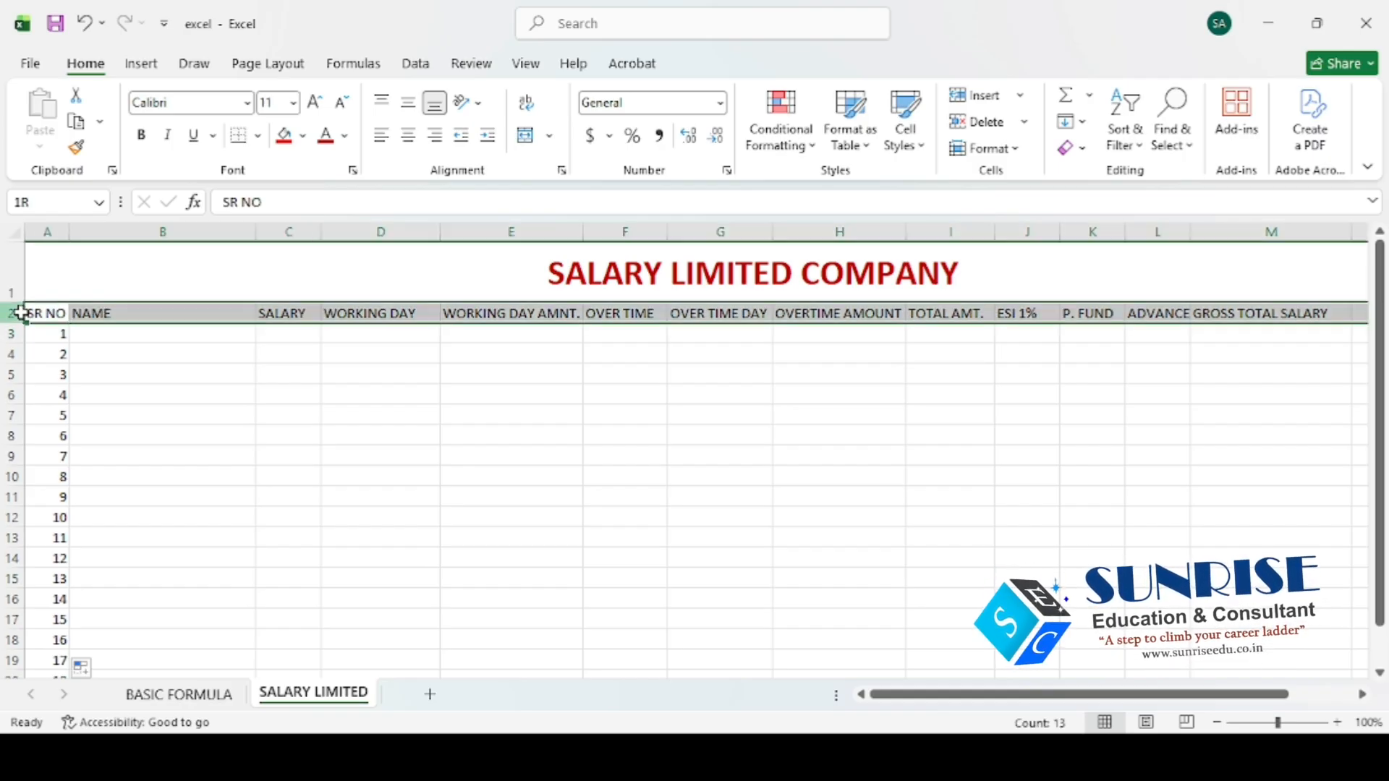
# Centre the contents of rows 2 to 23 horizontally and make the heading row 2 bold
pyautogui.click(14, 313)
pyautogui.hotkey('ctrl', 'shift', 'Down')
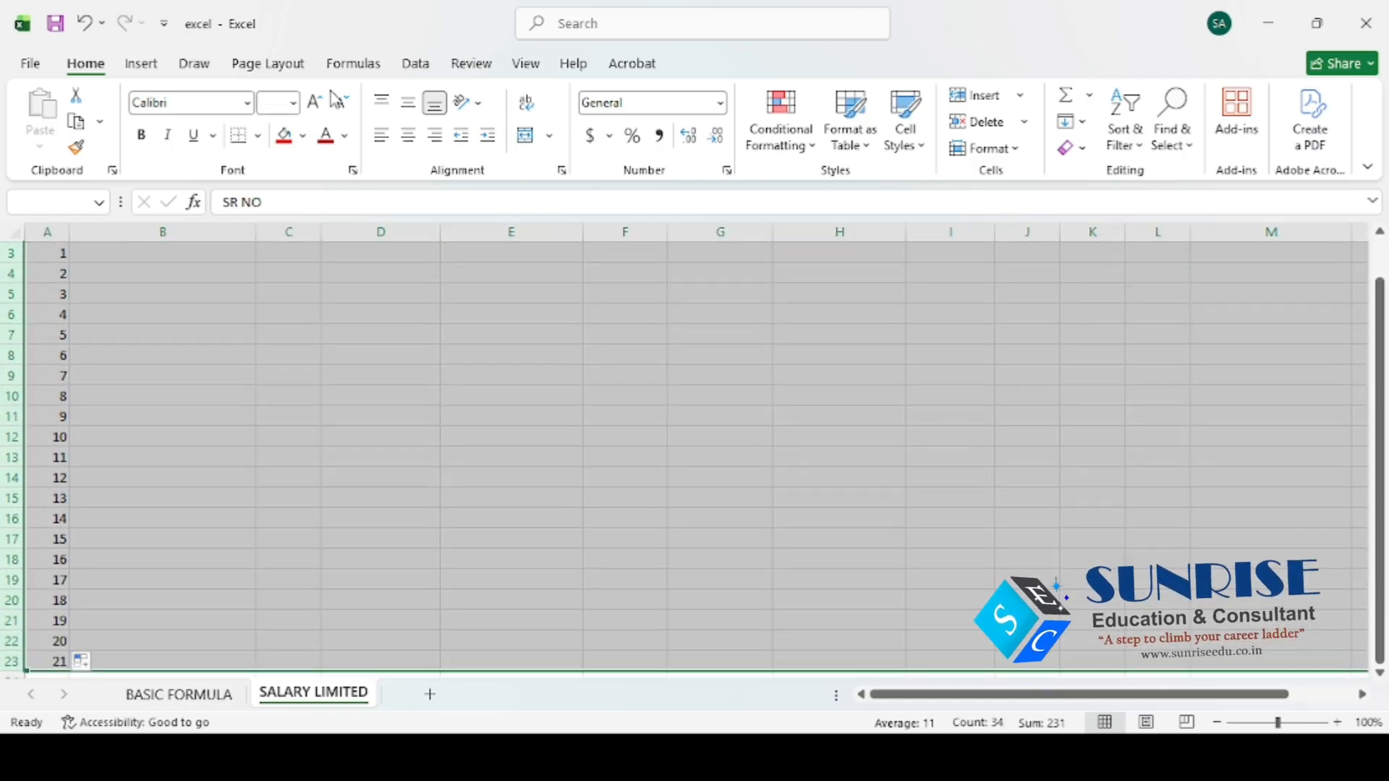
pyautogui.click(412, 141)
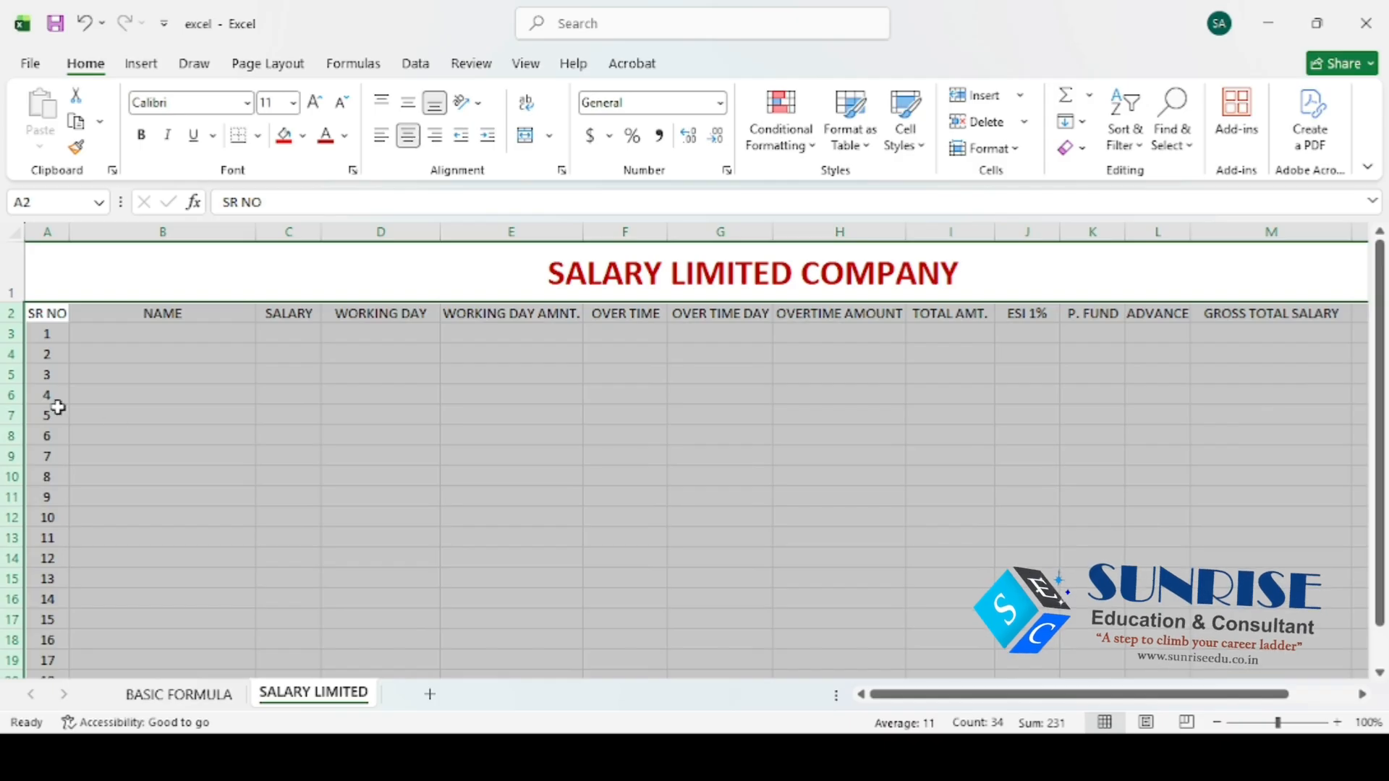
pyautogui.click(8, 311)
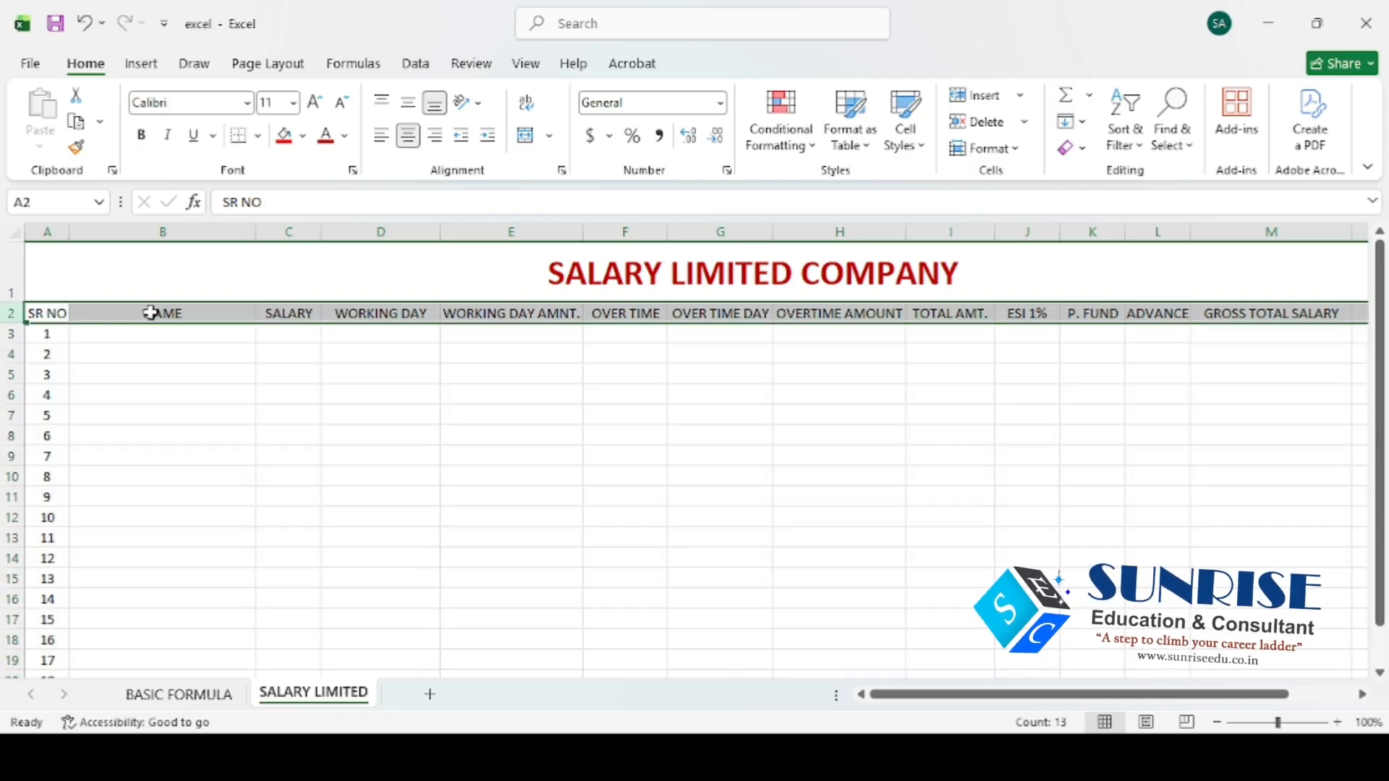
pyautogui.click(144, 136)
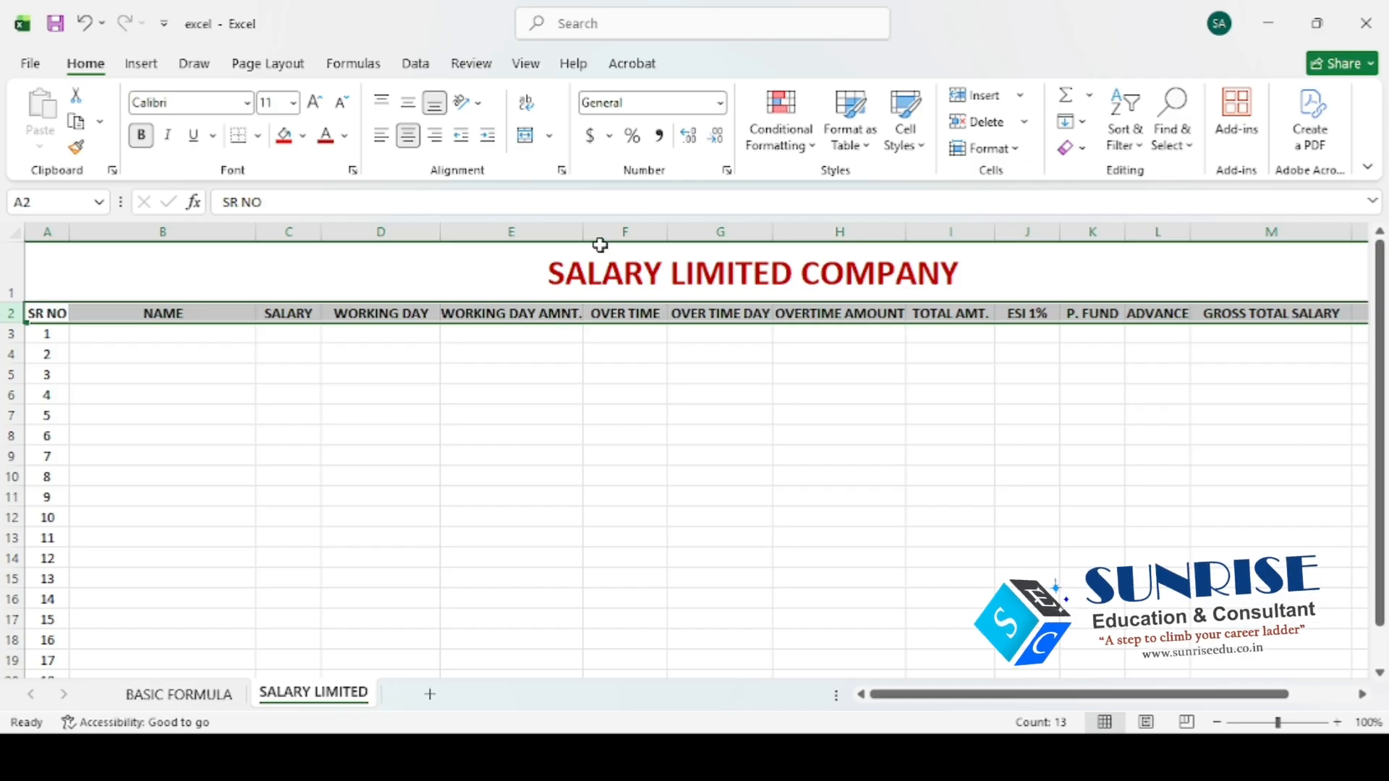
# Enter the first employee's full name in cell B3 and the salary 15000 in cell C3
pyautogui.click(135, 337)
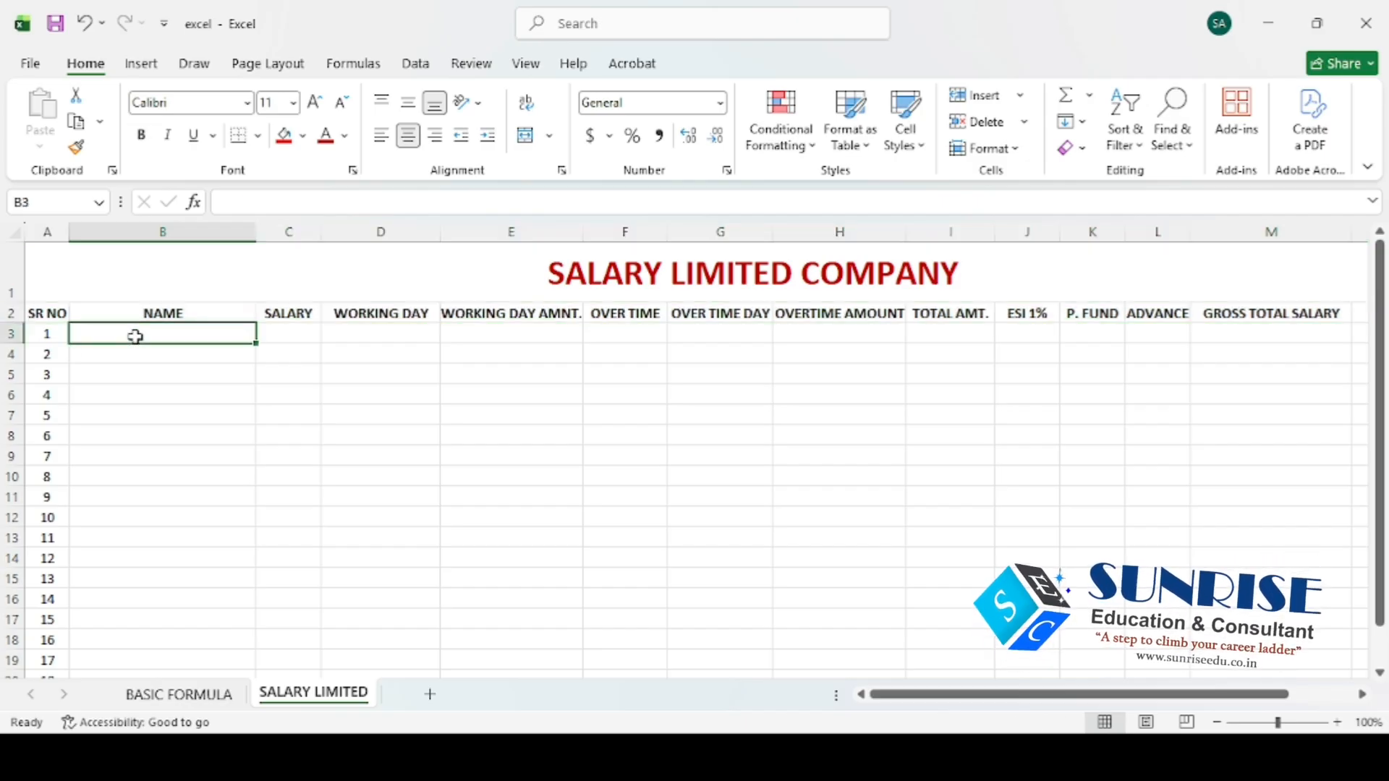
pyautogui.write('AMAN KUMAR')
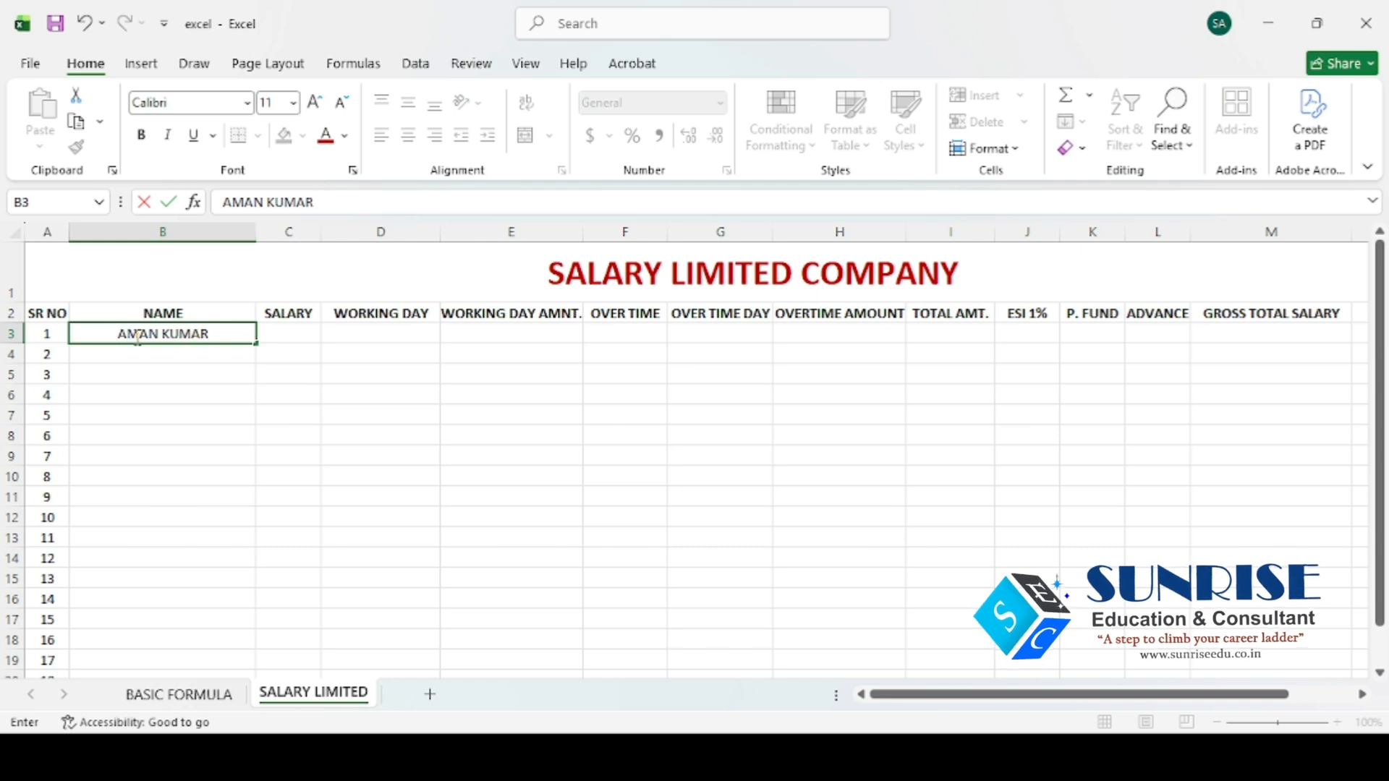
pyautogui.press('Tab')
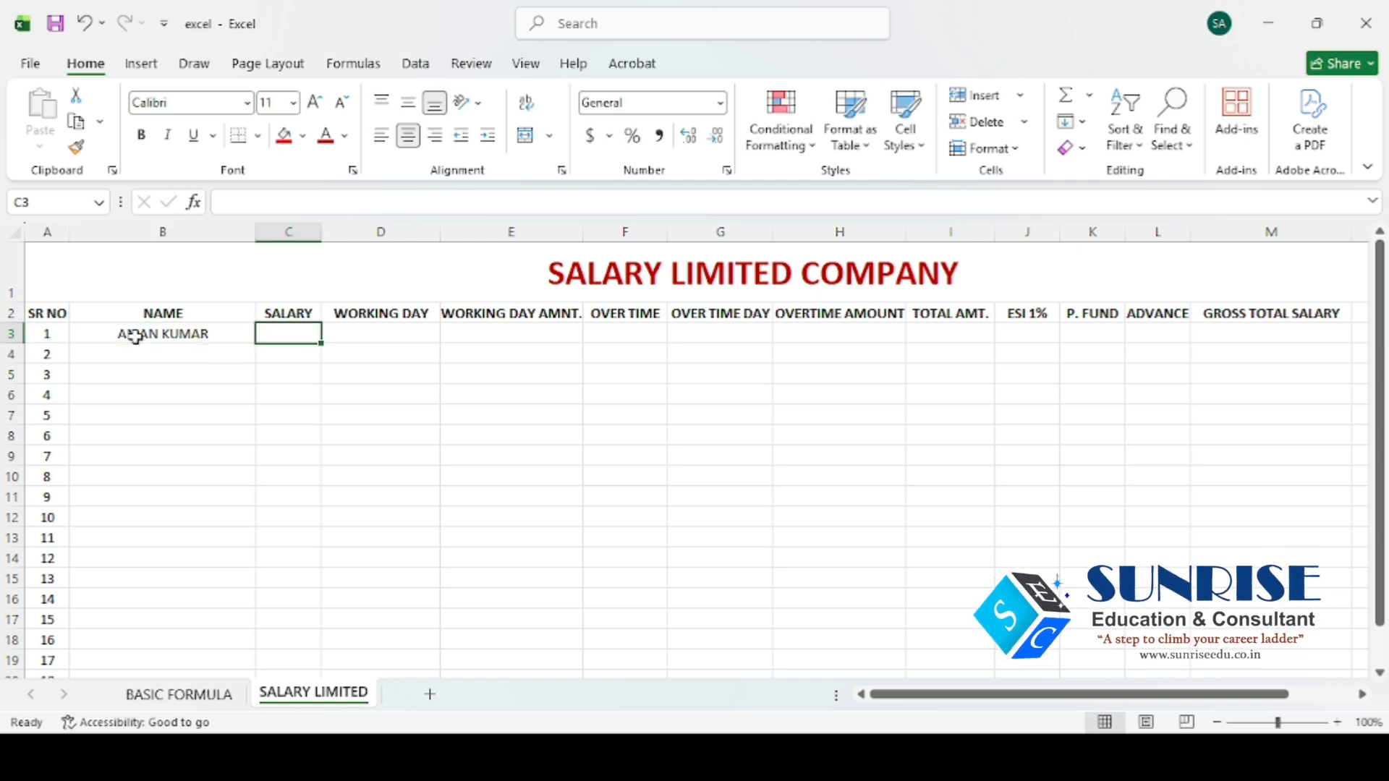
pyautogui.write('15000')
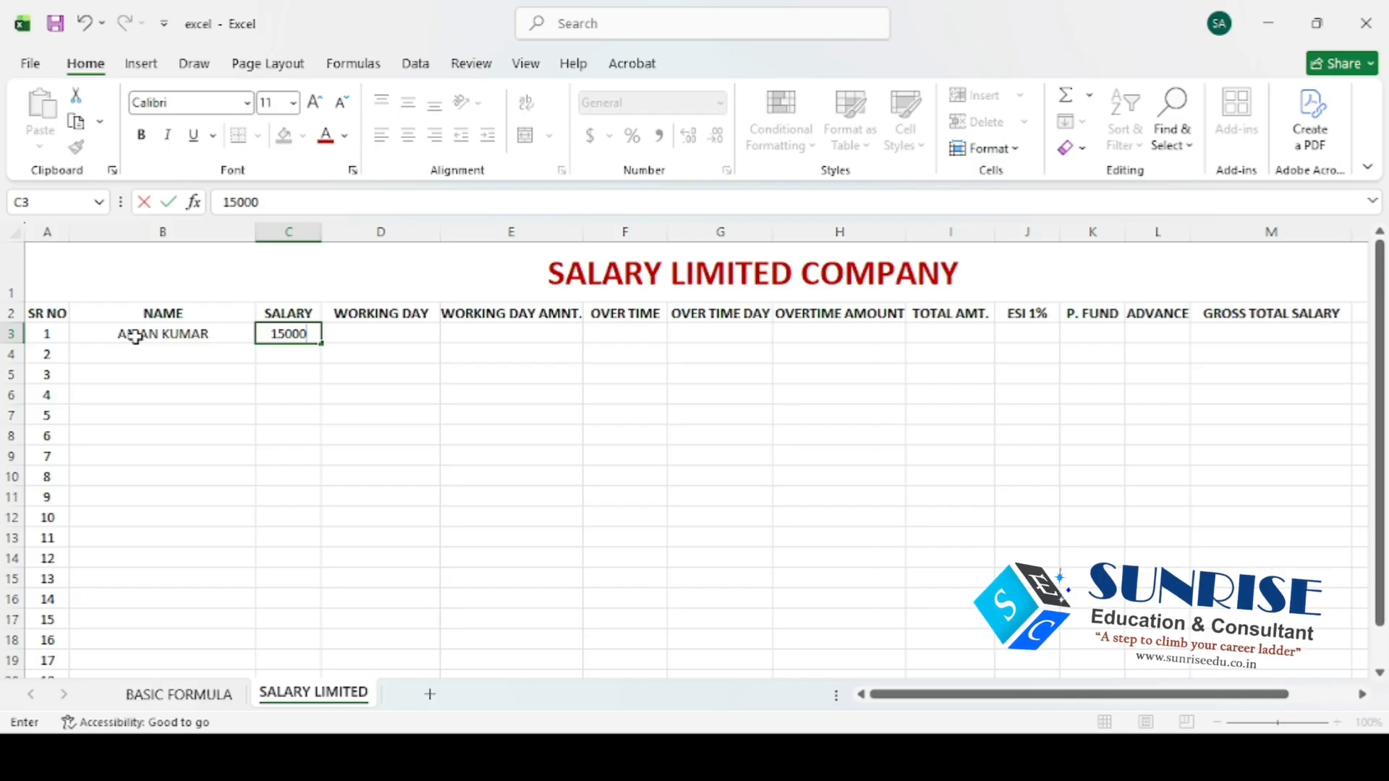
pyautogui.press('Tab')
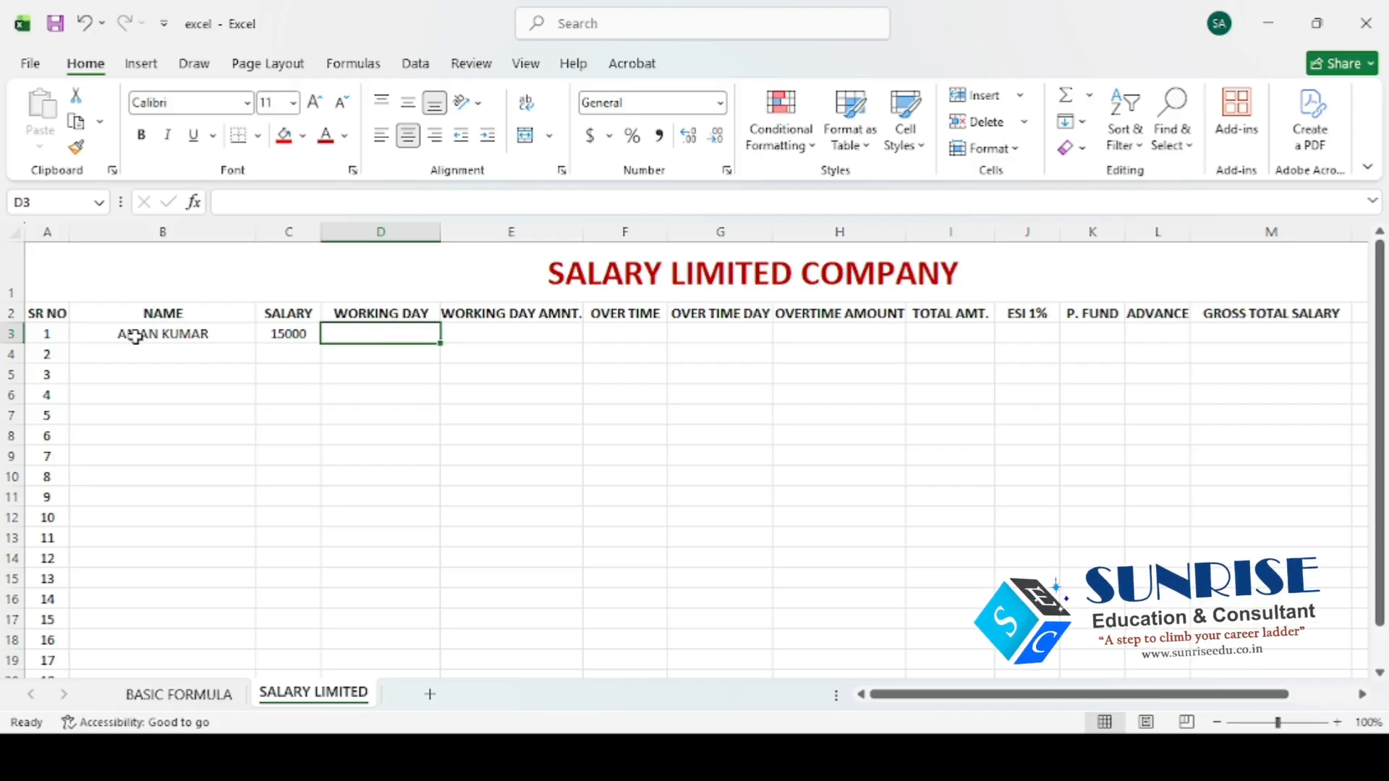
# Enter 22 as the first employee's working days in cell D3
pyautogui.write('25')
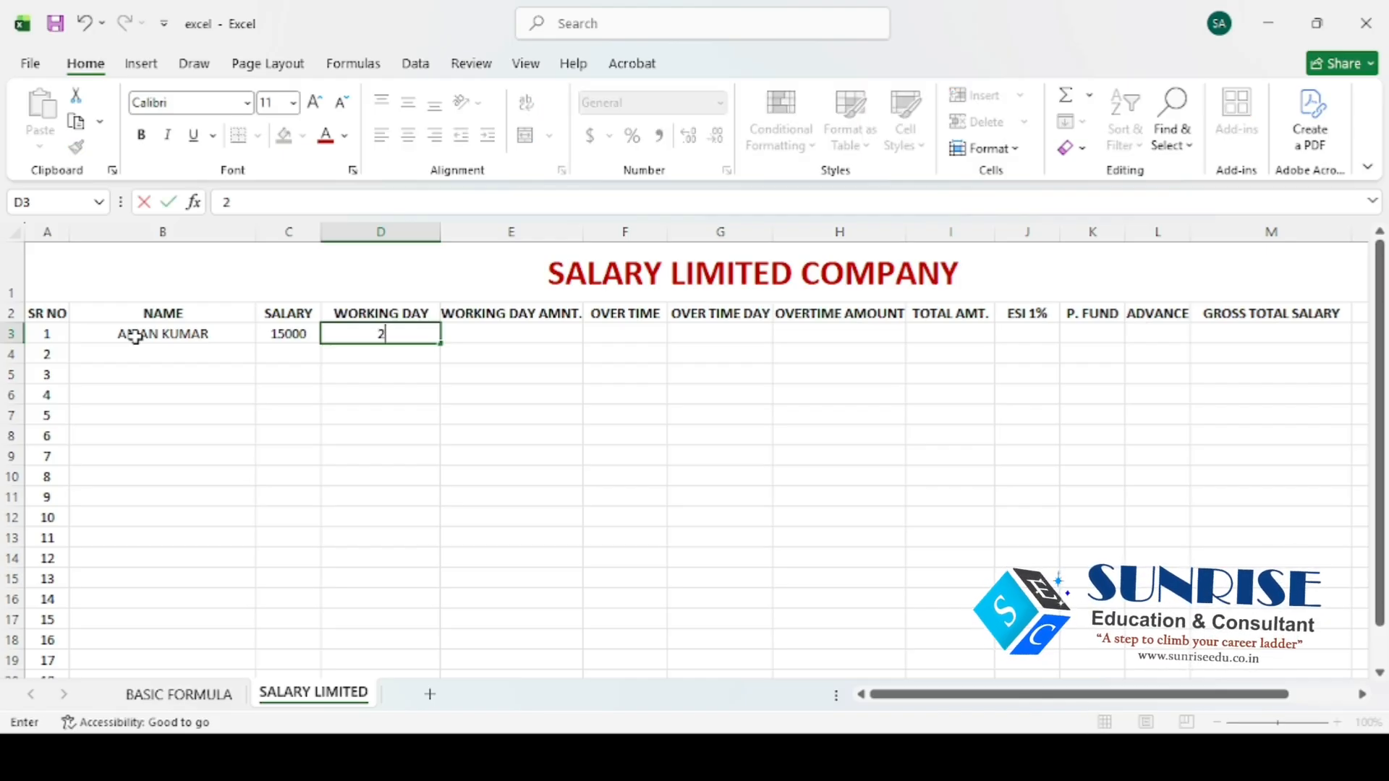
pyautogui.press('BackSpace')
pyautogui.press('BackSpace')
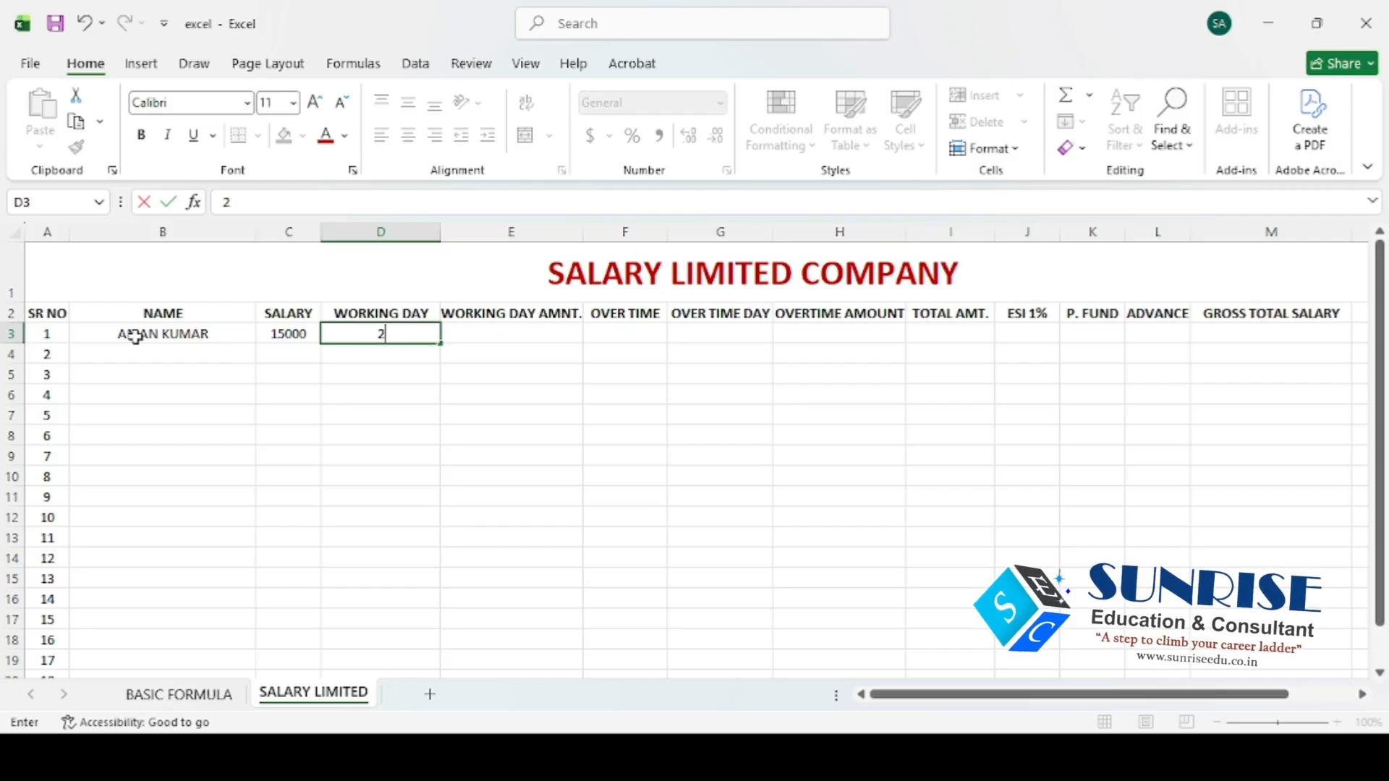
pyautogui.write('22')
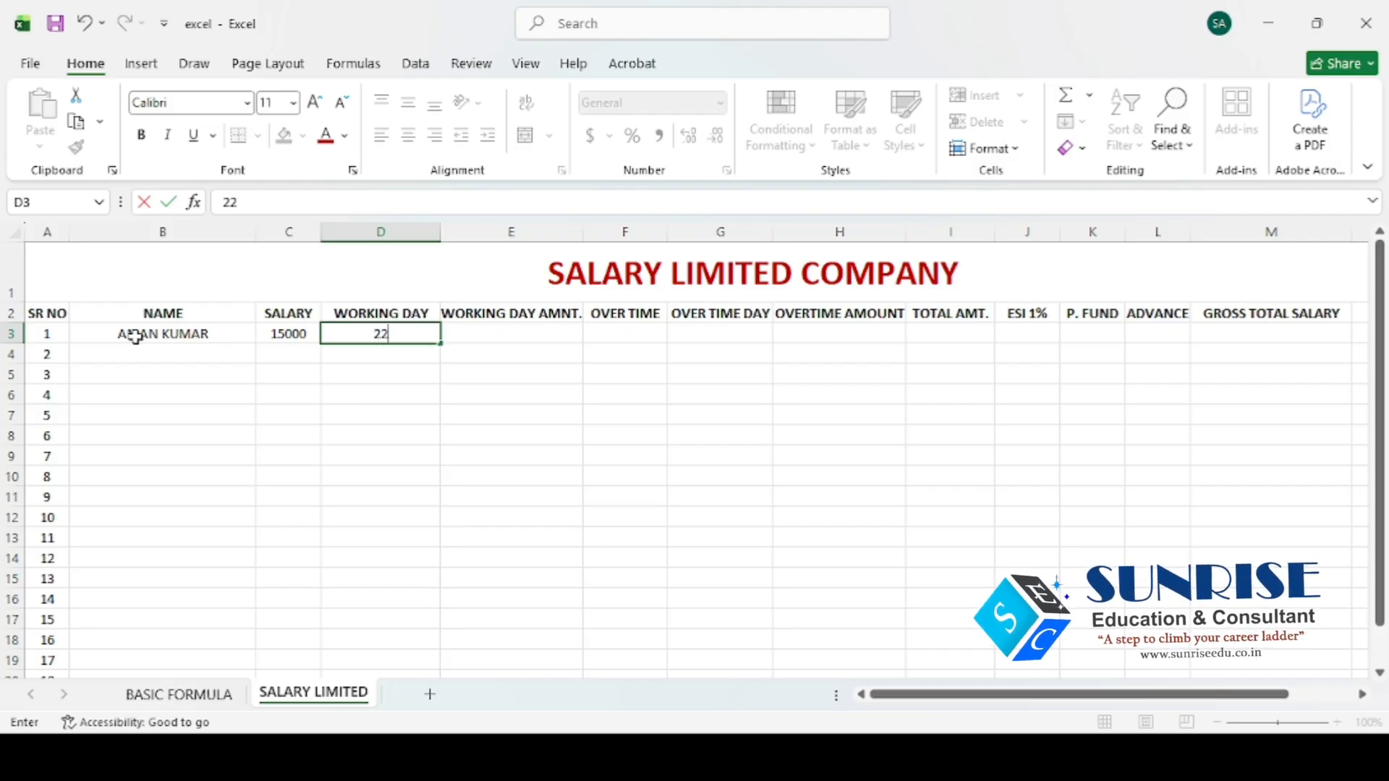
pyautogui.press('Tab')
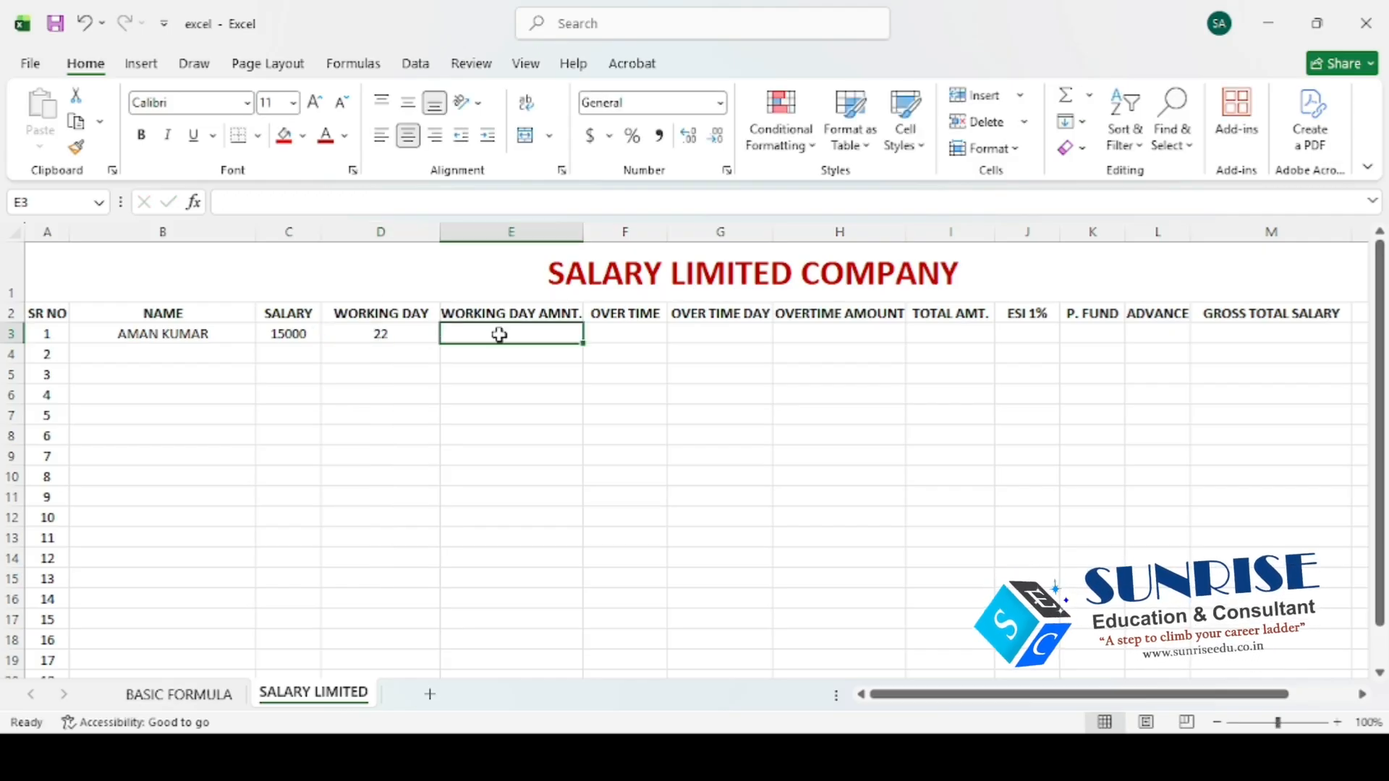
# Set the first employee's working days in cell D3 to 20
pyautogui.press('Left')
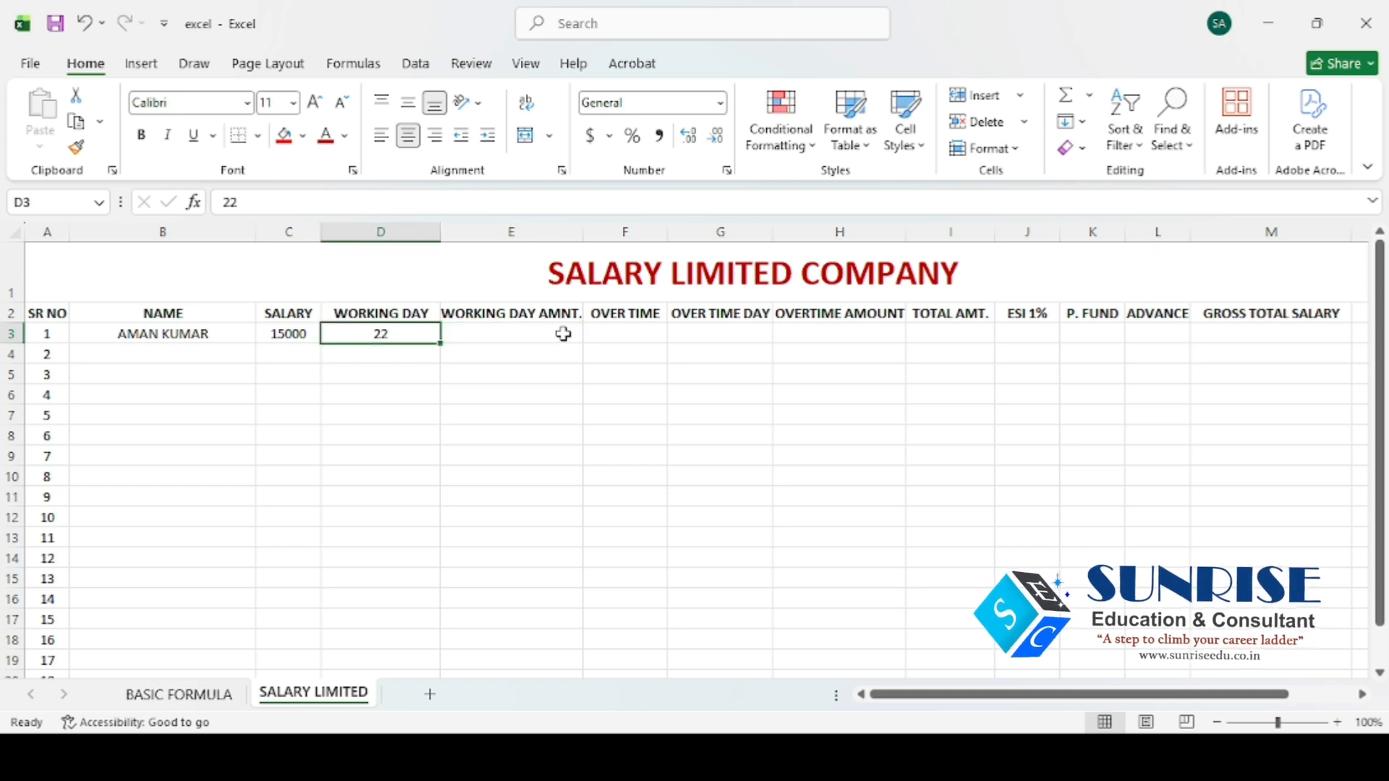
pyautogui.write('20')
pyautogui.press('Tab')
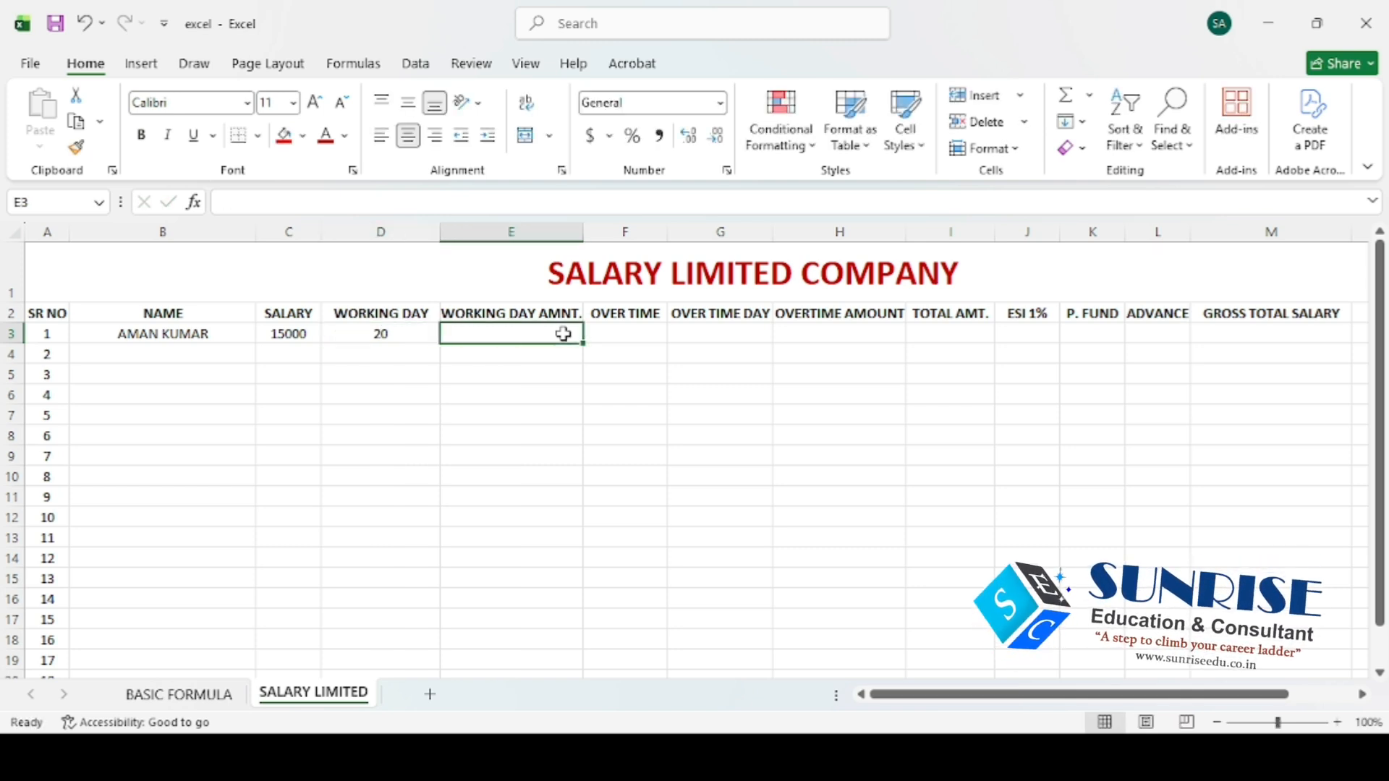
pyautogui.click(383, 336)
pyautogui.click(513, 335)
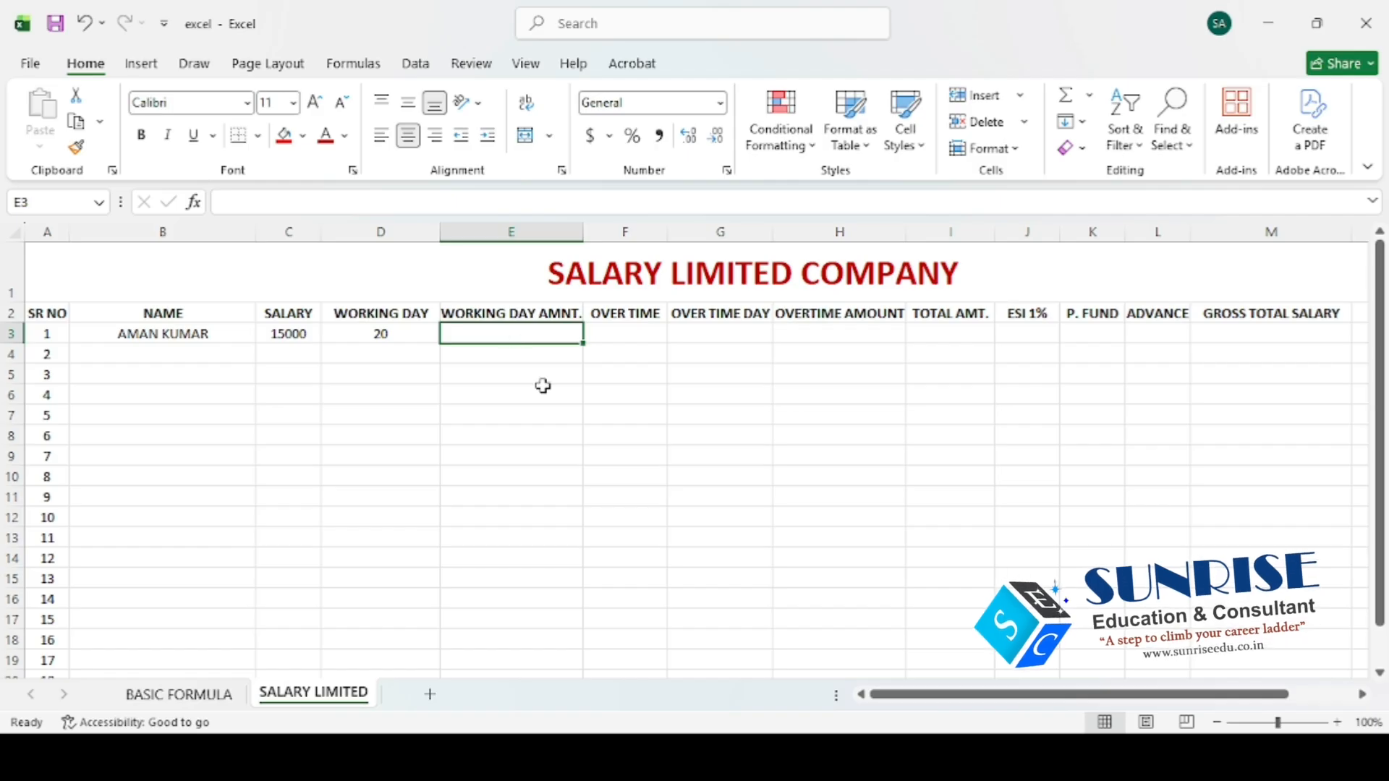
pyautogui.click(372, 334)
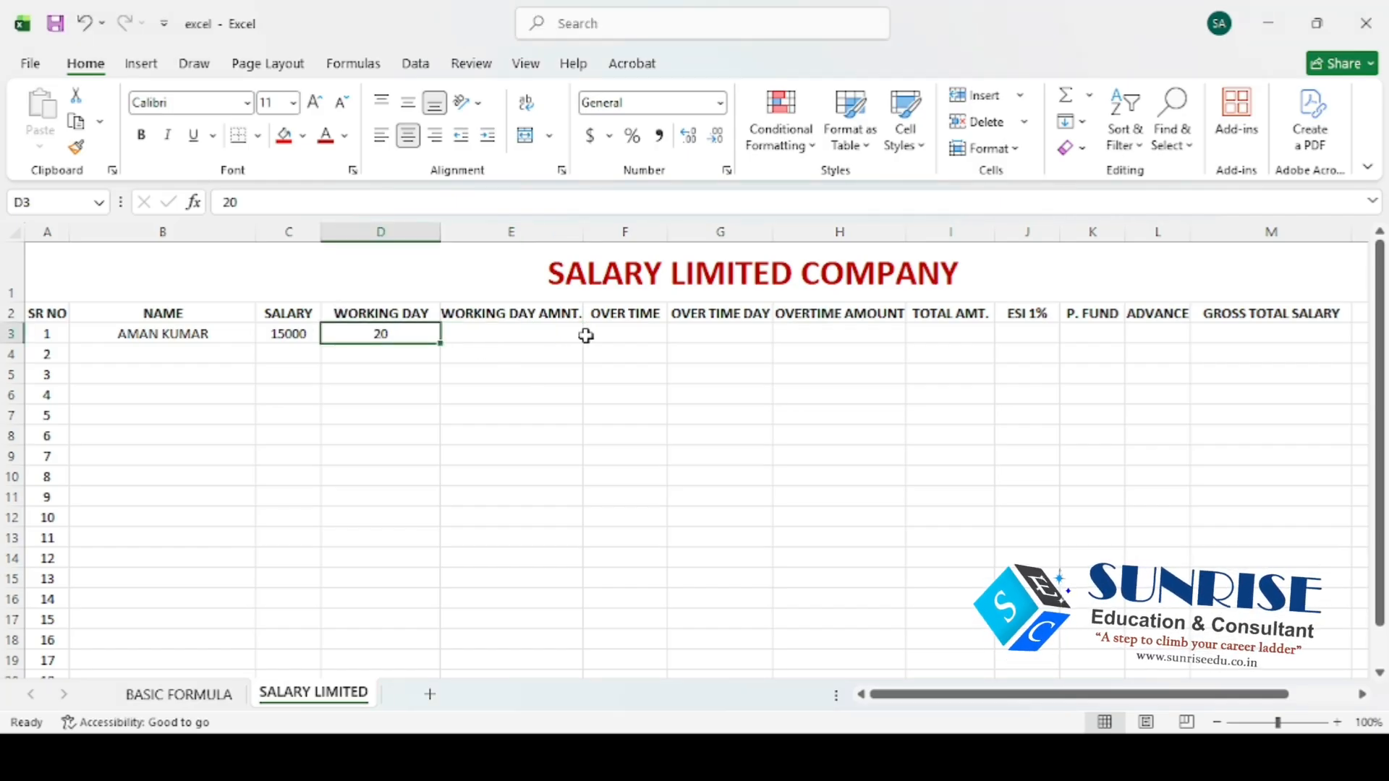
pyautogui.click(623, 331)
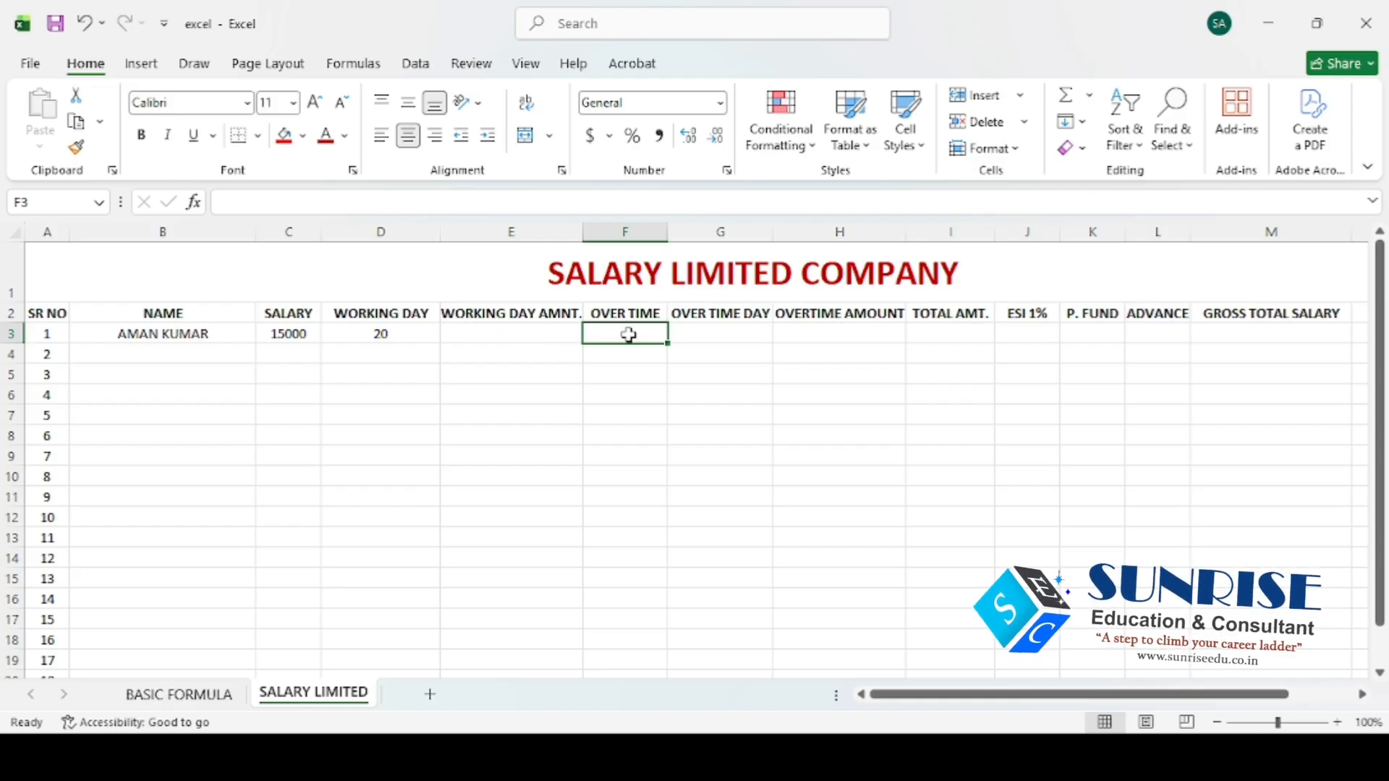
pyautogui.click(716, 333)
pyautogui.click(609, 314)
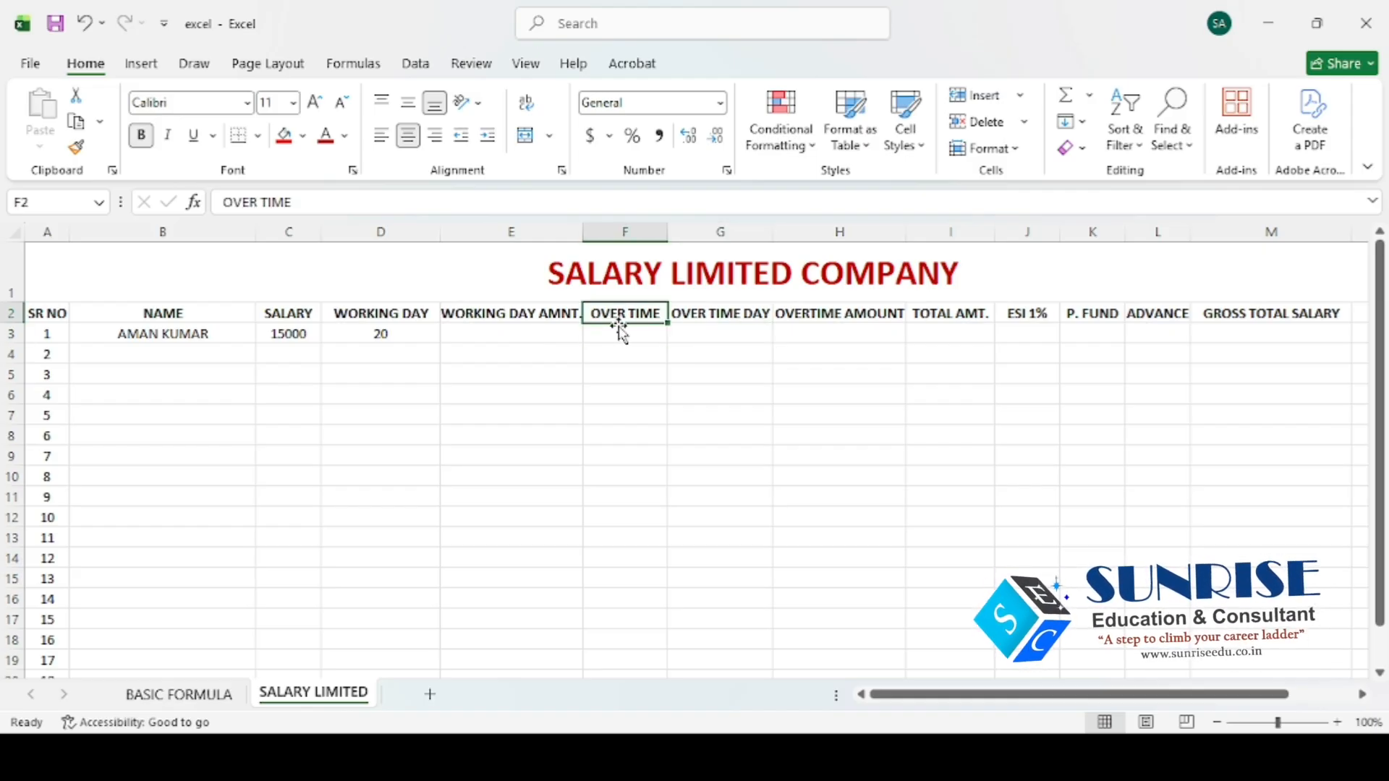
# Enter 48 as the first employee's overtime in cell F3
pyautogui.click(625, 335)
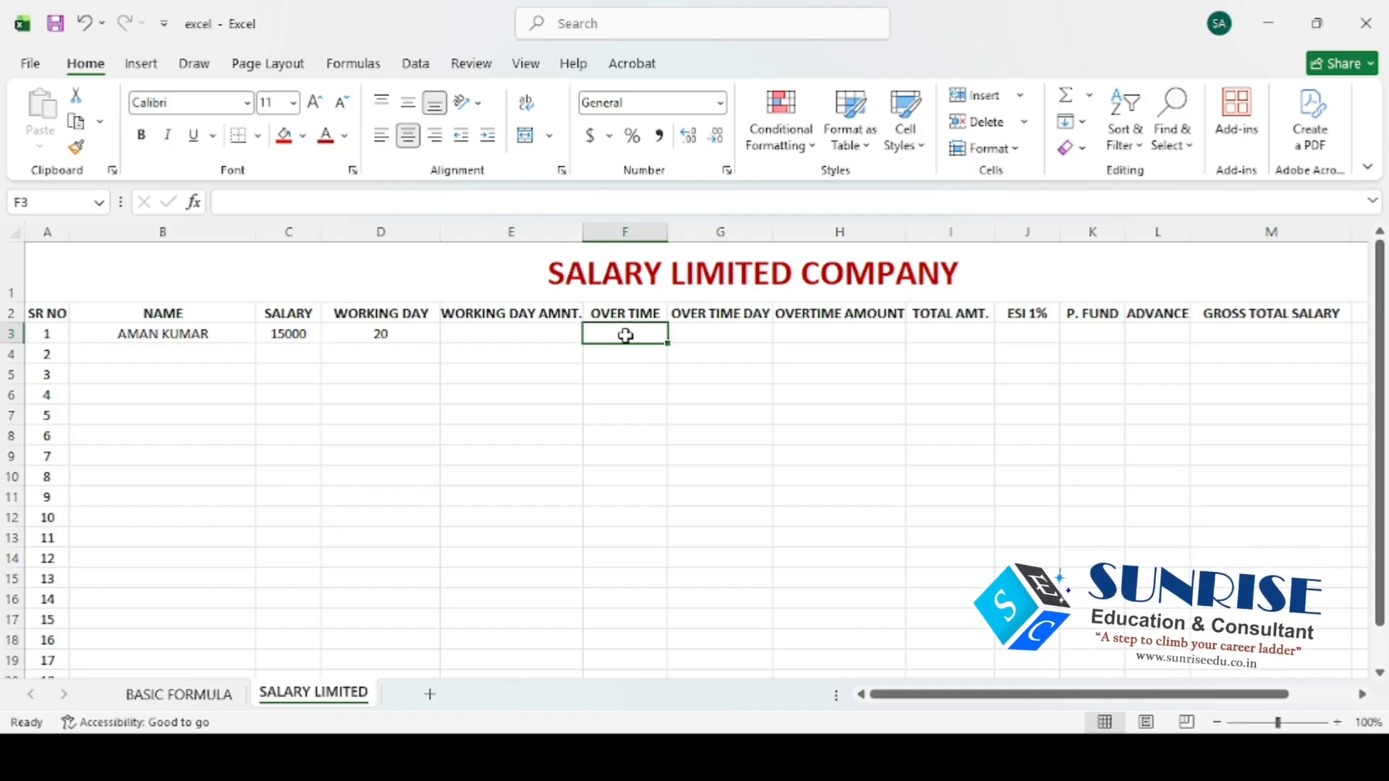
pyautogui.write('48')
pyautogui.press('Tab')
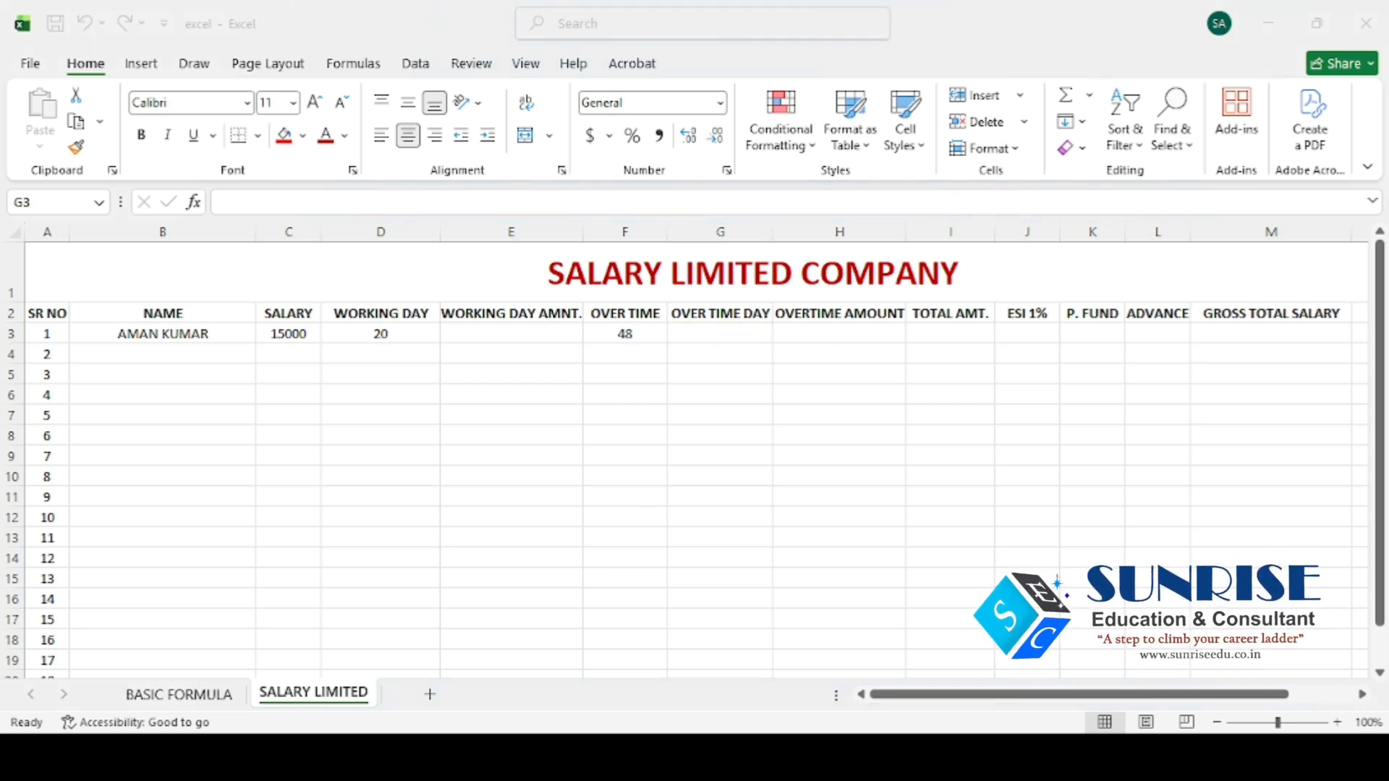
pyautogui.click(850, 437)
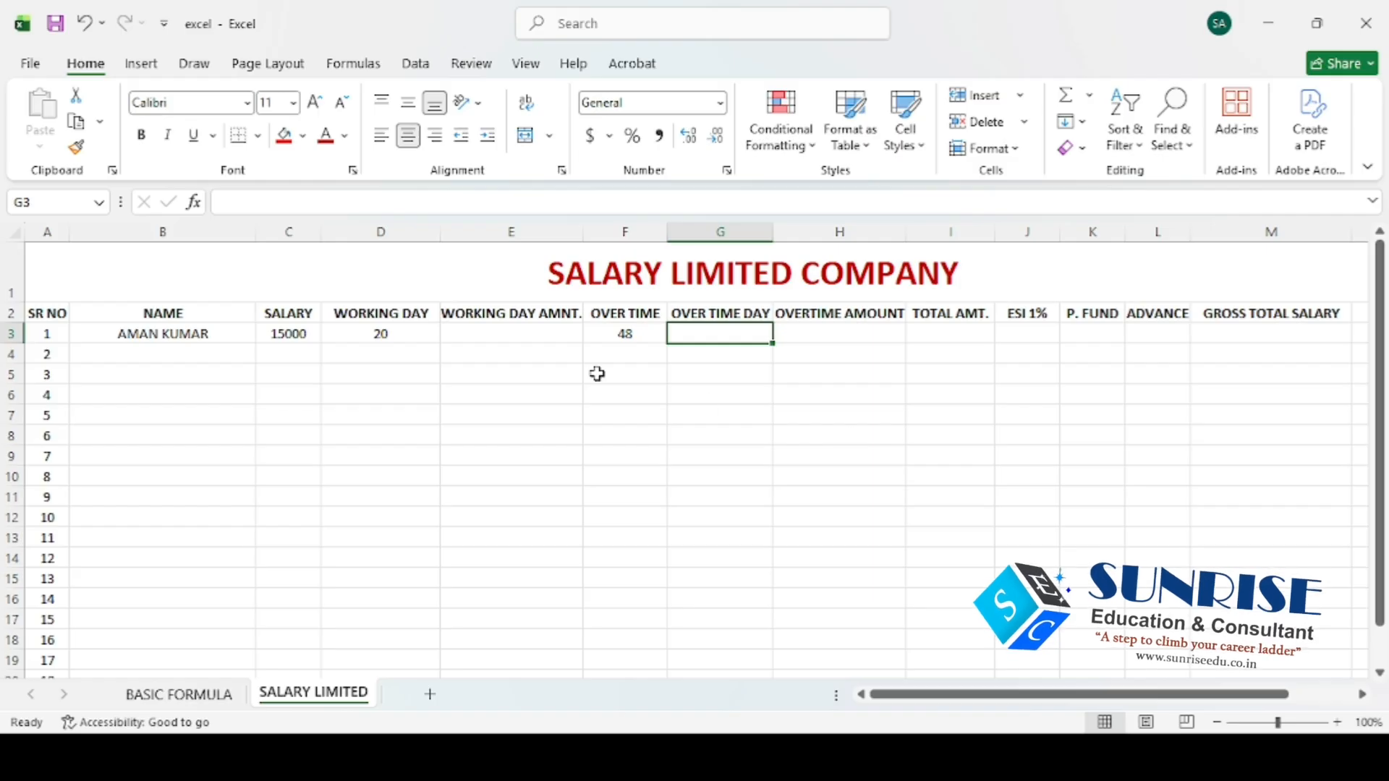
# Calculate the first employee's working day amount in cell E3 with the formula =C3*20/30
pyautogui.click(487, 332)
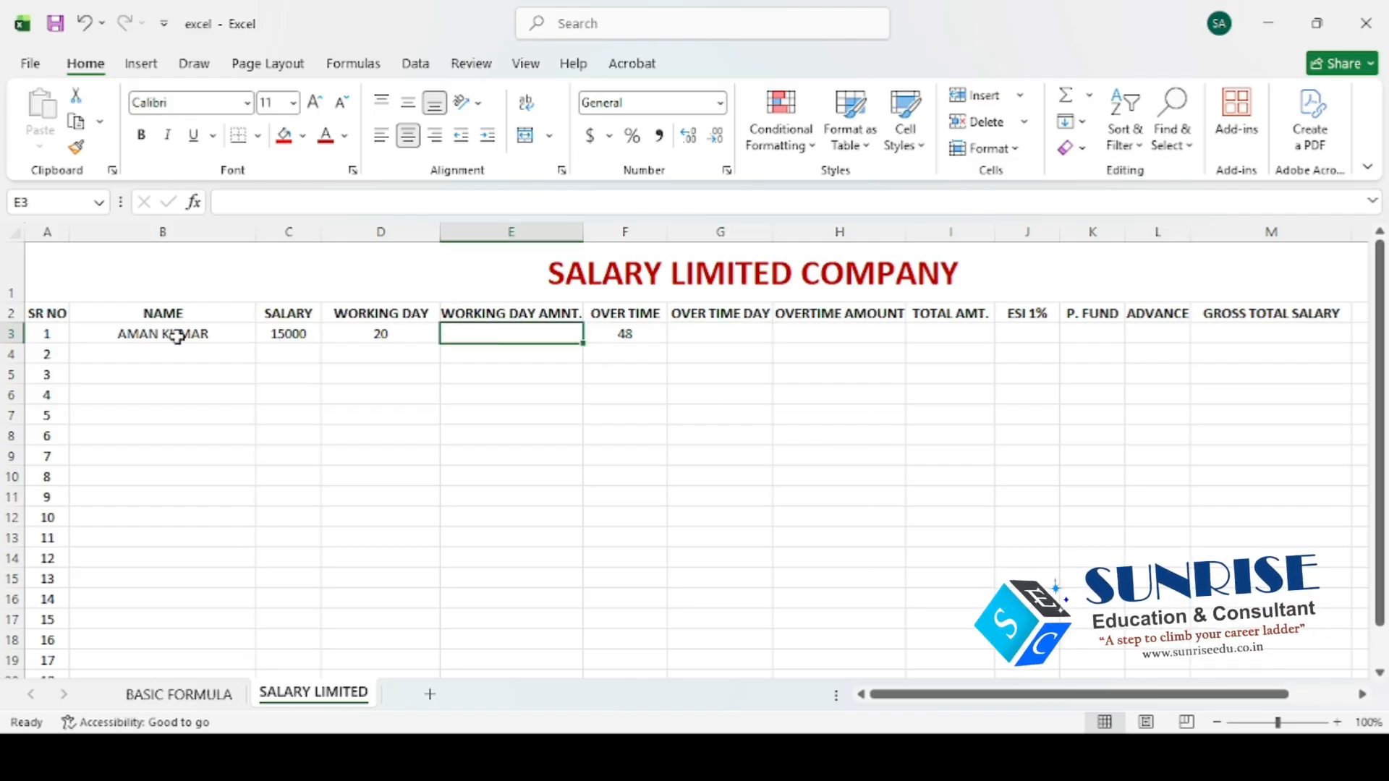
pyautogui.click(286, 335)
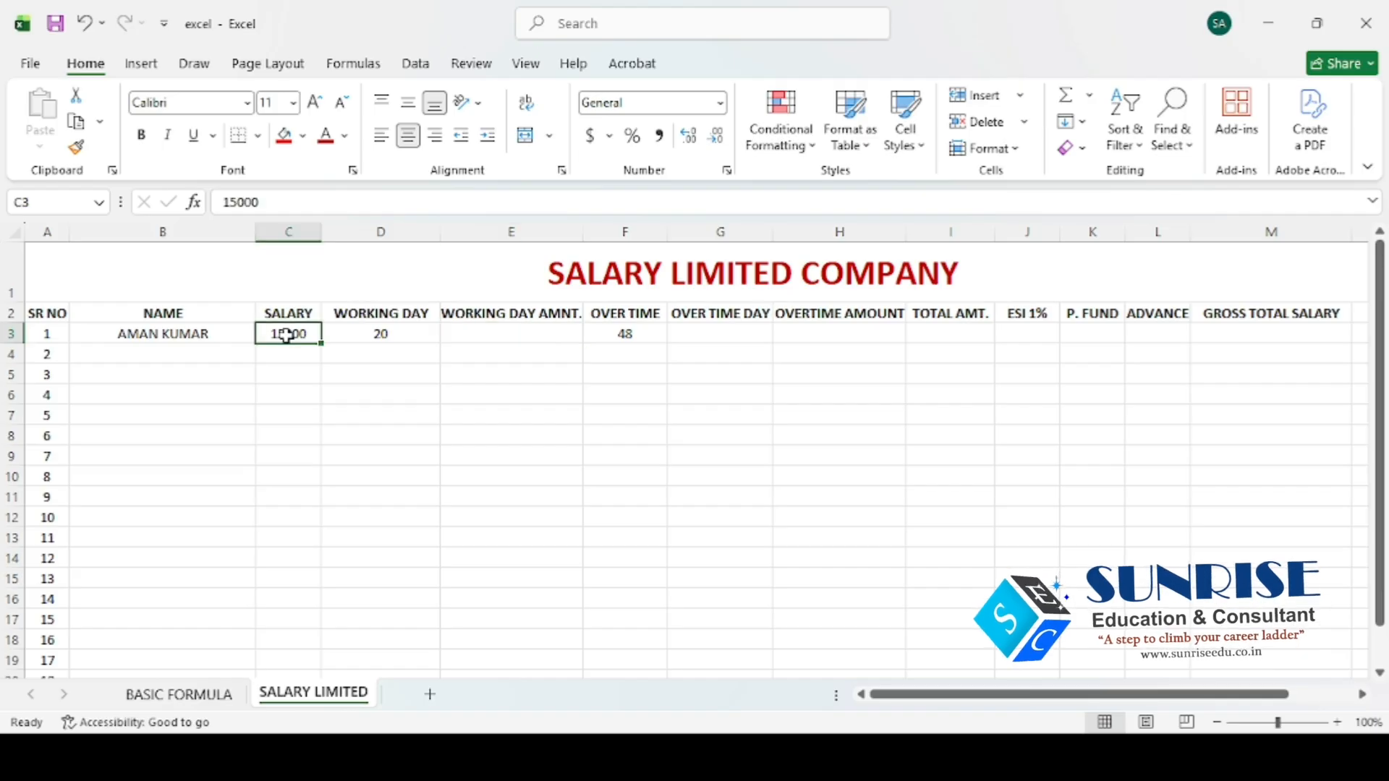
pyautogui.click(395, 332)
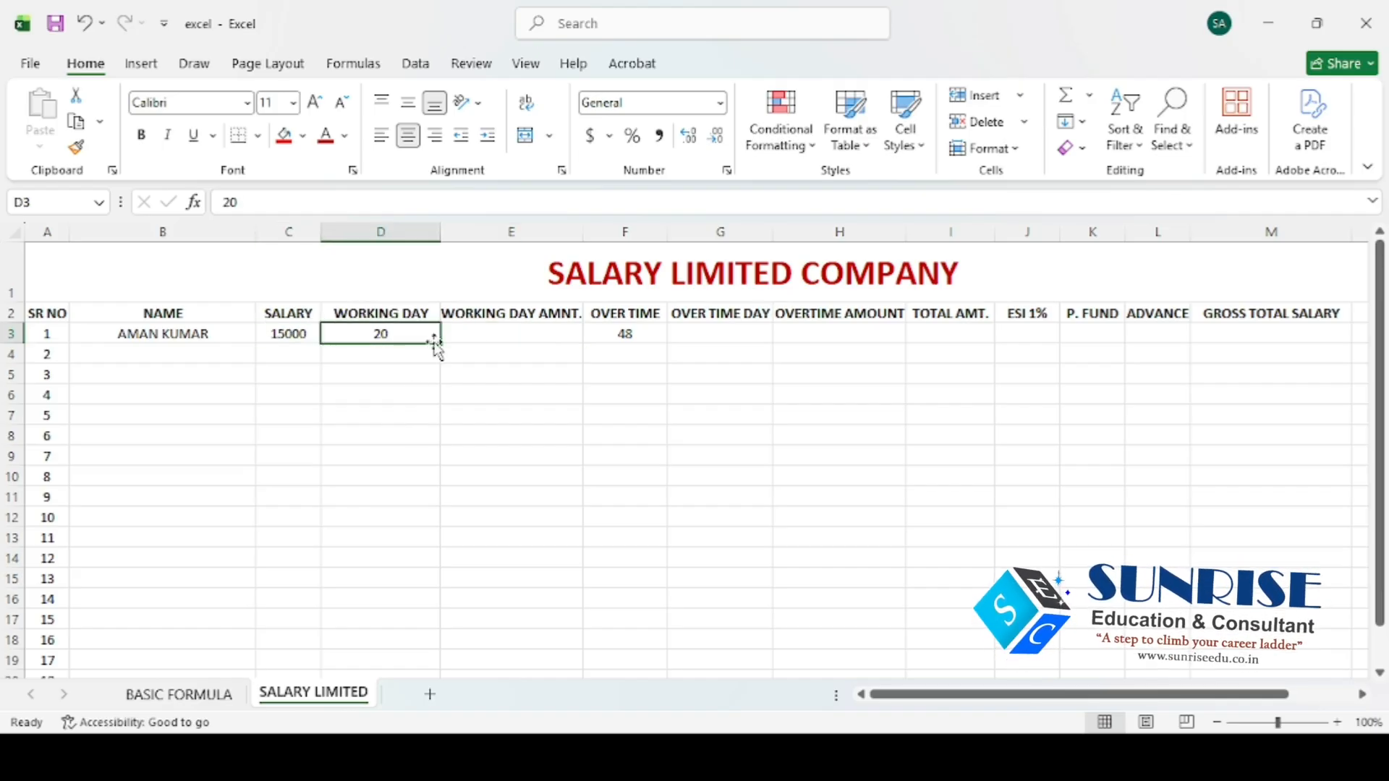
pyautogui.click(496, 339)
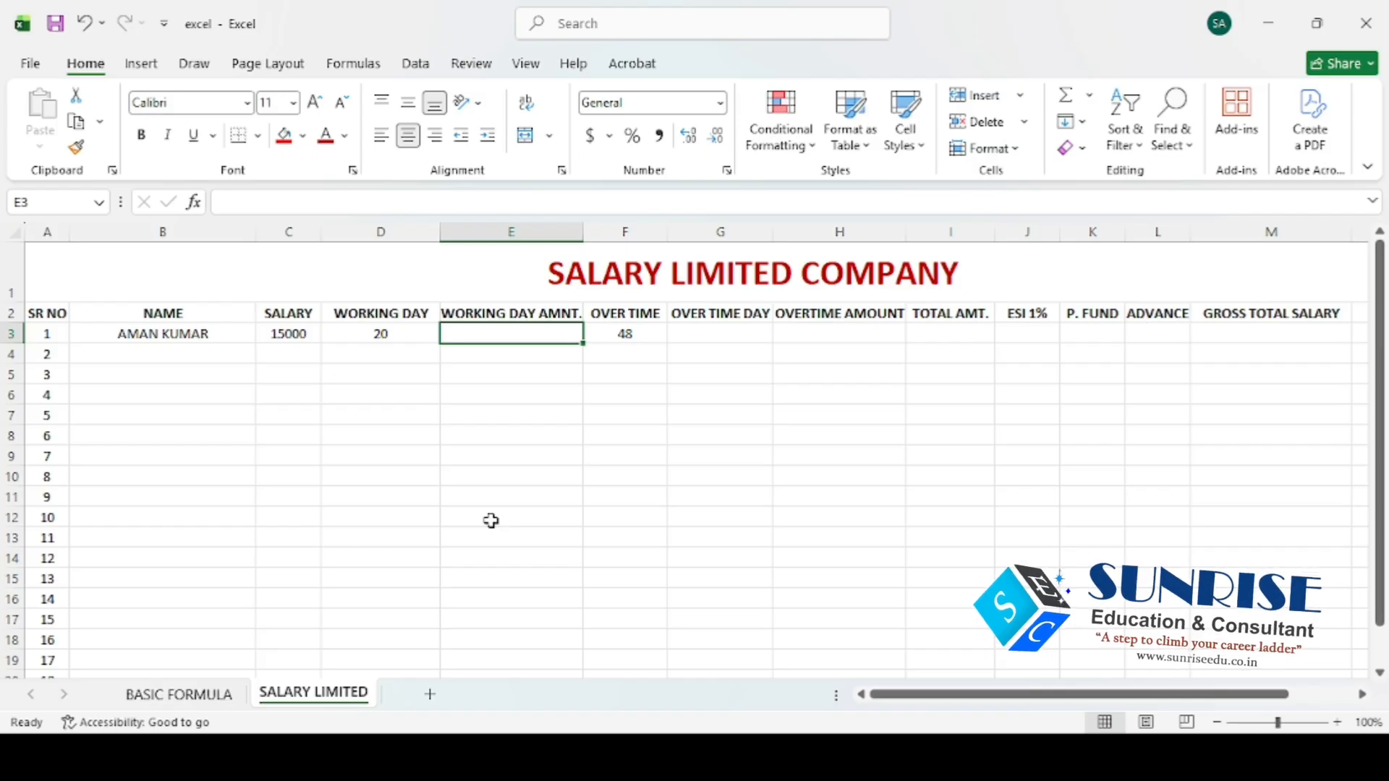
pyautogui.write('=')
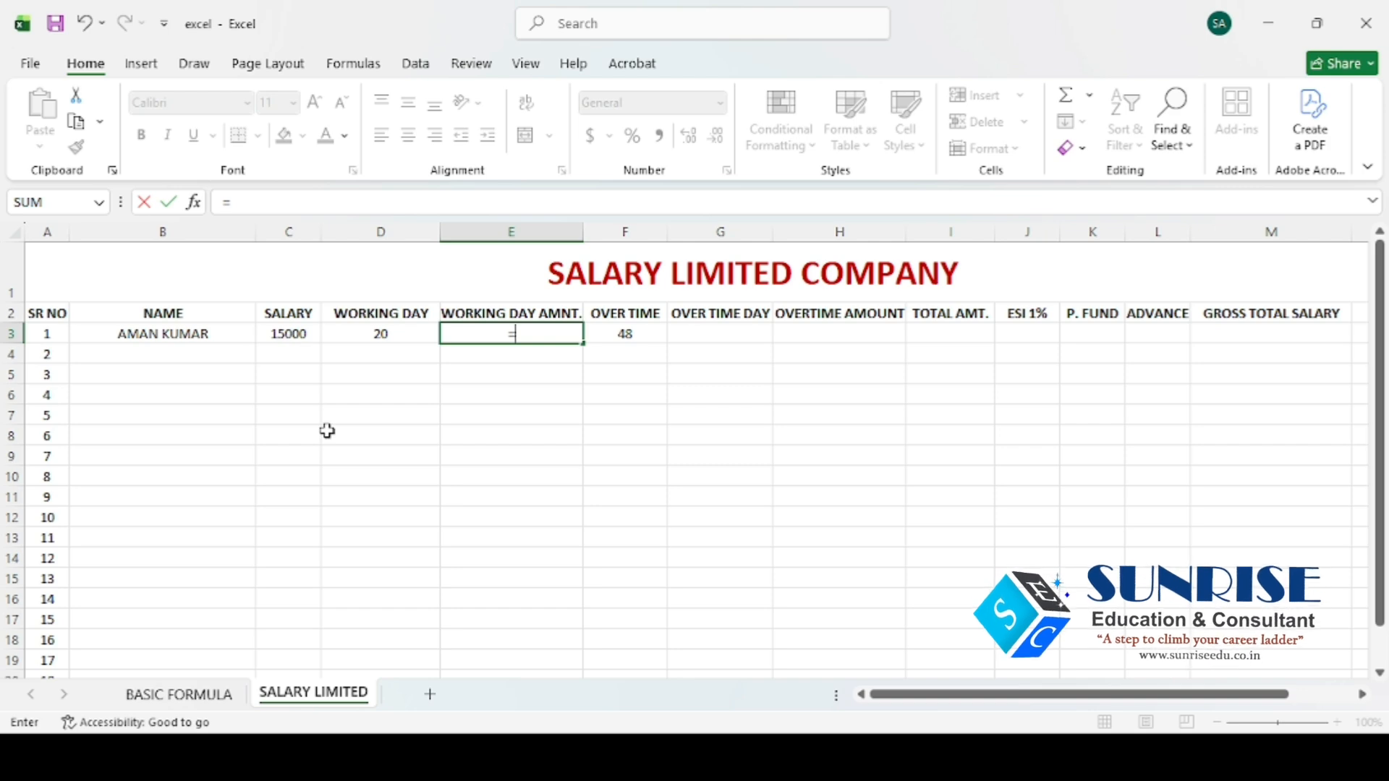
pyautogui.write('C3')
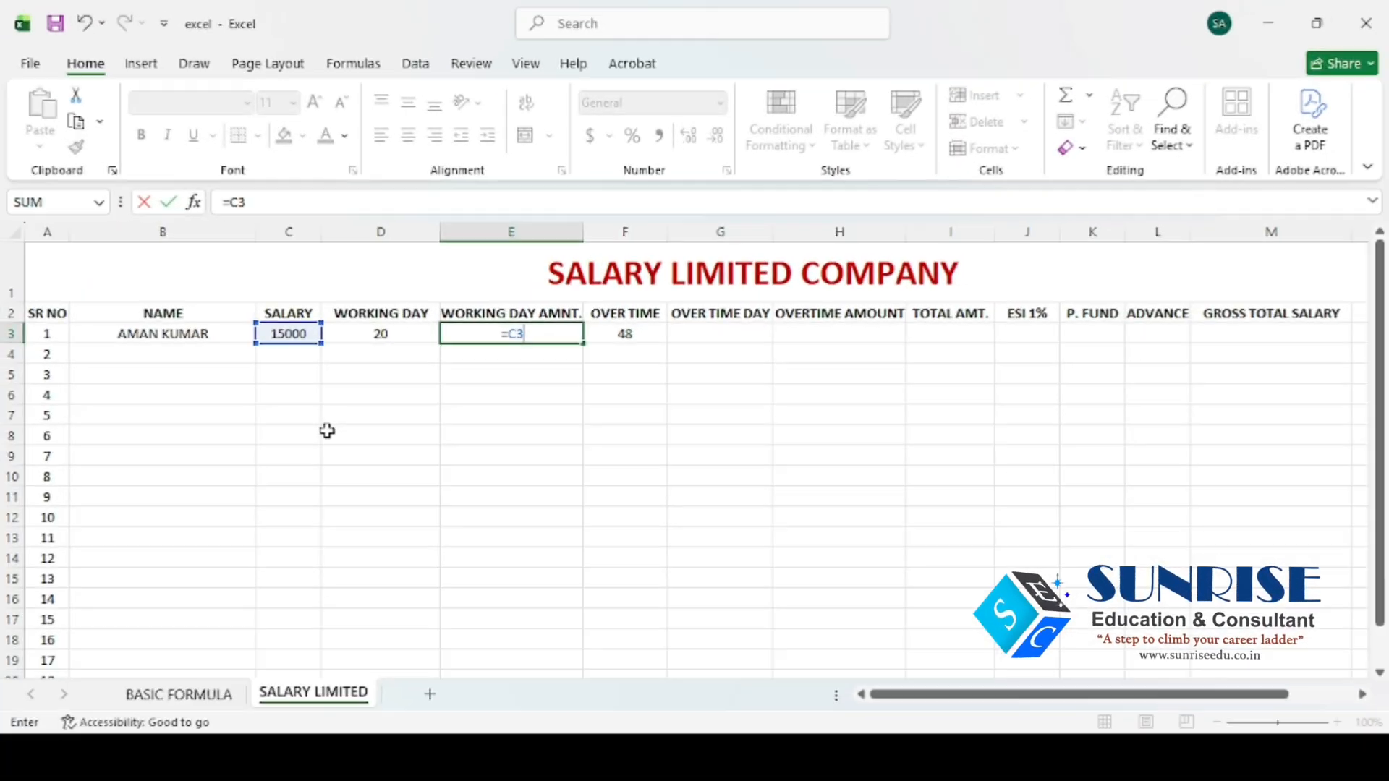
pyautogui.write('*20')
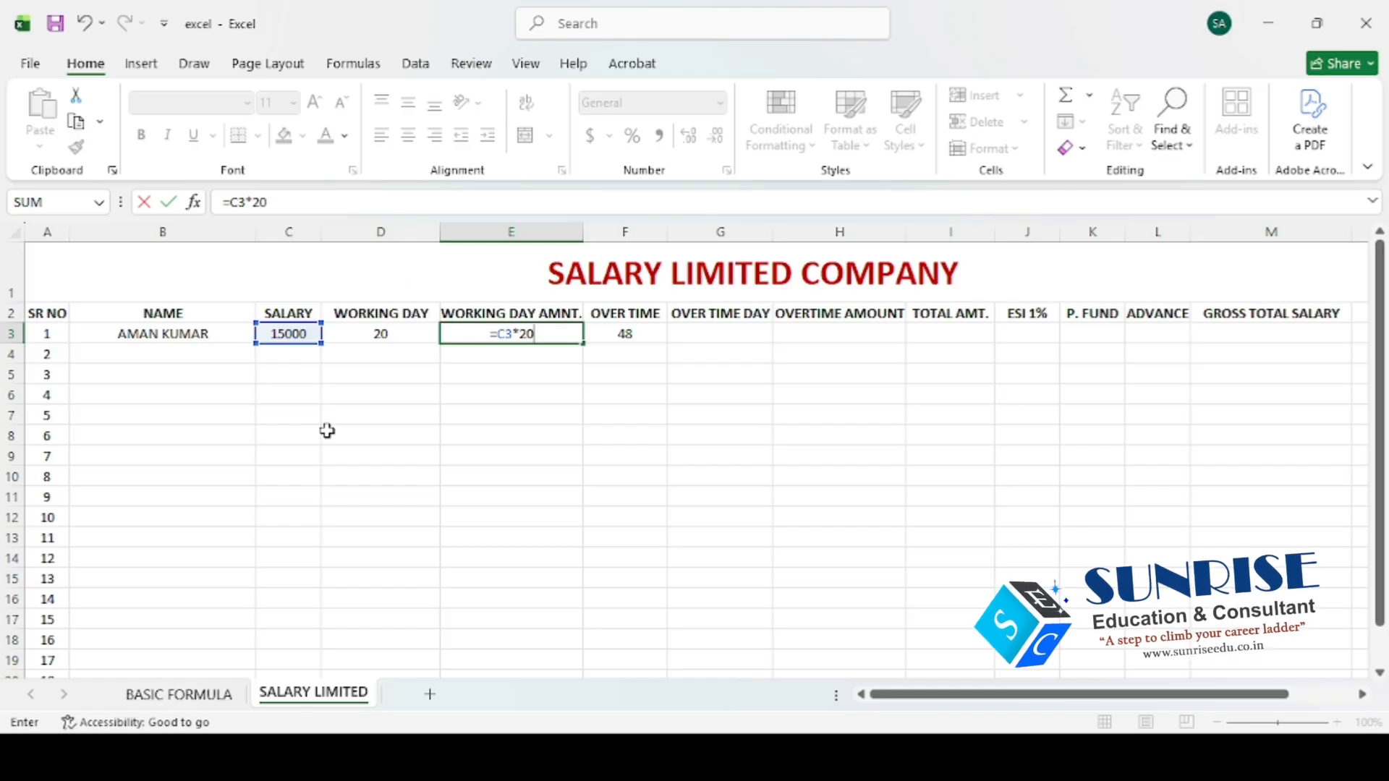
pyautogui.write('/30')
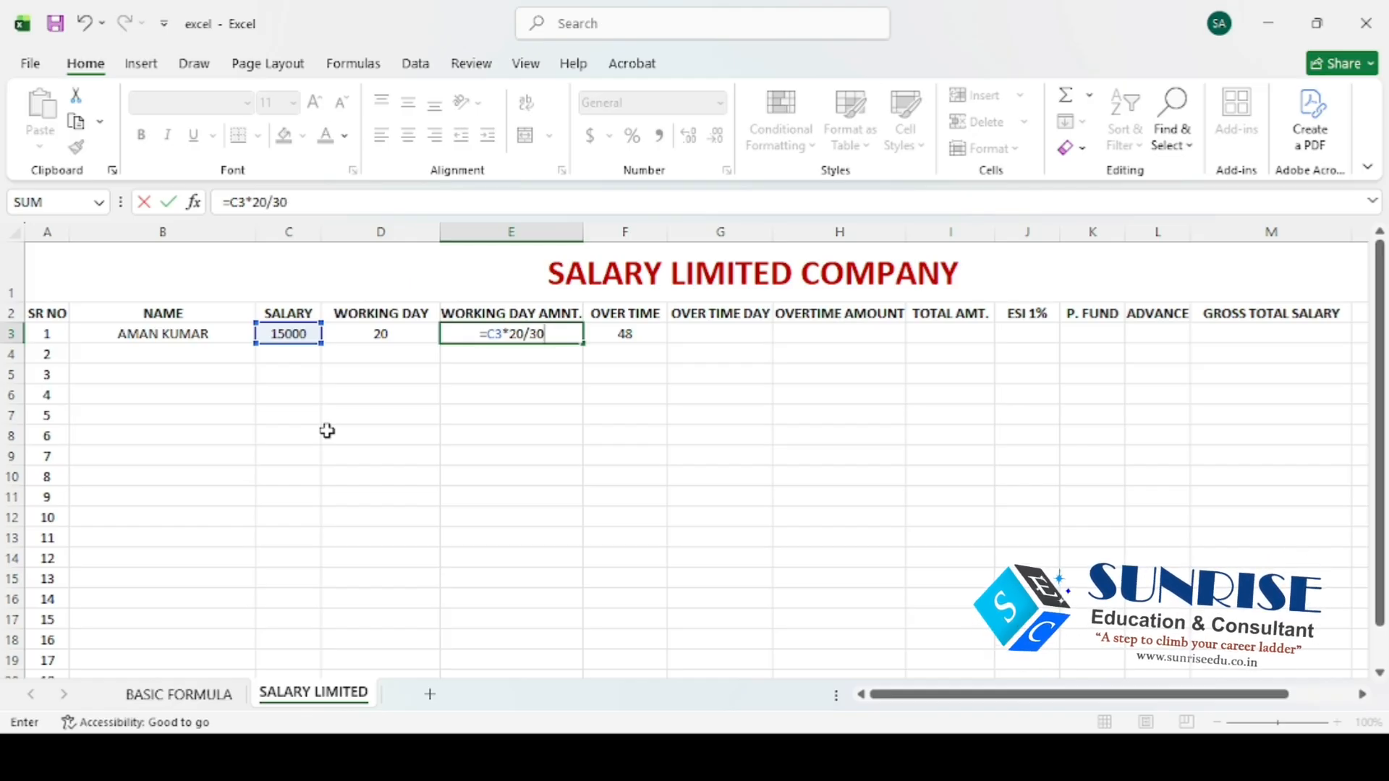
pyautogui.press('Return')
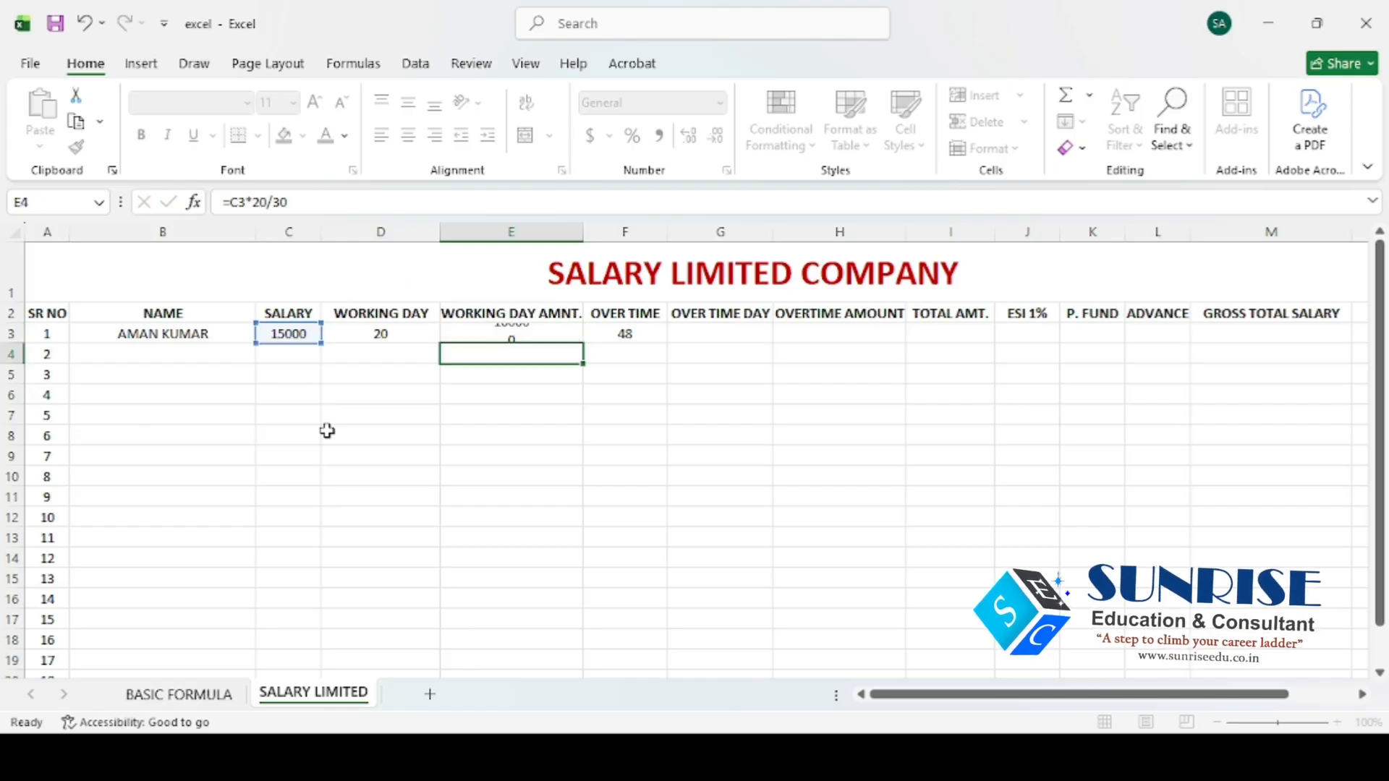
pyautogui.press('Up')
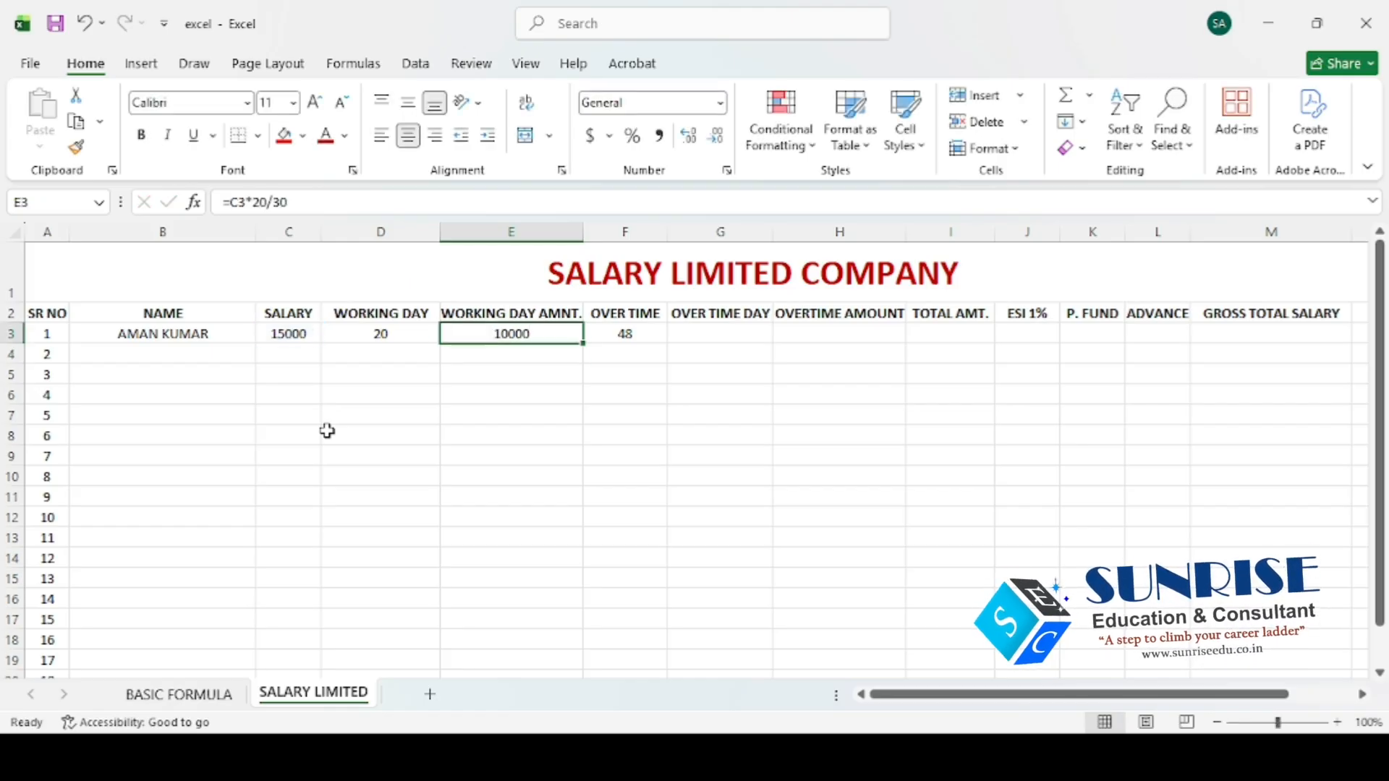
pyautogui.doubleClick(481, 334)
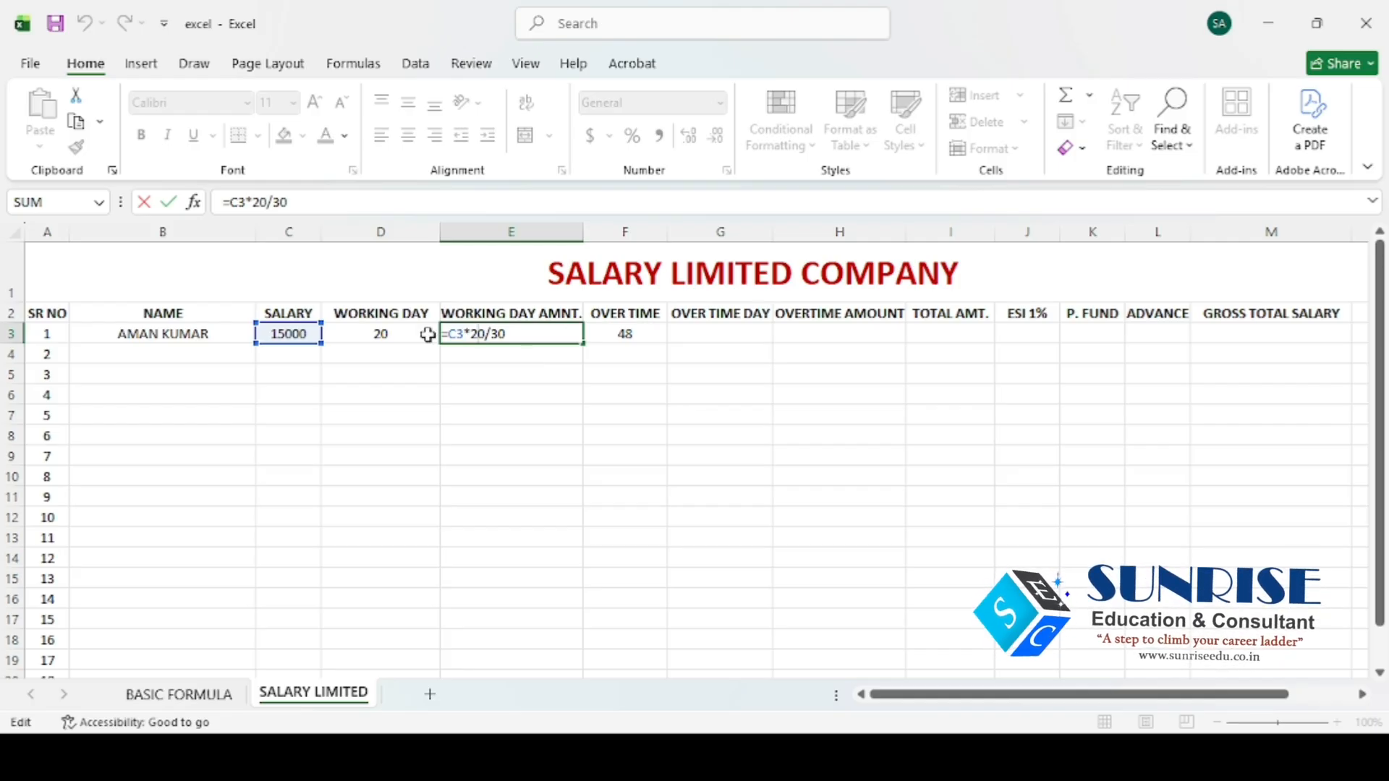
pyautogui.press('Tab')
pyautogui.press('Left')
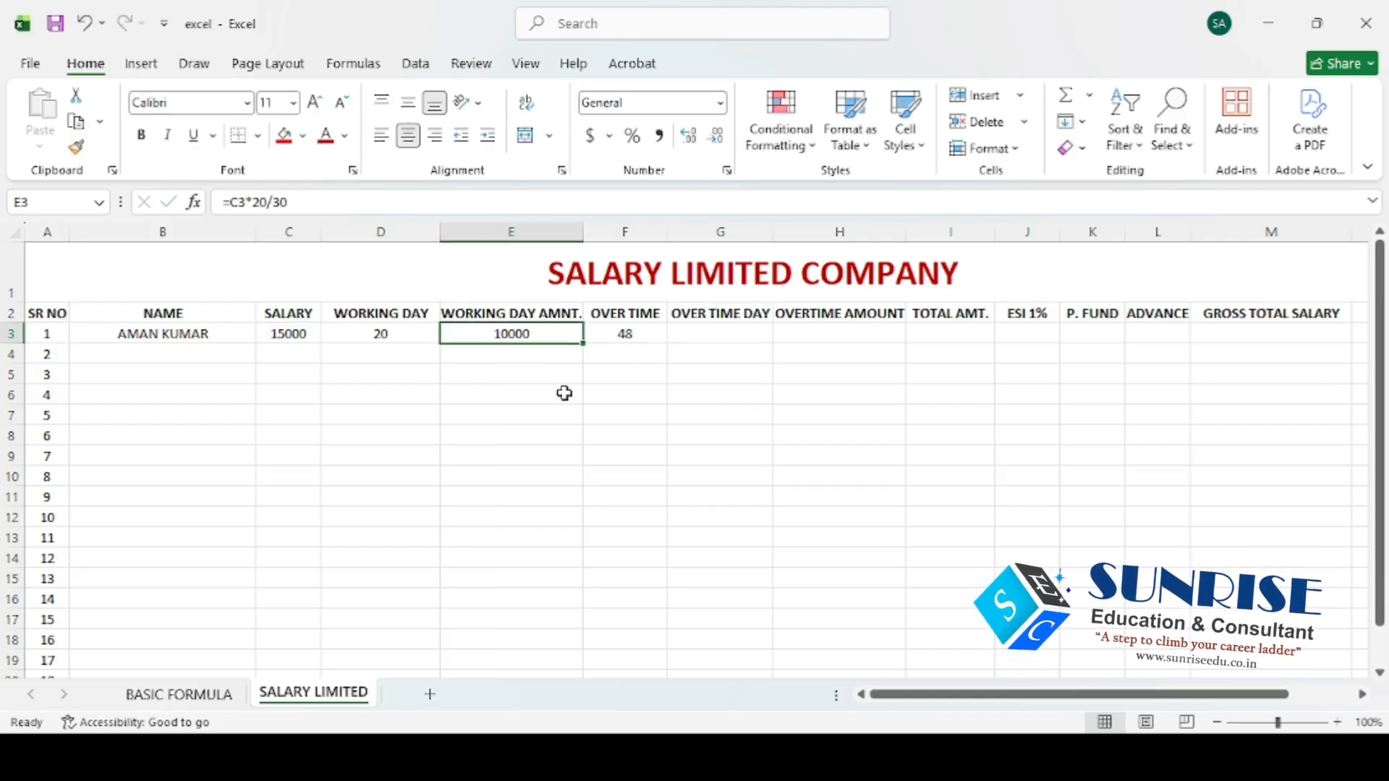
pyautogui.press('Right')
pyautogui.press('Right')
pyautogui.press('Right')
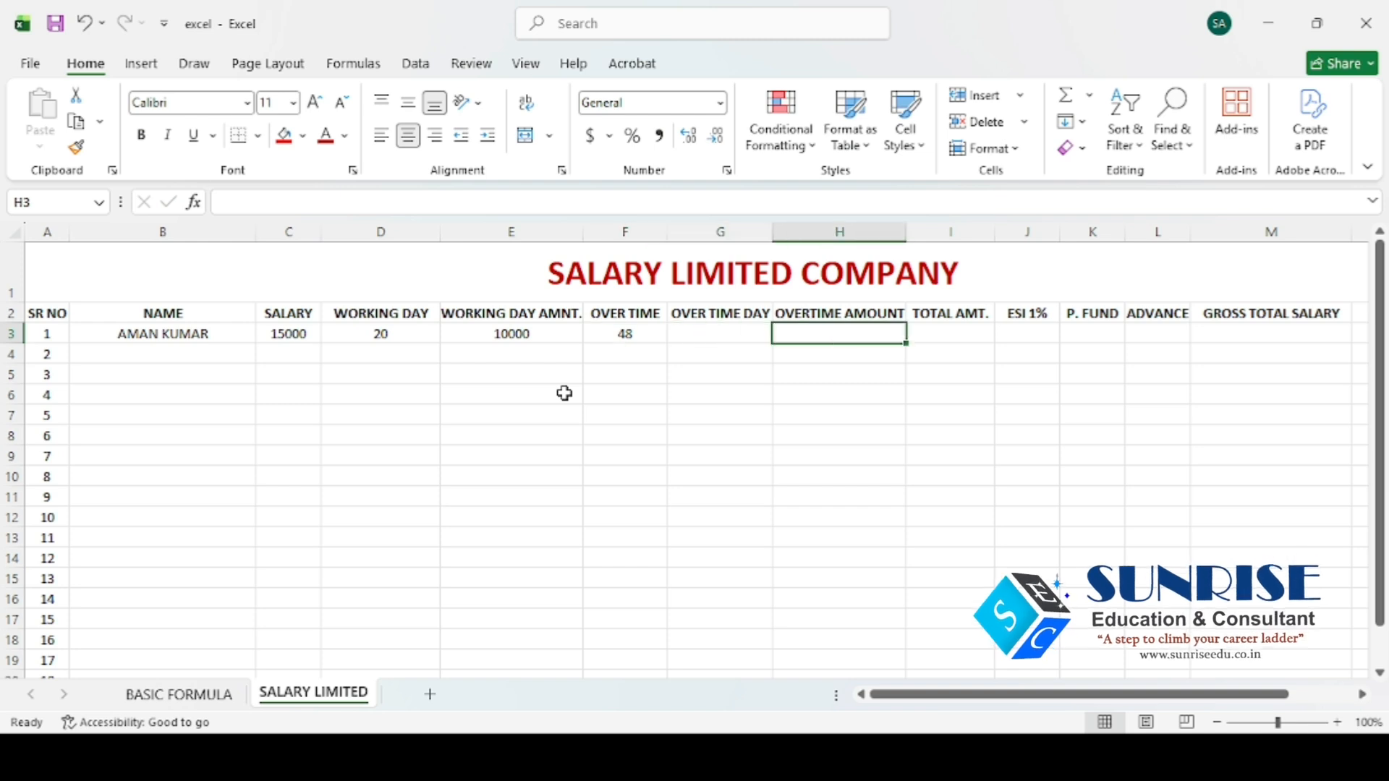
pyautogui.press('Left')
pyautogui.press('Left')
pyautogui.press('Right')
pyautogui.press('Right')
pyautogui.press('Left')
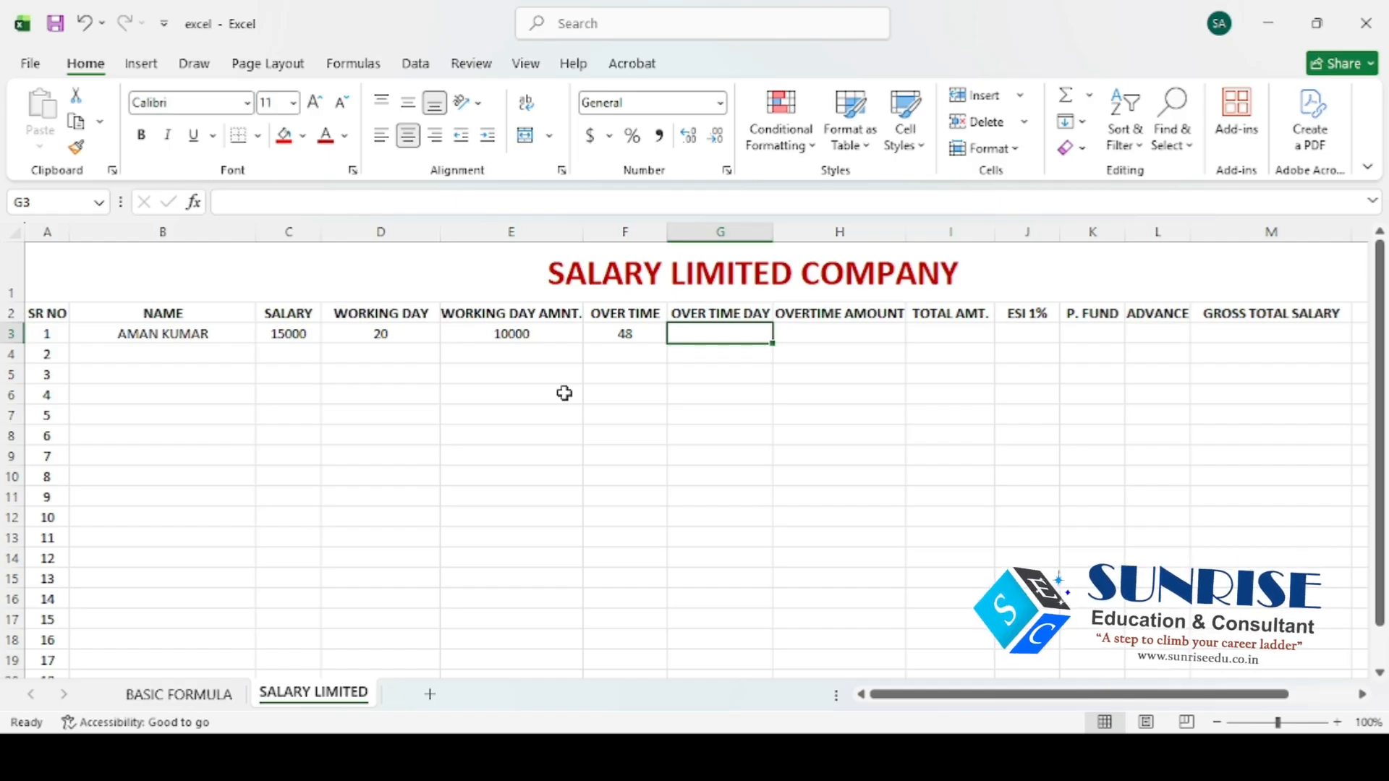
pyautogui.click(803, 329)
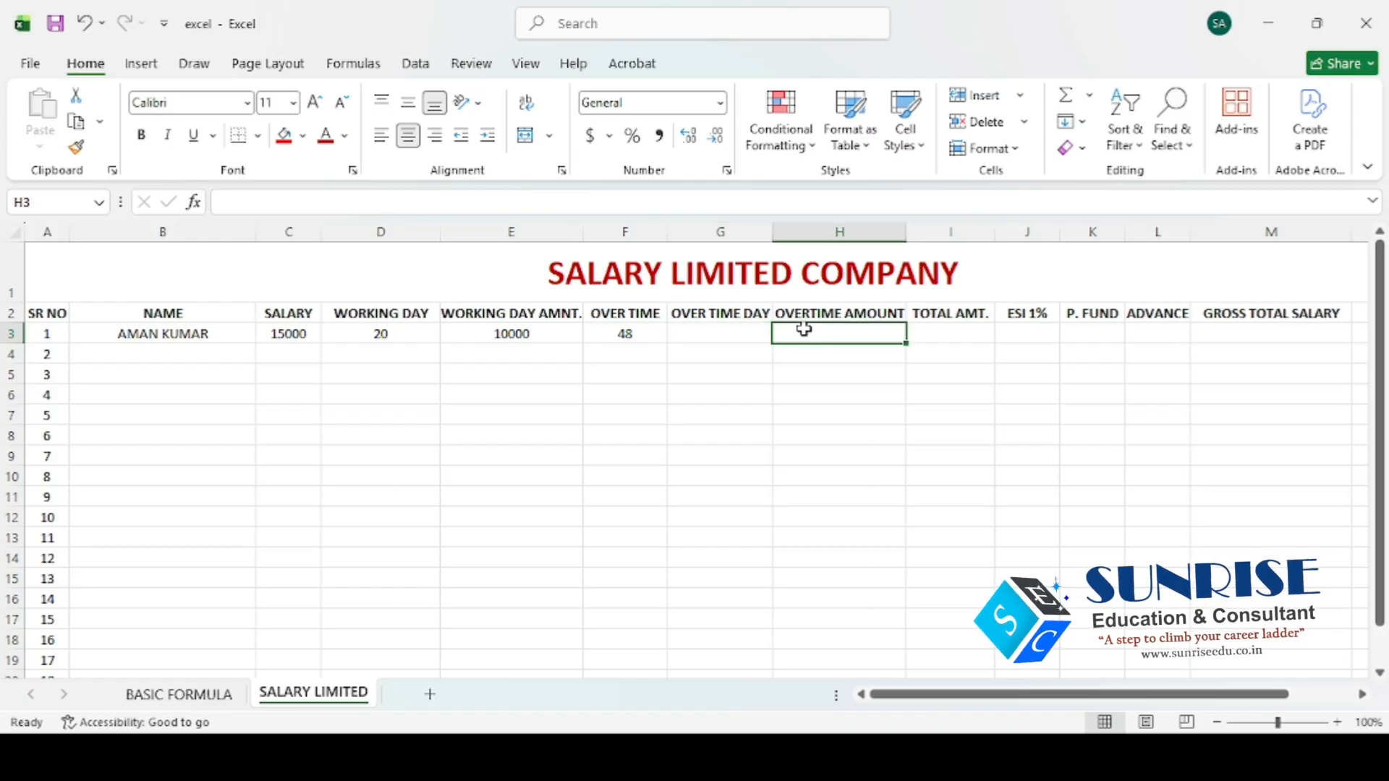
# Calculate the first employee's overtime days in cell G3 with the formula =F3/8
pyautogui.click(716, 328)
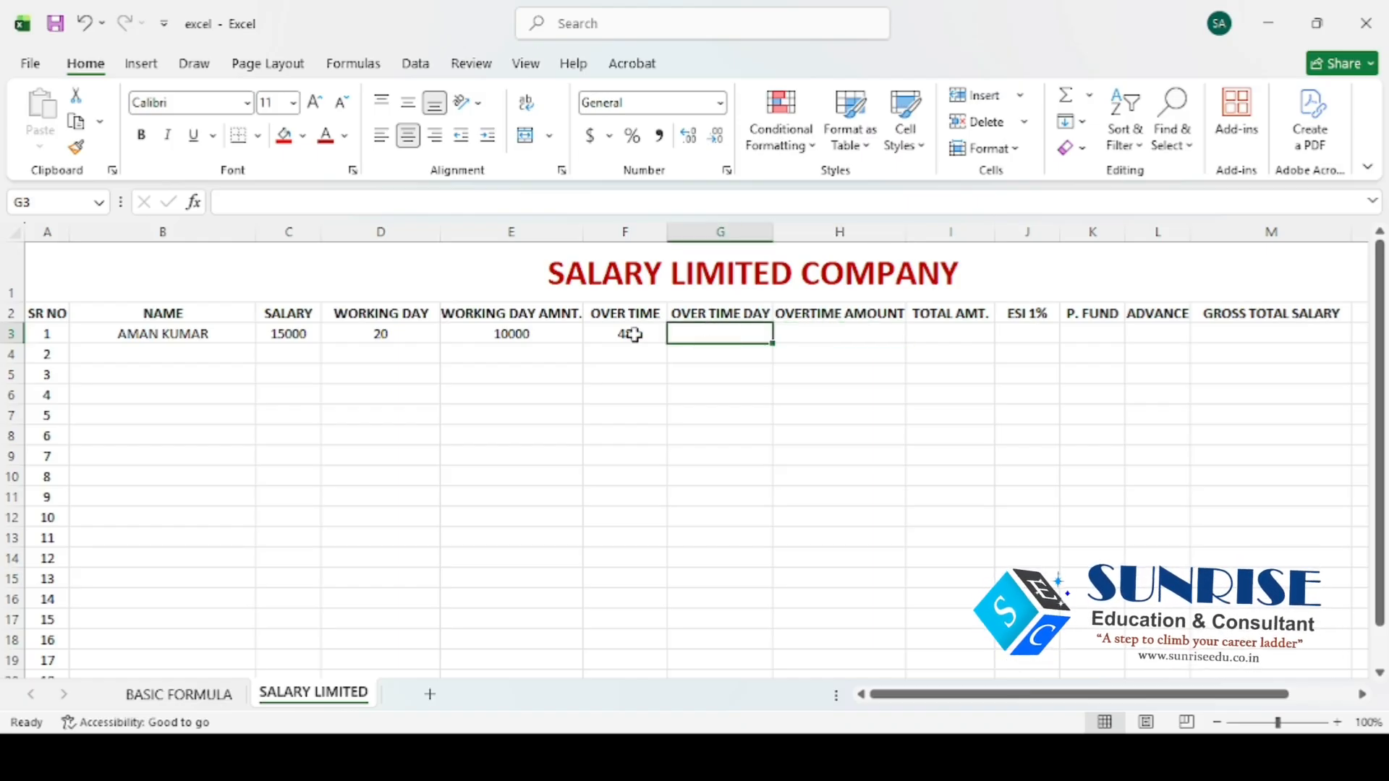
pyautogui.write('=F')
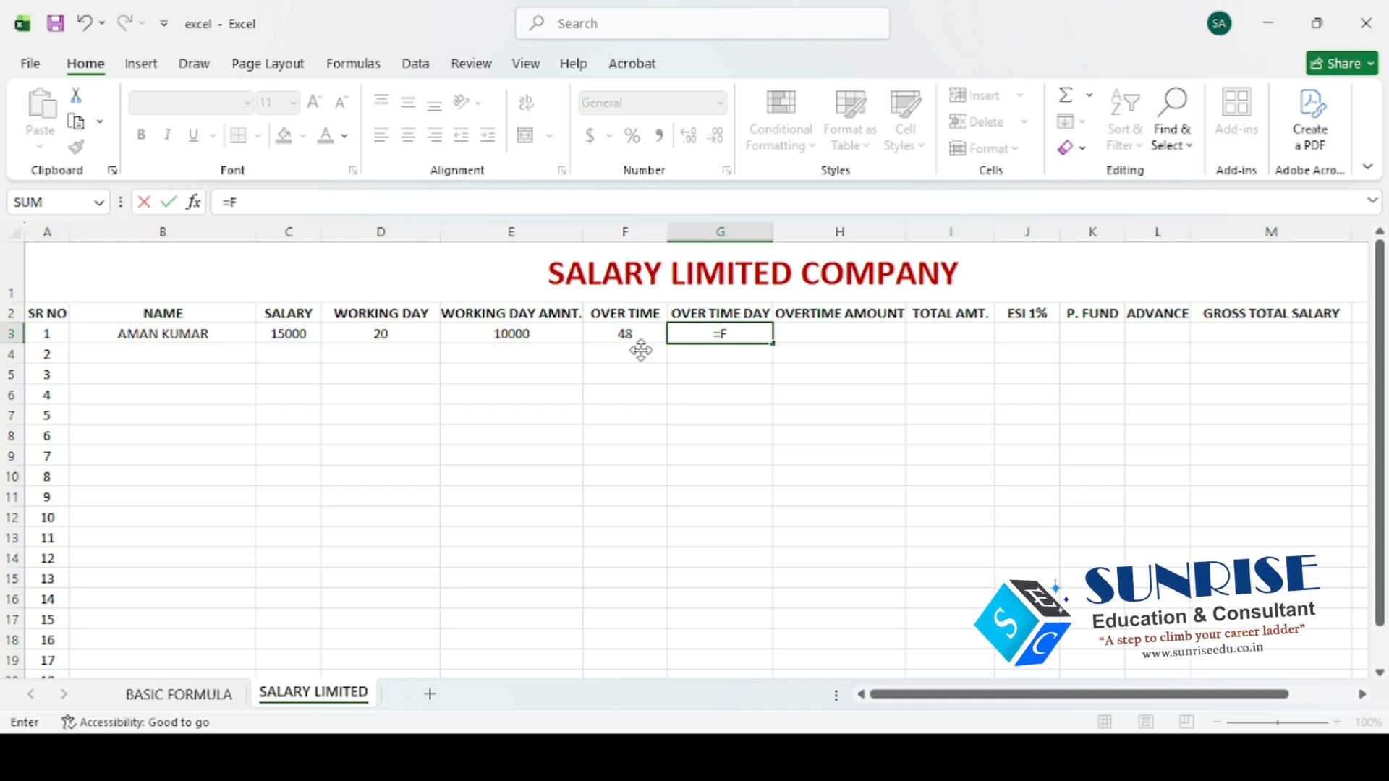
pyautogui.click(640, 349)
pyautogui.write('/')
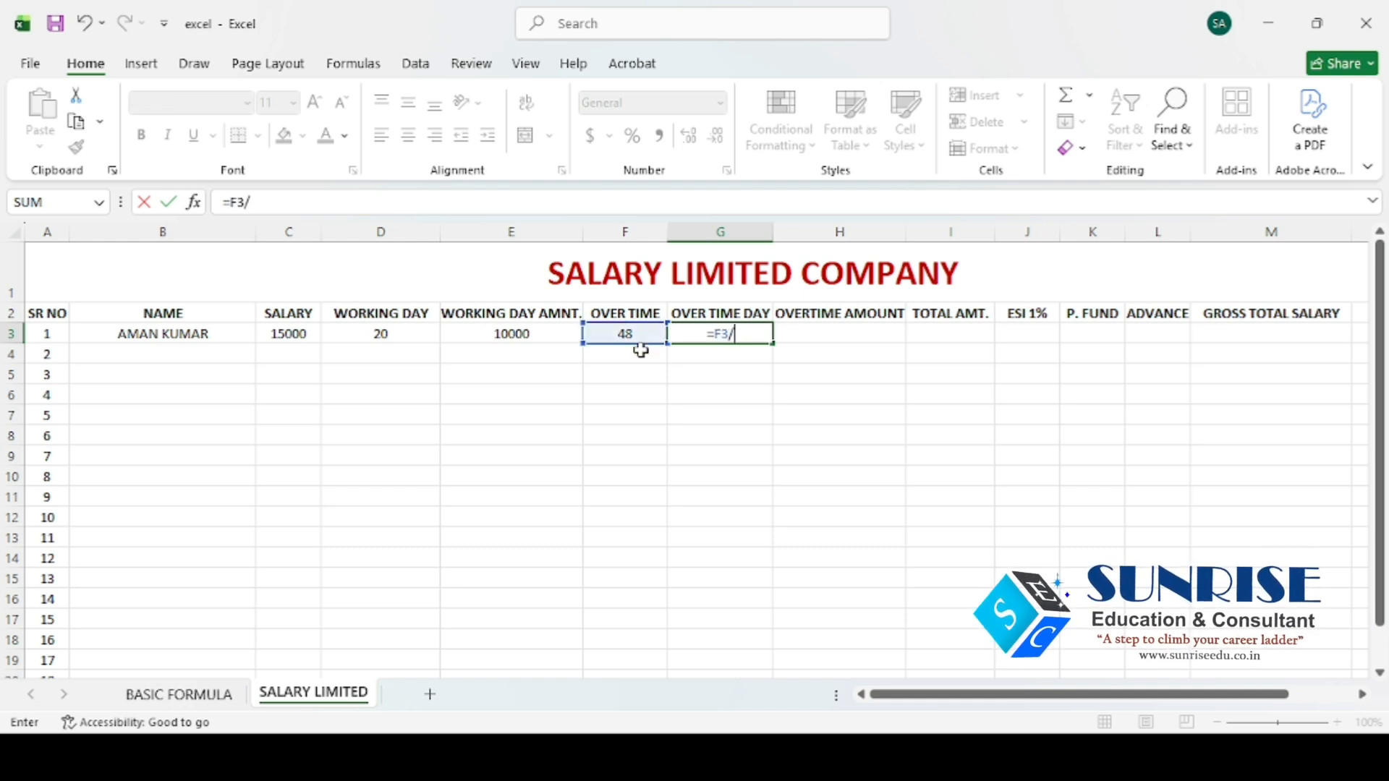
pyautogui.write('8')
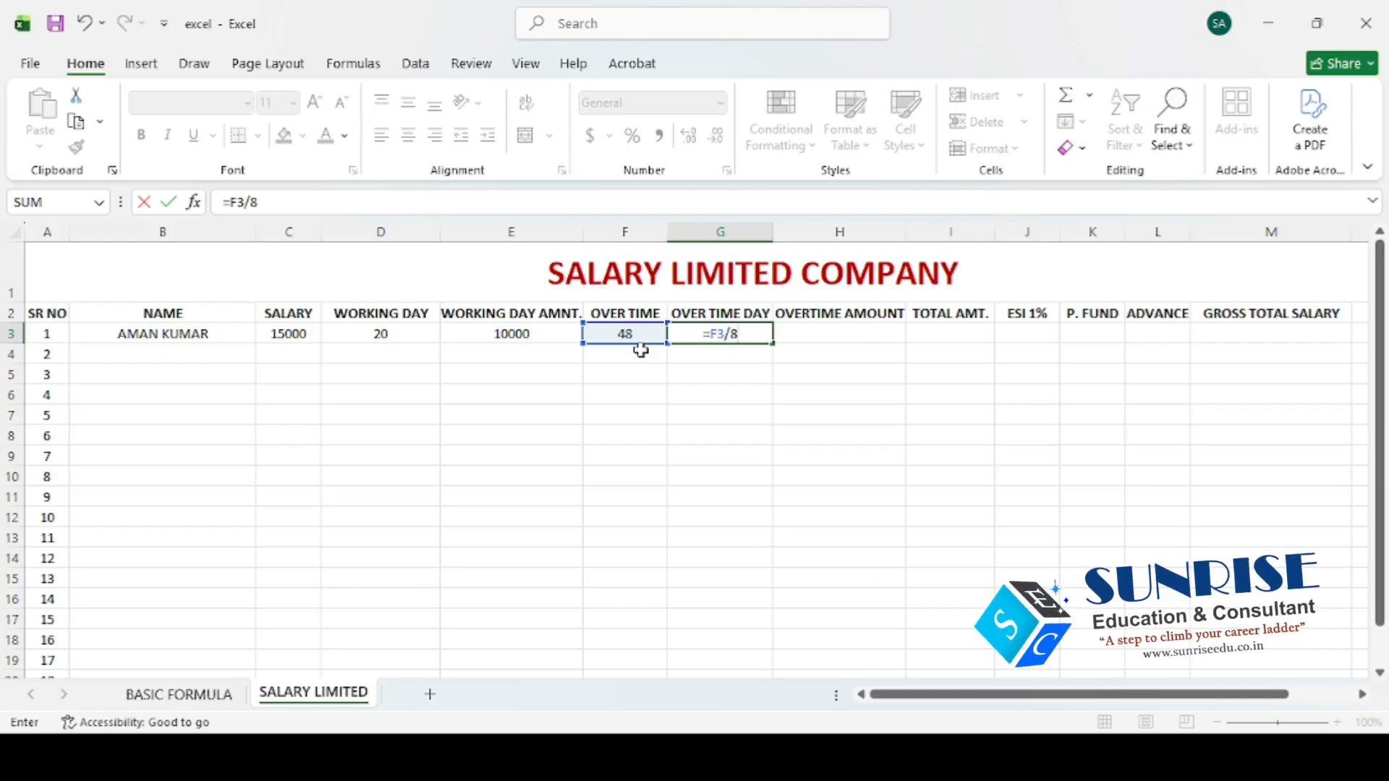
pyautogui.press('Return')
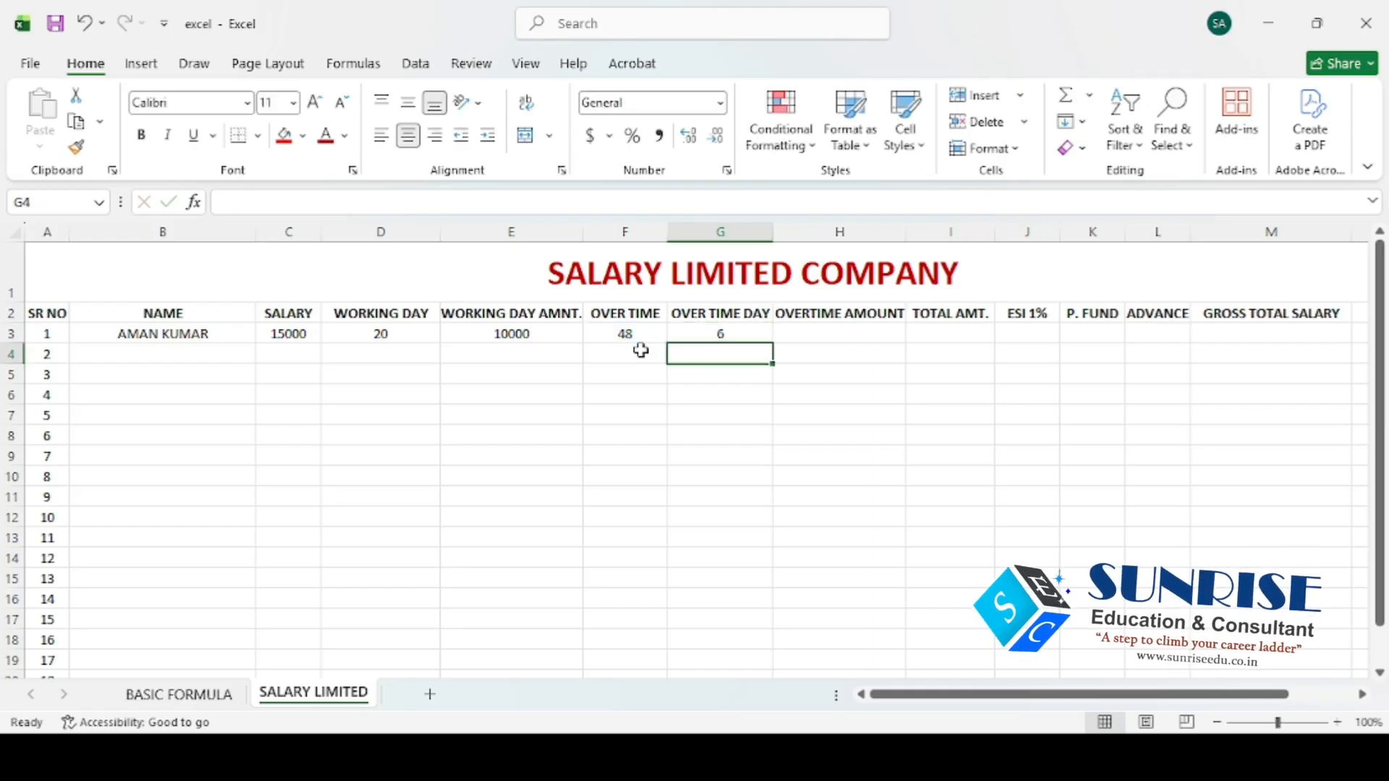
pyautogui.click(733, 332)
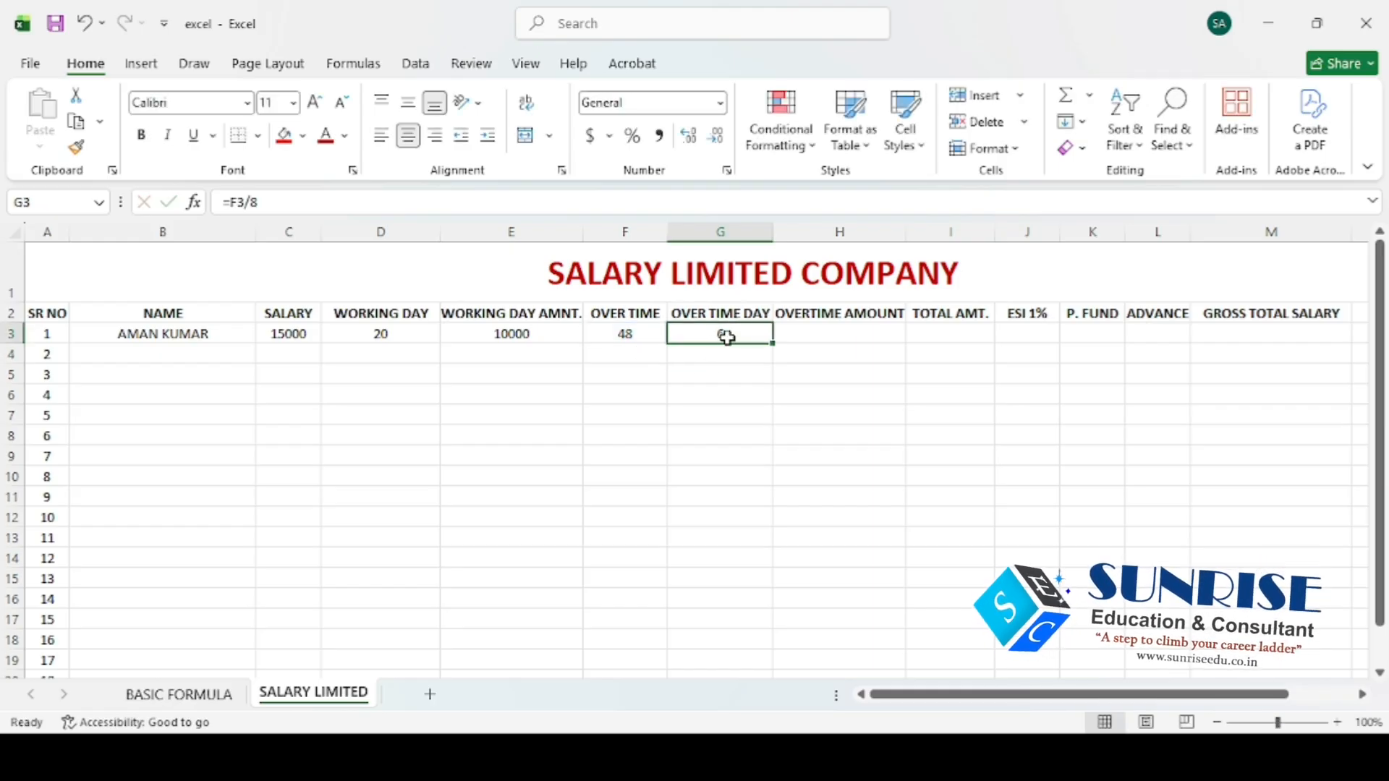
# Calculate the first employee's overtime amount in cell H3 with the formula =C3*6/30
pyautogui.click(824, 333)
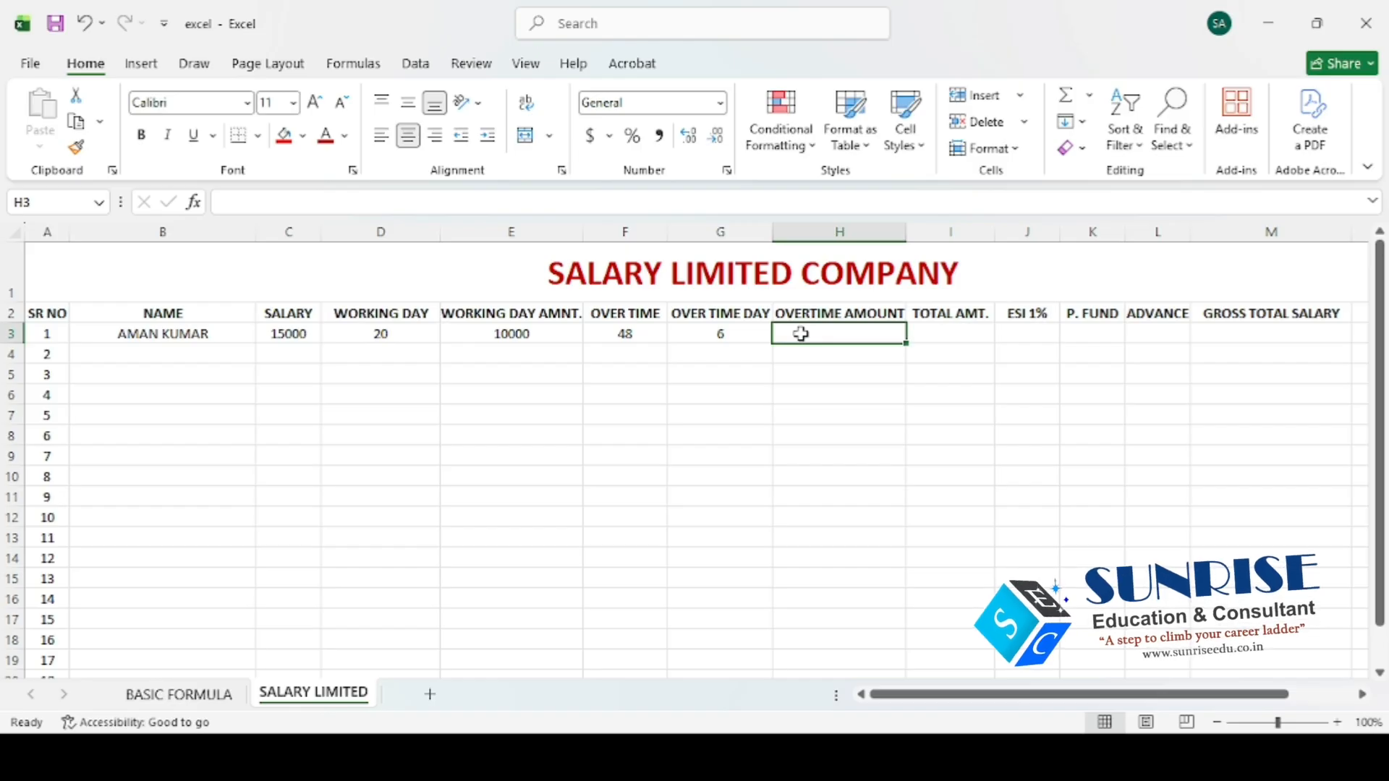
pyautogui.write('=')
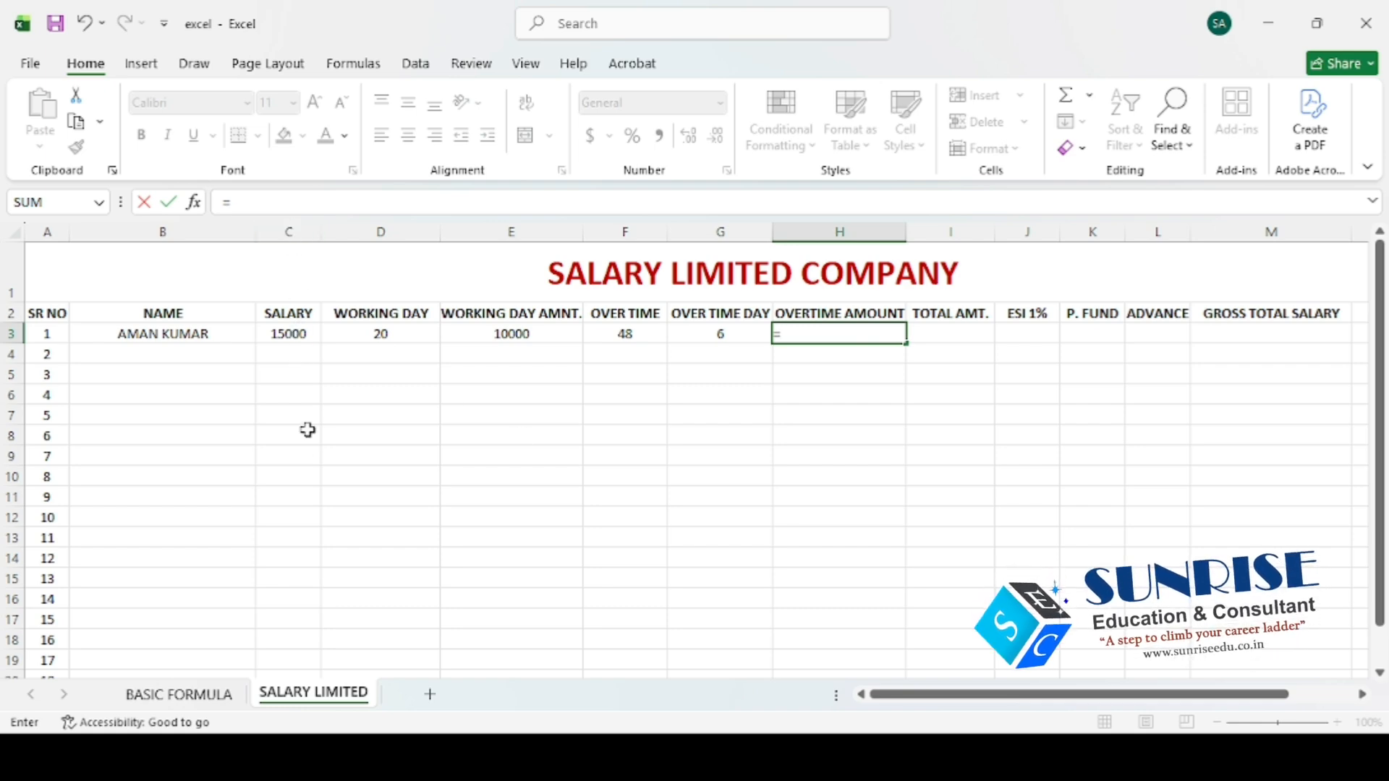
pyautogui.write('C')
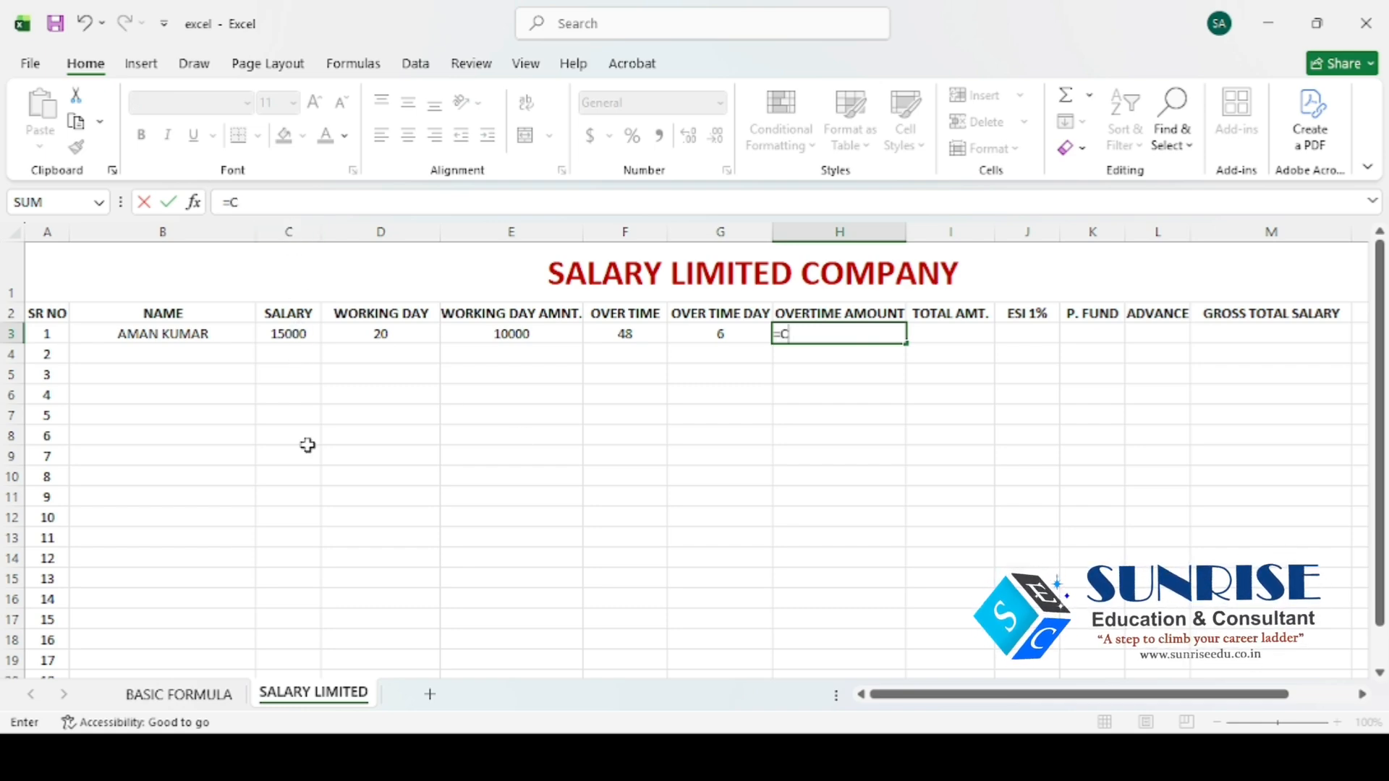
pyautogui.write('3*')
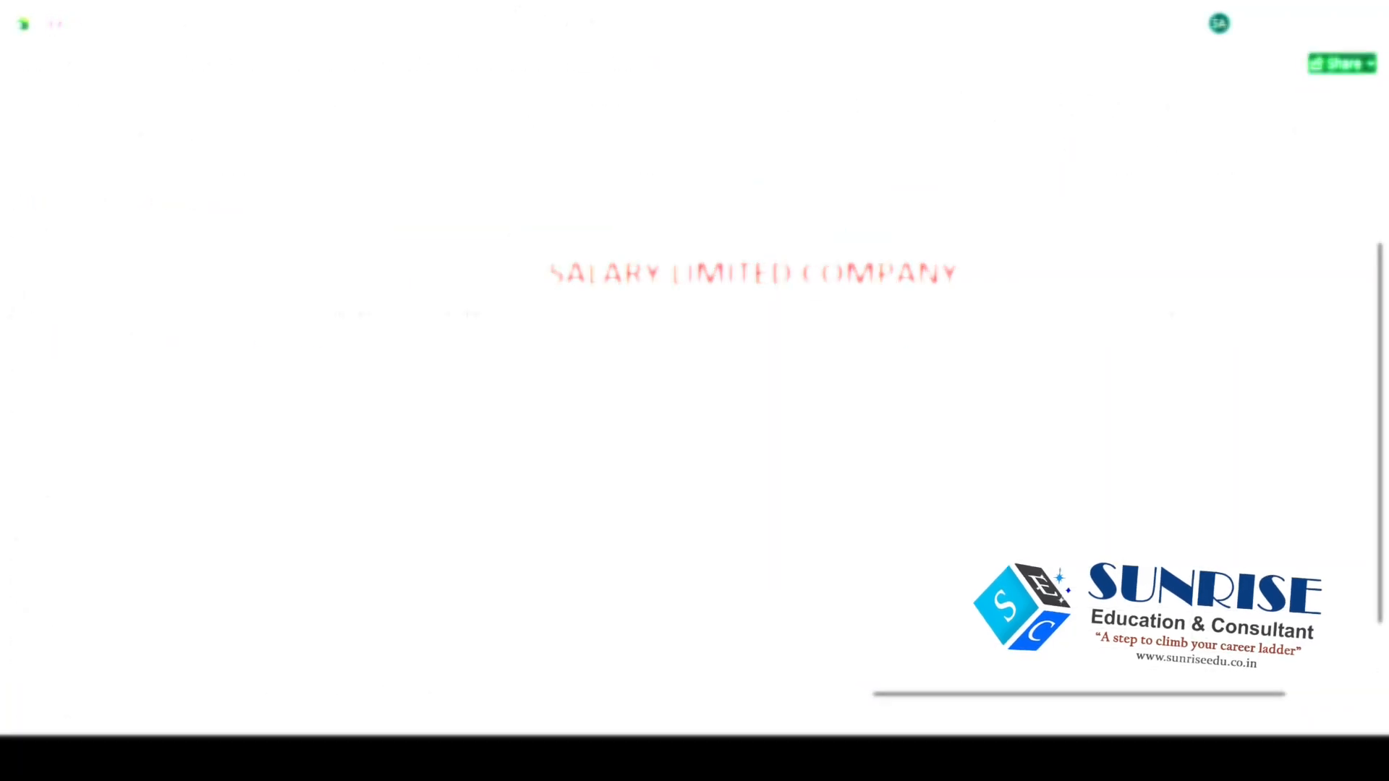
pyautogui.write('6/')
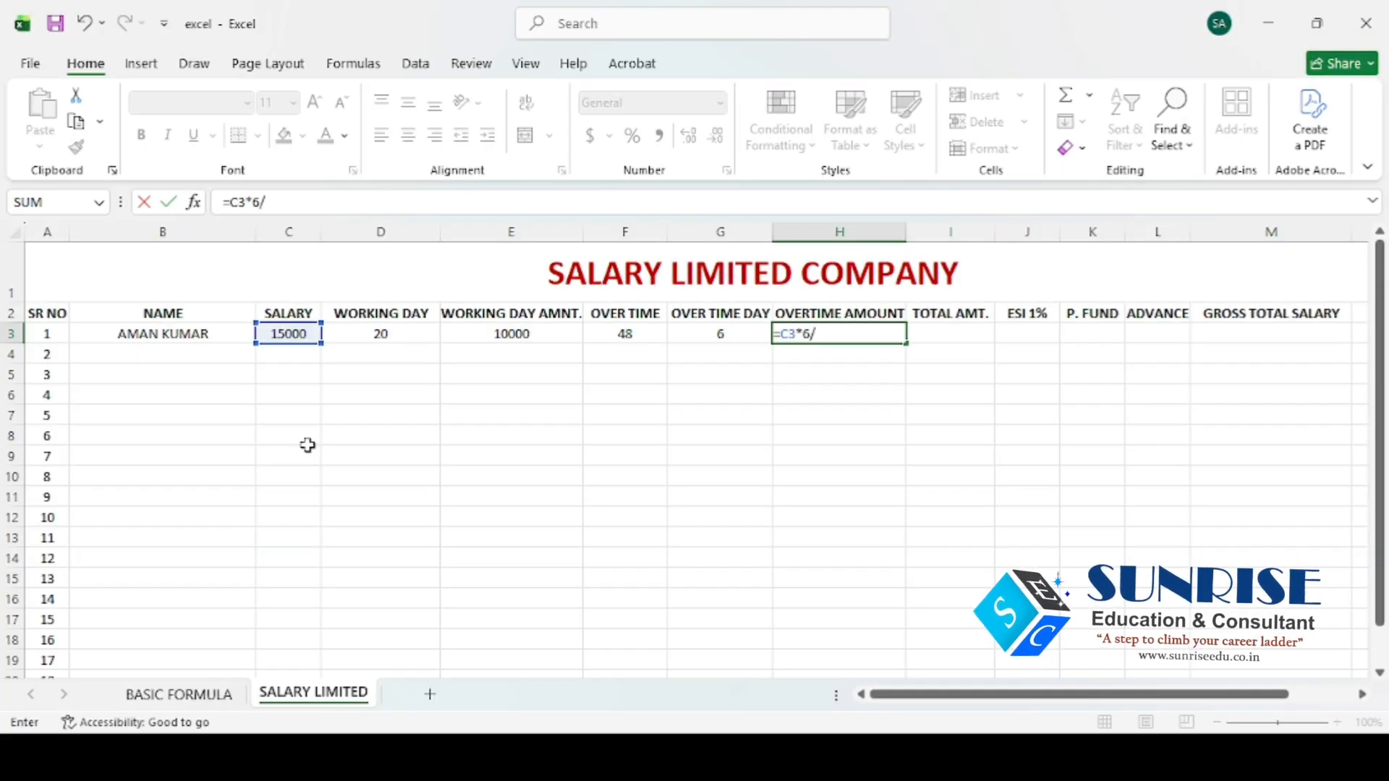
pyautogui.write('30')
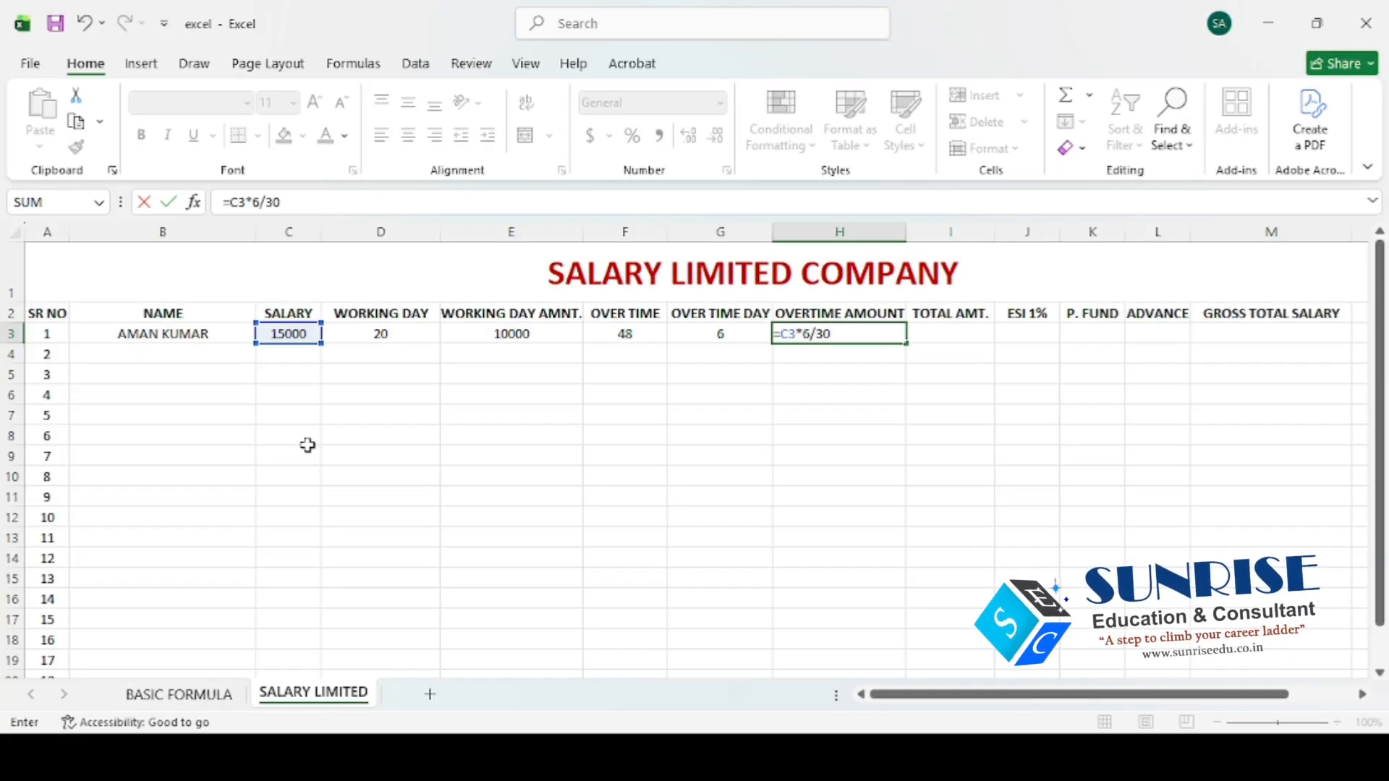
pyautogui.press('Return')
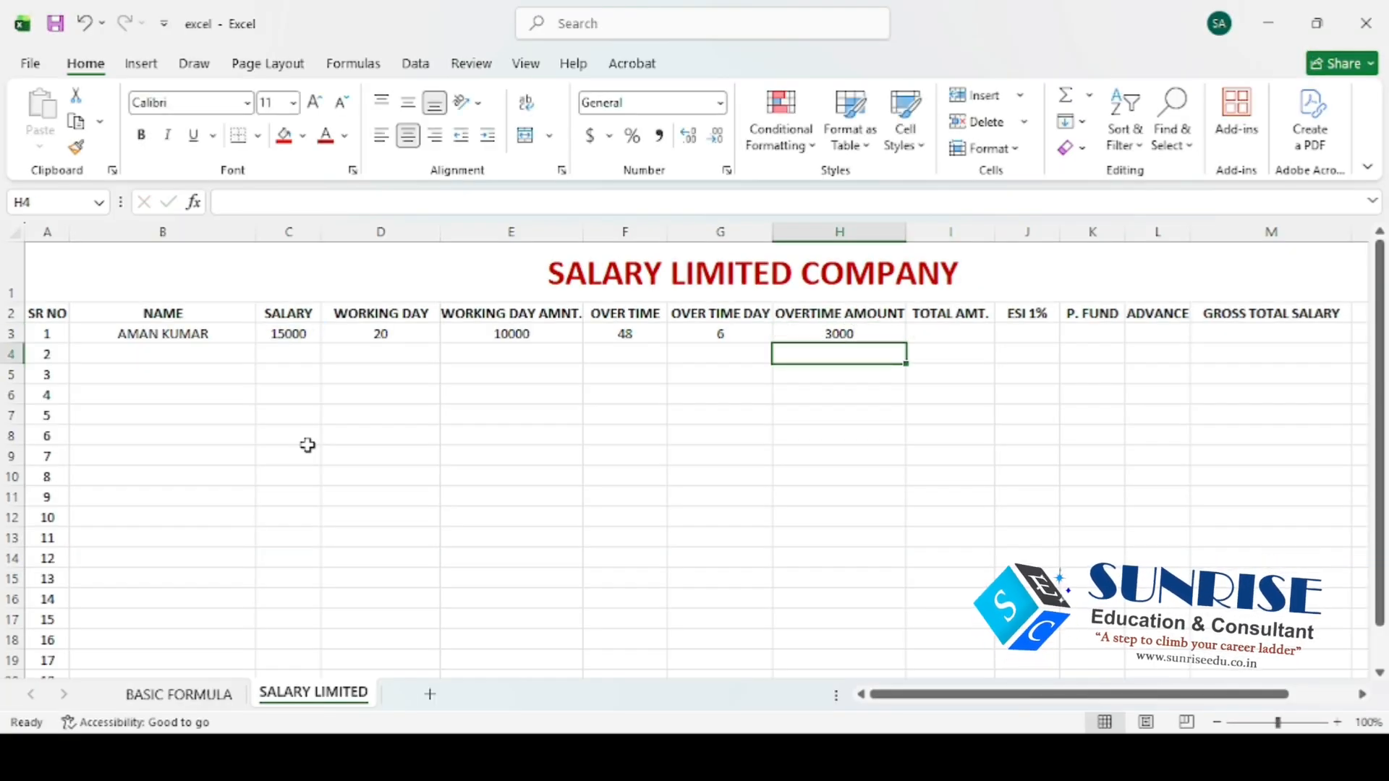
pyautogui.click(828, 333)
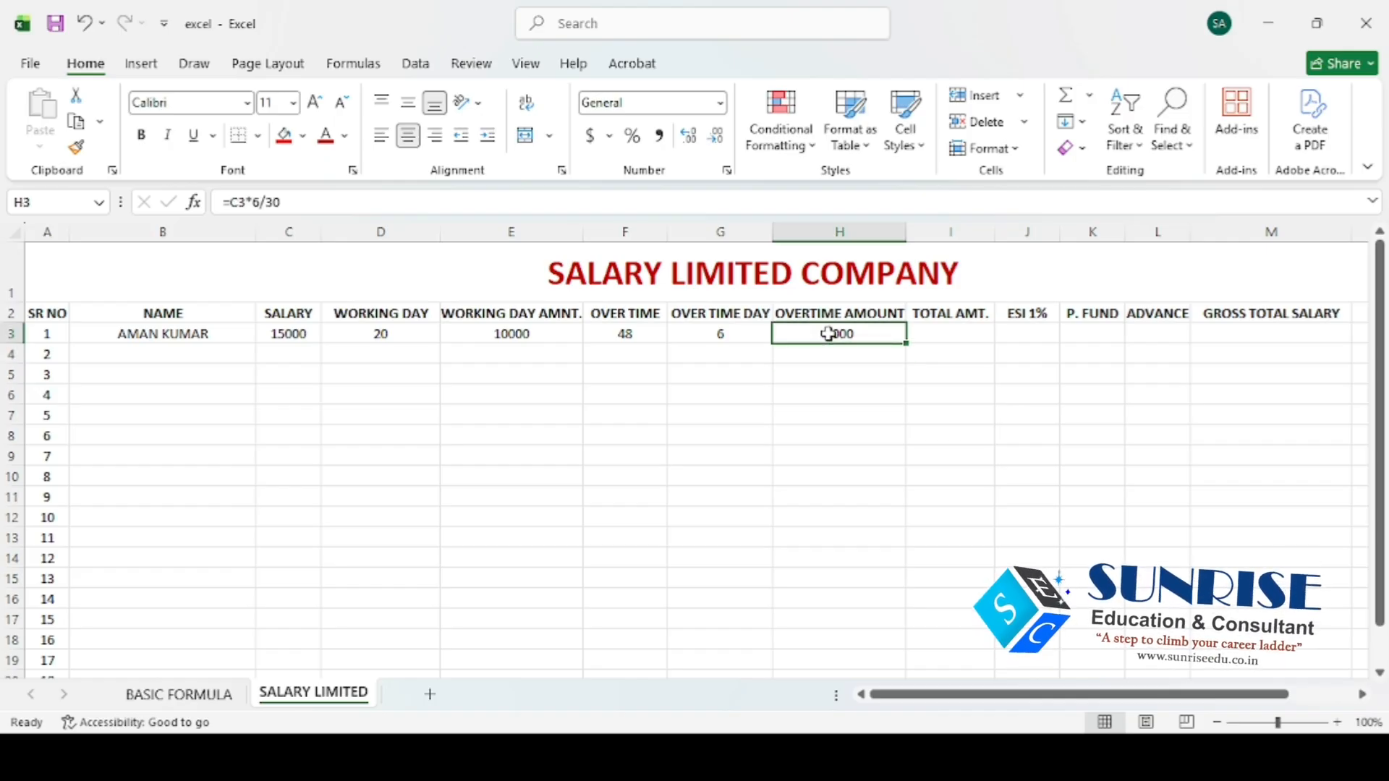
pyautogui.click(725, 333)
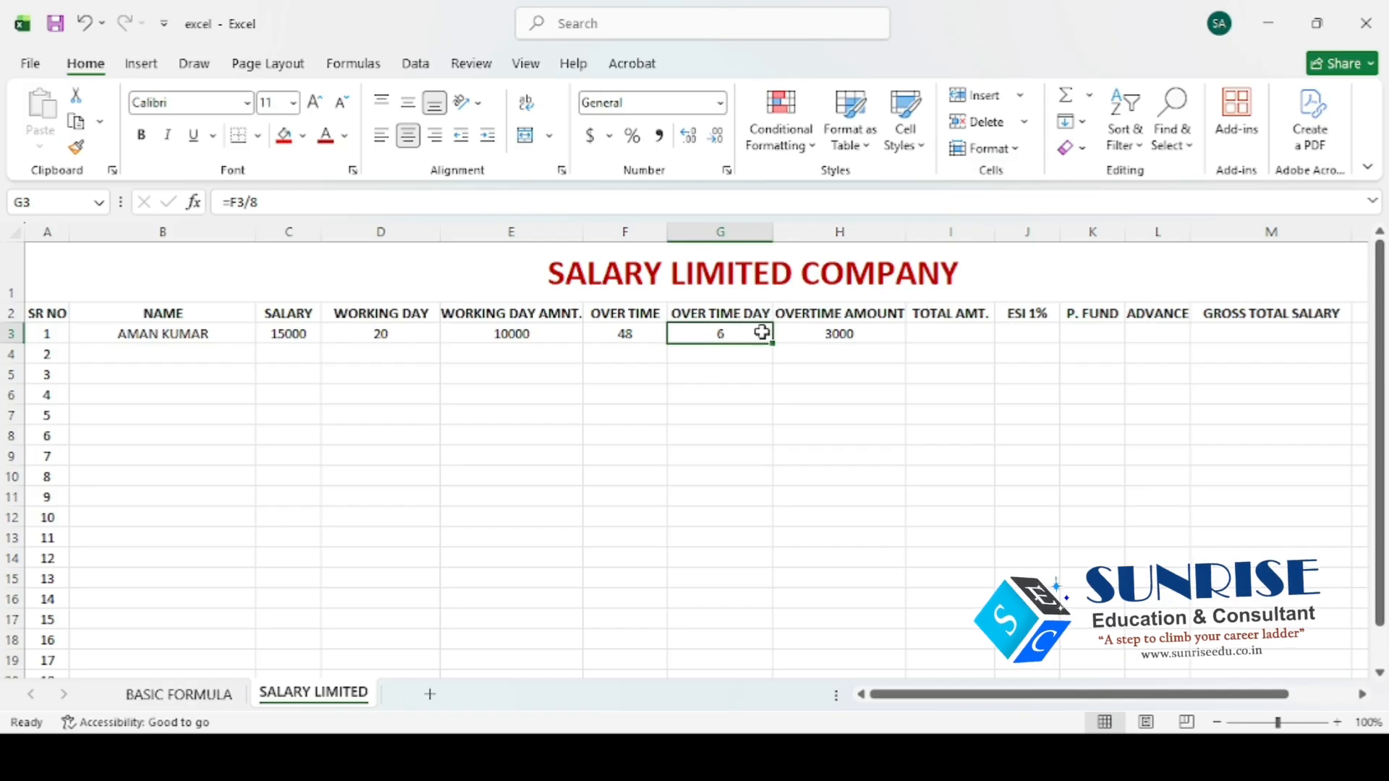
pyautogui.click(837, 333)
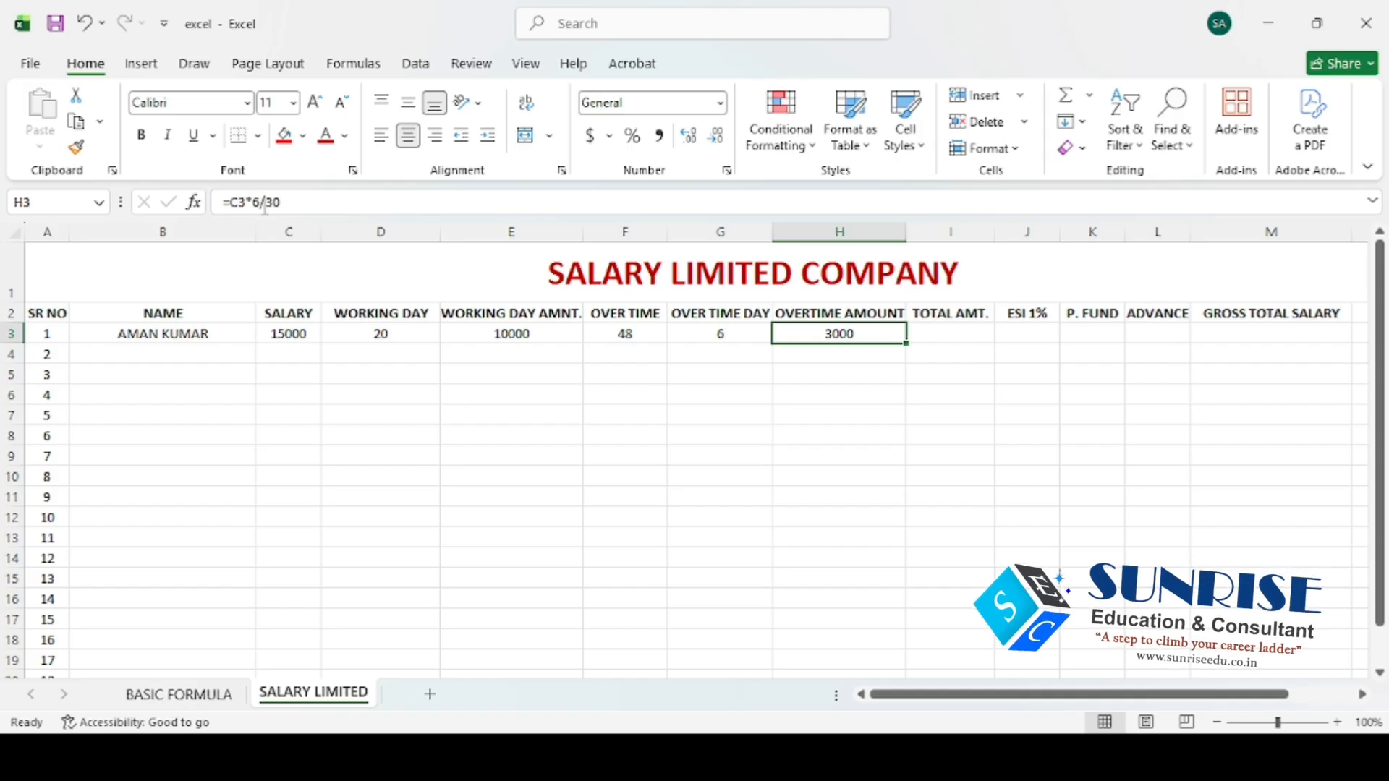
# Calculate the first employee's total amount in cell I3 with the formula =E3+H3
pyautogui.click(958, 336)
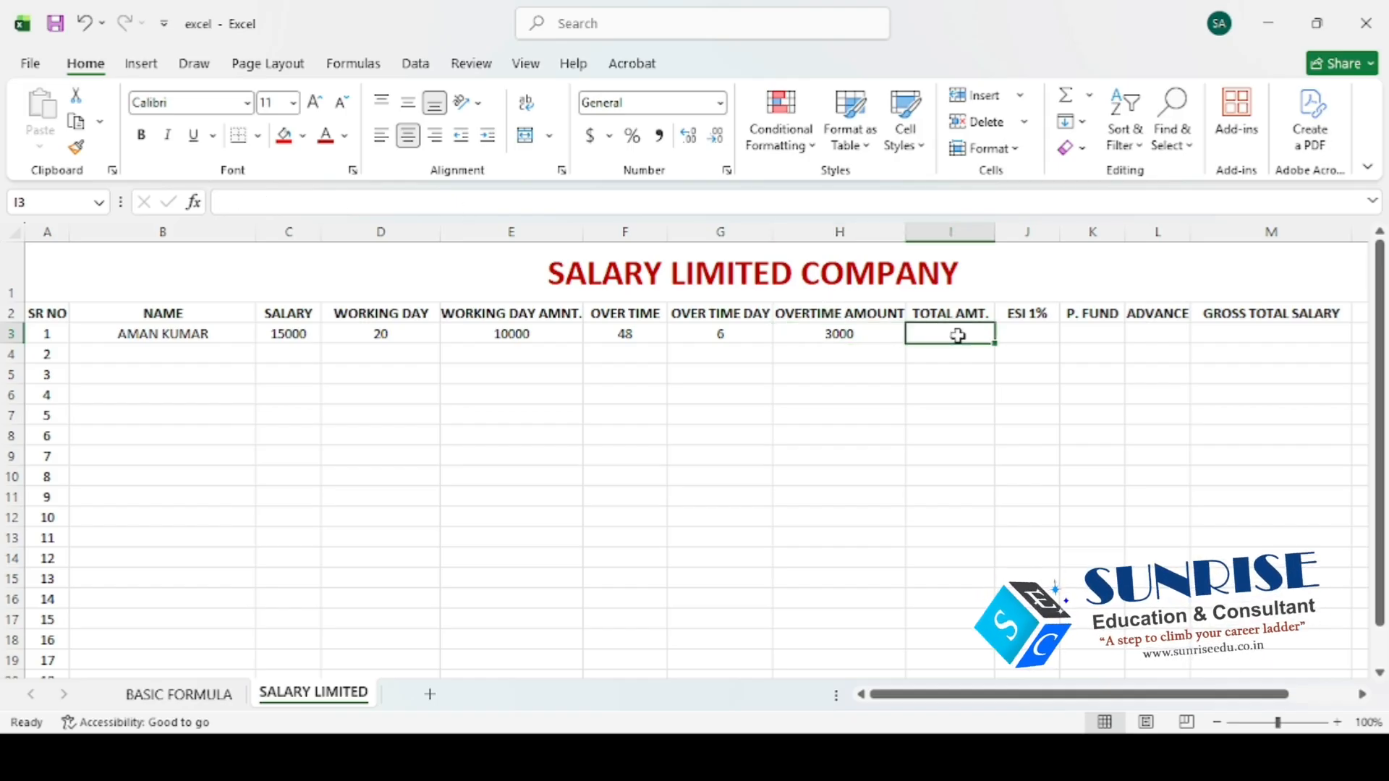
pyautogui.click(282, 330)
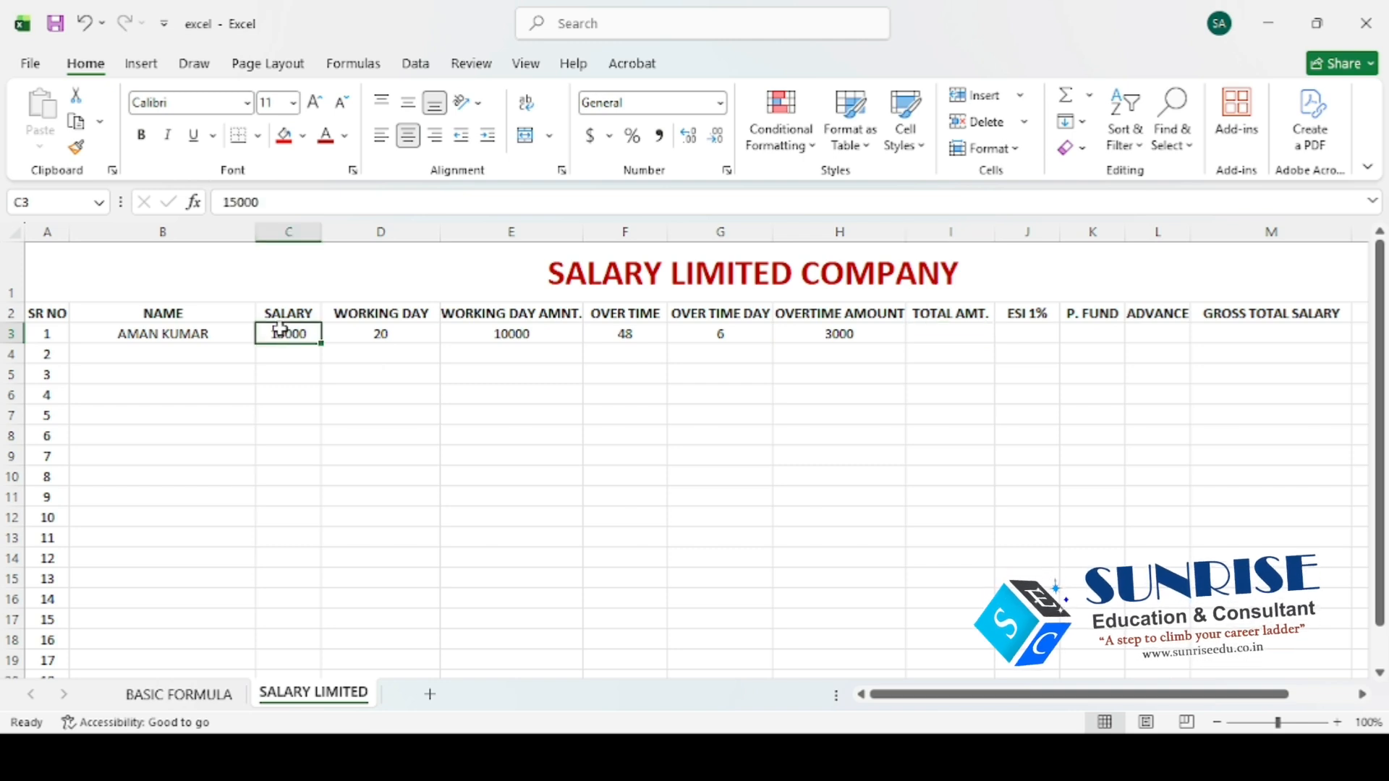
pyautogui.click(495, 334)
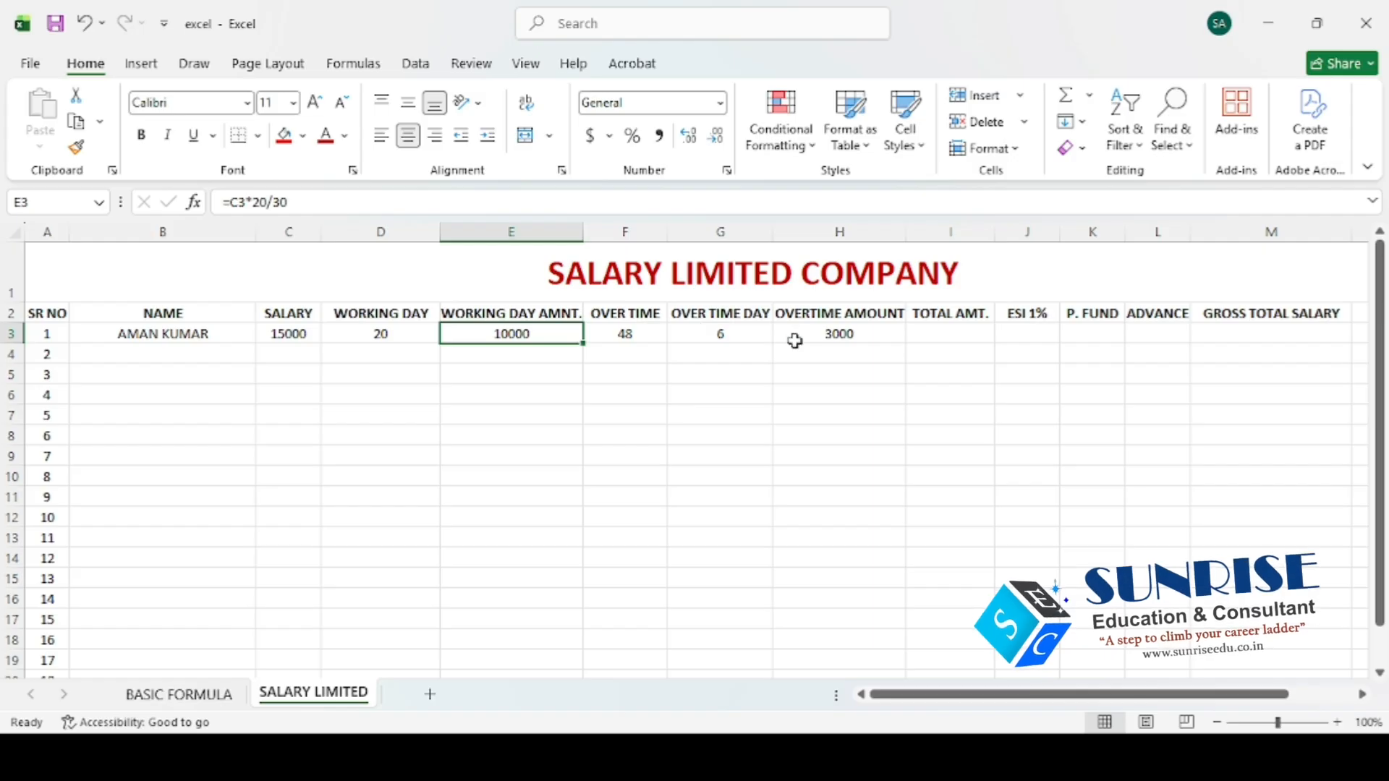
pyautogui.click(834, 334)
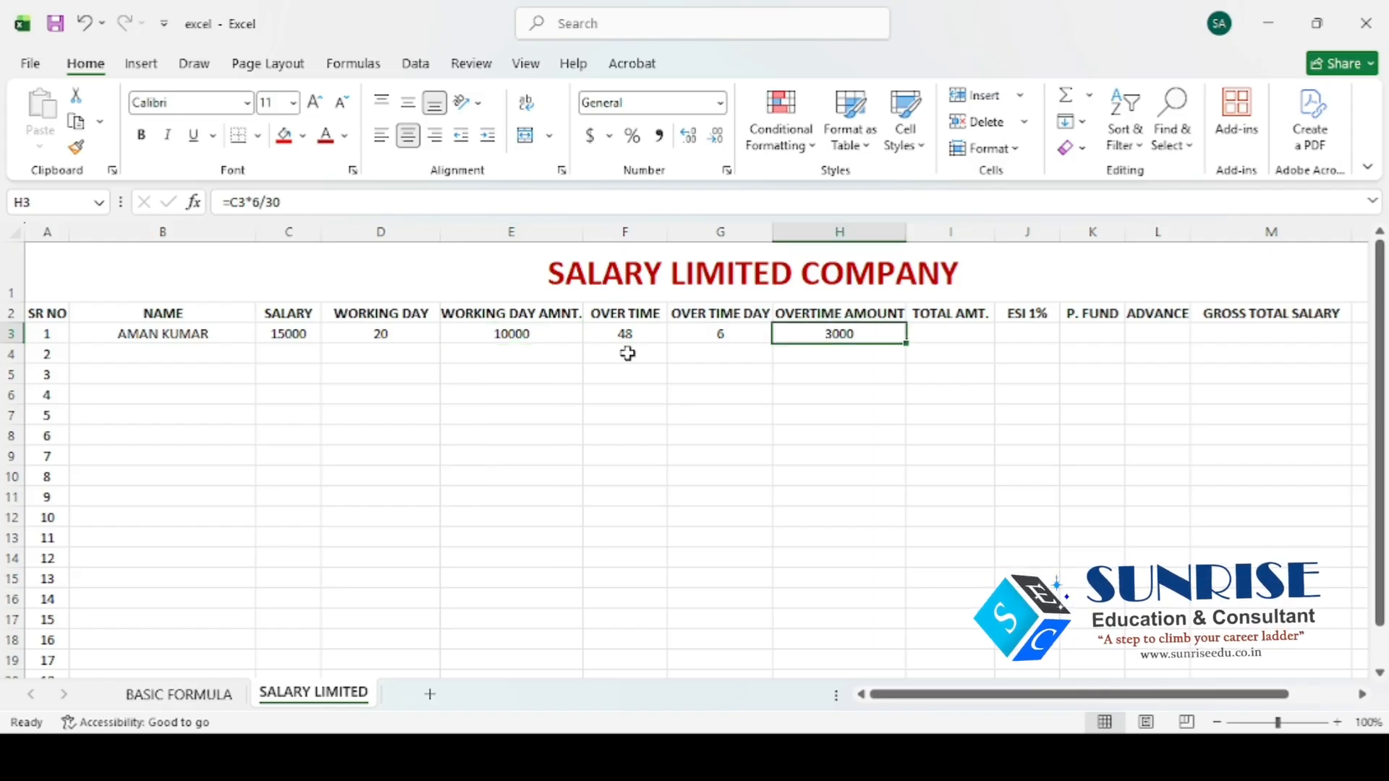
pyautogui.click(969, 329)
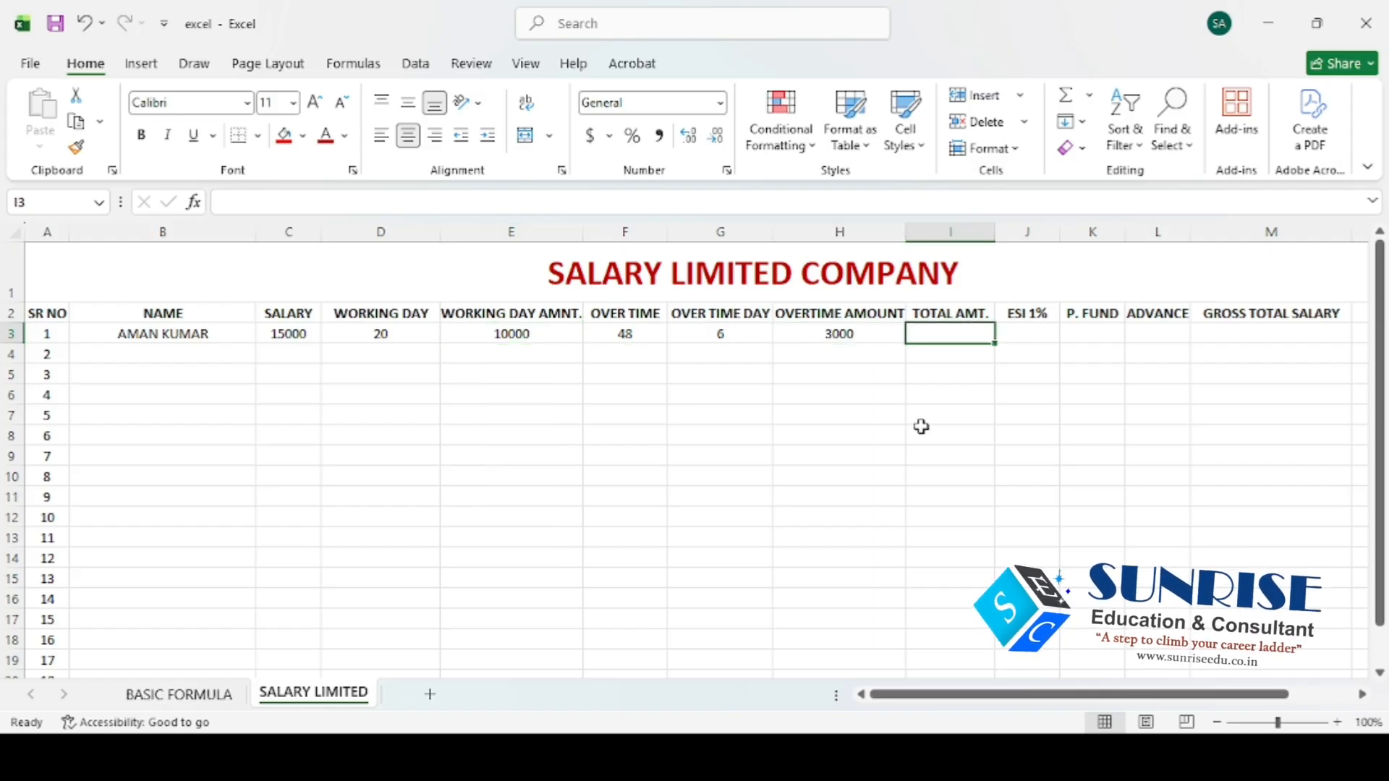
pyautogui.click(945, 343)
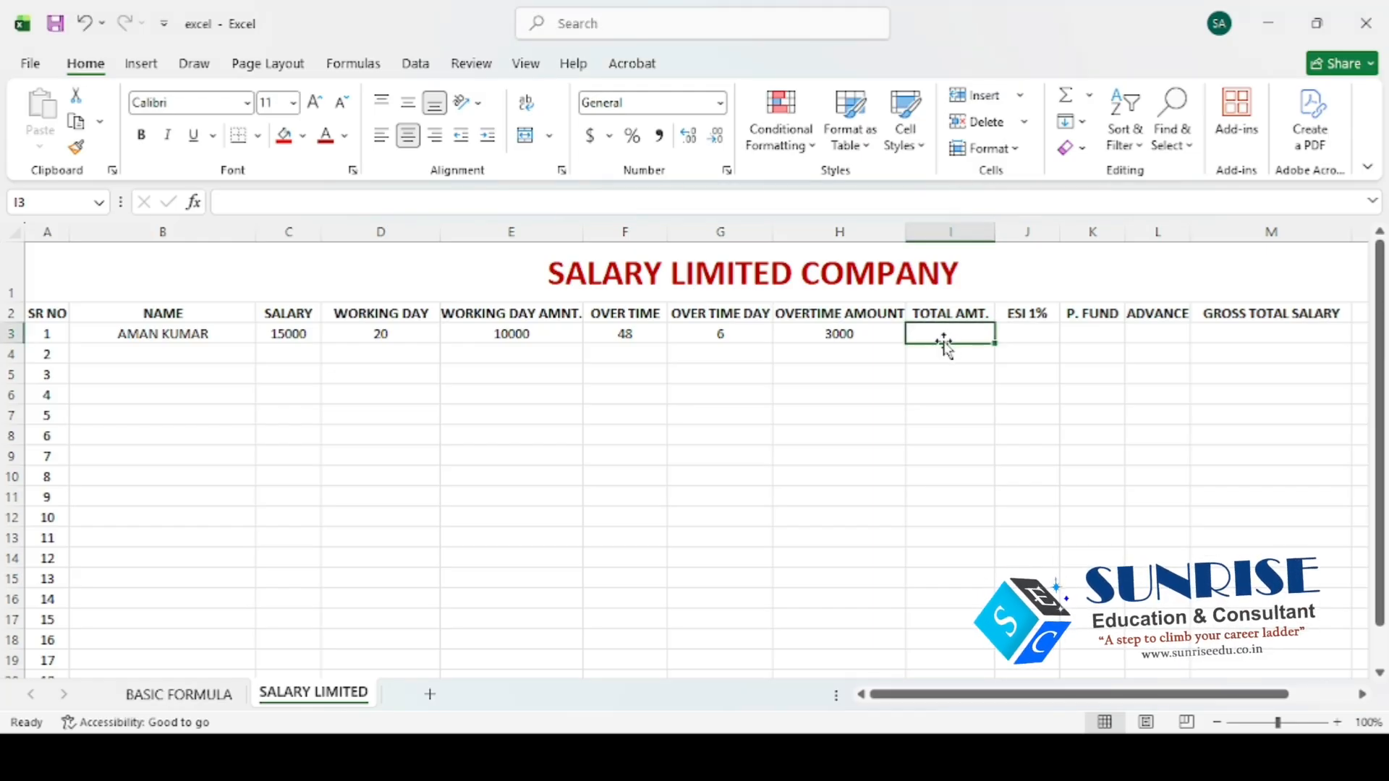
pyautogui.write('=')
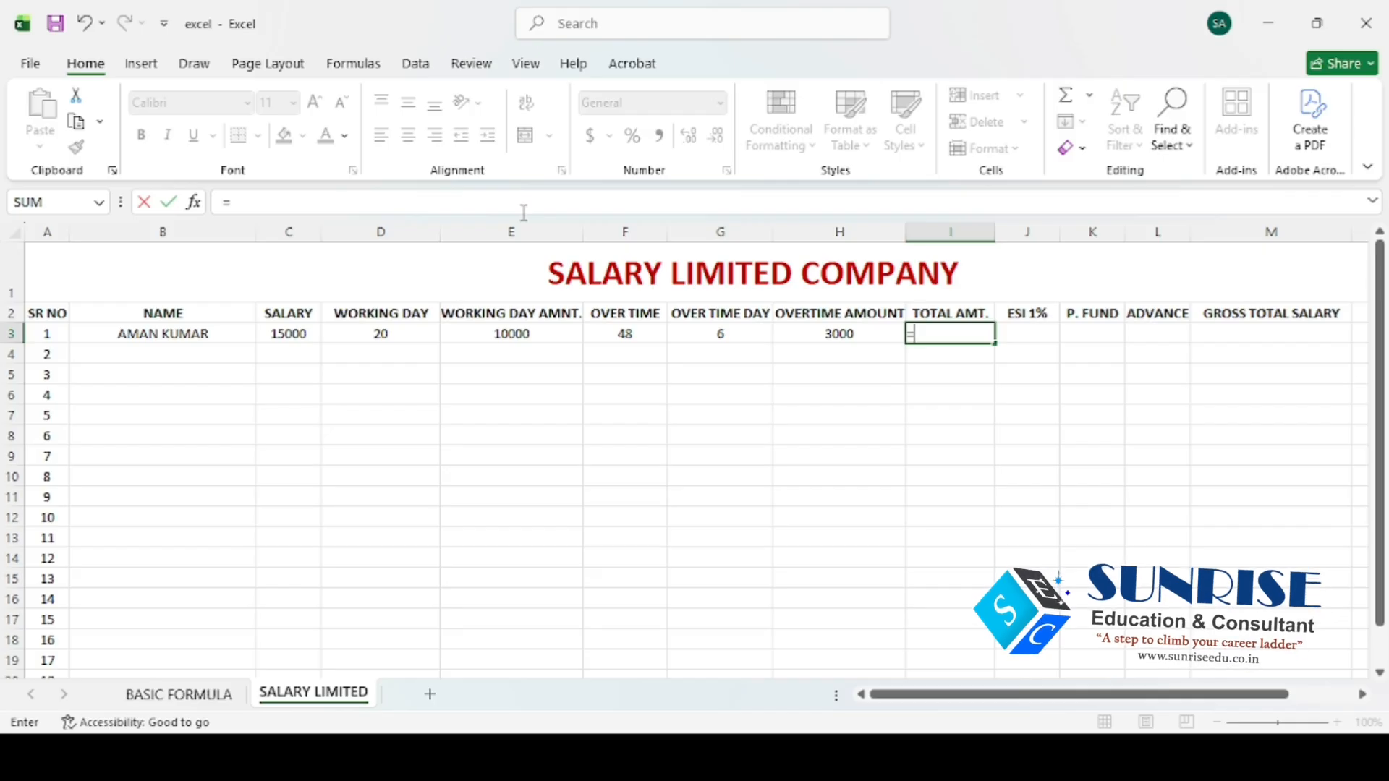
pyautogui.click(568, 341)
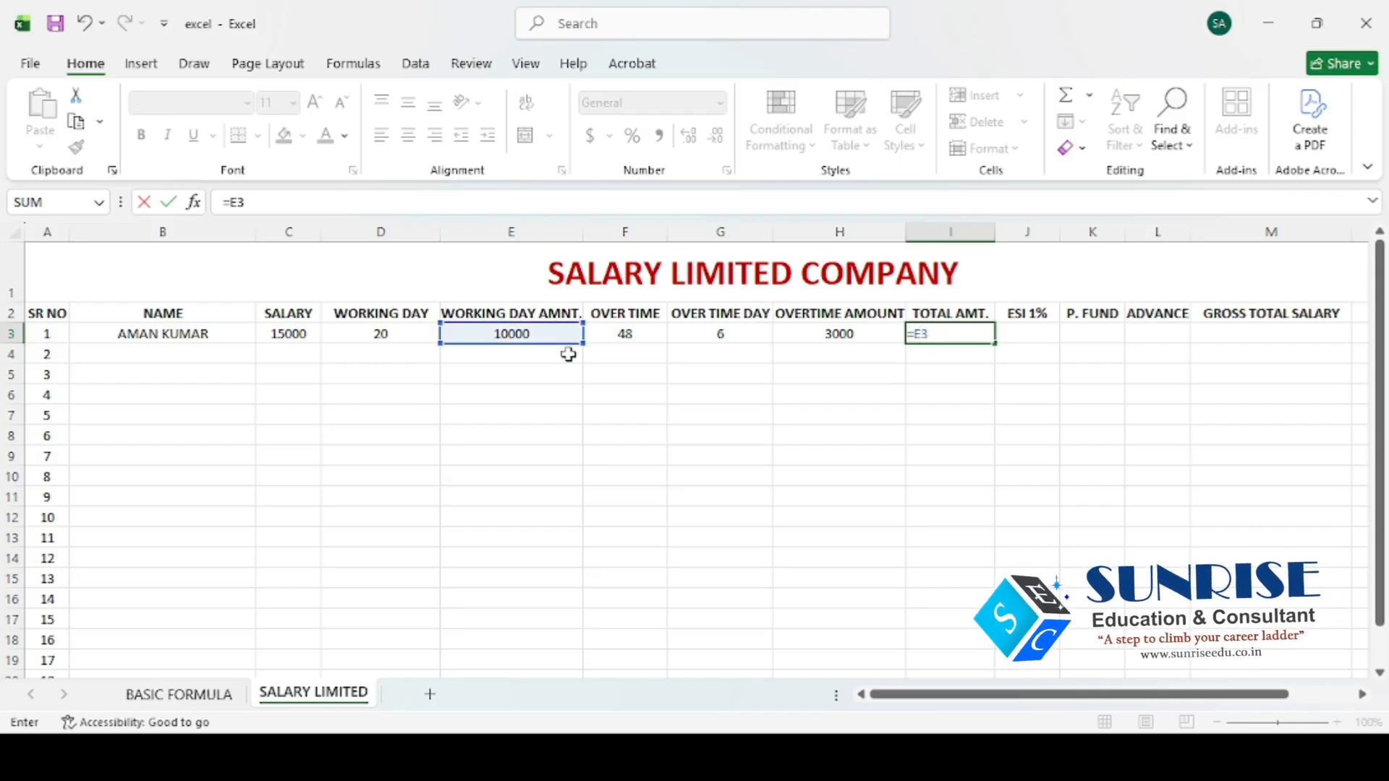
pyautogui.write('+')
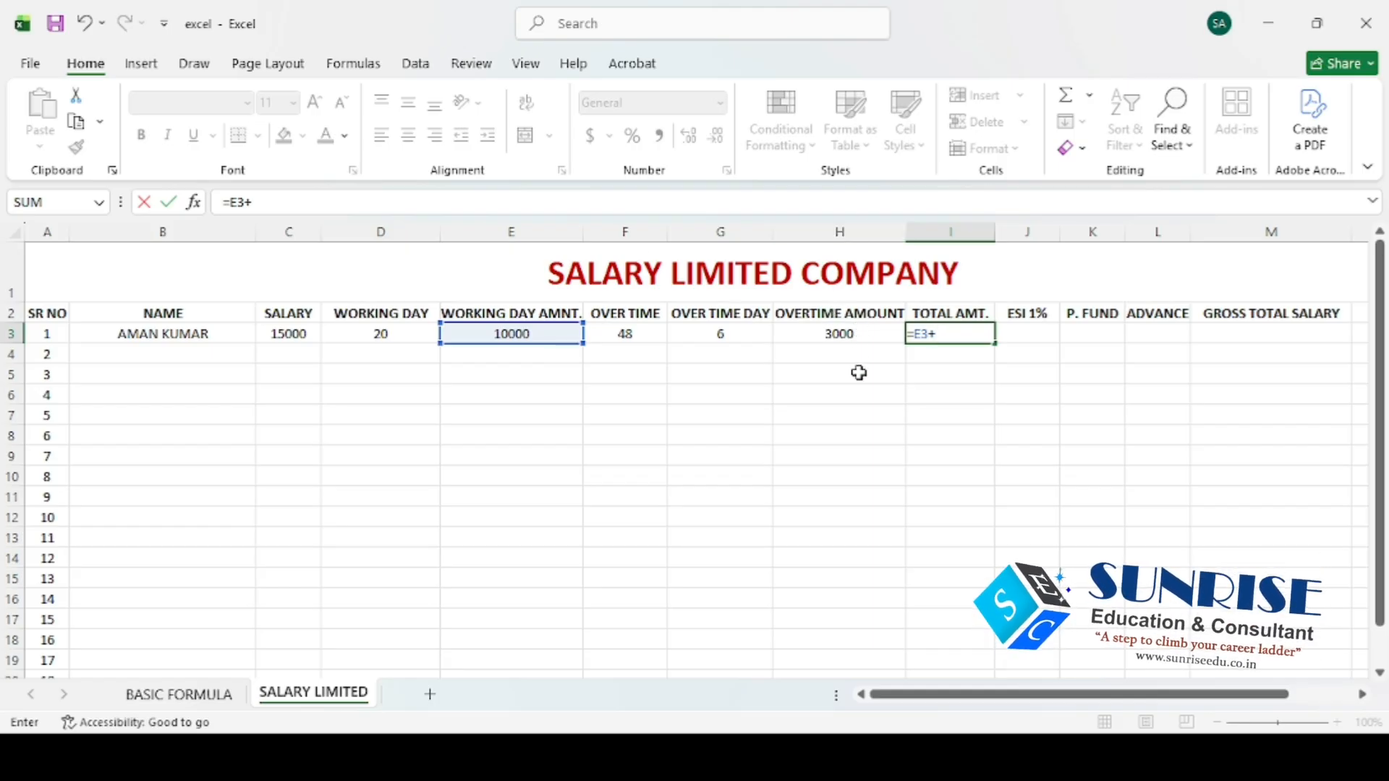
pyautogui.write('H3')
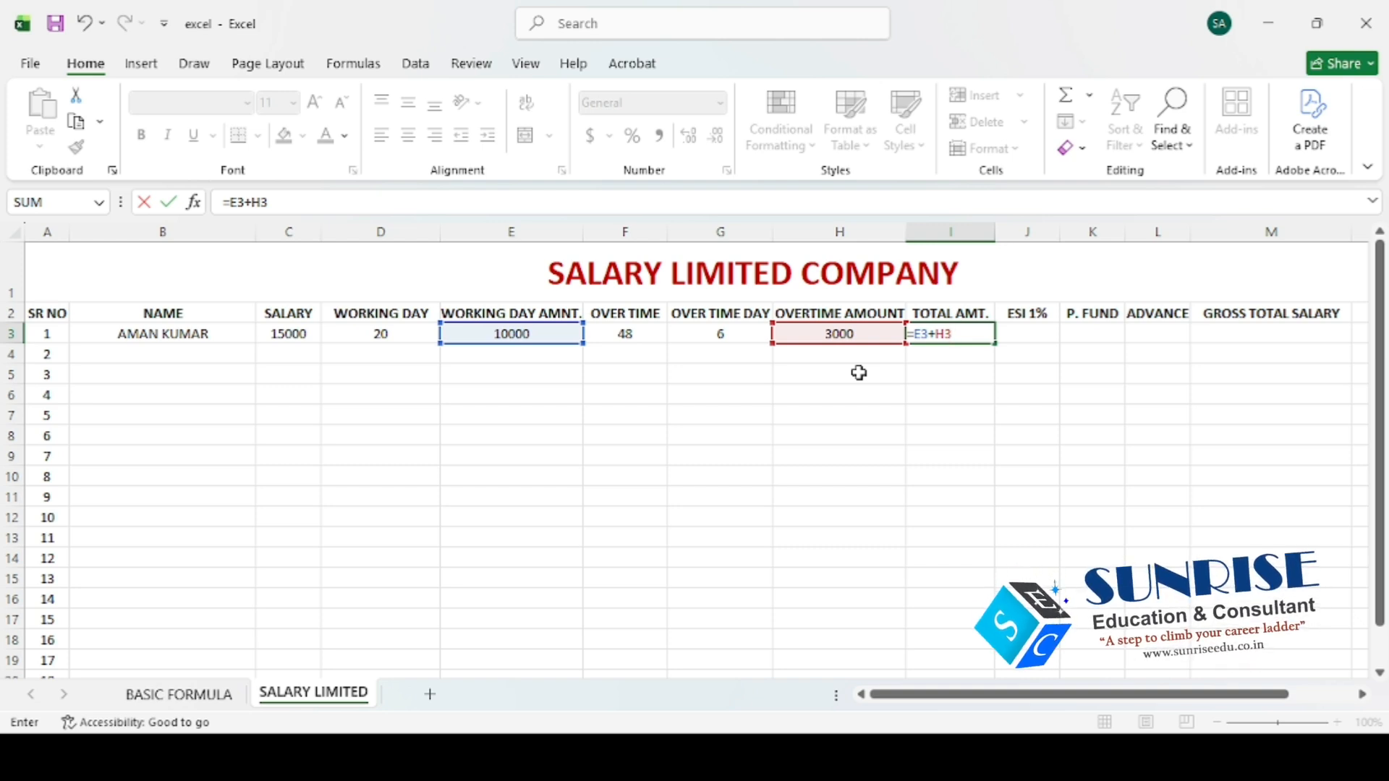
pyautogui.press('Return')
pyautogui.click(966, 327)
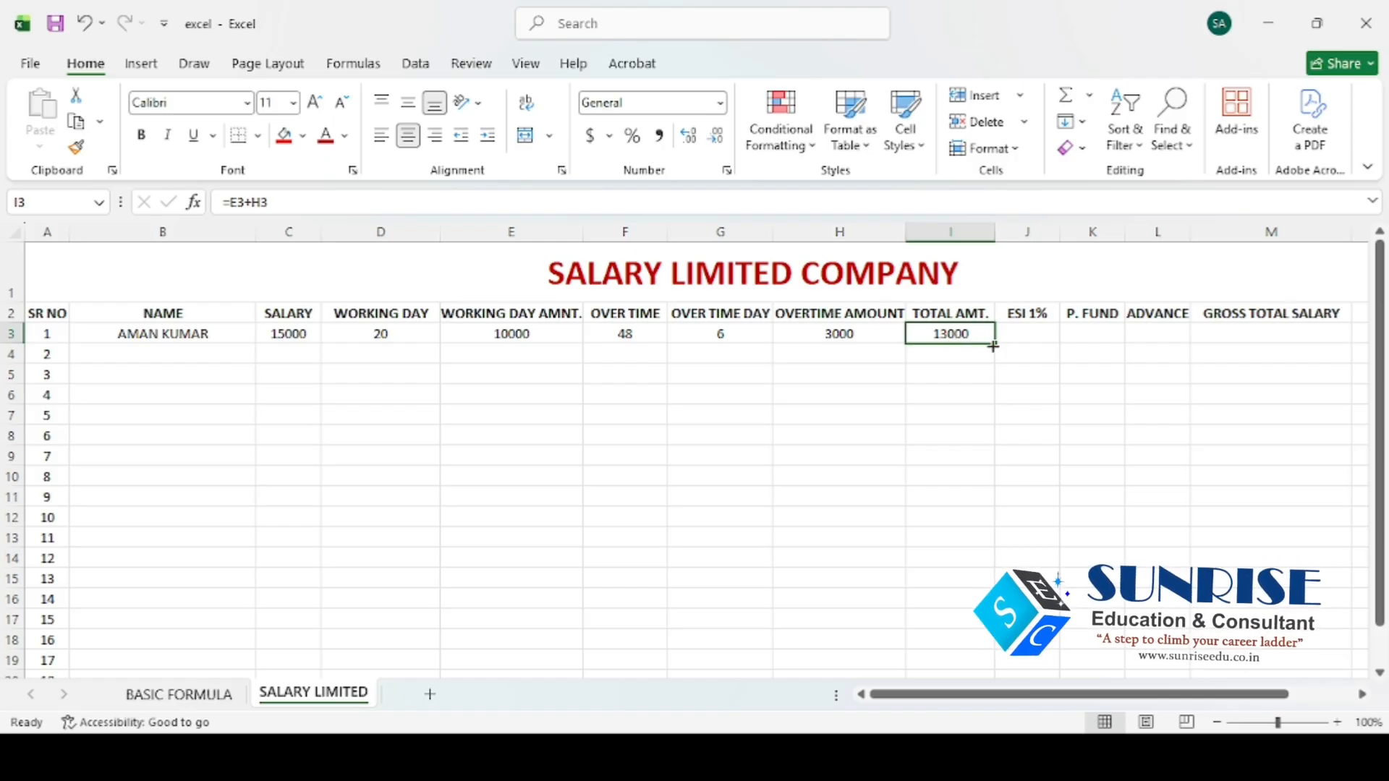
# Calculate the first employee's 1% ESI deduction in cell J3 with the formula =E3*1/100
pyautogui.click(1036, 339)
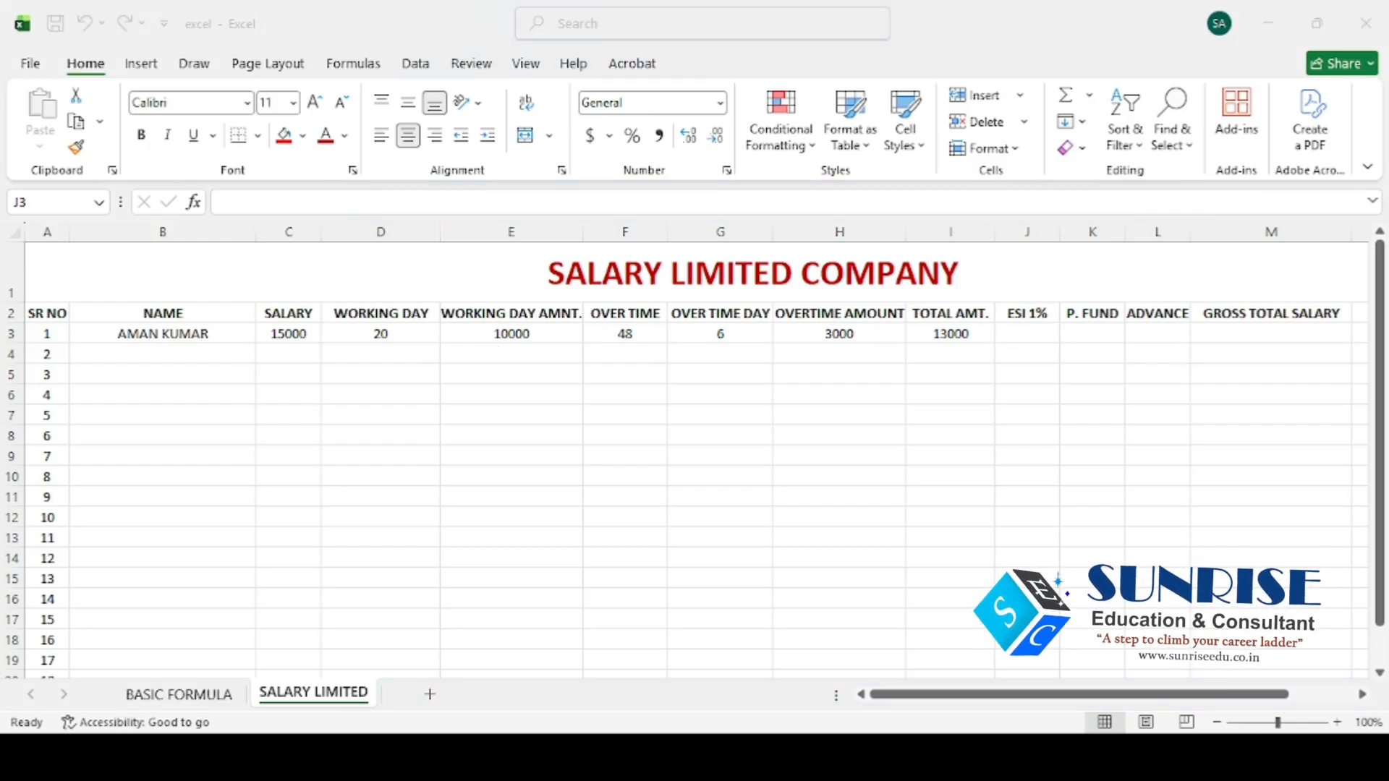
pyautogui.click(482, 334)
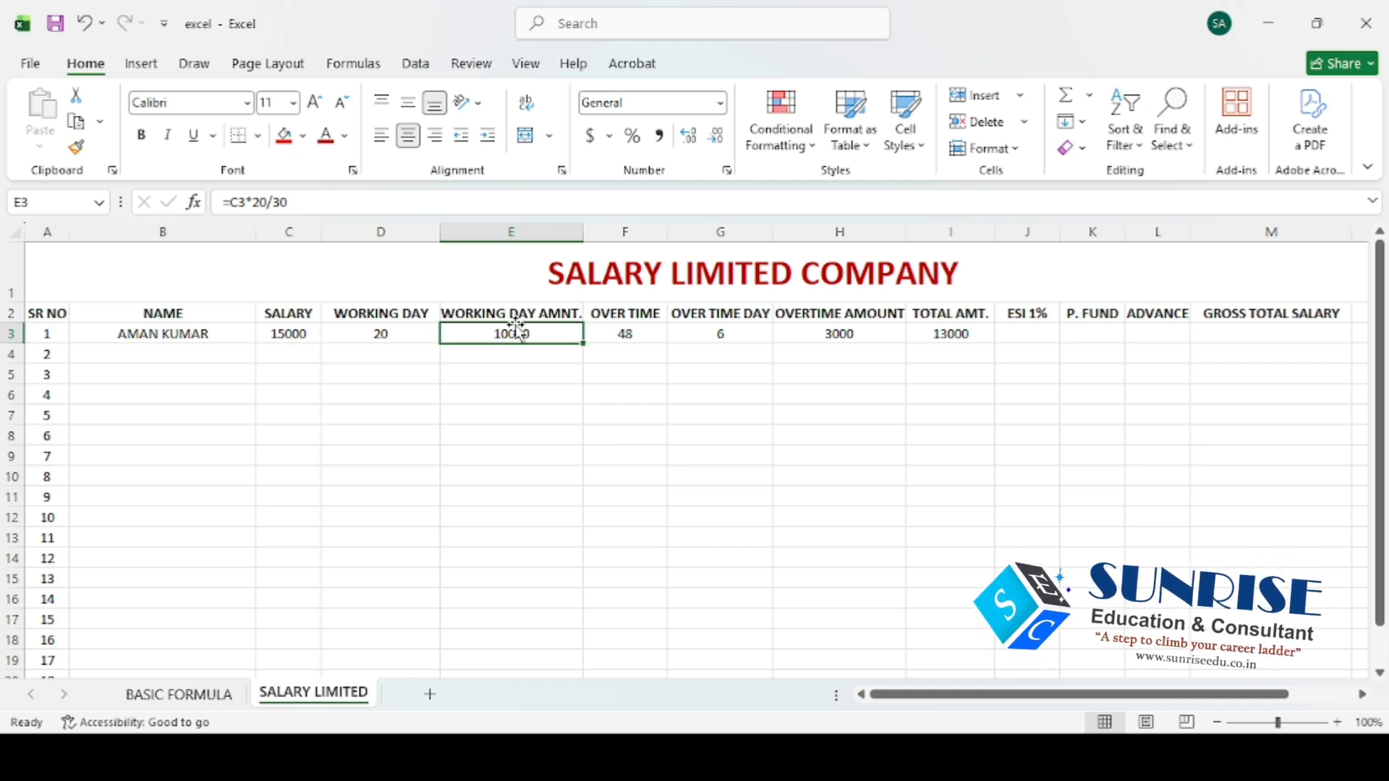
pyautogui.click(1017, 329)
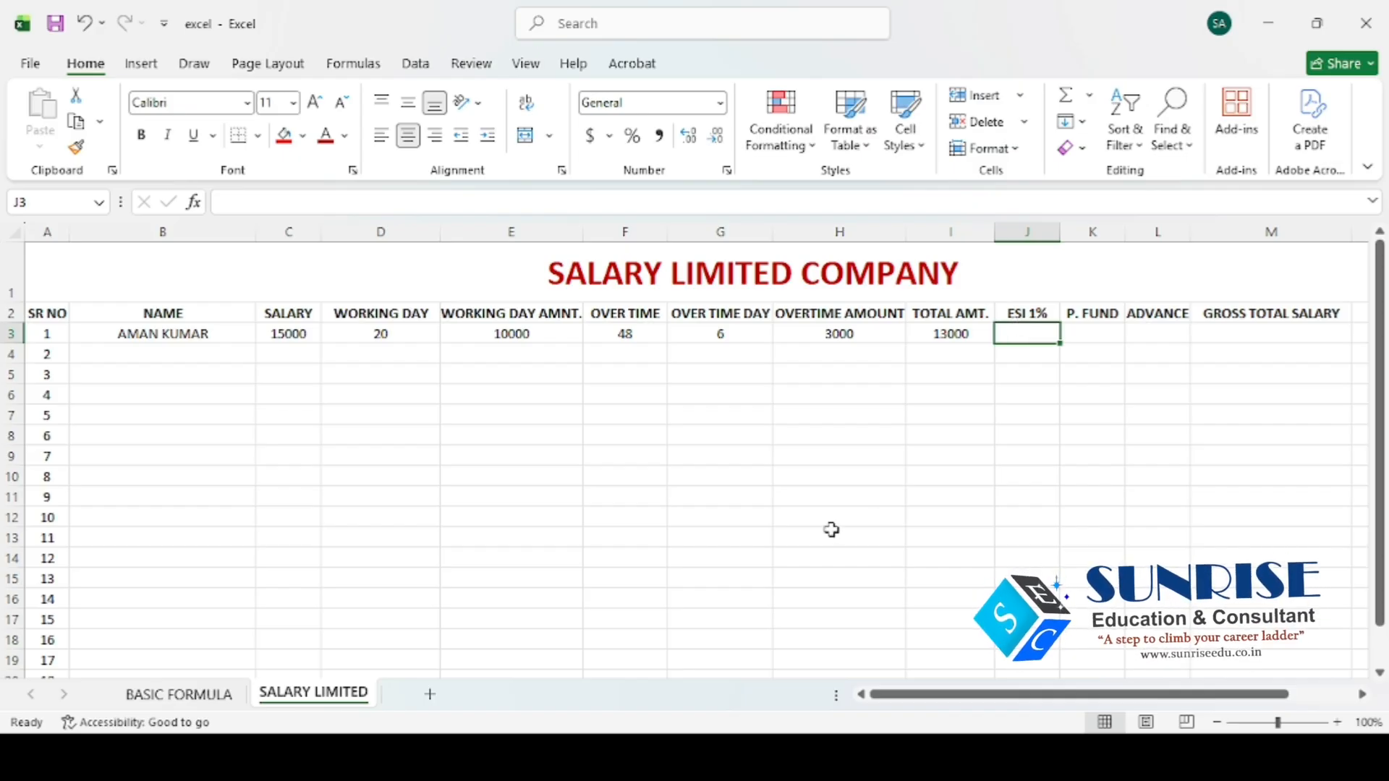
pyautogui.write('=')
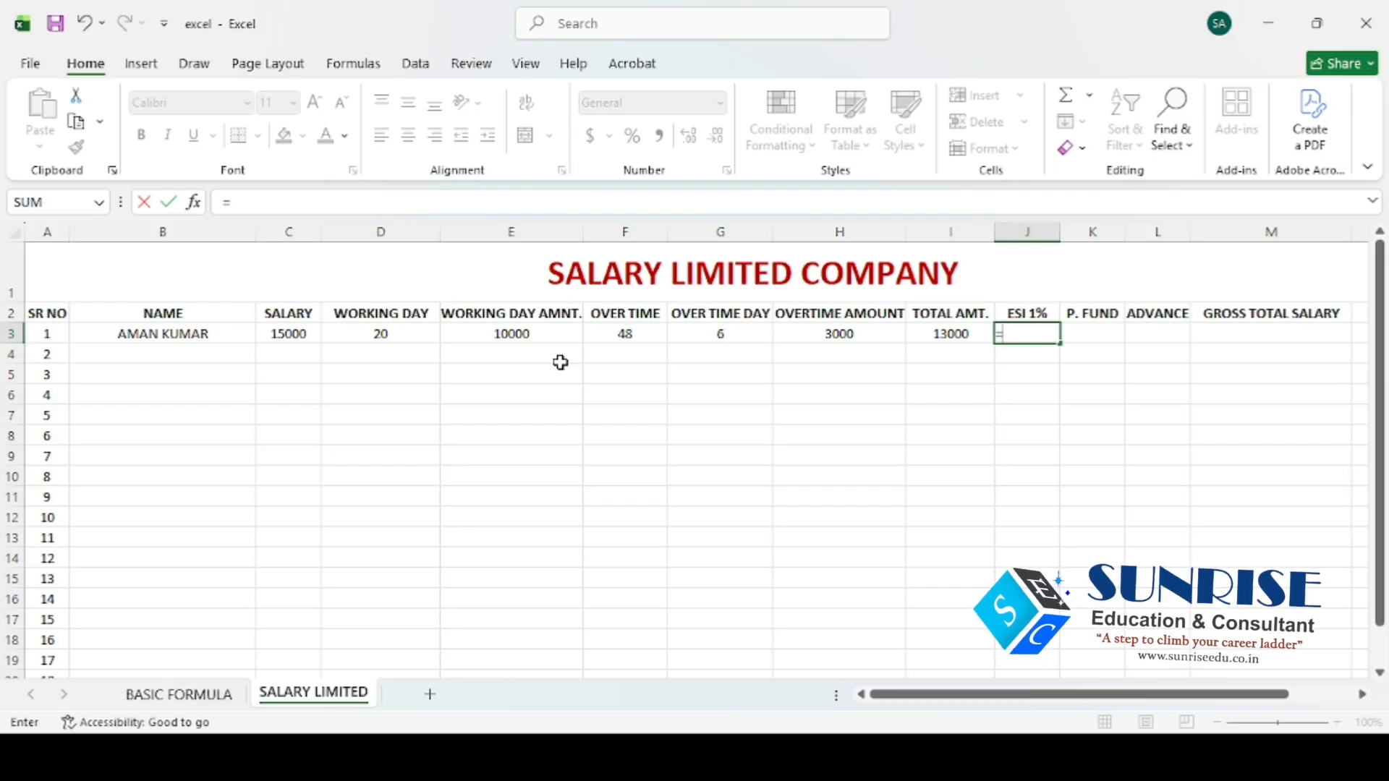
pyautogui.write('E3*1')
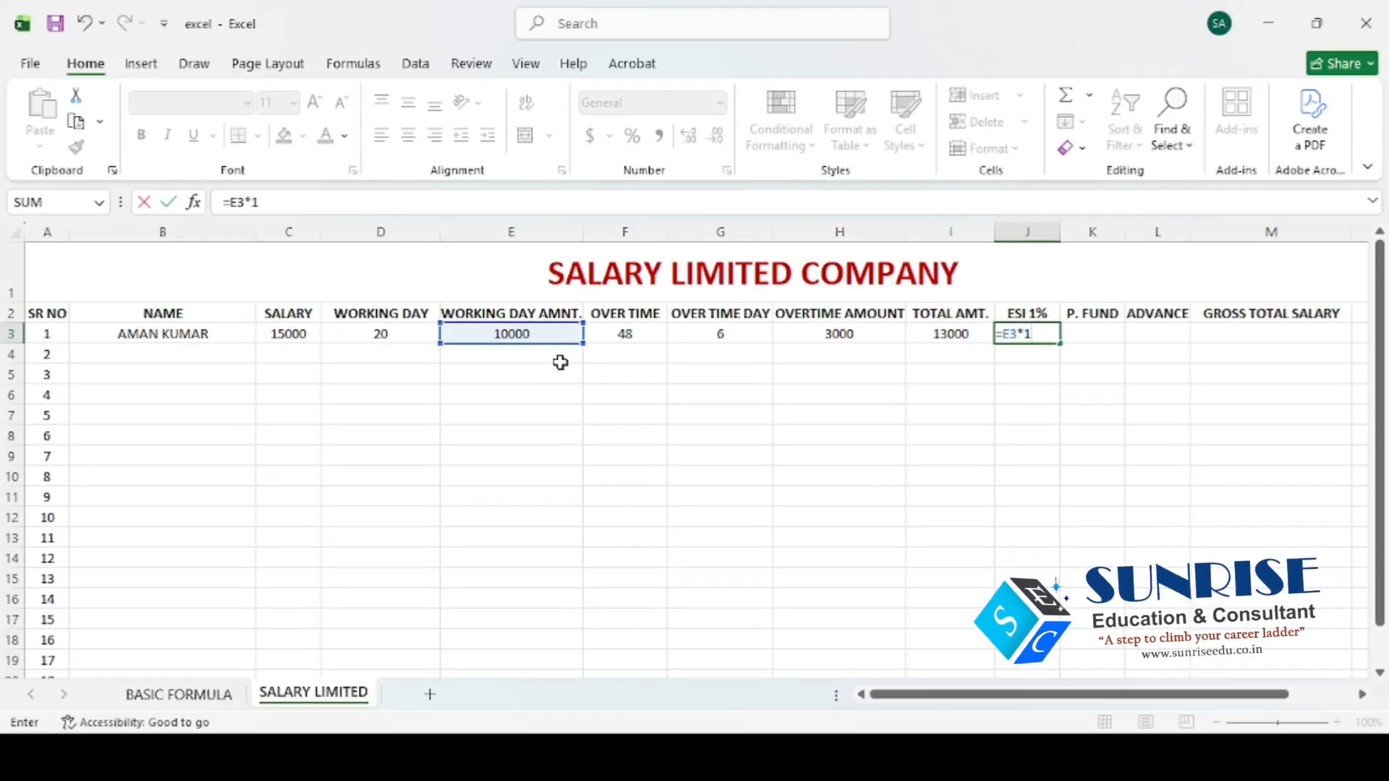
pyautogui.write('/100')
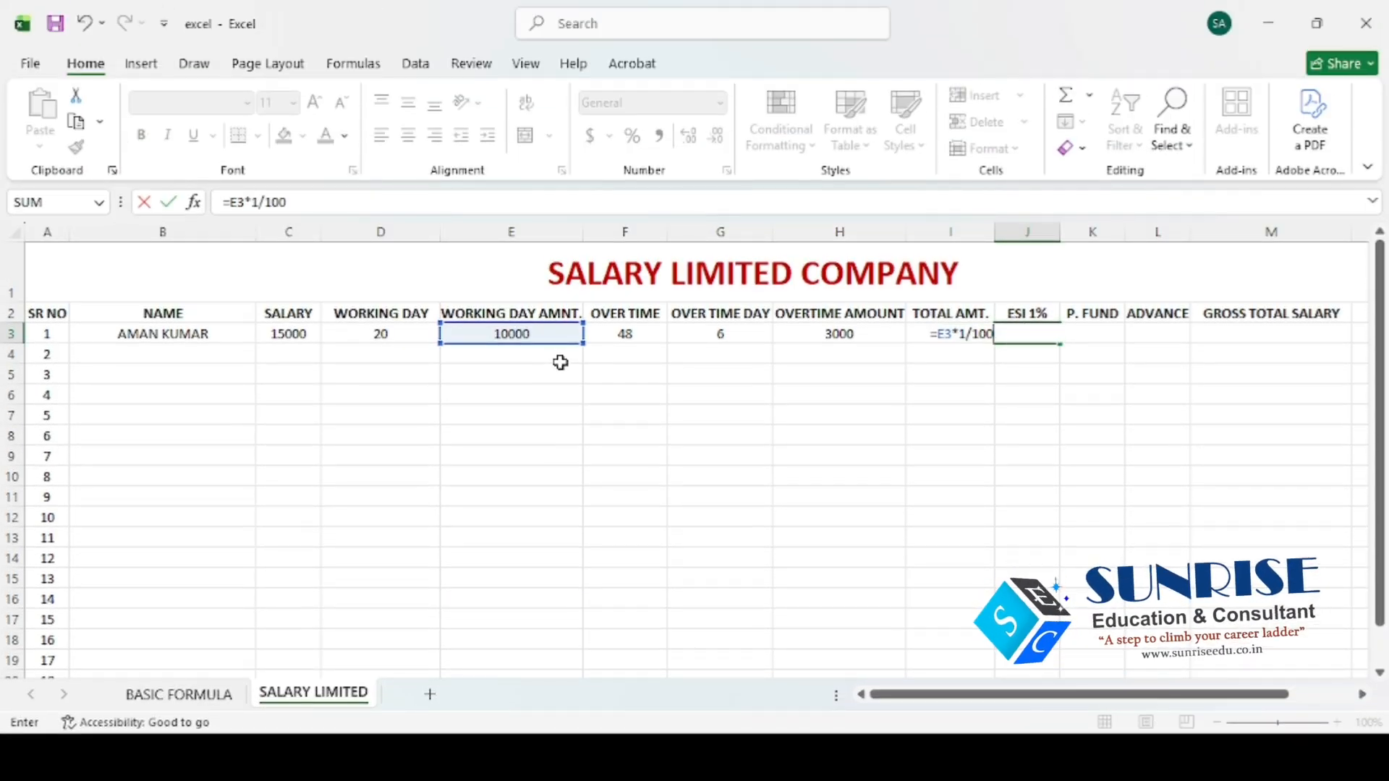
pyautogui.press('Return')
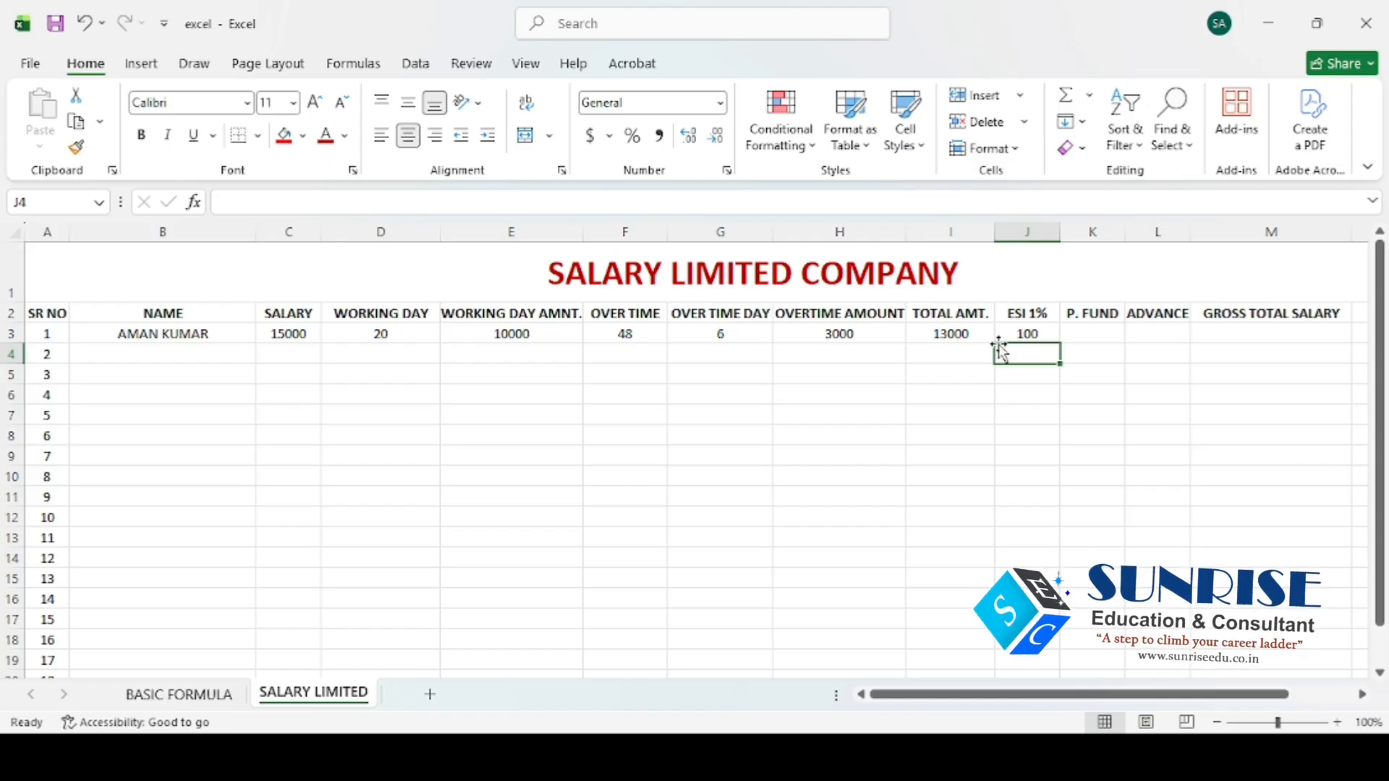
pyautogui.click(1018, 335)
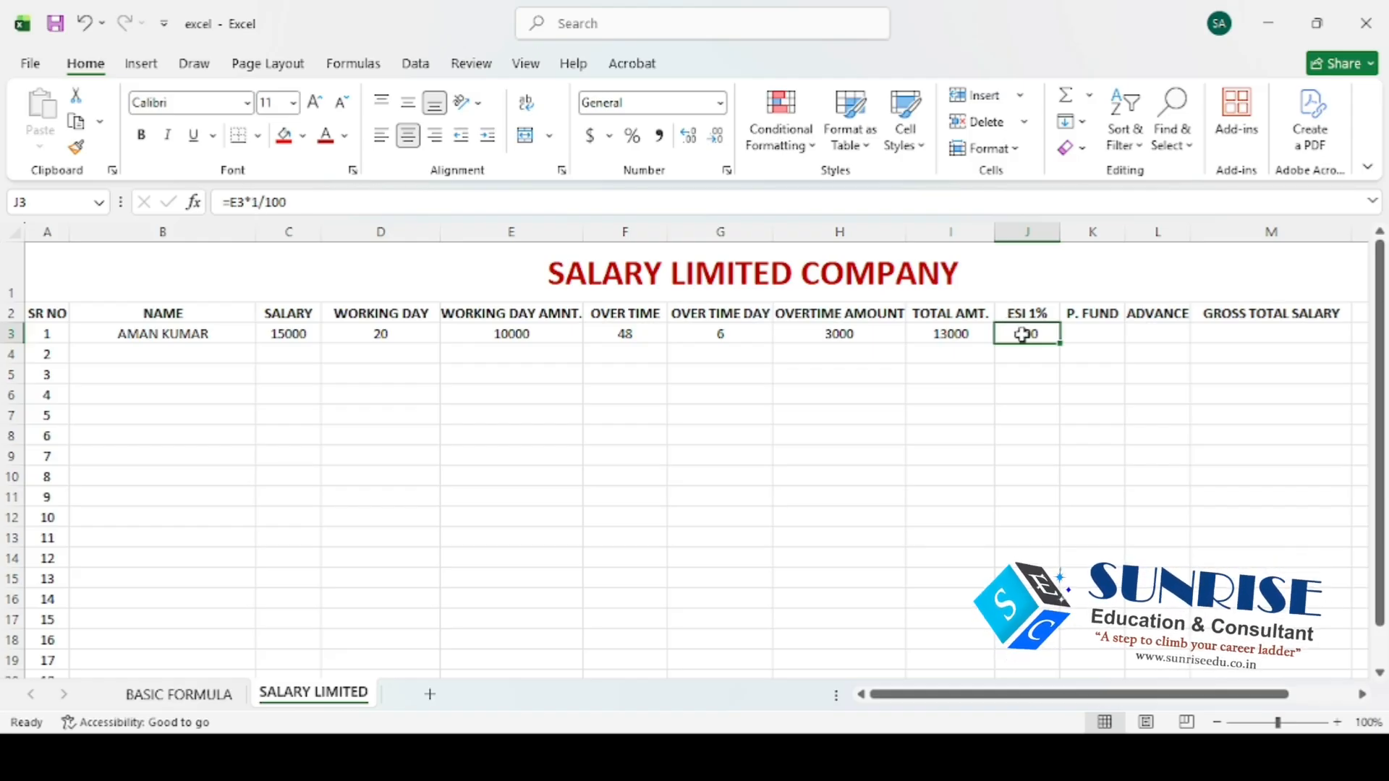
# Calculate the first employee's provident fund deduction in cell K3 with the formula =E3*9/100
pyautogui.click(1088, 333)
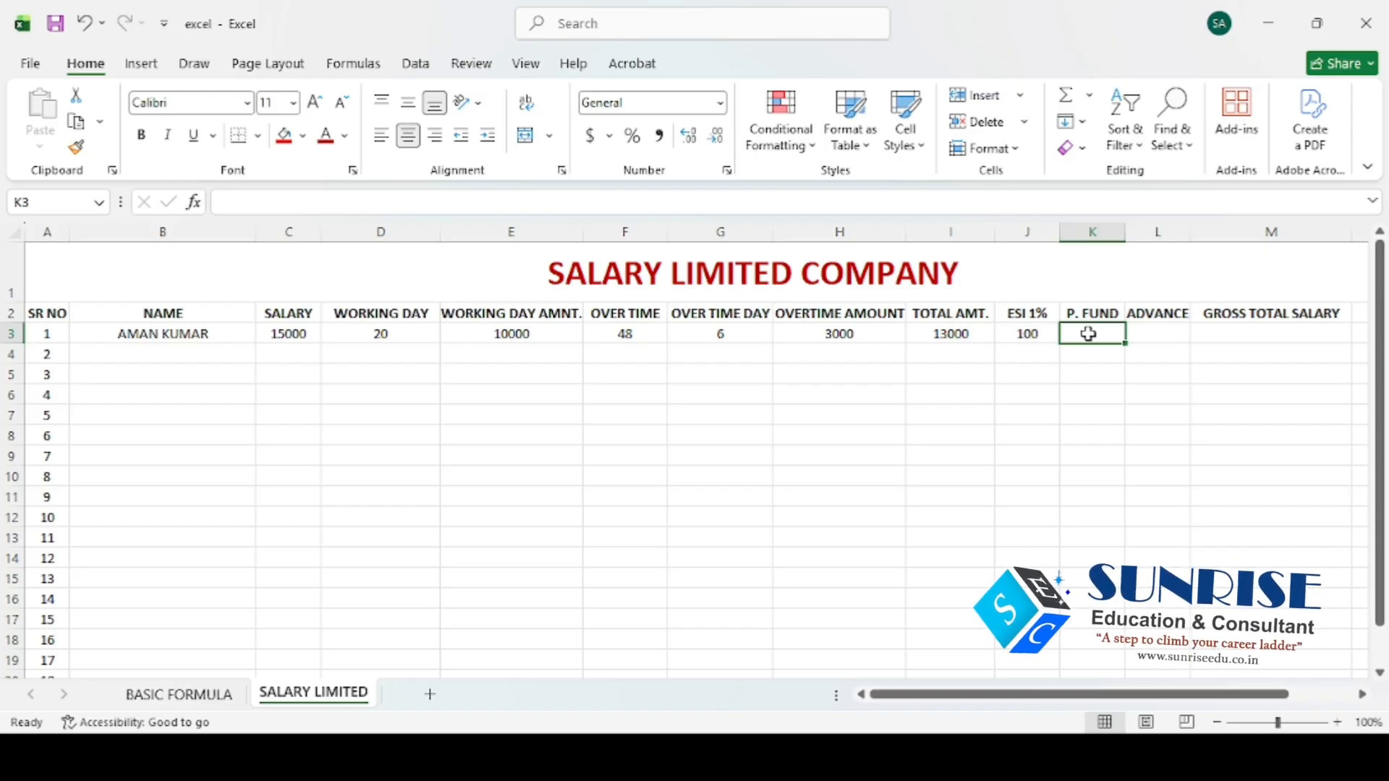
pyautogui.write('=')
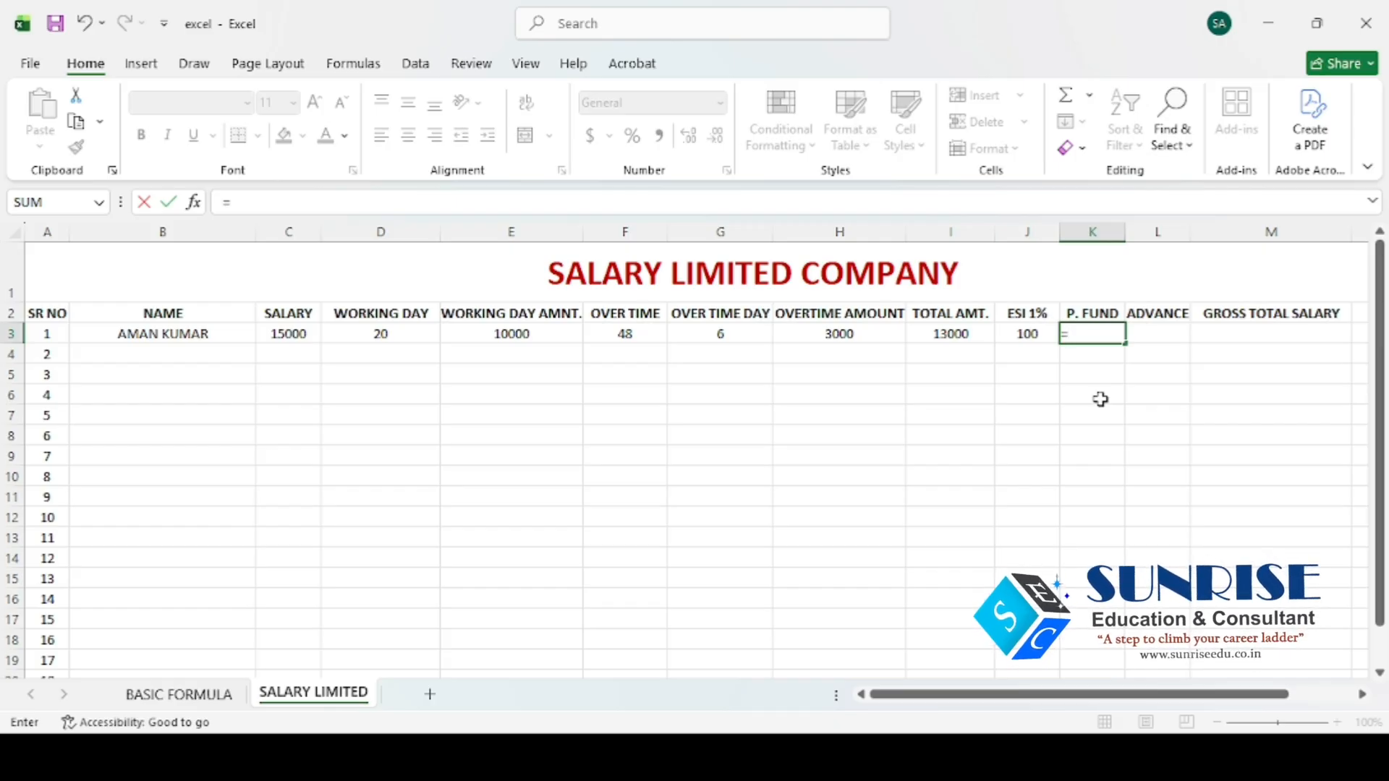
pyautogui.write('E3')
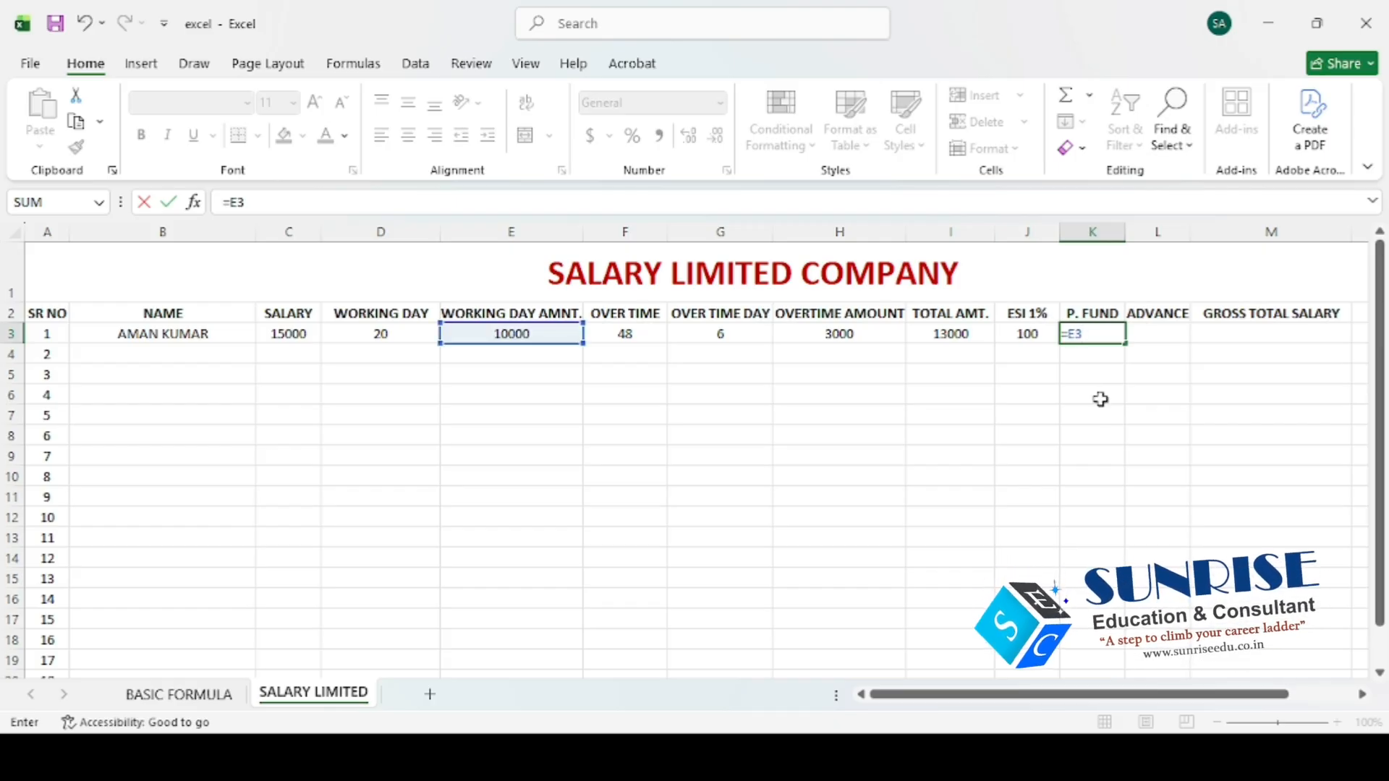
pyautogui.write('*')
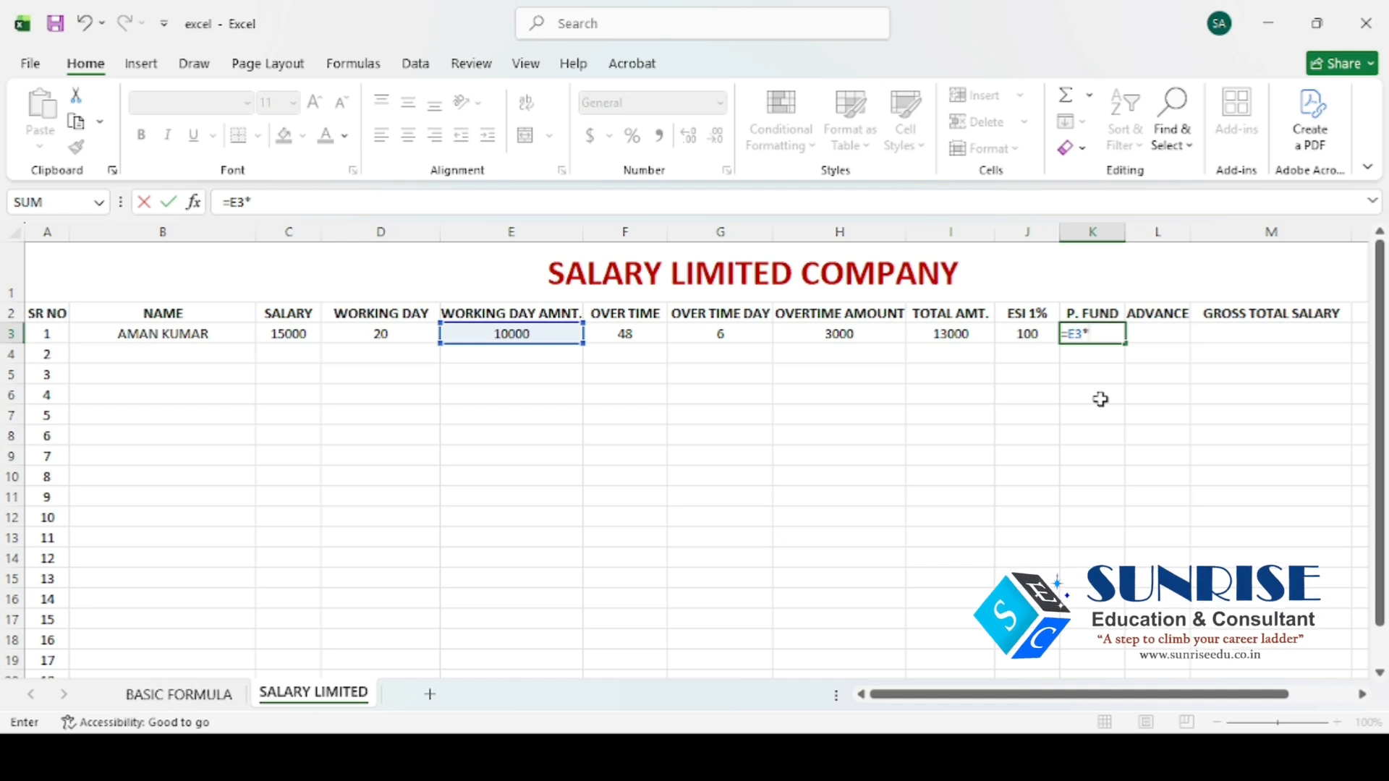
pyautogui.write('9')
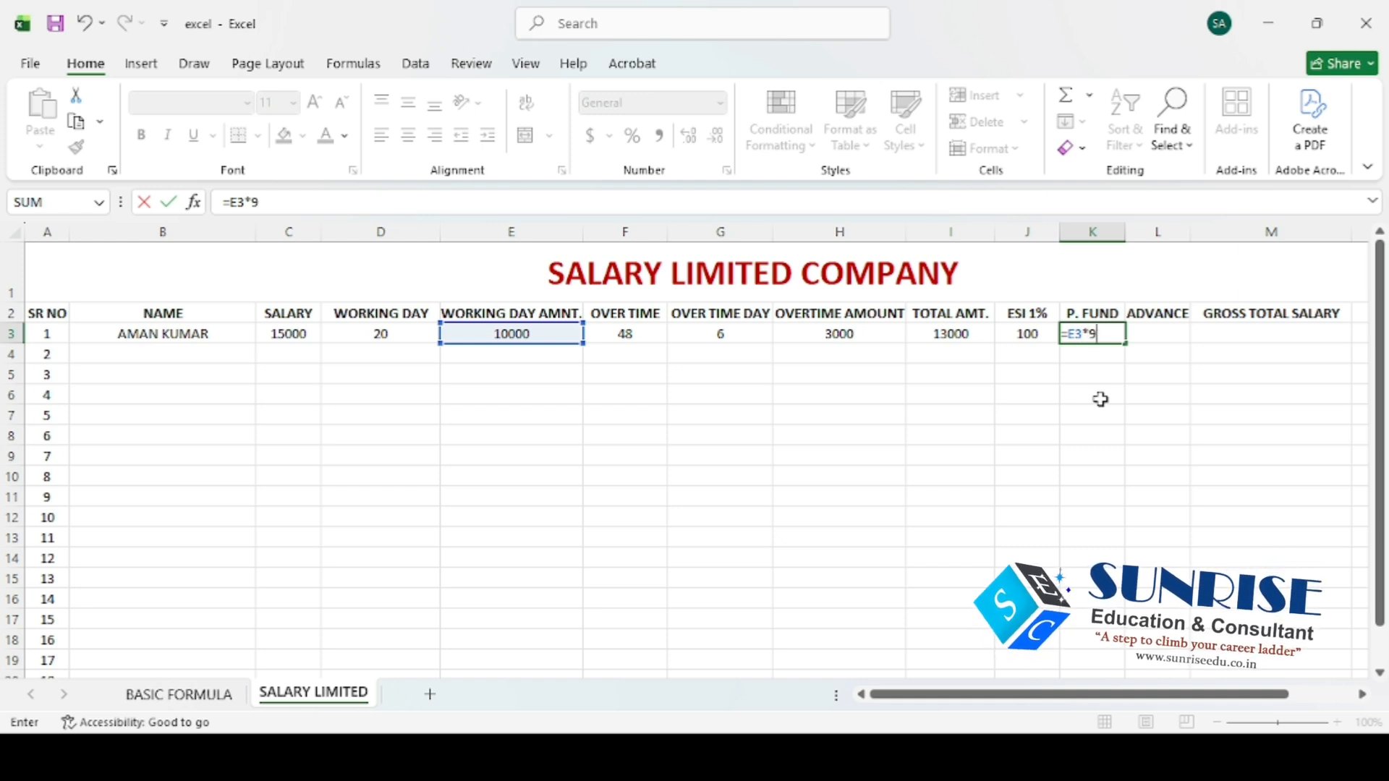
pyautogui.write('/100')
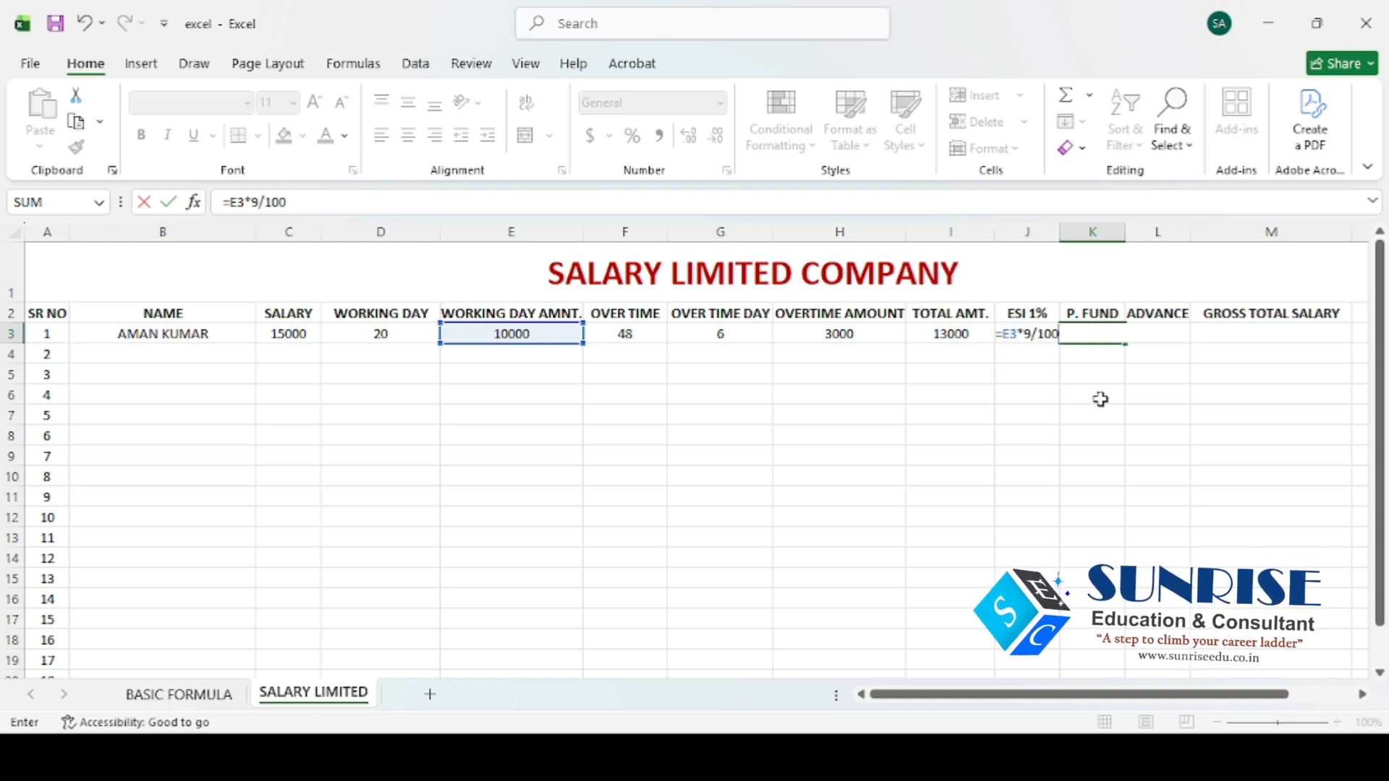
pyautogui.press('Return')
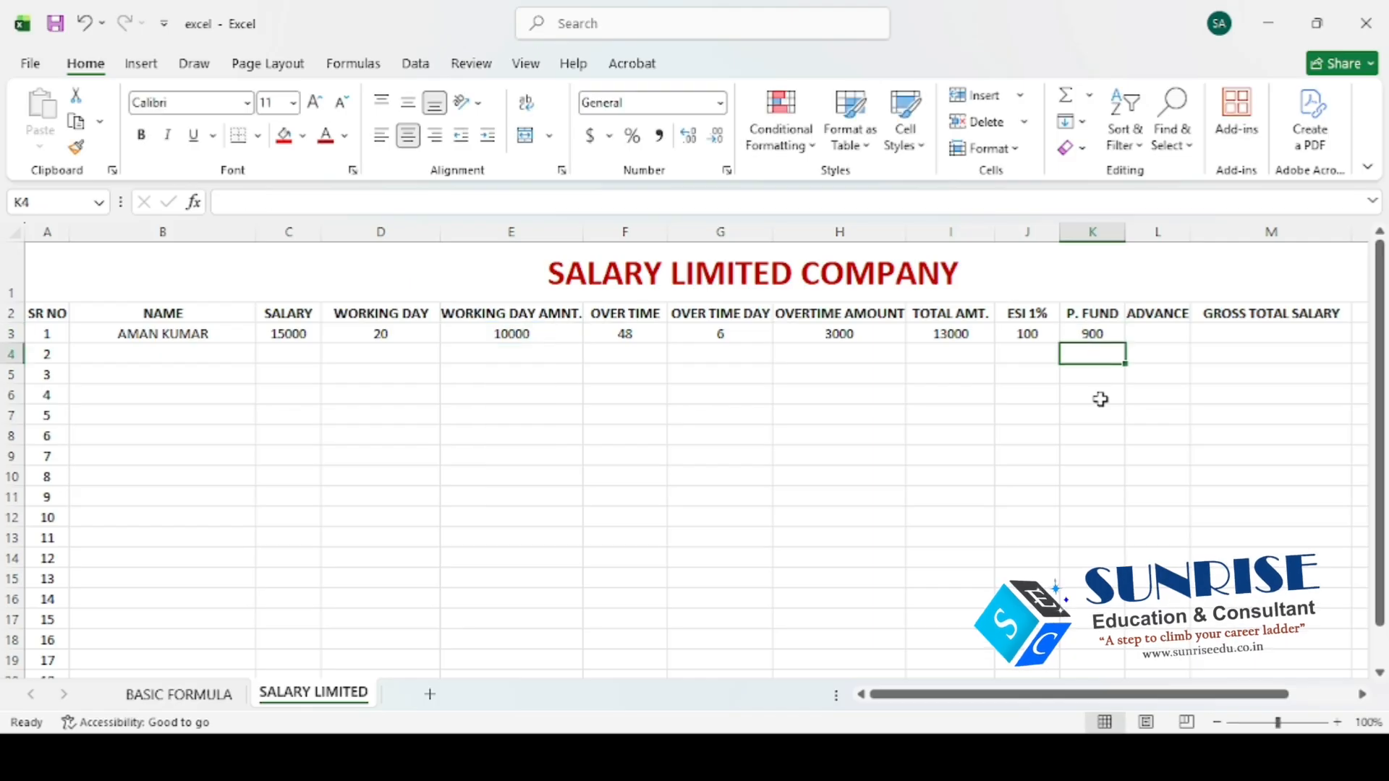
pyautogui.click(1100, 337)
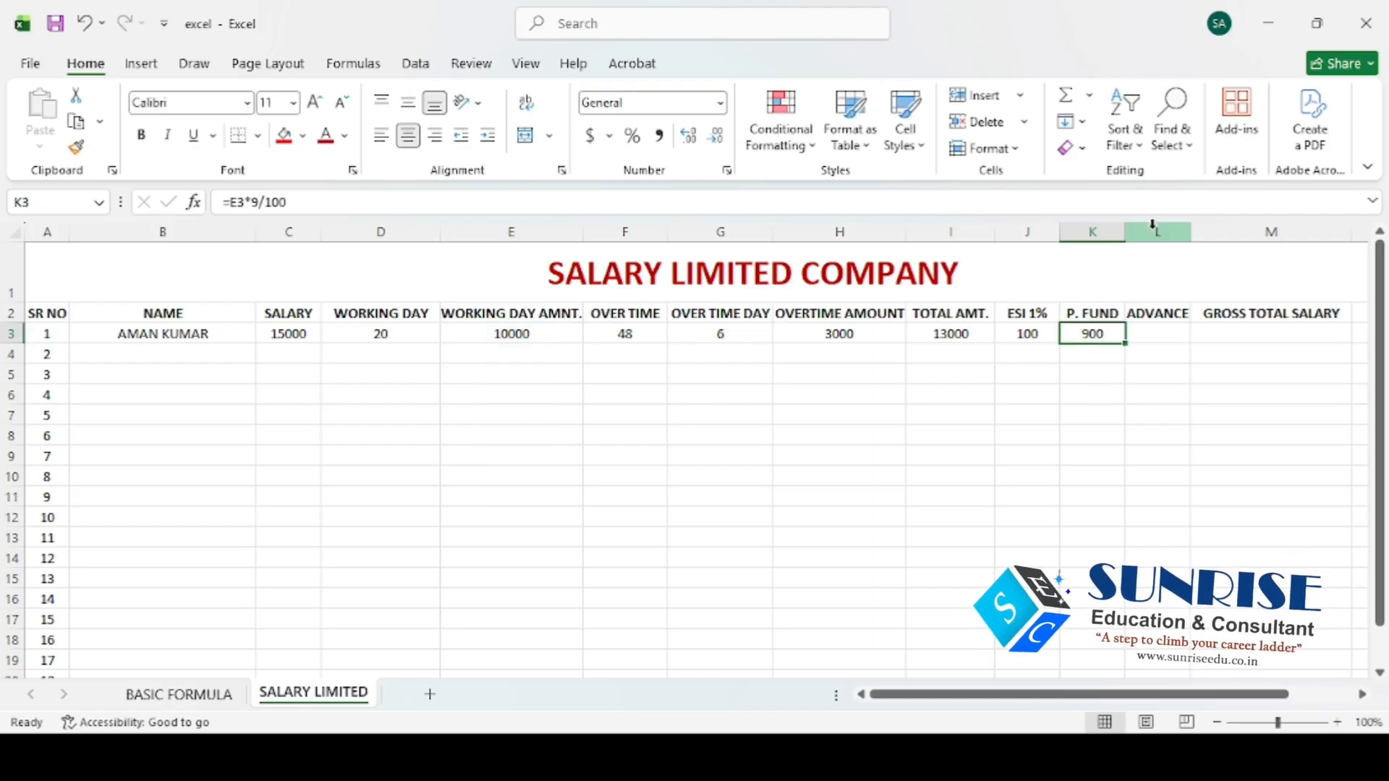
# Widen column K slightly and change its header in K2 to "P. FUND 9%"
pyautogui.moveTo(1124, 230); pyautogui.dragTo(1144, 230)
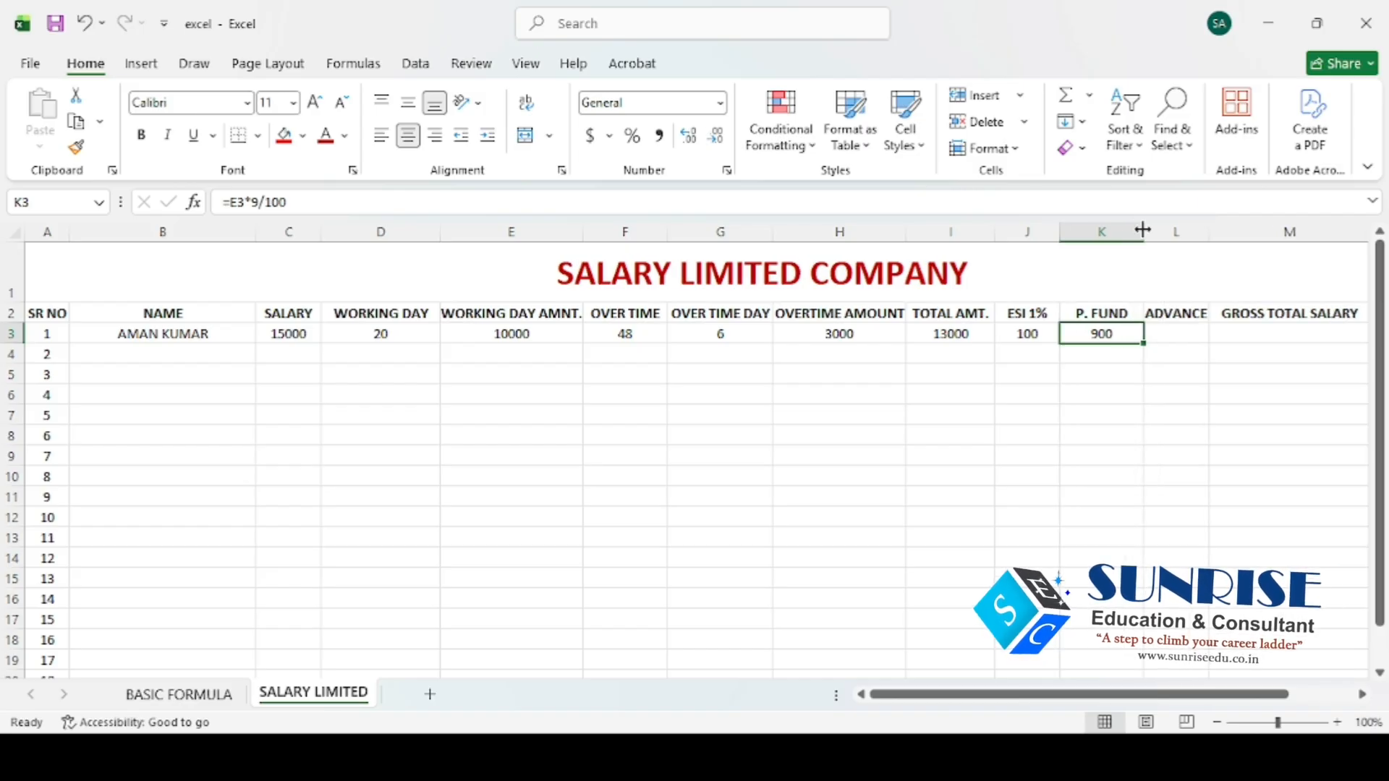
pyautogui.doubleClick(1133, 313)
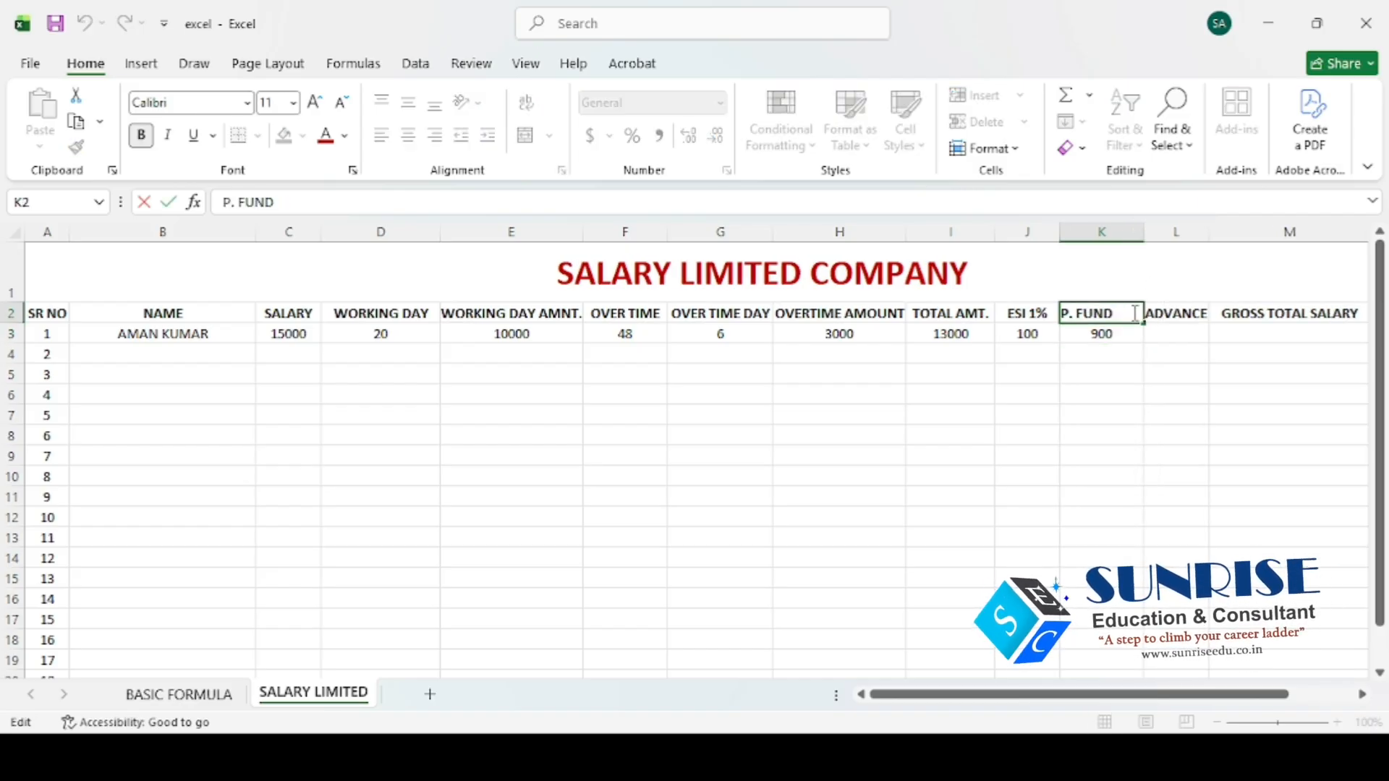
pyautogui.write('9%')
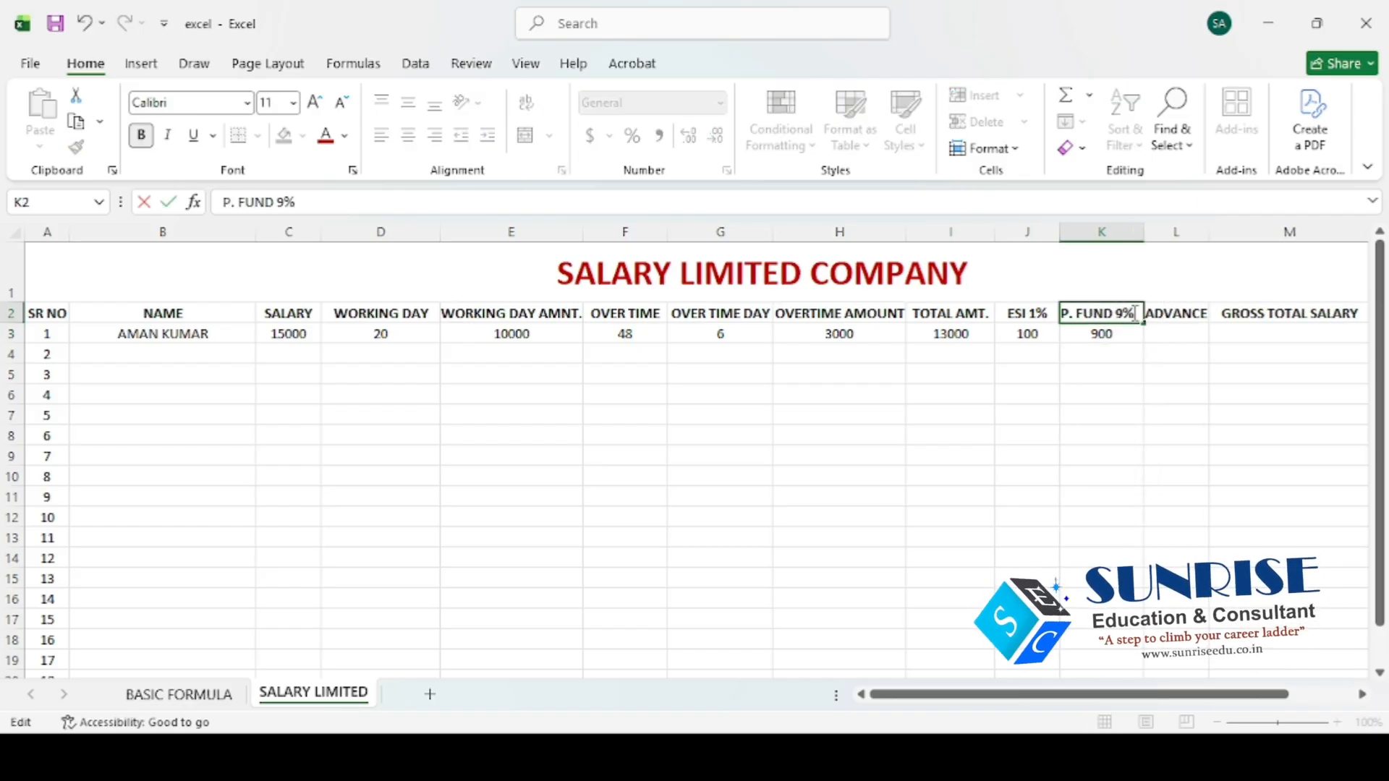
pyautogui.press('Return')
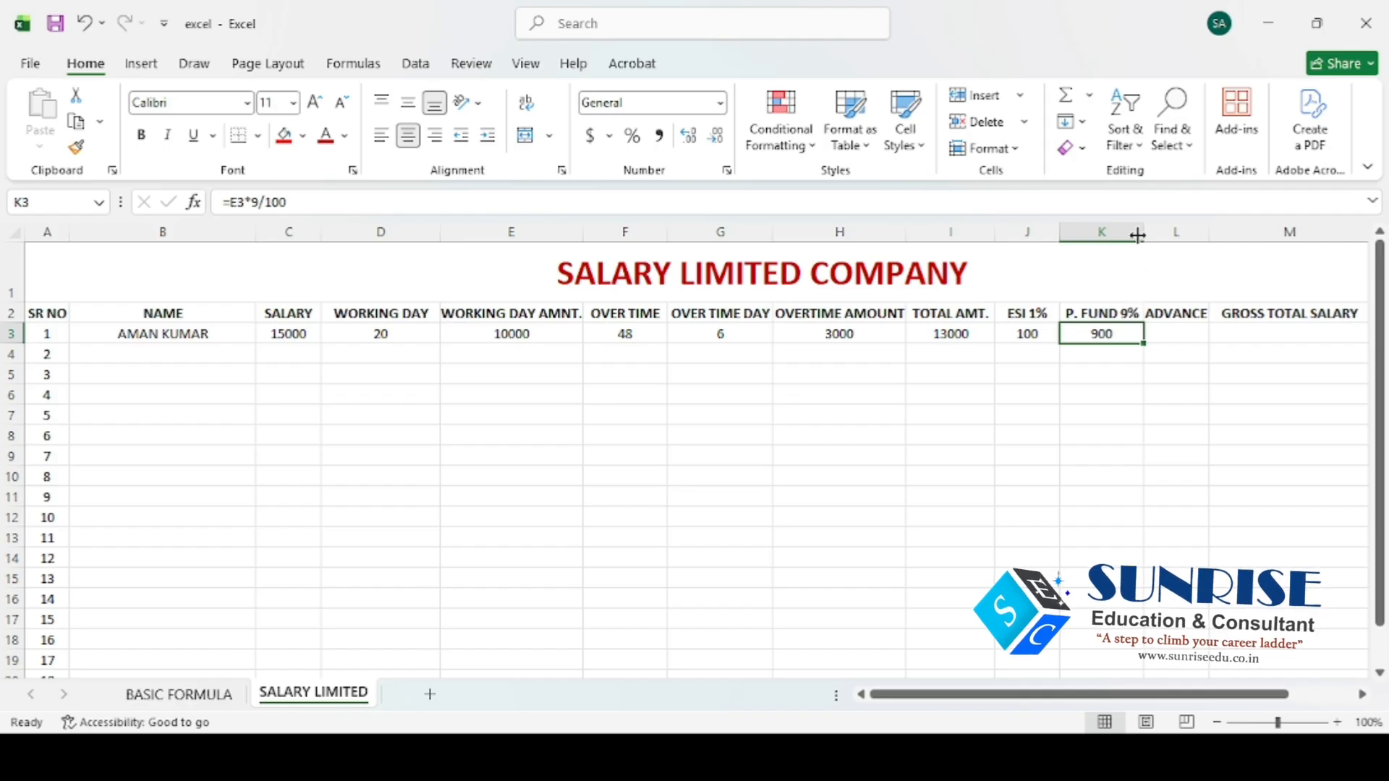
# Enter an advance of 6000 for the first employee in cell L3
pyautogui.click(1185, 333)
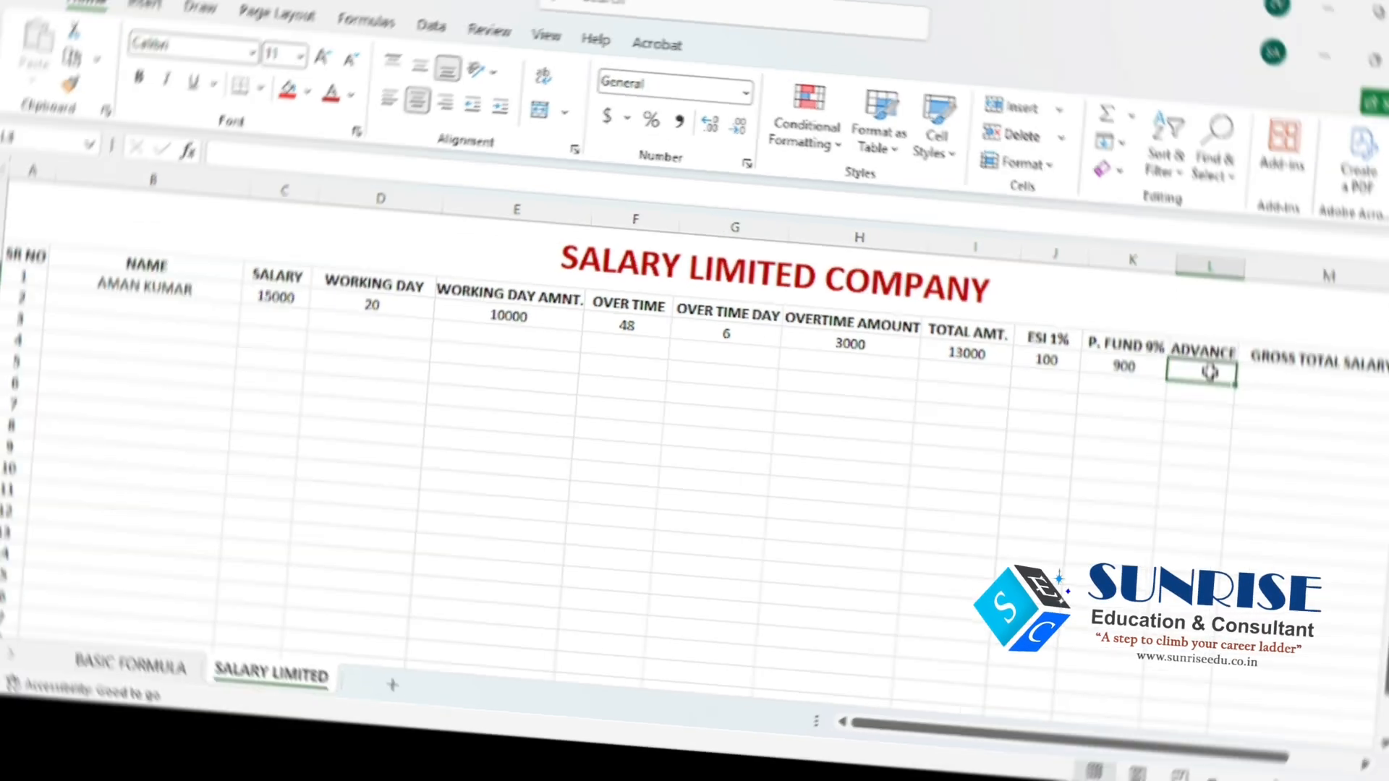
pyautogui.click(873, 281)
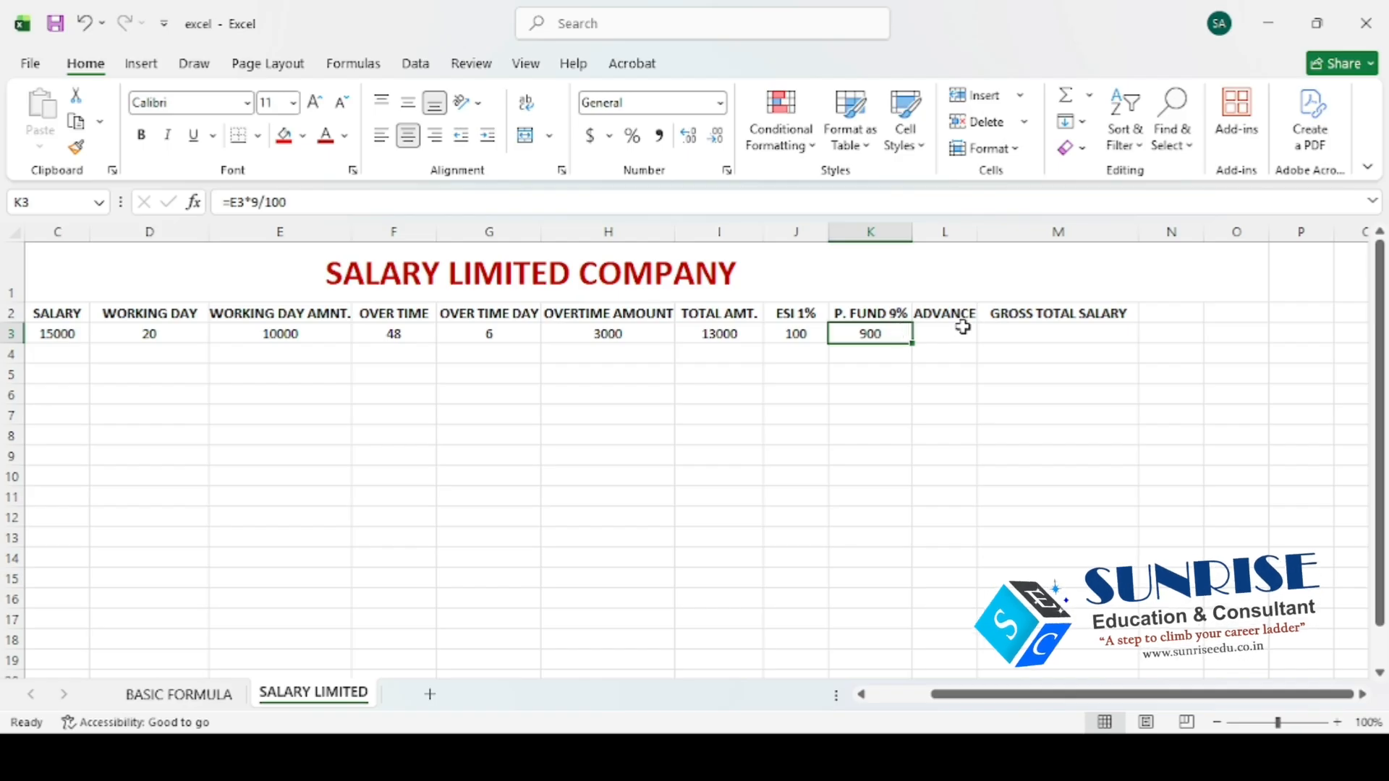
pyautogui.click(942, 333)
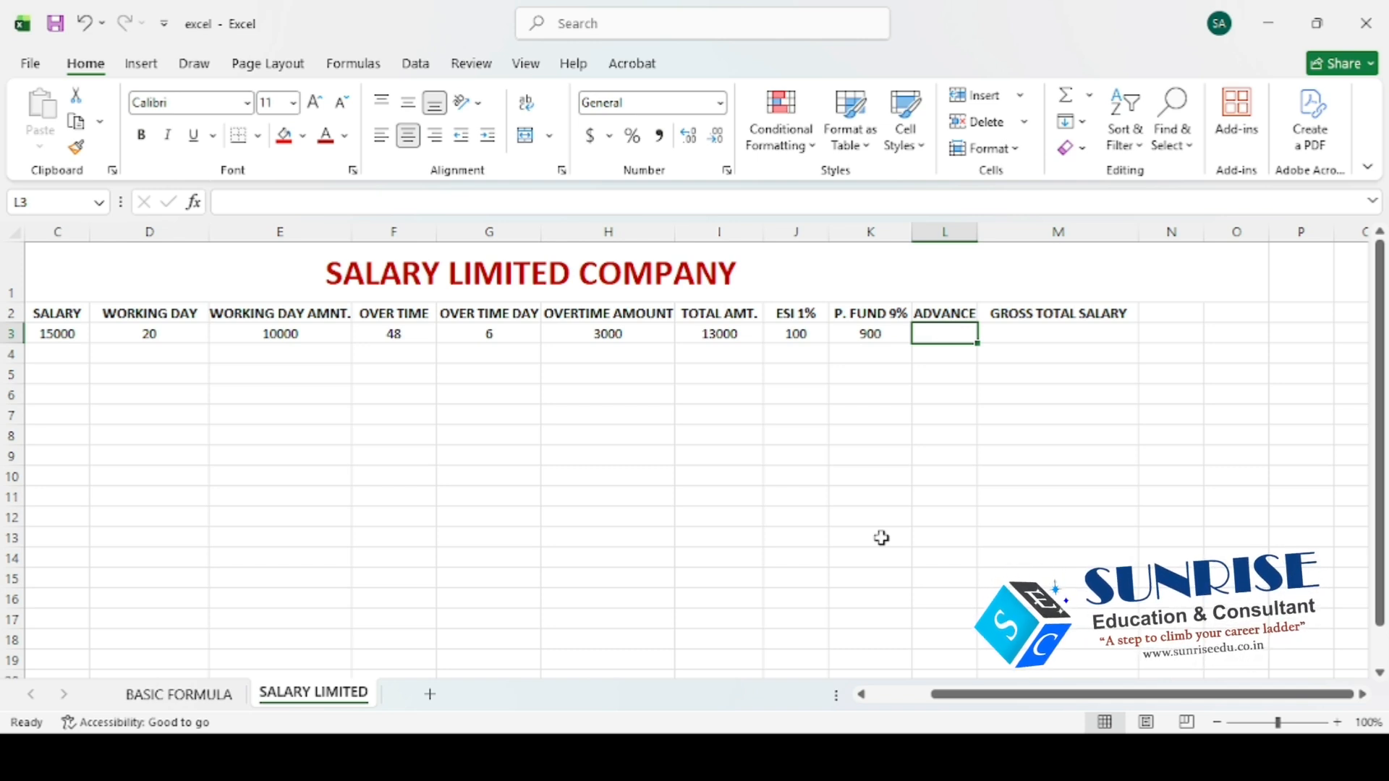
pyautogui.write('6000')
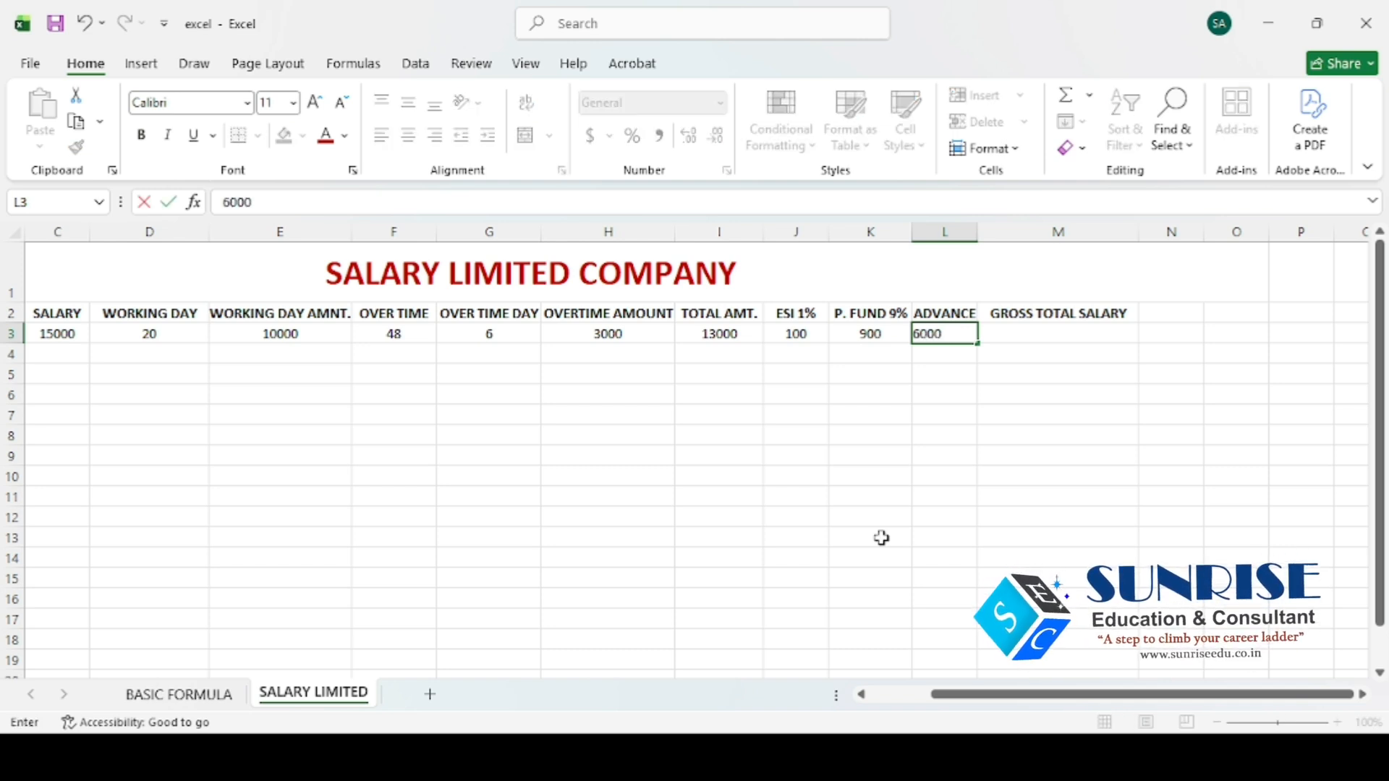
pyautogui.press('Tab')
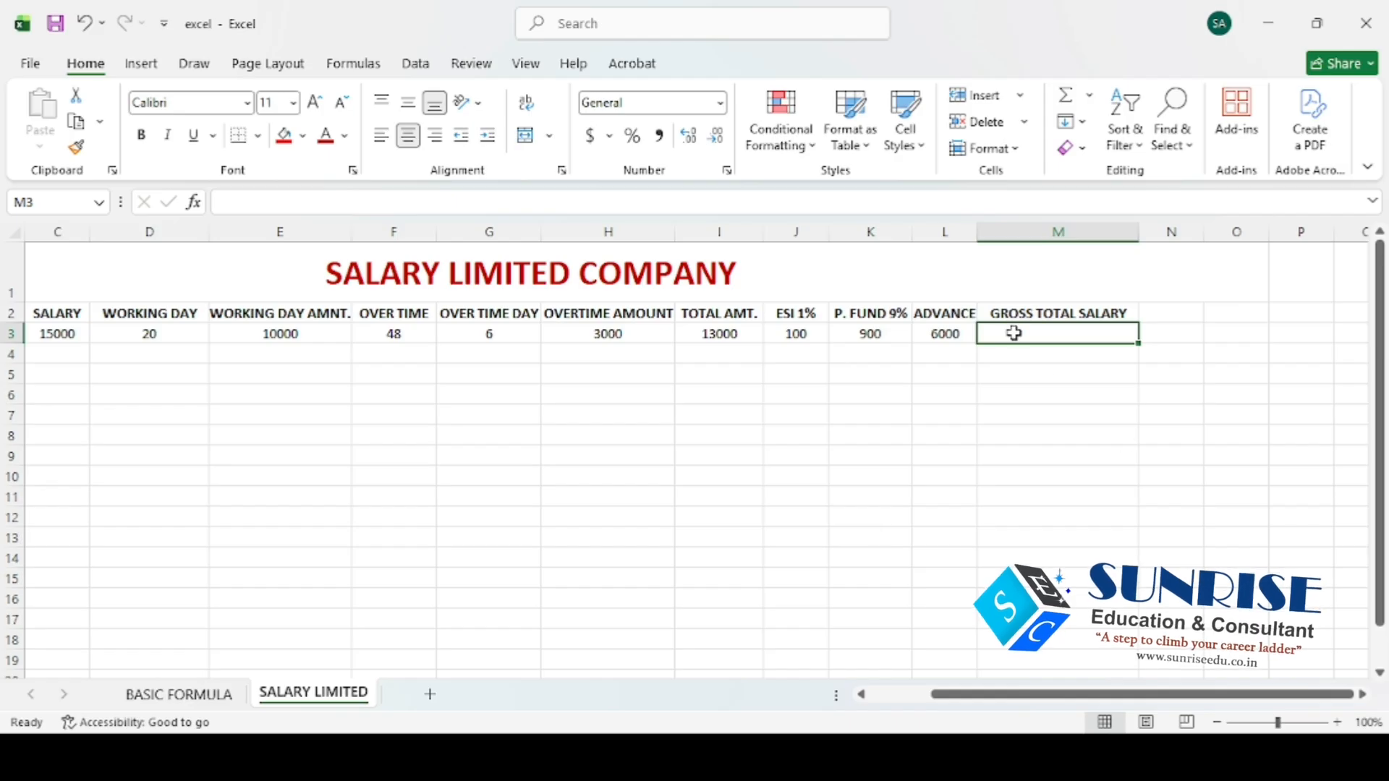
pyautogui.click(924, 333)
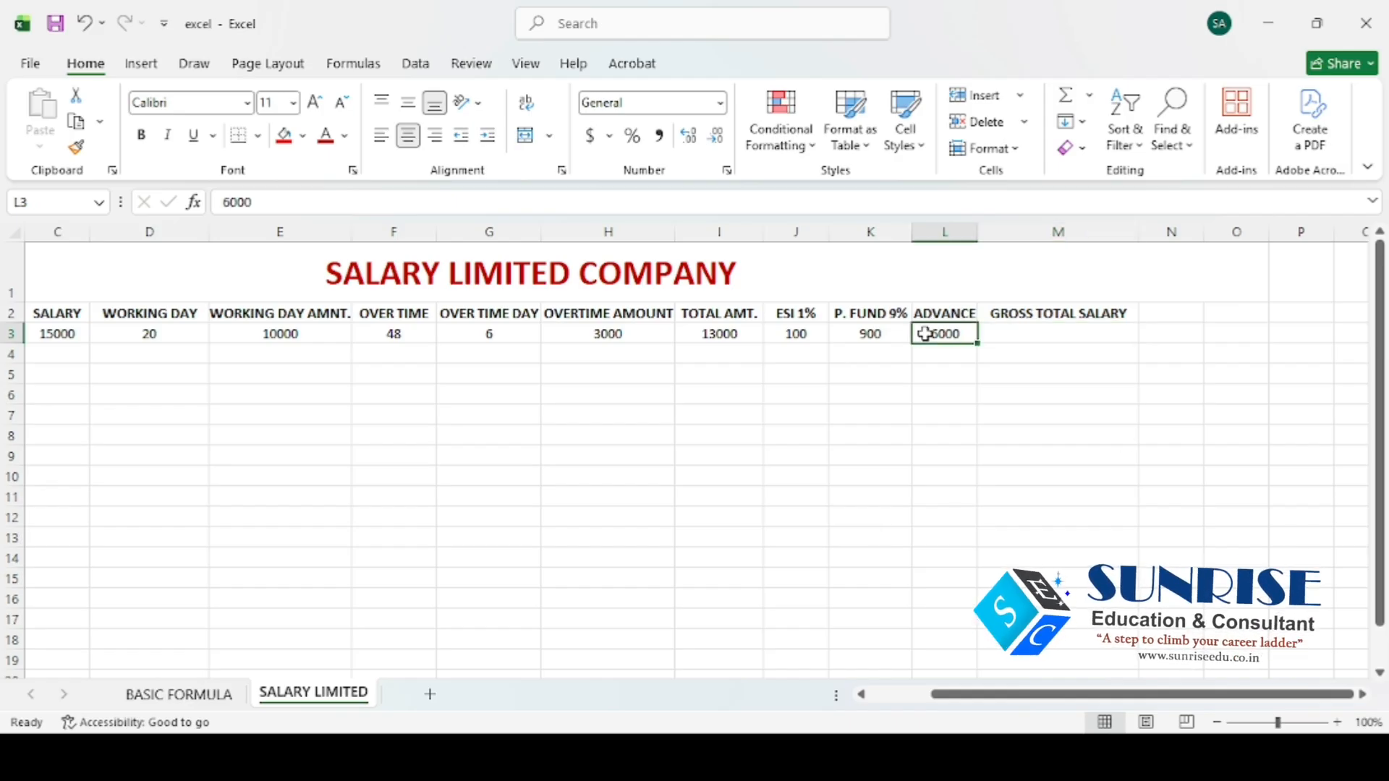
pyautogui.click(1027, 336)
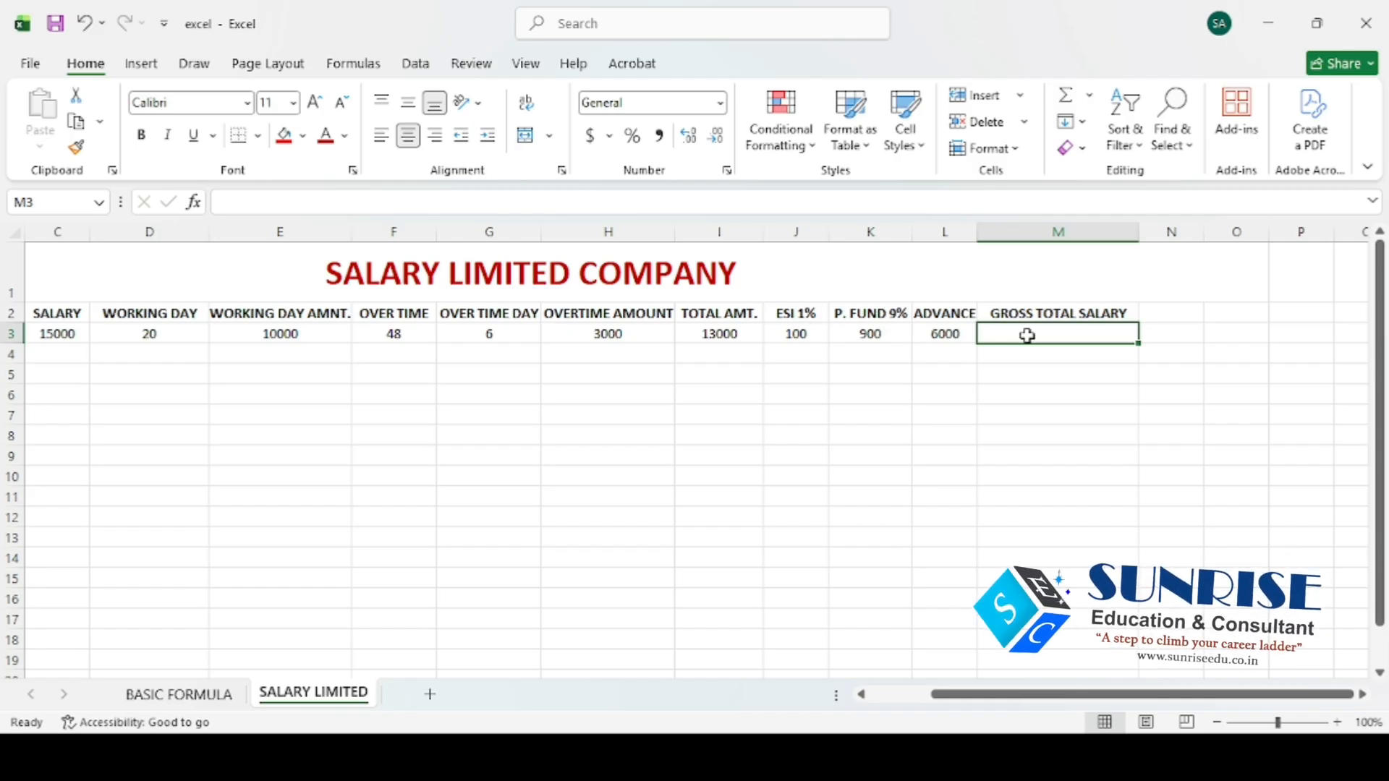
pyautogui.write('=')
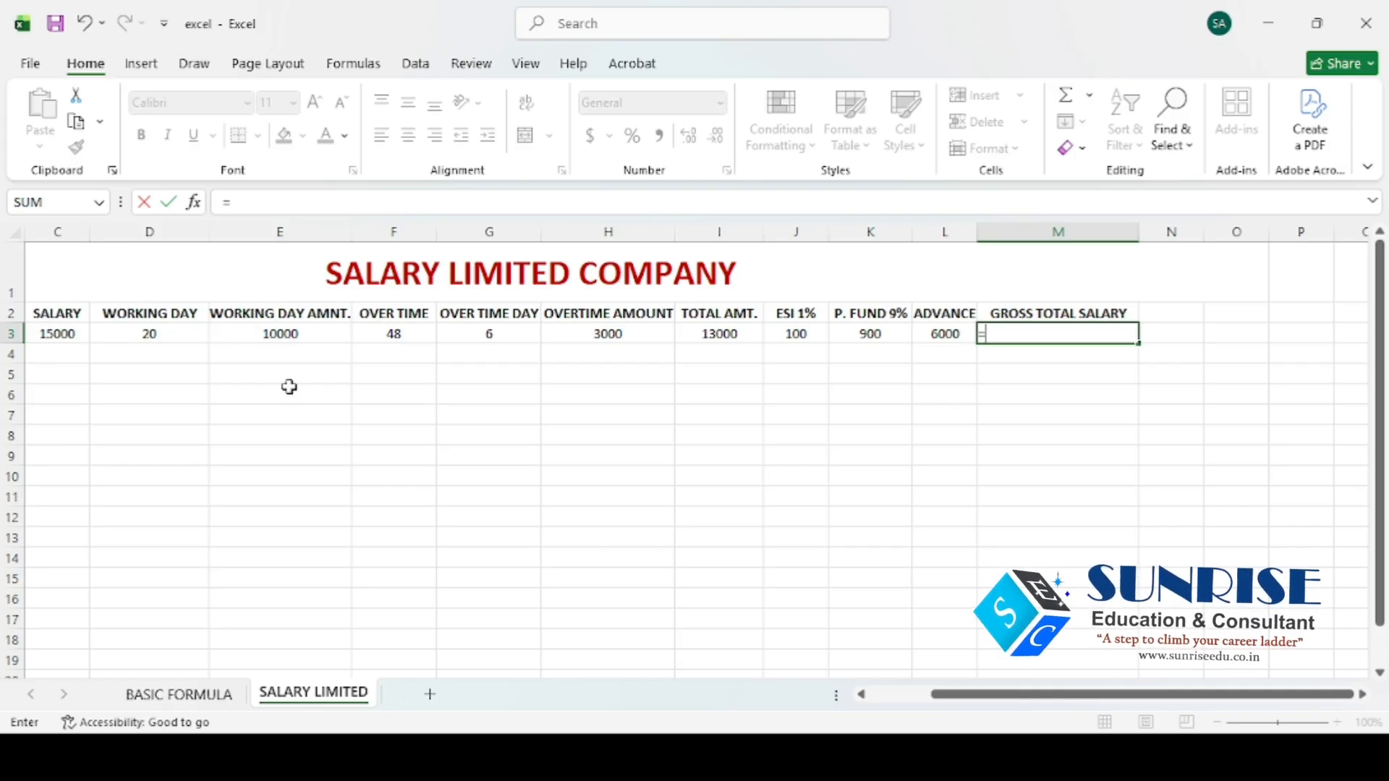
pyautogui.write('E3')
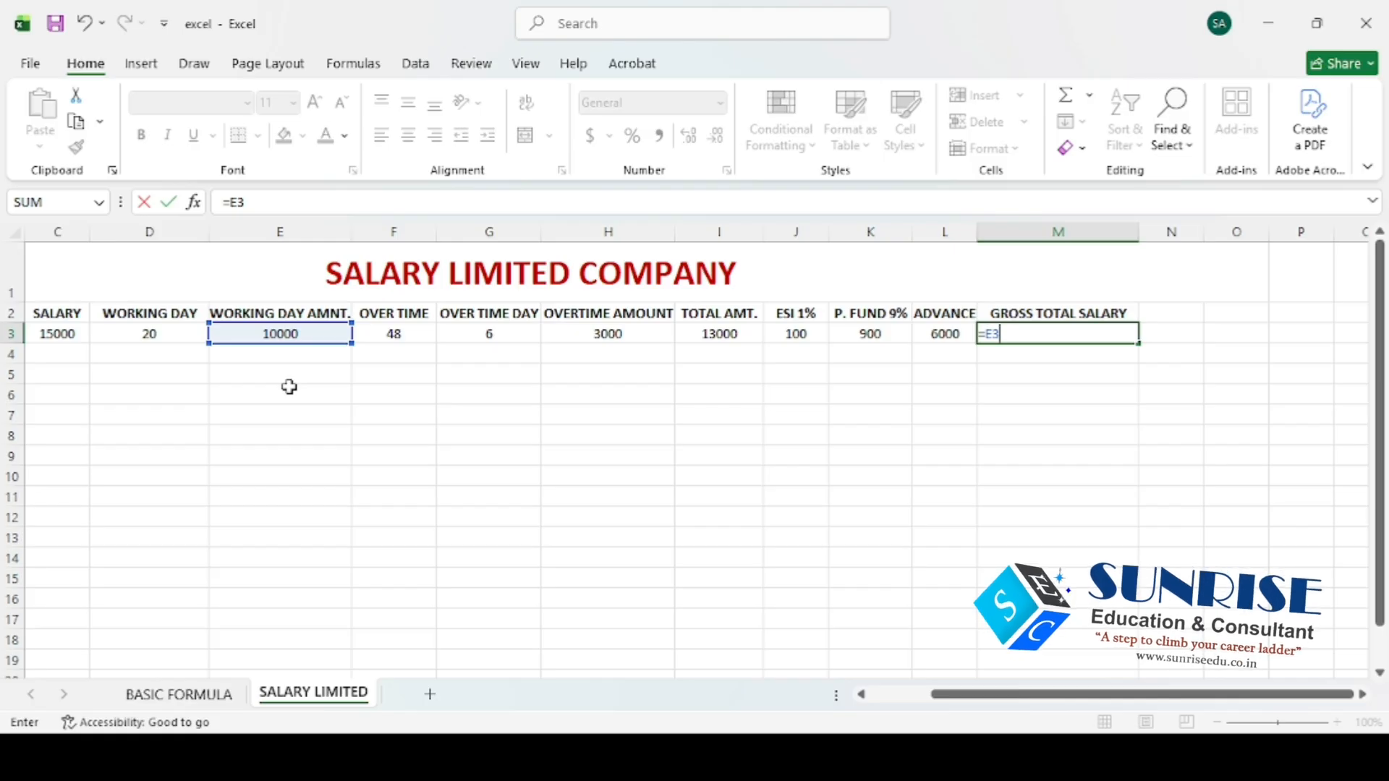
pyautogui.press('BackSpace')
pyautogui.press('BackSpace')
pyautogui.press('BackSpace')
pyautogui.press('Escape')
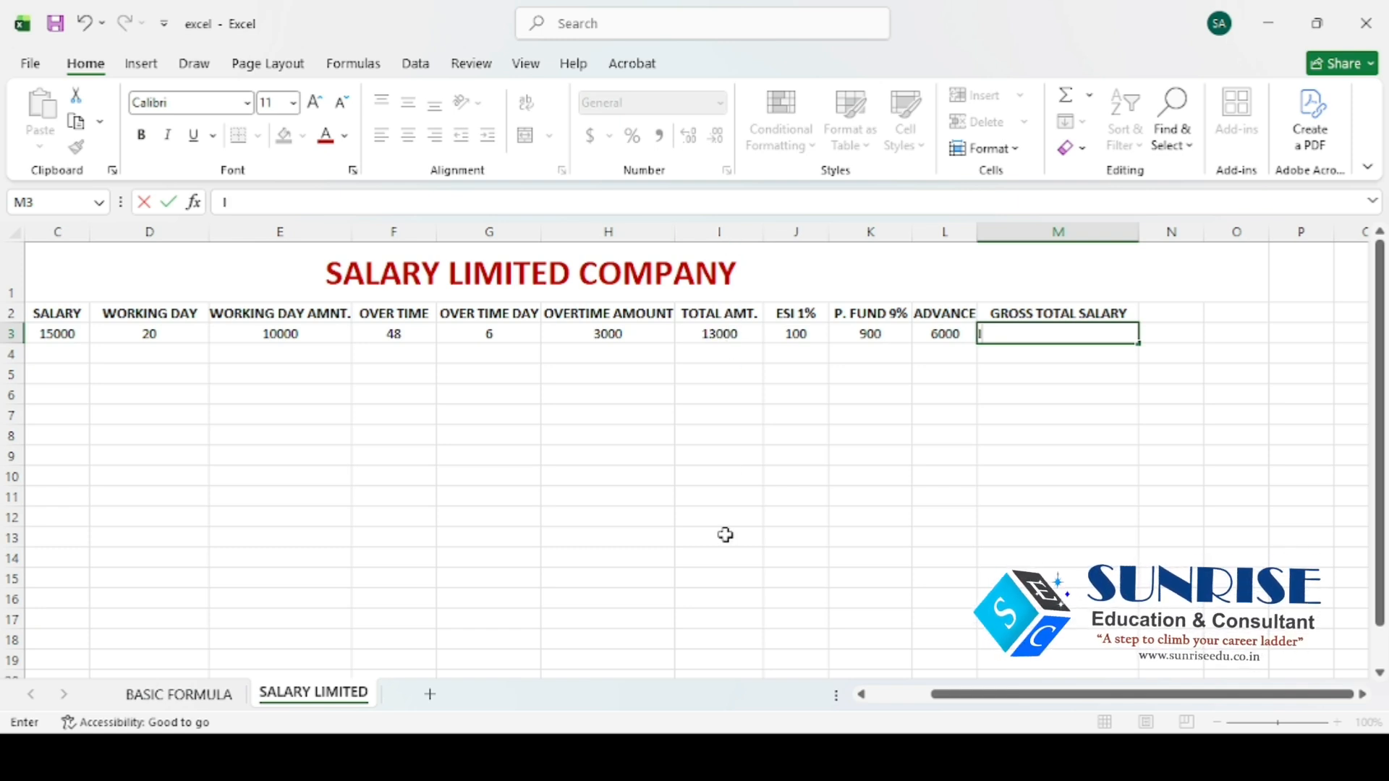
# Calculate the first employee's gross total salary in cell M3 with the formula =I3-J3-K3-L3
pyautogui.write('3-')
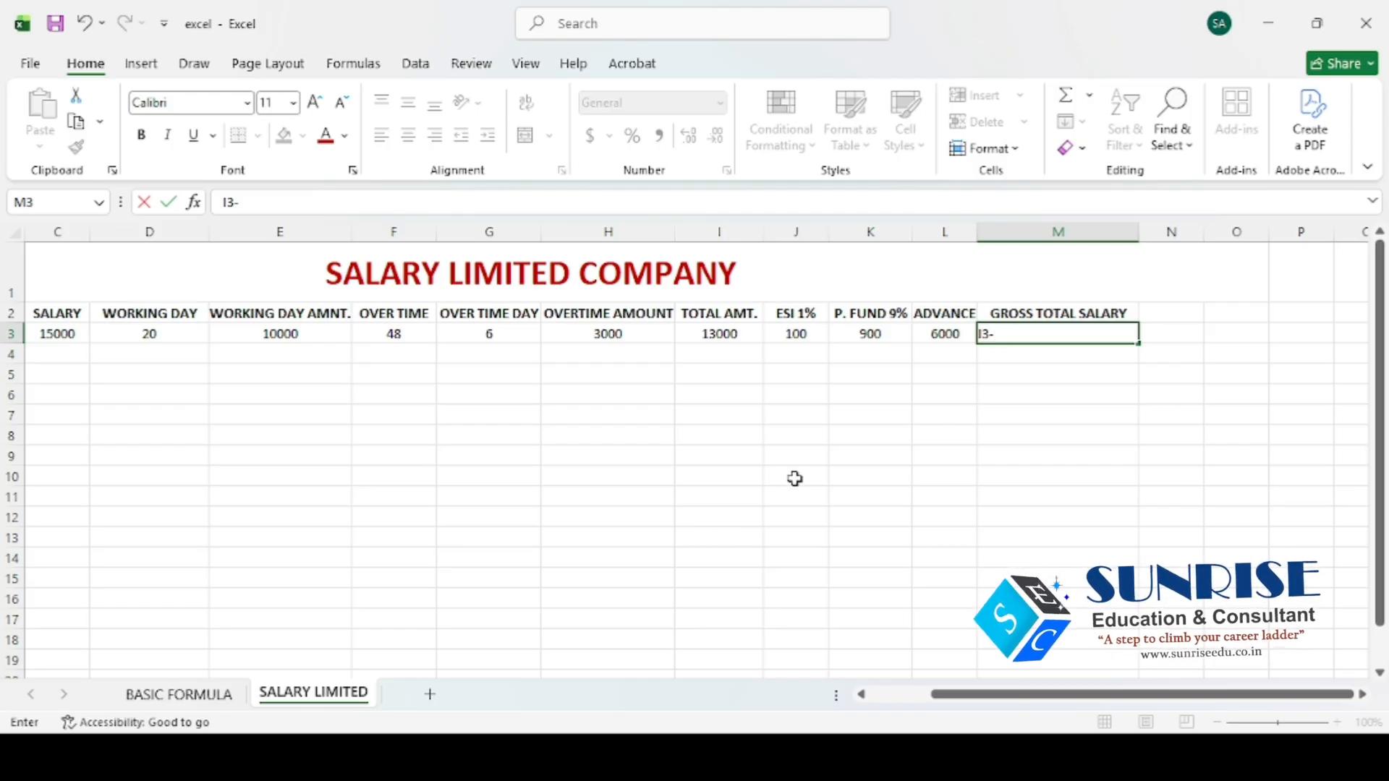
pyautogui.write('J3')
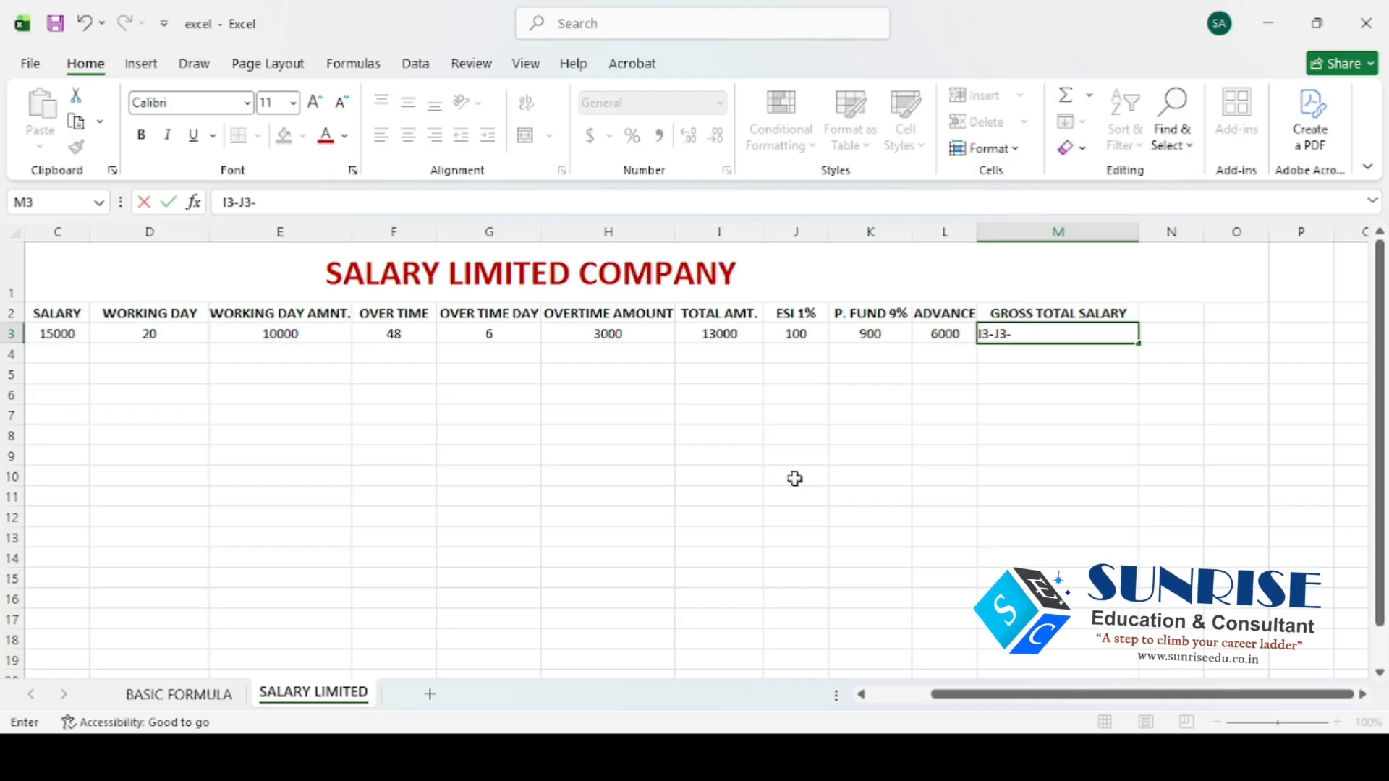
pyautogui.write('-K')
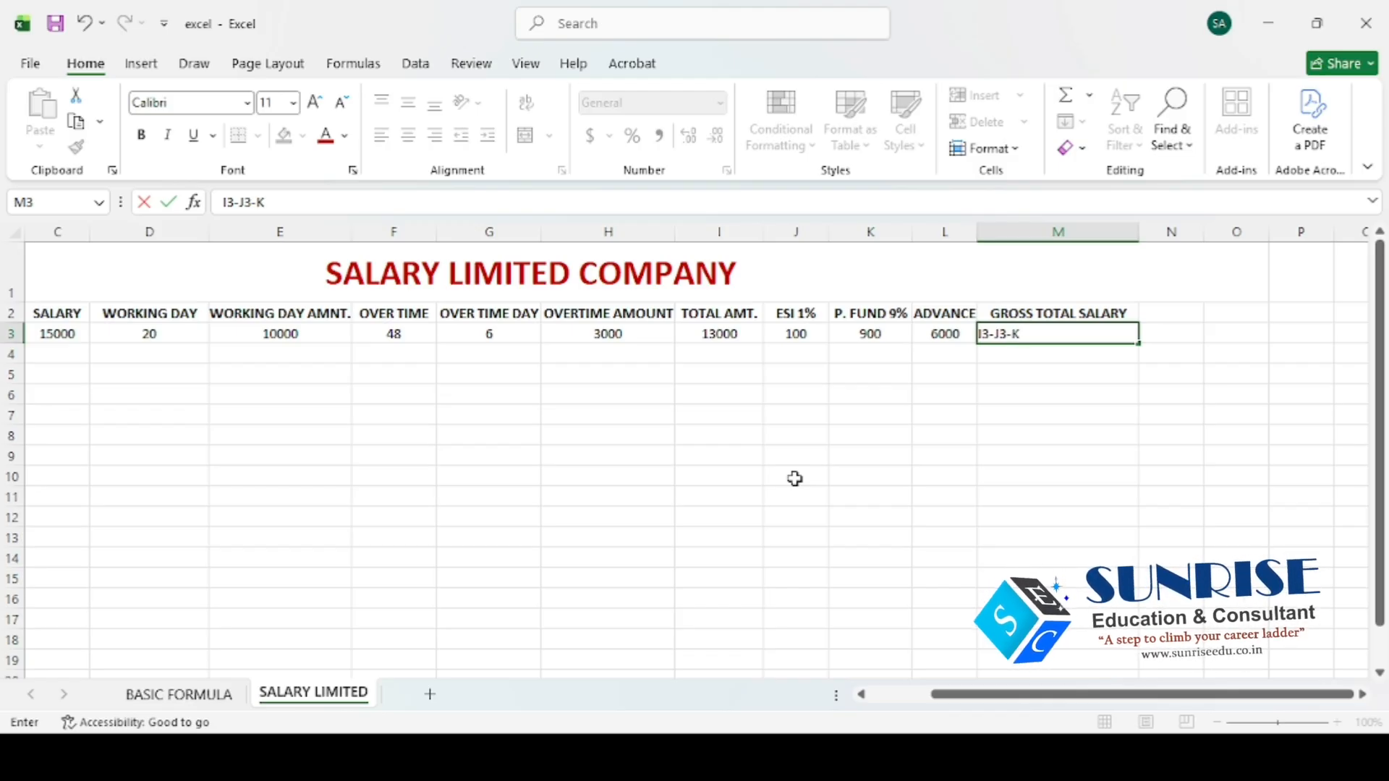
pyautogui.write('3-')
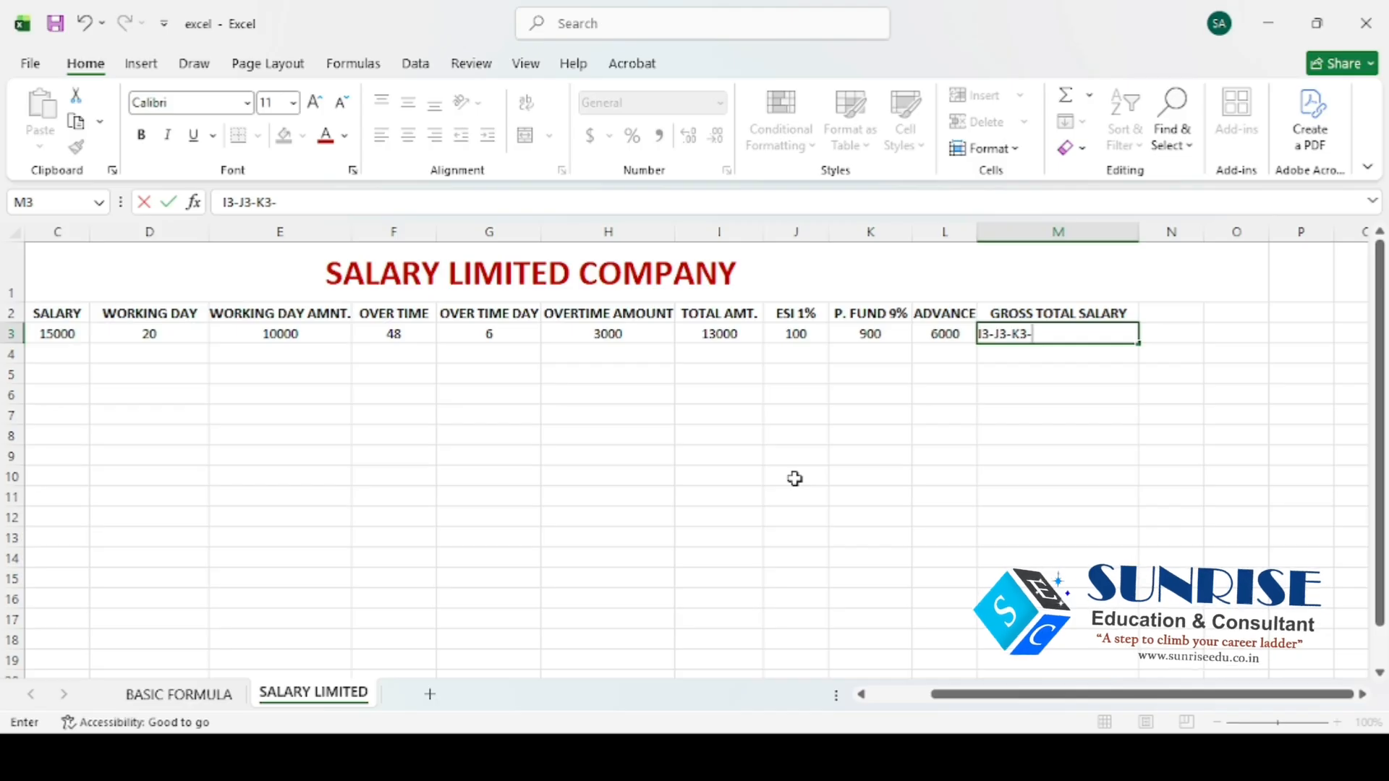
pyautogui.write('L3')
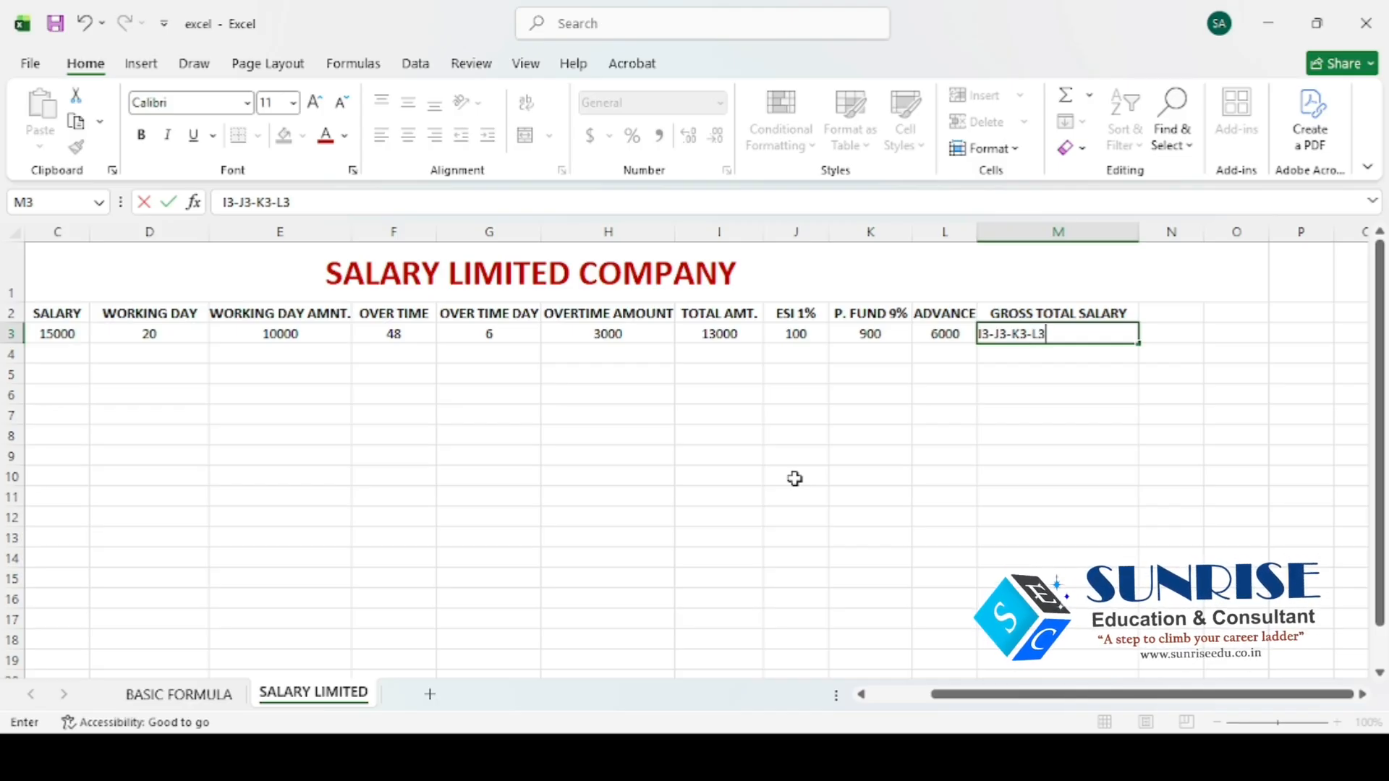
pyautogui.press('F2')
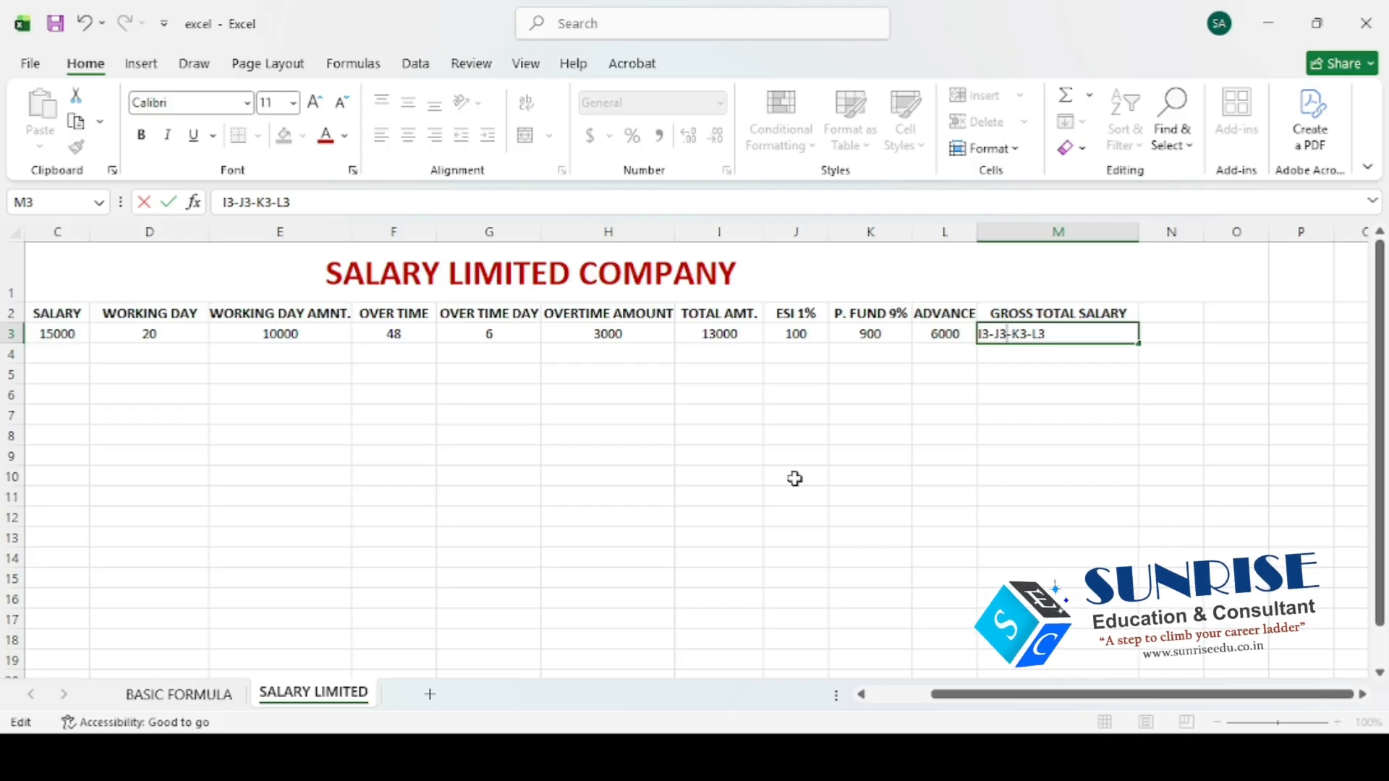
pyautogui.press('Left')
pyautogui.press('Left')
pyautogui.press('Left')
pyautogui.press('Left')
pyautogui.press('Left')
pyautogui.write('=')
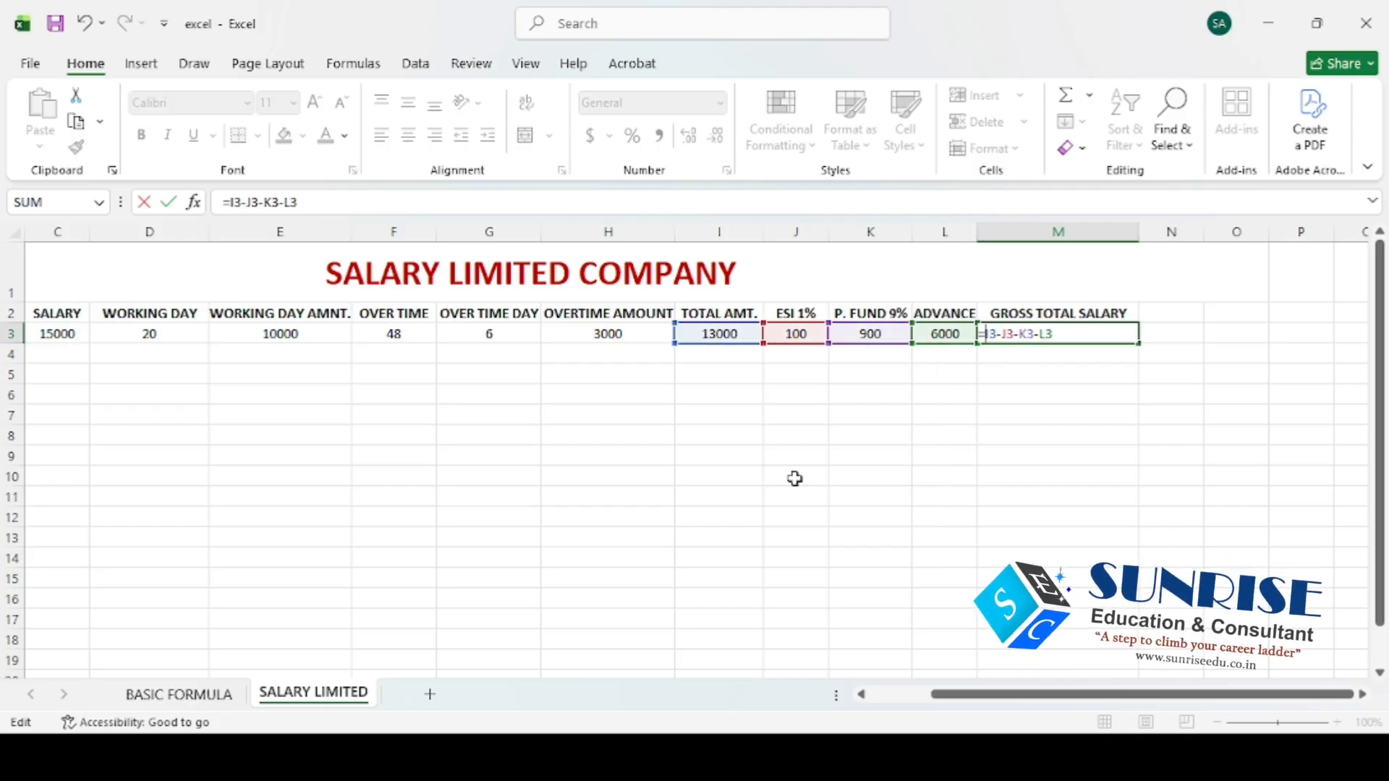
pyautogui.press('Return')
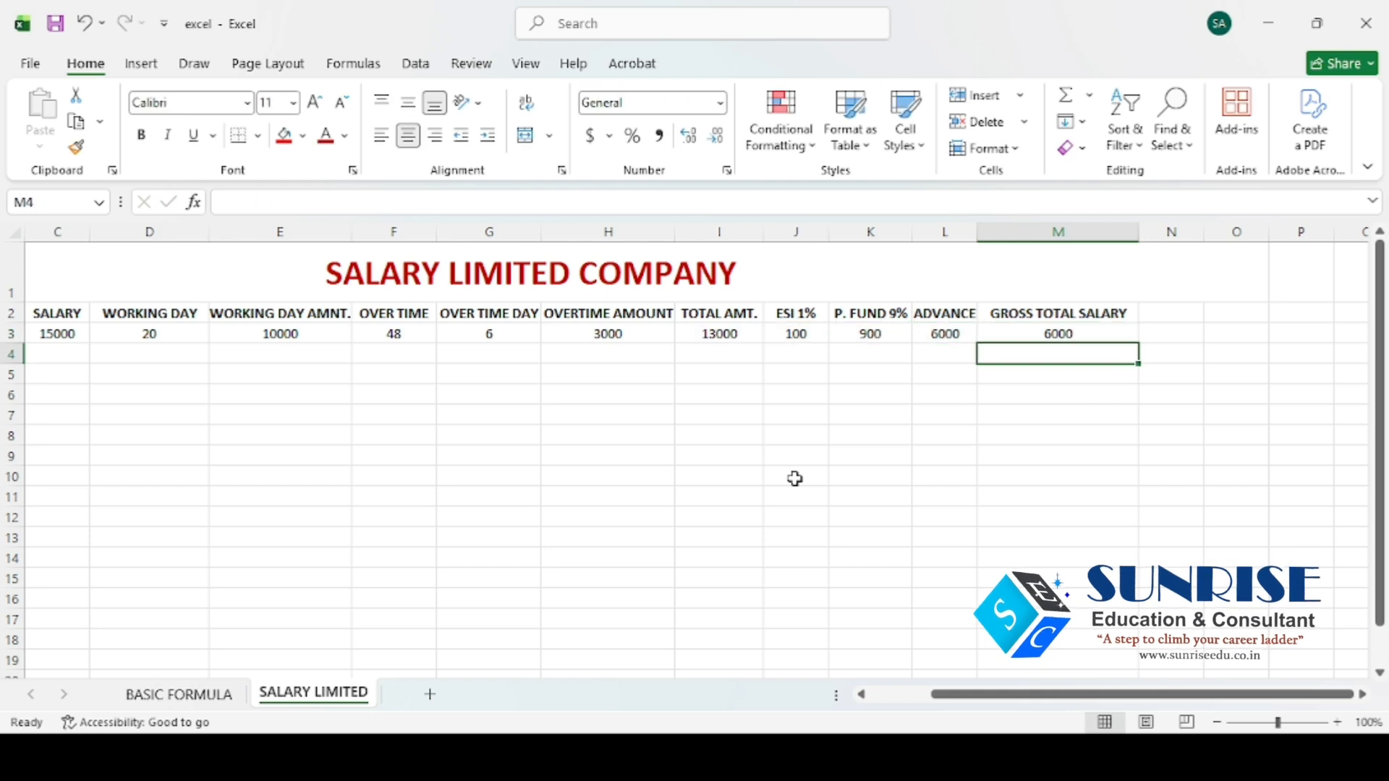
# Review the first employee's gross total salary, ESI, provident fund and total amount formulas in row 3
pyautogui.click(1019, 336)
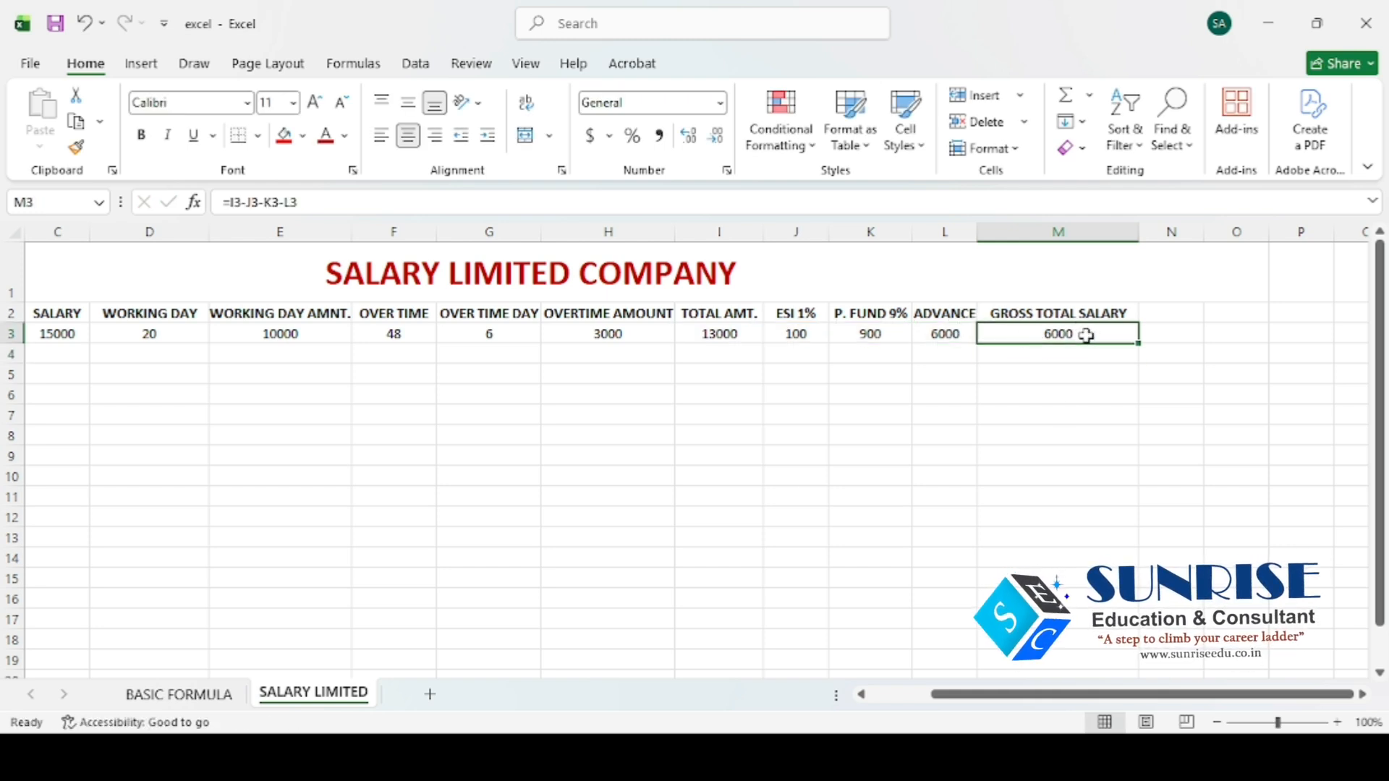
pyautogui.click(796, 333)
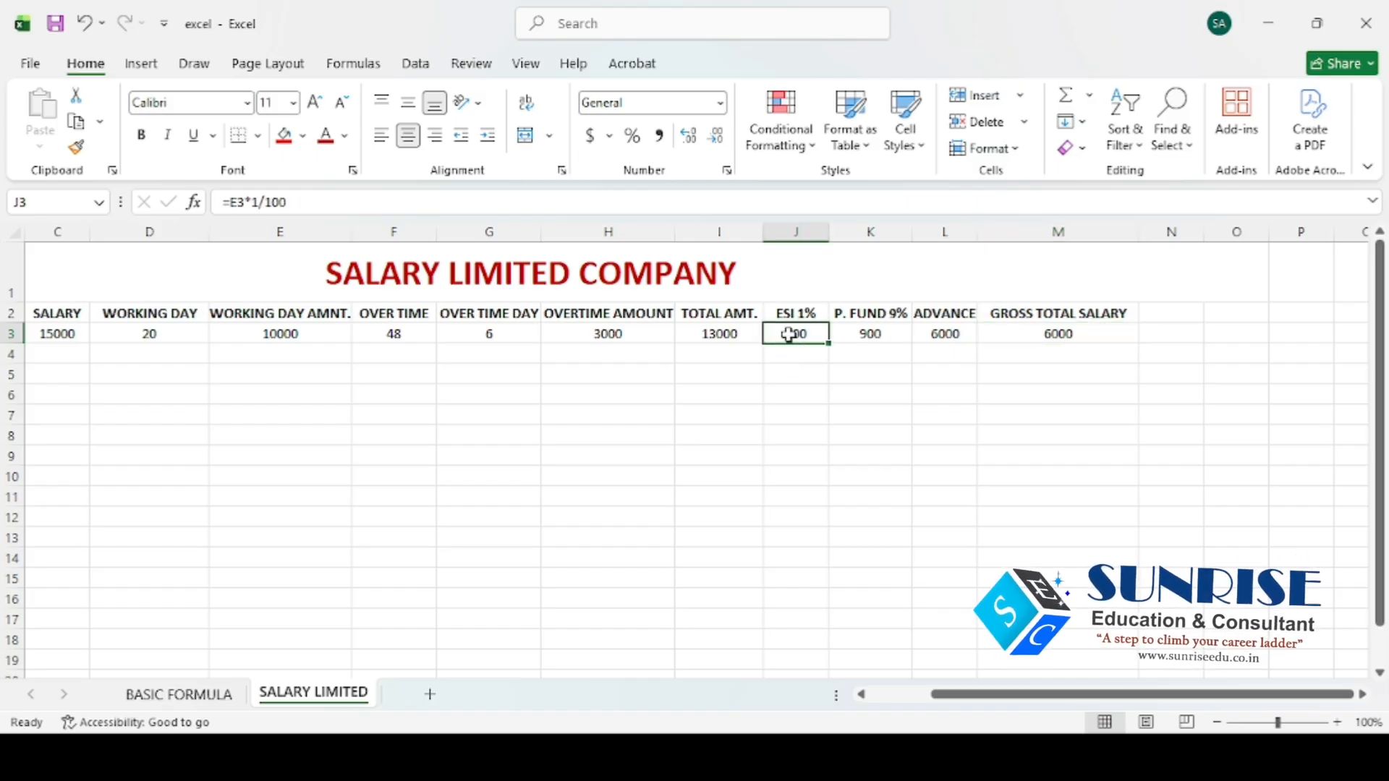
pyautogui.click(873, 334)
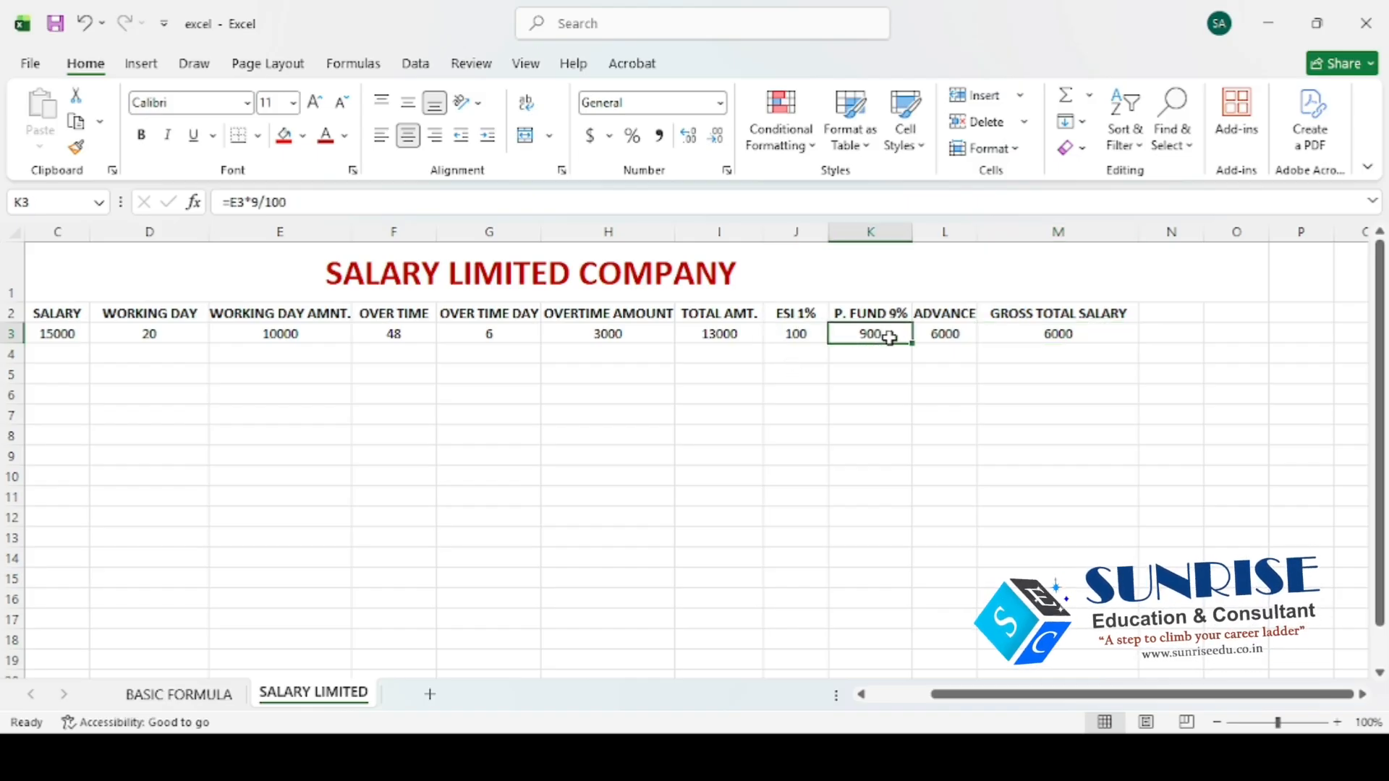
pyautogui.click(720, 340)
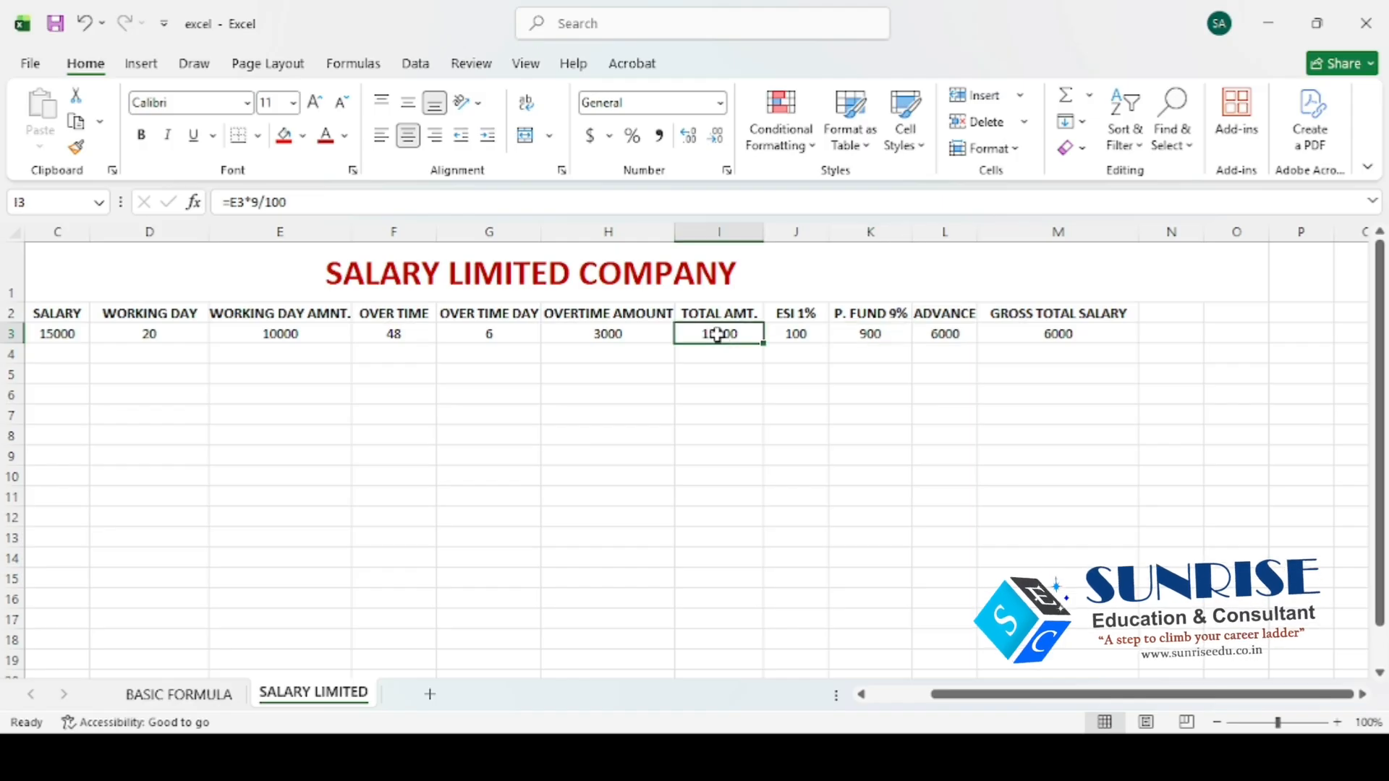
pyautogui.press('Left')
pyautogui.press('Home')
pyautogui.press('Right')
pyautogui.press('Right')
pyautogui.press('Right')
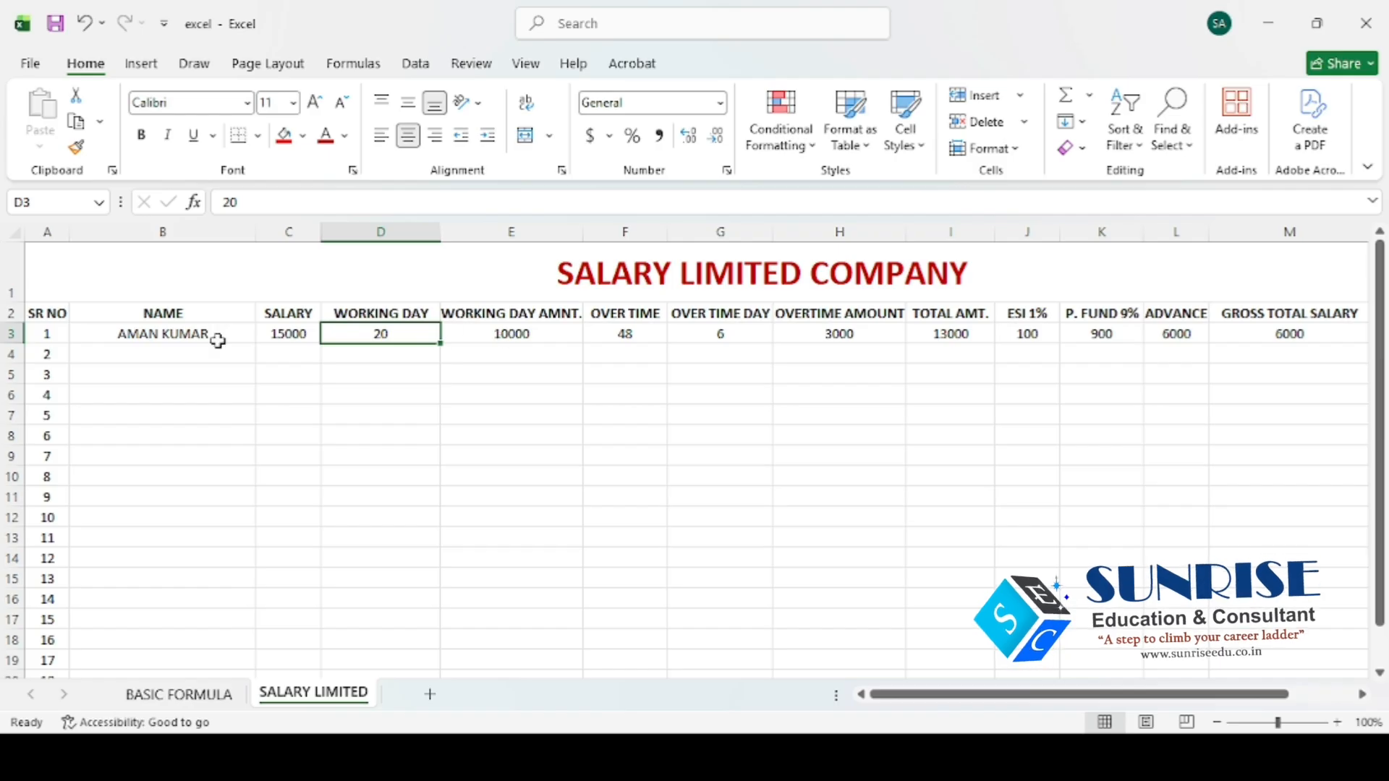
# Narrow the NAME column and enter the second employee's full name and a salary of 16000 in row 4
pyautogui.click(93, 335)
pyautogui.moveTo(256, 231); pyautogui.dragTo(214, 233)
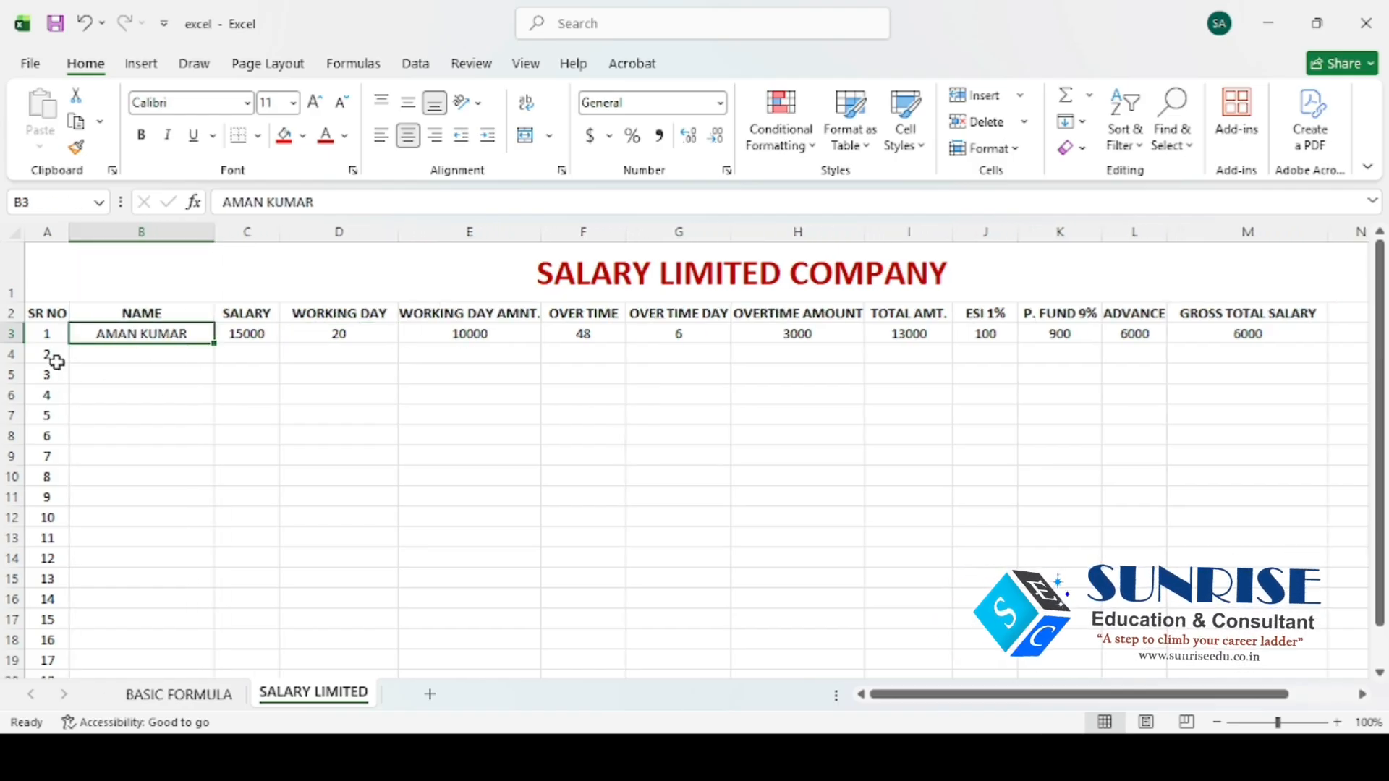
pyautogui.click(94, 354)
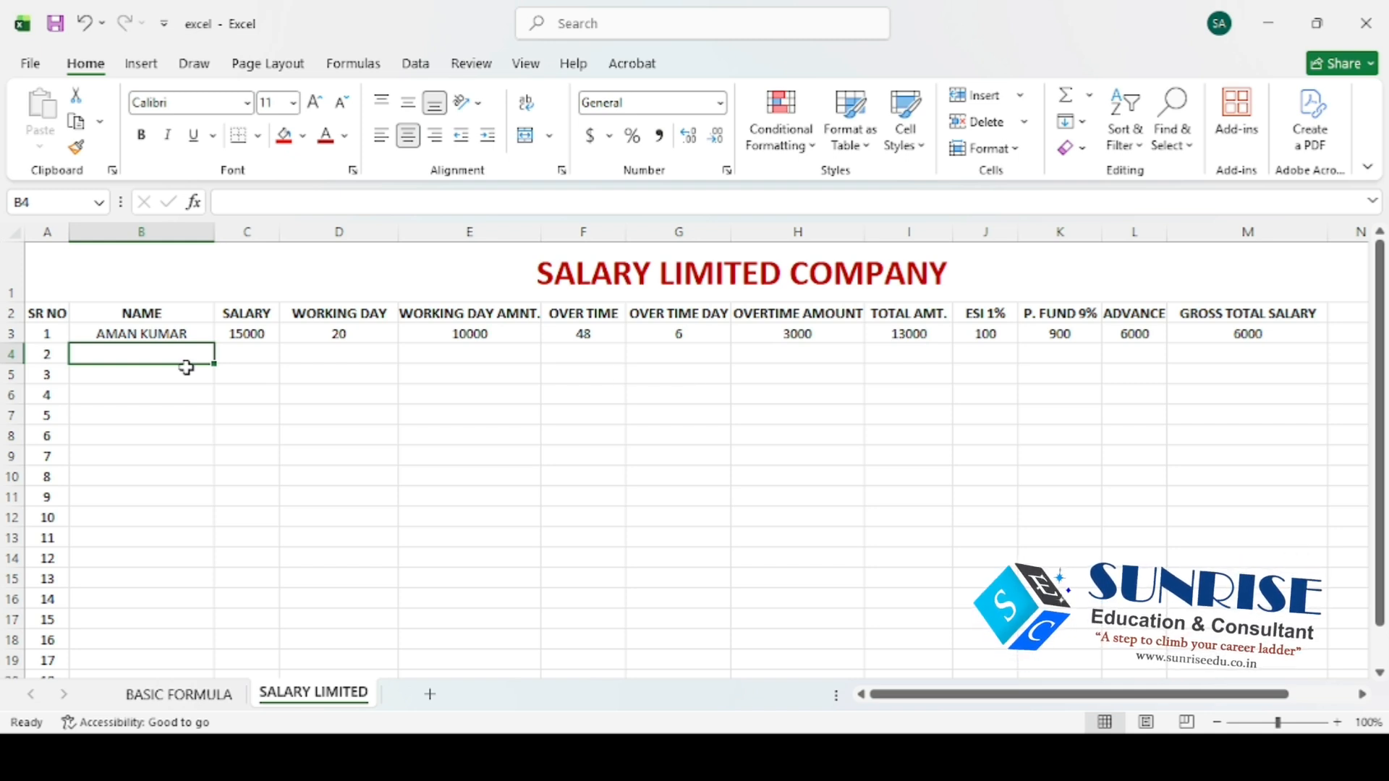
pyautogui.write('KUMAR H')
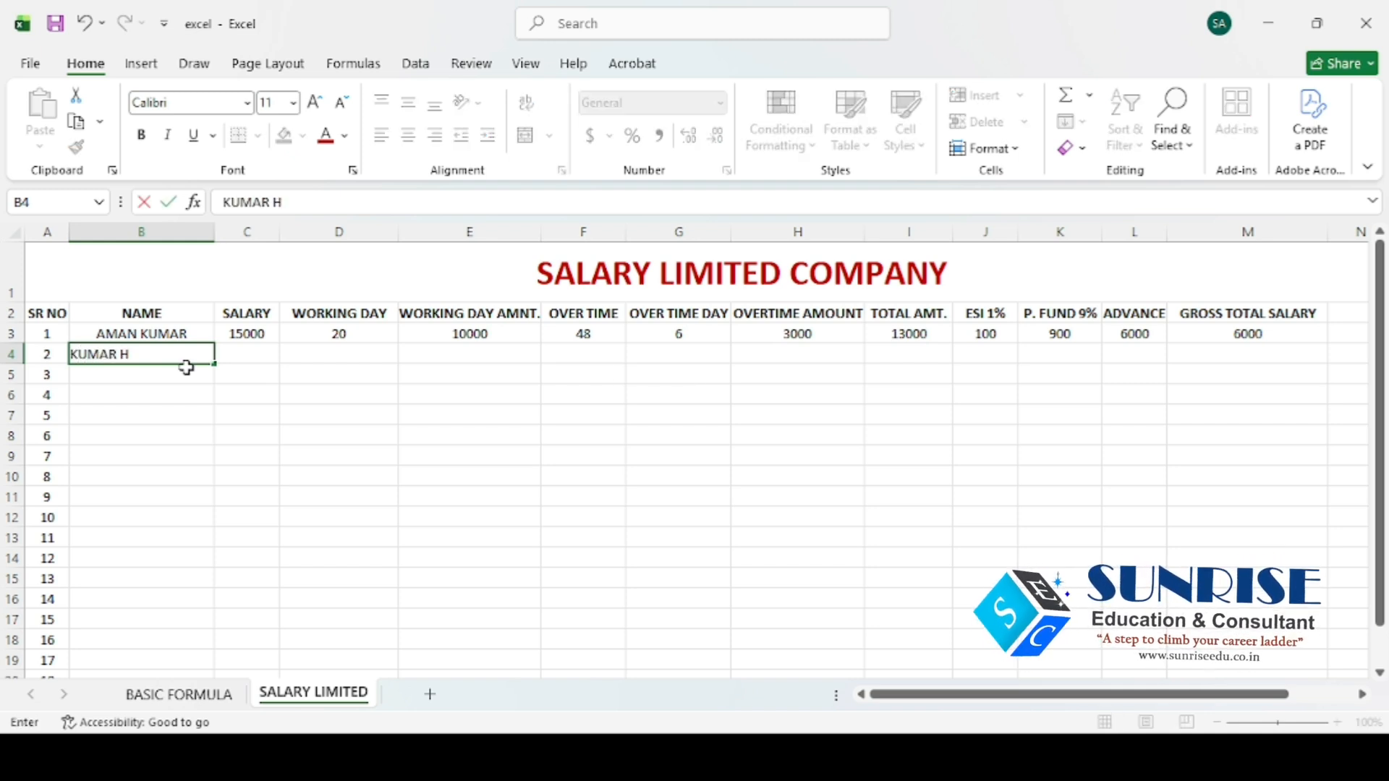
pyautogui.write('IND')
pyautogui.press('Tab')
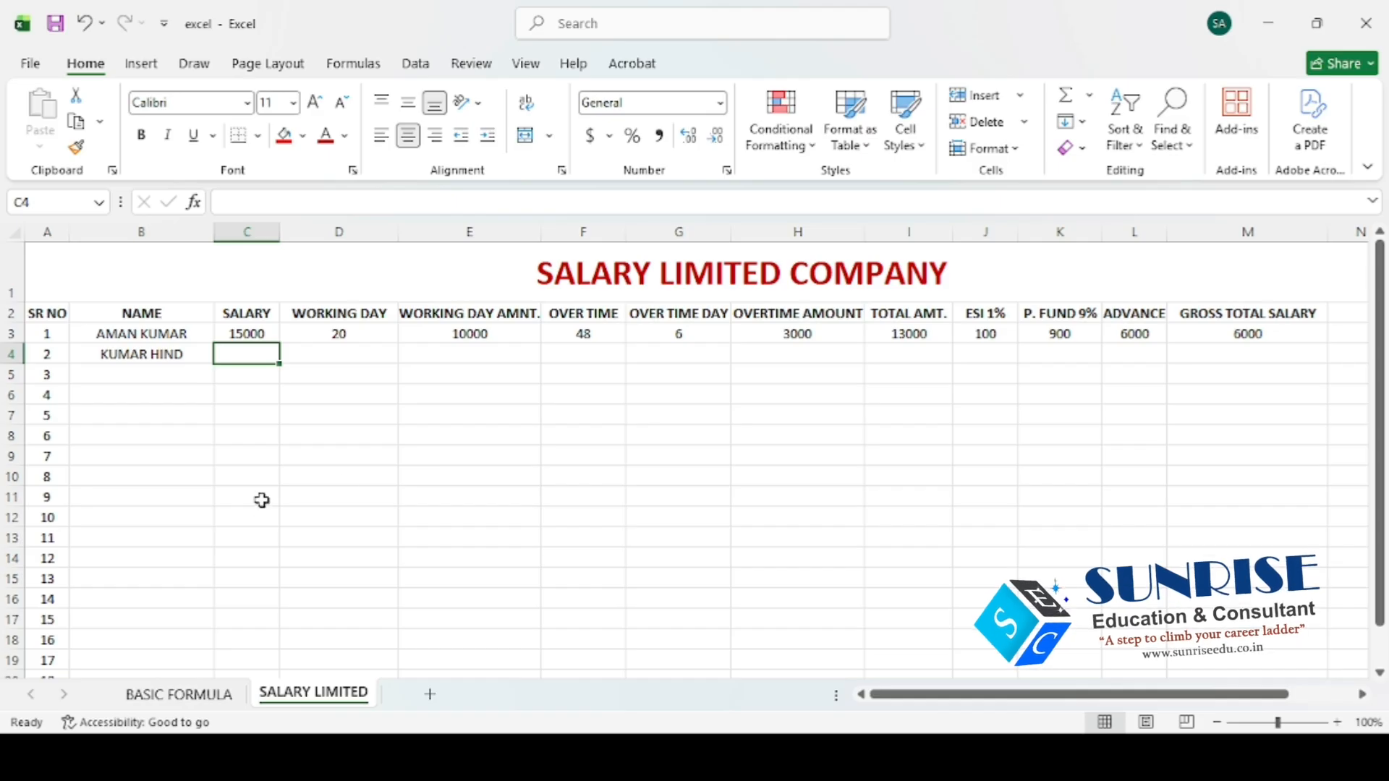
pyautogui.write('16000')
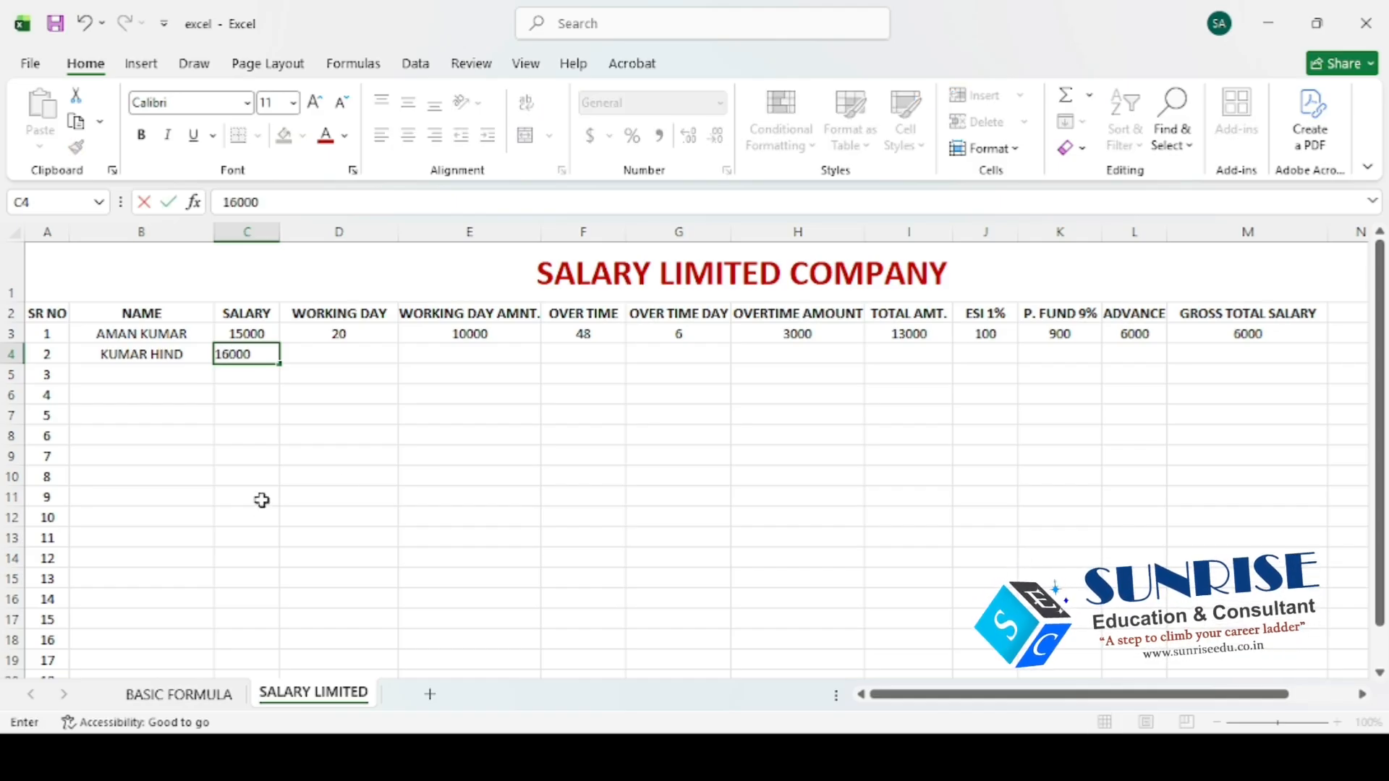
pyautogui.press('Tab')
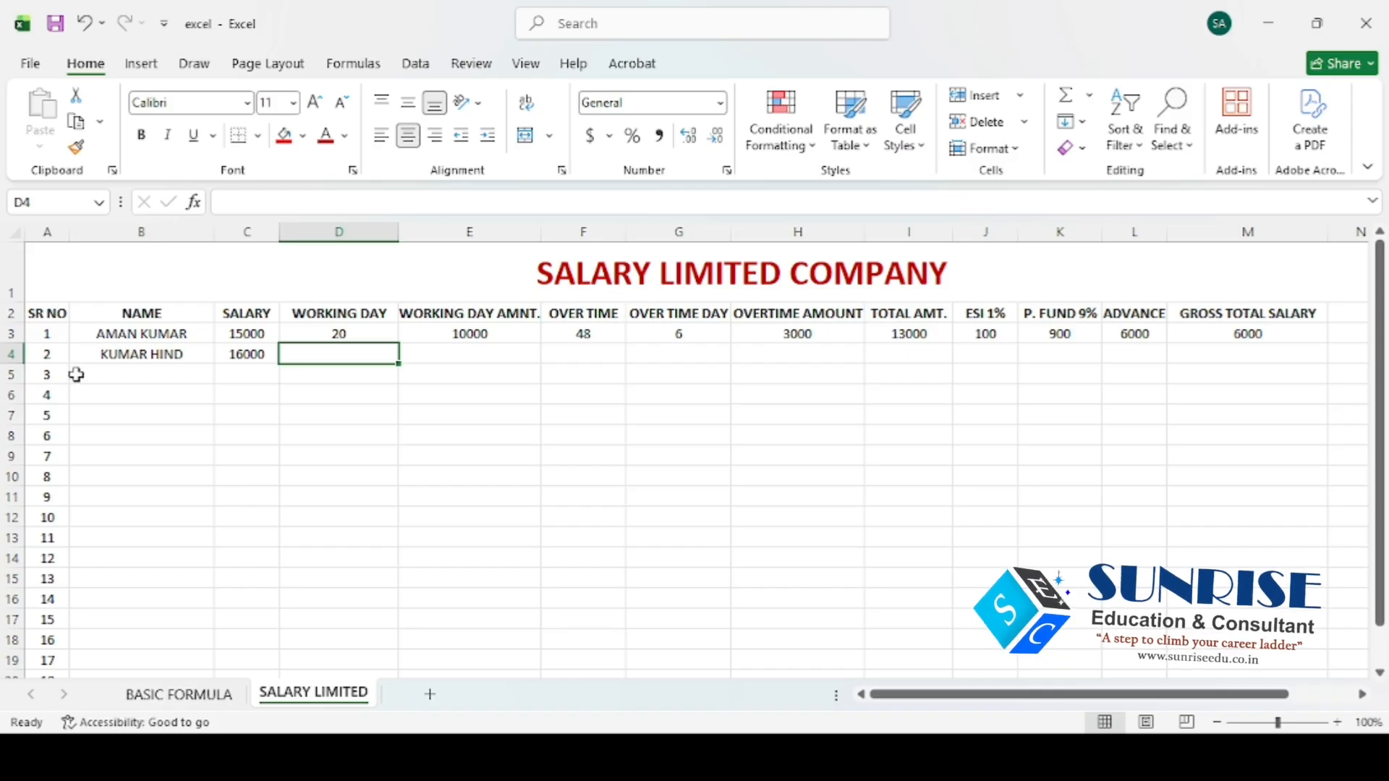
# Fill the first employee's working day value from D3 down to D14
pyautogui.click(354, 335)
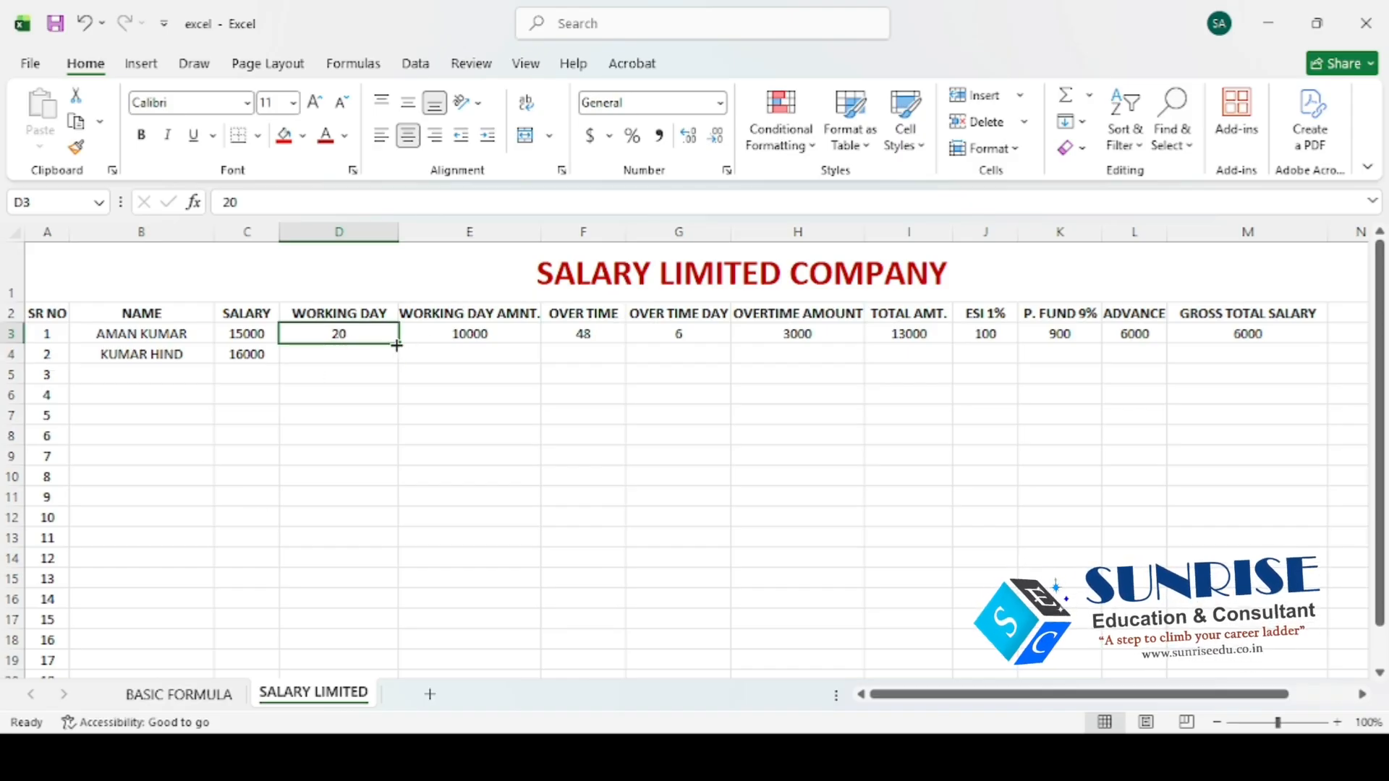
pyautogui.moveTo(399, 342); pyautogui.dragTo(407, 566)
pyautogui.click(505, 330)
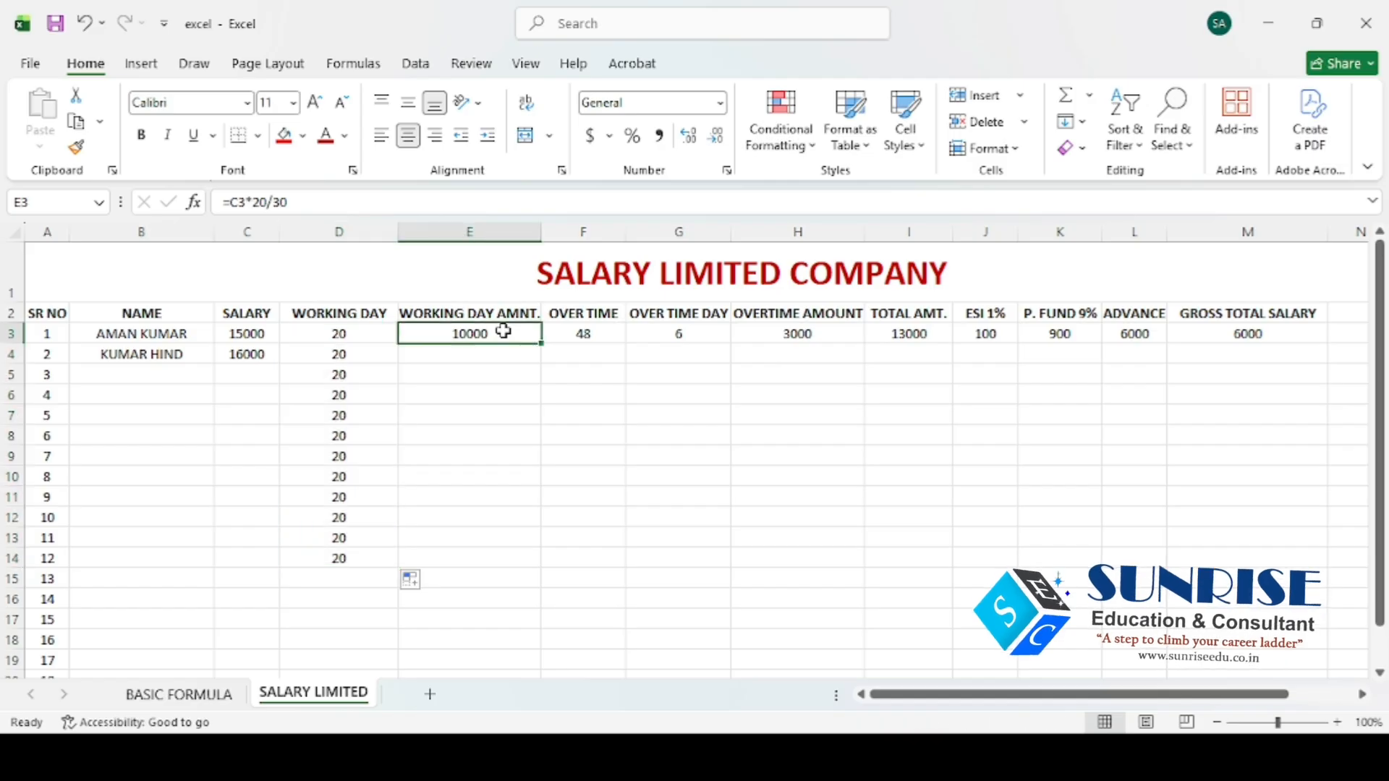
# Set the second employee's working days in cell D4 to 18
pyautogui.click(336, 351)
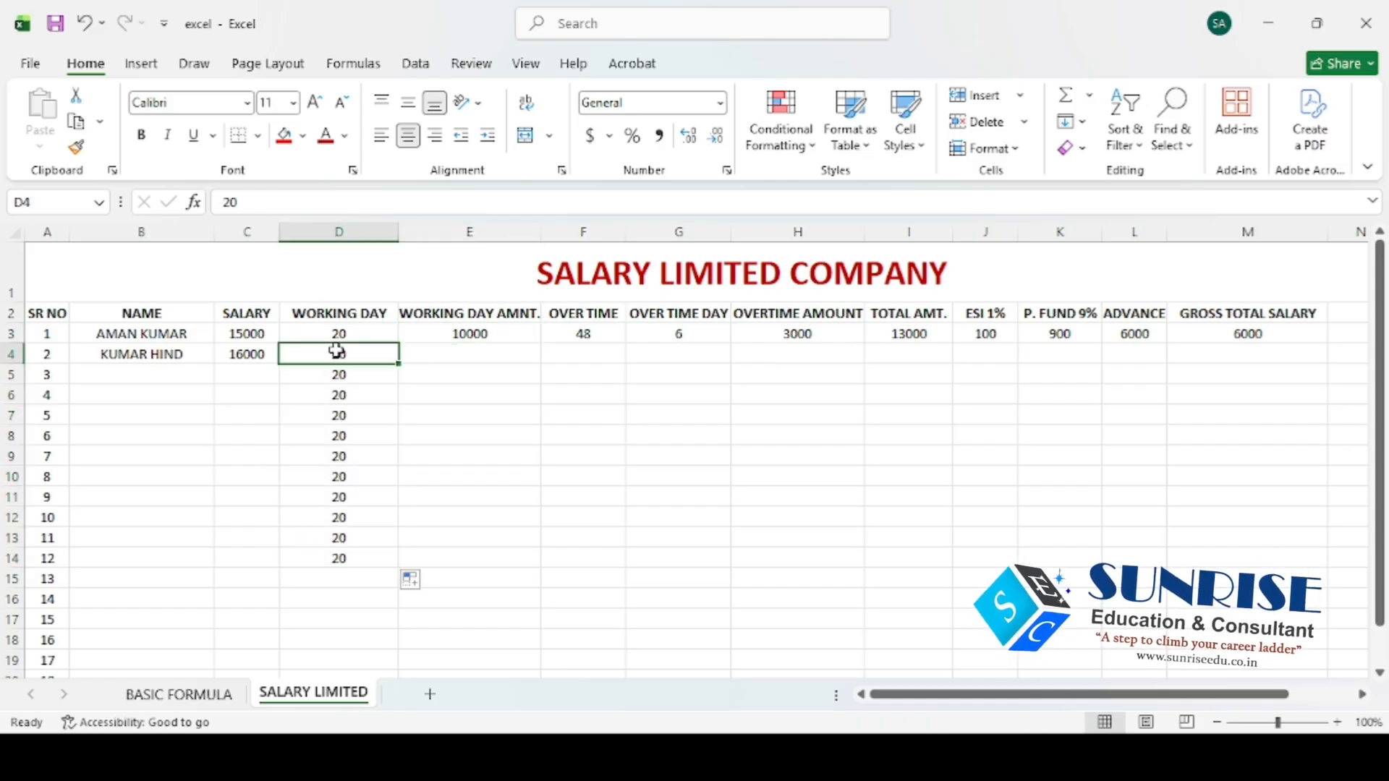
pyautogui.write('18')
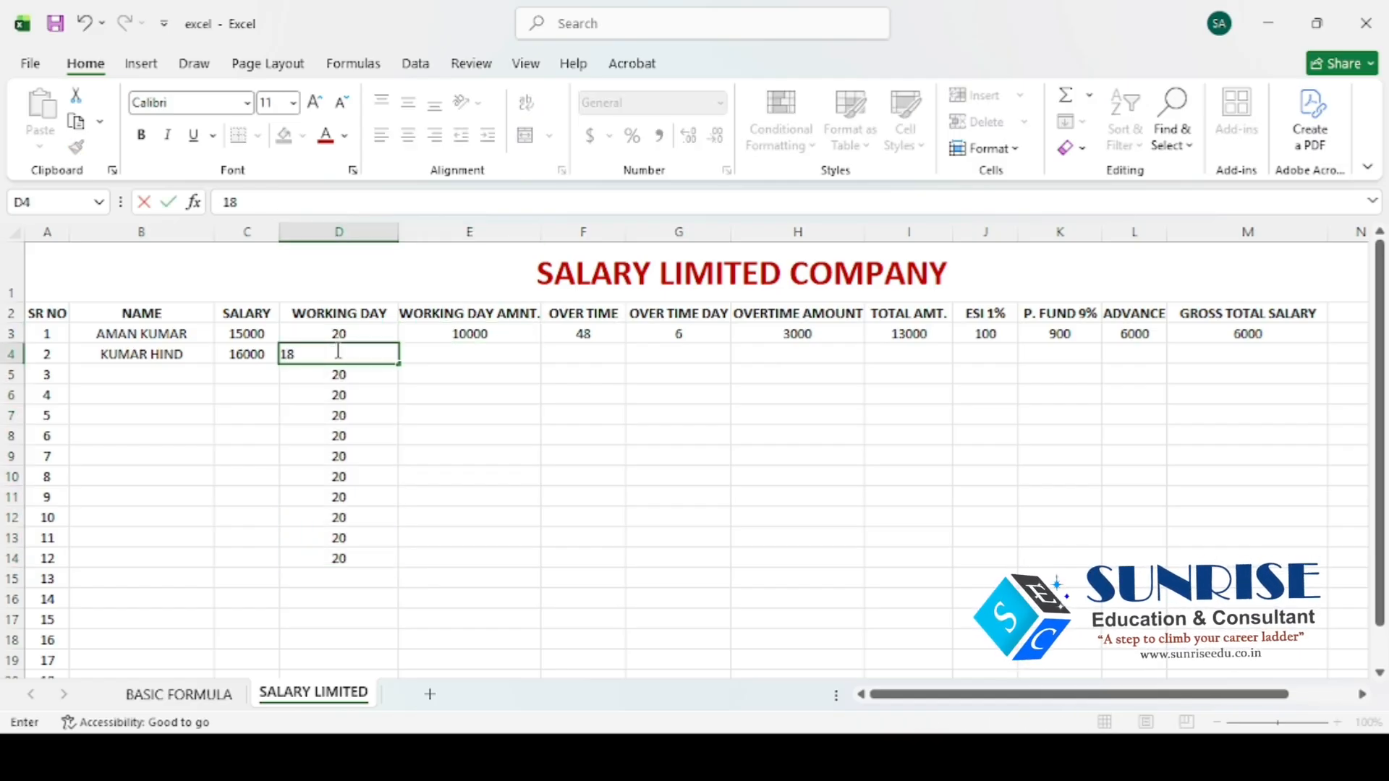
pyautogui.press('Tab')
# Clear the filled working day values from cells D5 to D14
pyautogui.click(339, 372)
pyautogui.hotkey('ctrl', 'shift', 'Down')
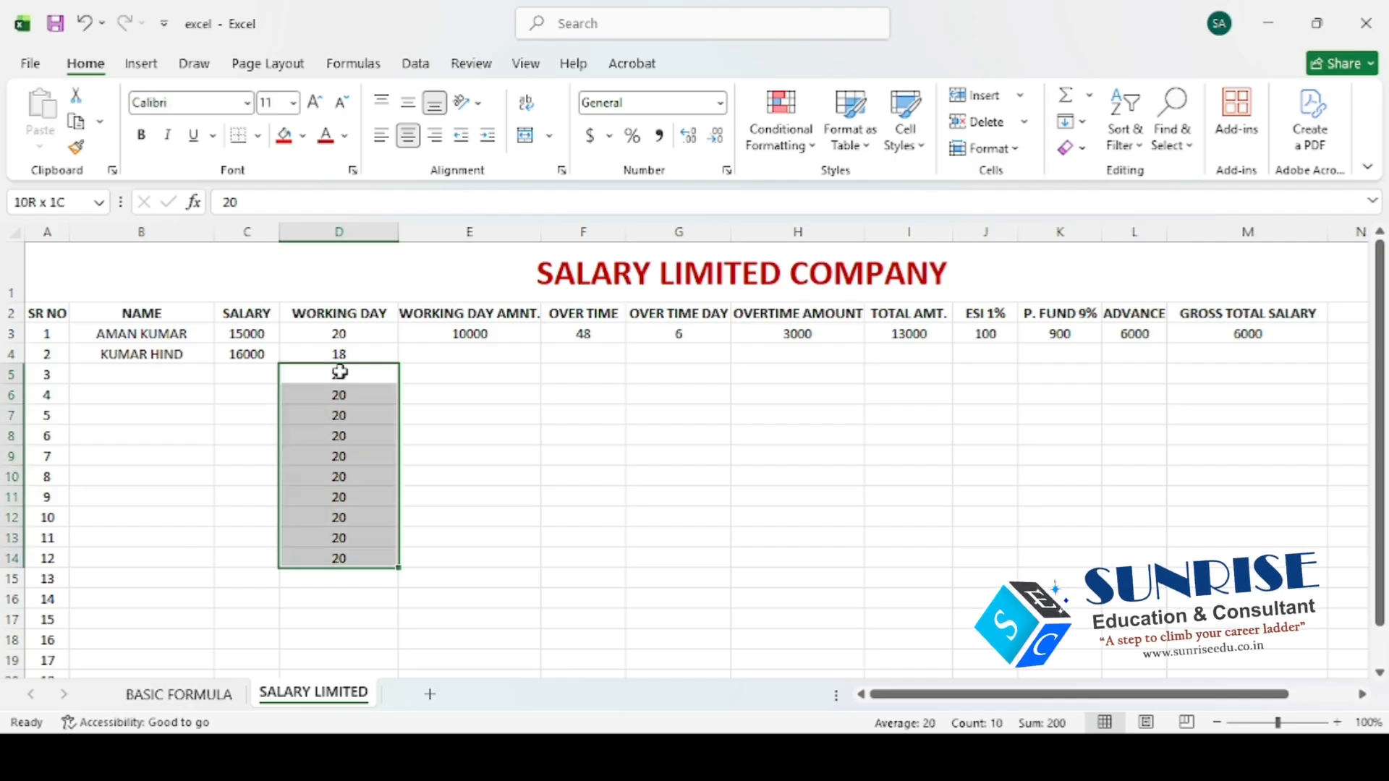
pyautogui.press('Delete')
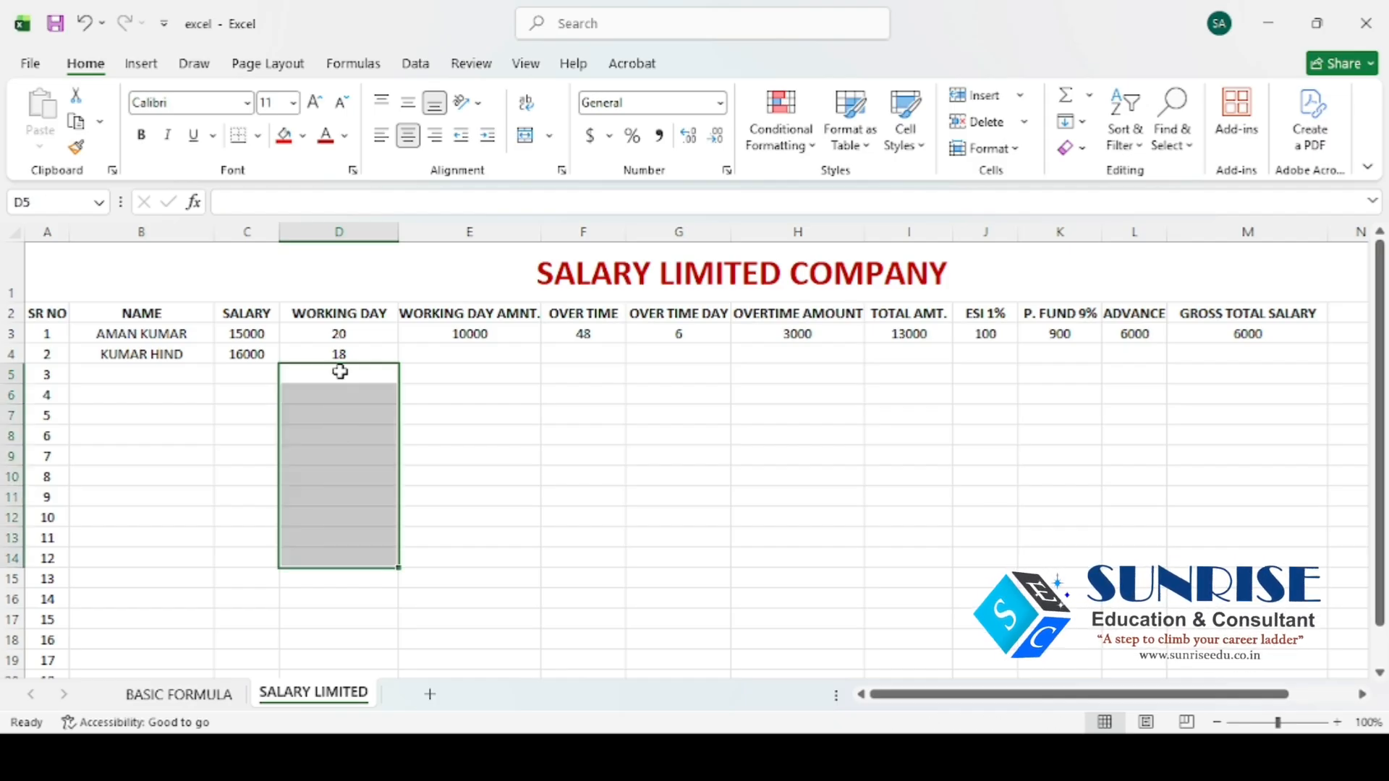
# Fill the working day amount formula from cell E3 down to E4
pyautogui.press('Right')
pyautogui.press('Right')
pyautogui.press('Up')
pyautogui.press('Left')
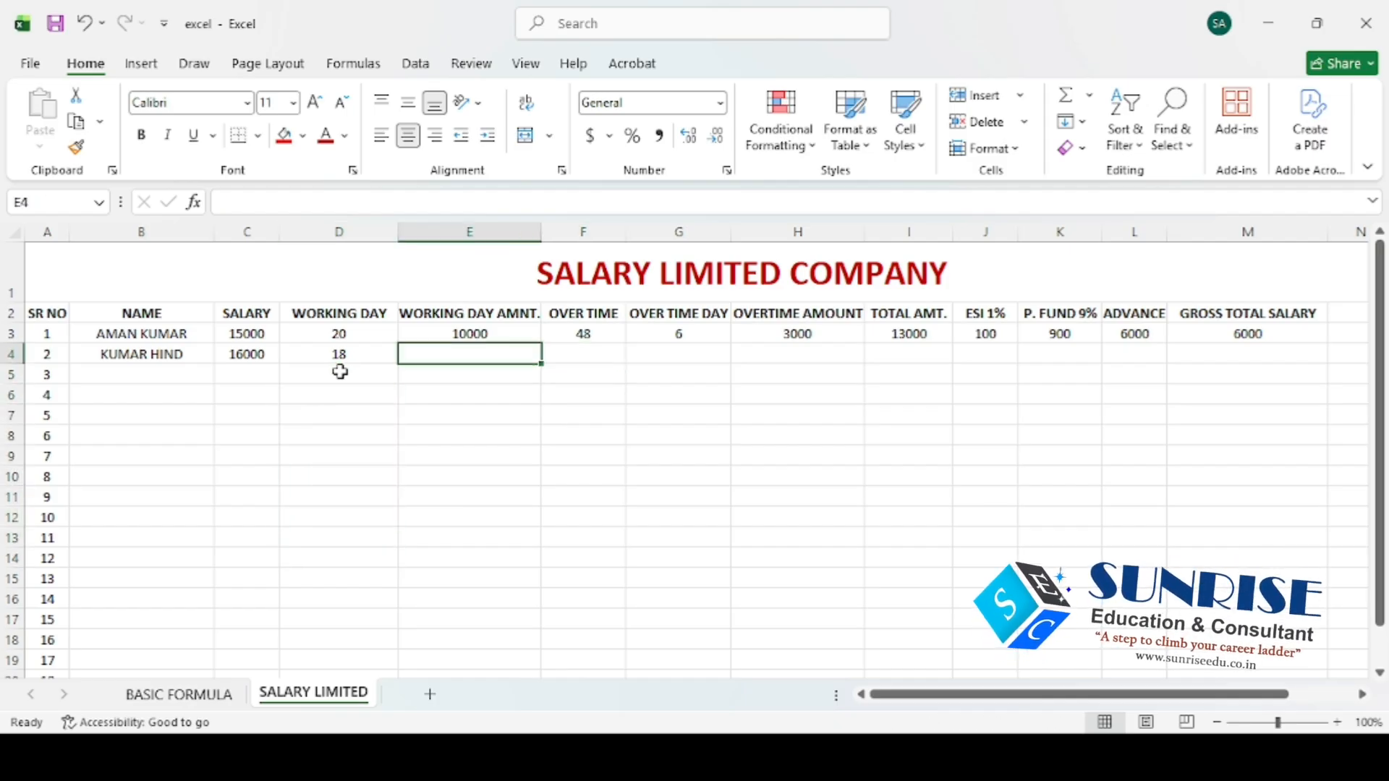
pyautogui.click(494, 334)
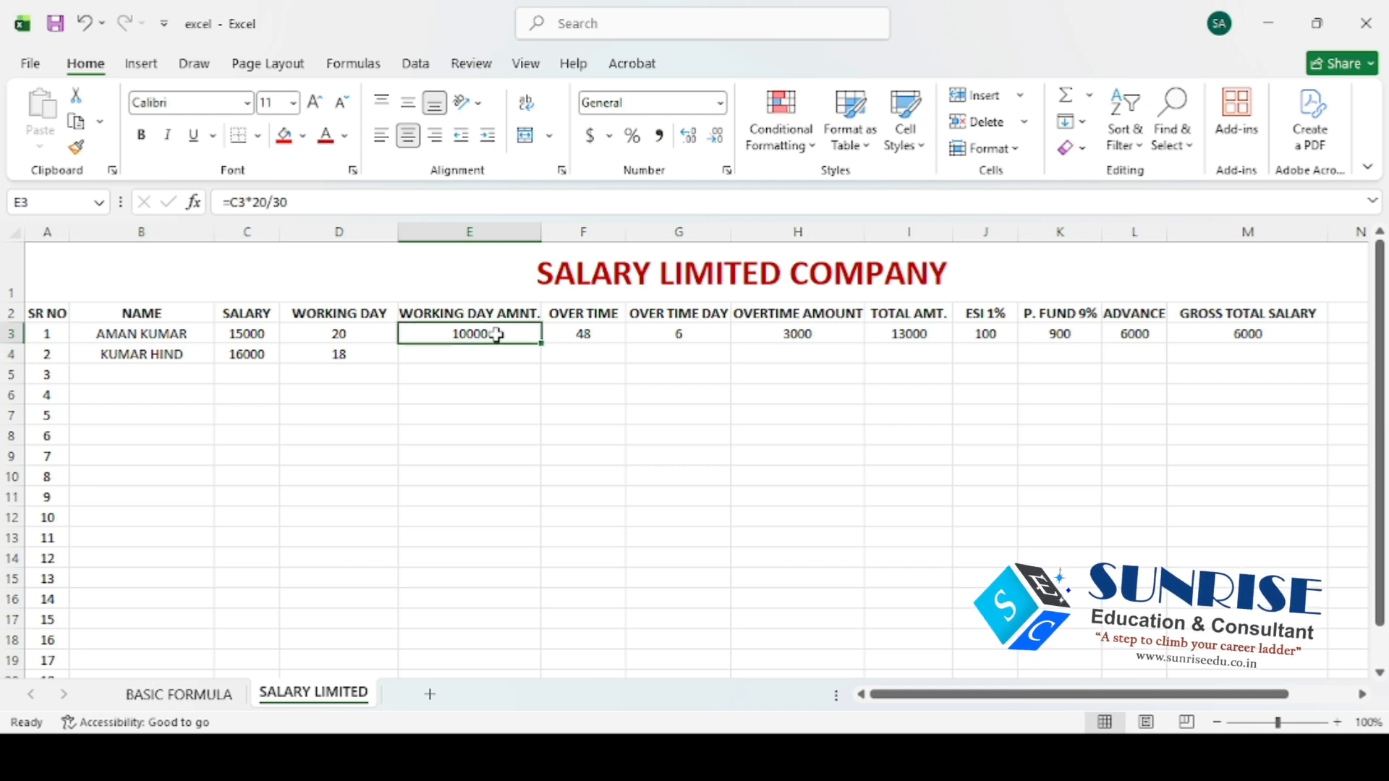
pyautogui.click(426, 355)
pyautogui.moveTo(494, 334); pyautogui.dragTo(549, 361)
# Set the second employee's overtime in cell F4 to 36
pyautogui.click(584, 357)
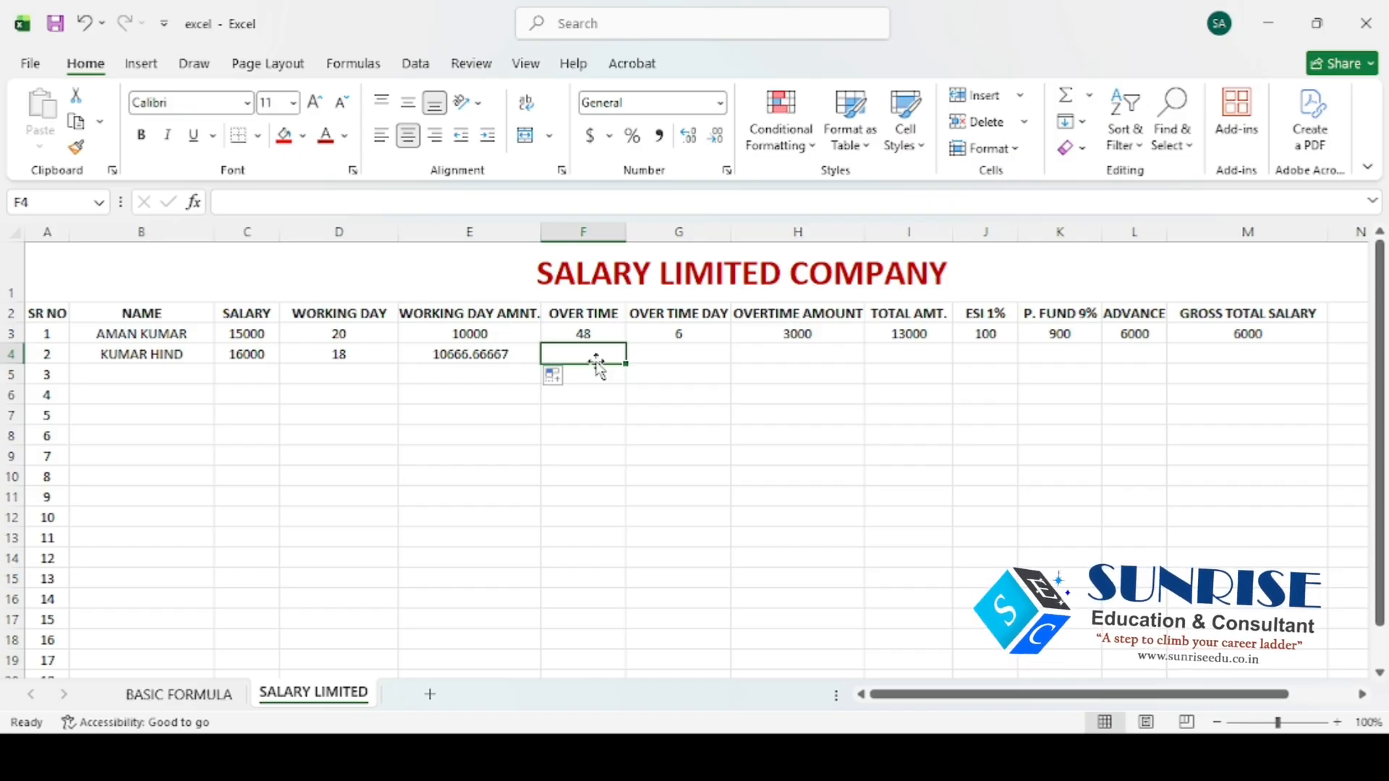
pyautogui.write('36')
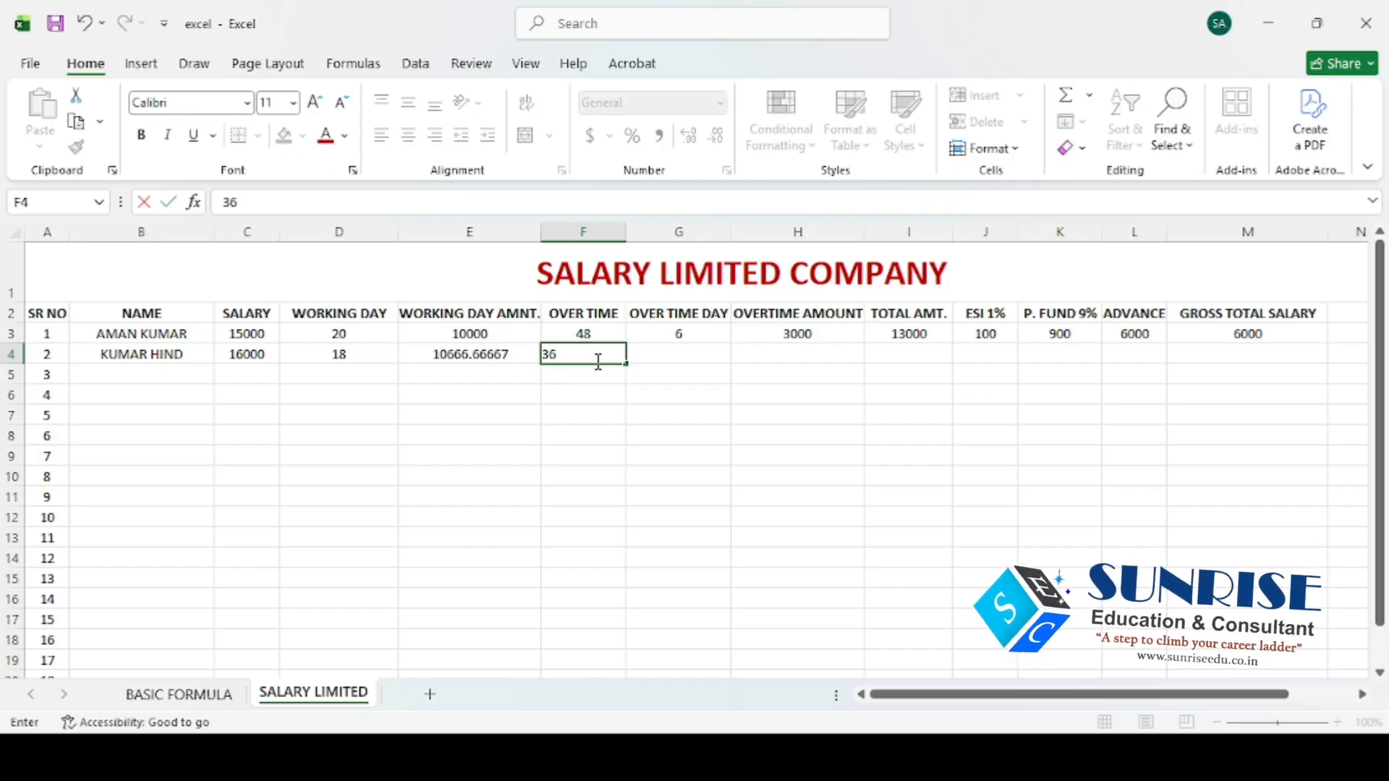
pyautogui.press('Tab')
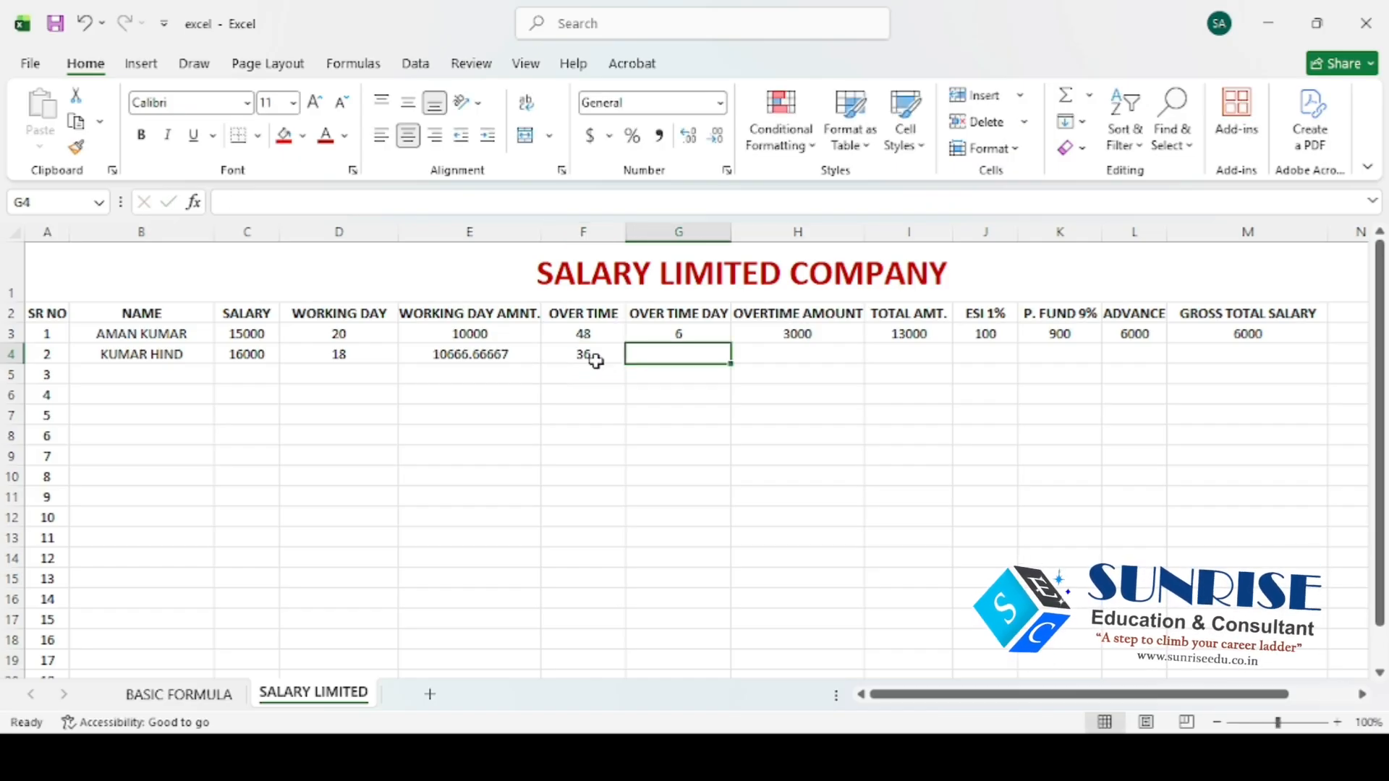
# Fill the overtime day formula from G3 down to G11 and the overtime amount formula from H3 down to H8
pyautogui.click(707, 333)
pyautogui.moveTo(731, 344); pyautogui.dragTo(729, 506)
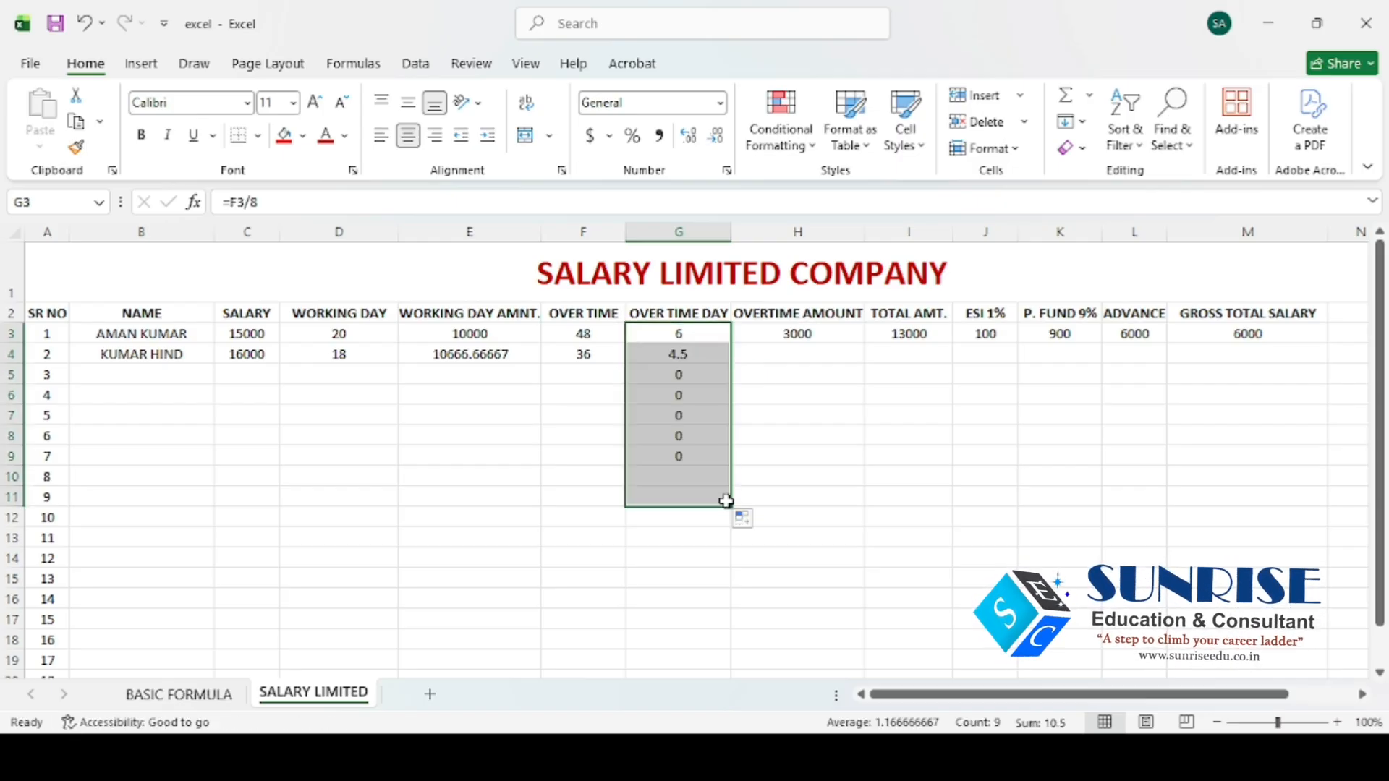
pyautogui.click(802, 357)
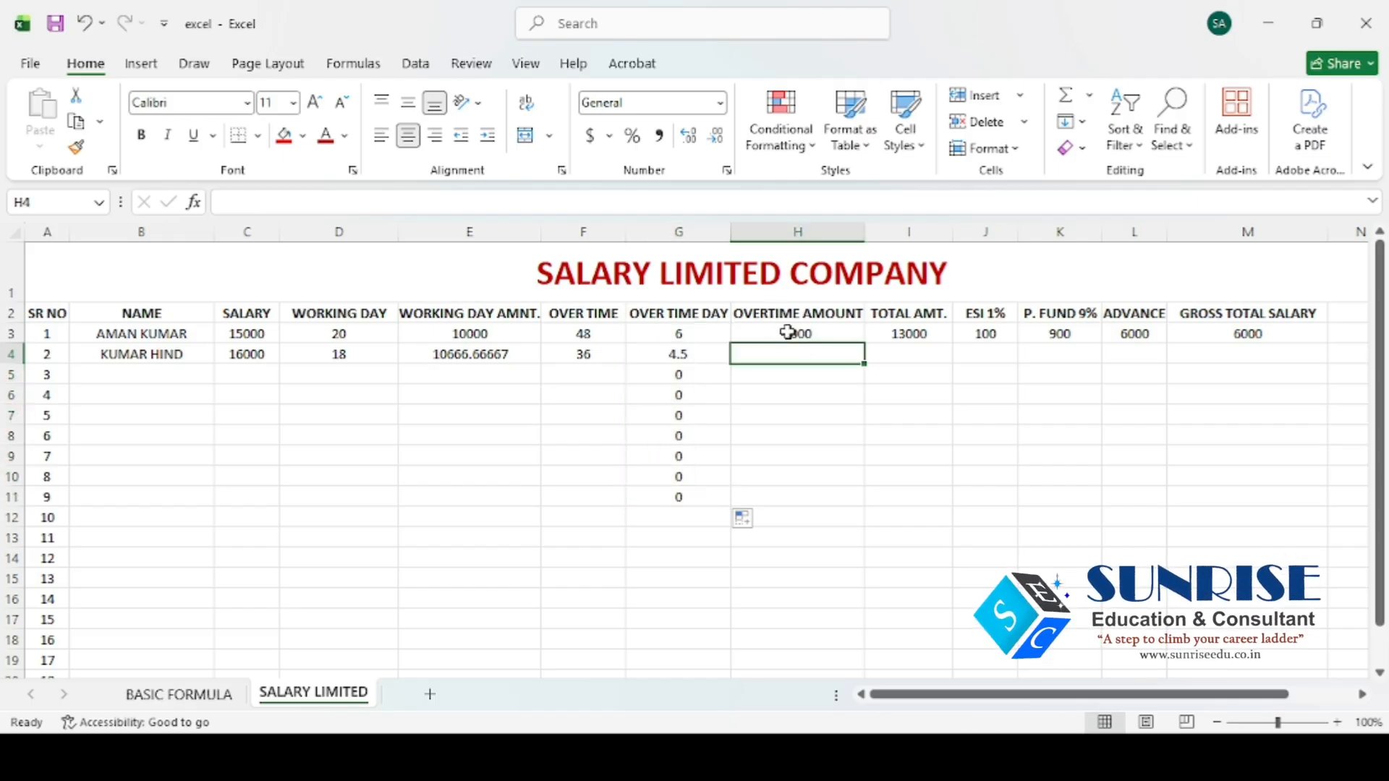
pyautogui.click(794, 335)
pyautogui.moveTo(865, 344); pyautogui.dragTo(864, 442)
# Fill the total amount formula from I3 down to I11 and the ESI 1% formula from J3 down to J8
pyautogui.click(910, 334)
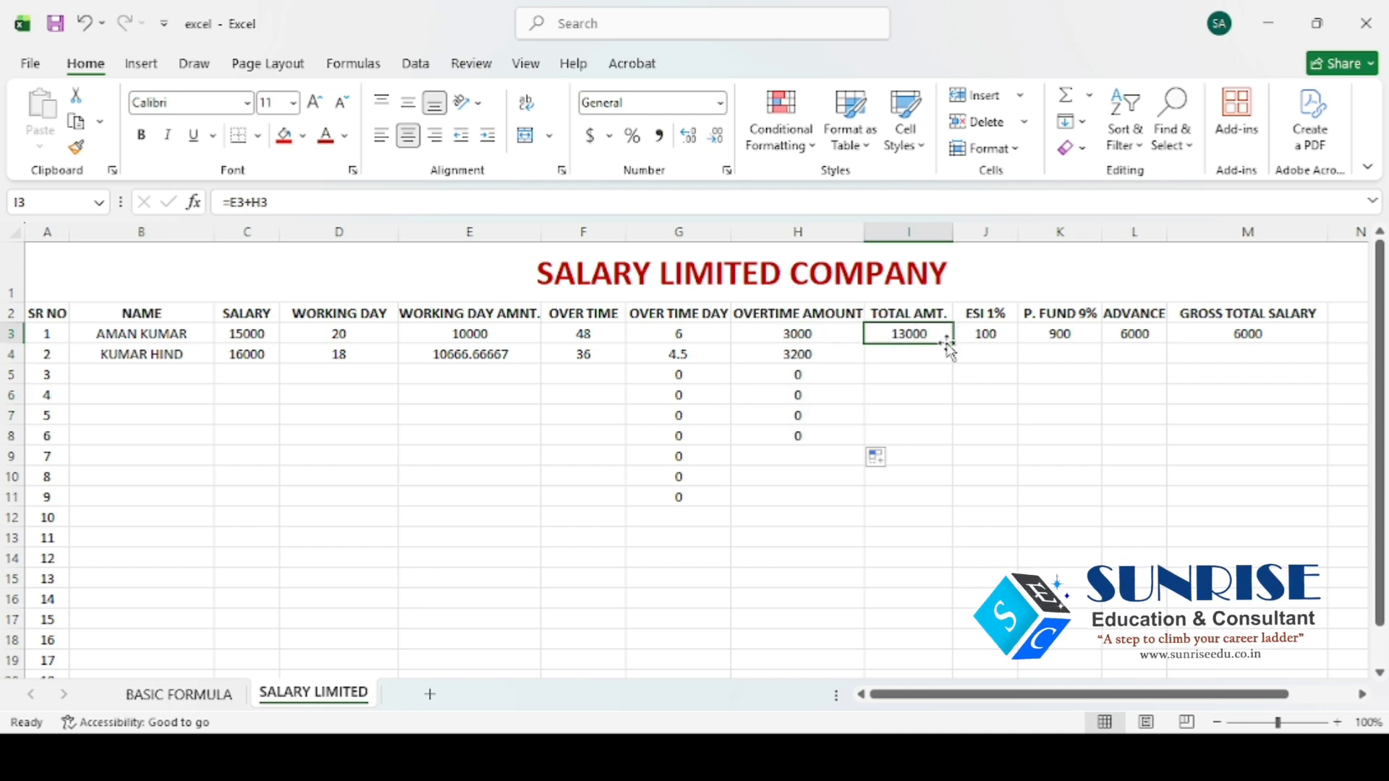
pyautogui.moveTo(952, 345); pyautogui.dragTo(953, 411)
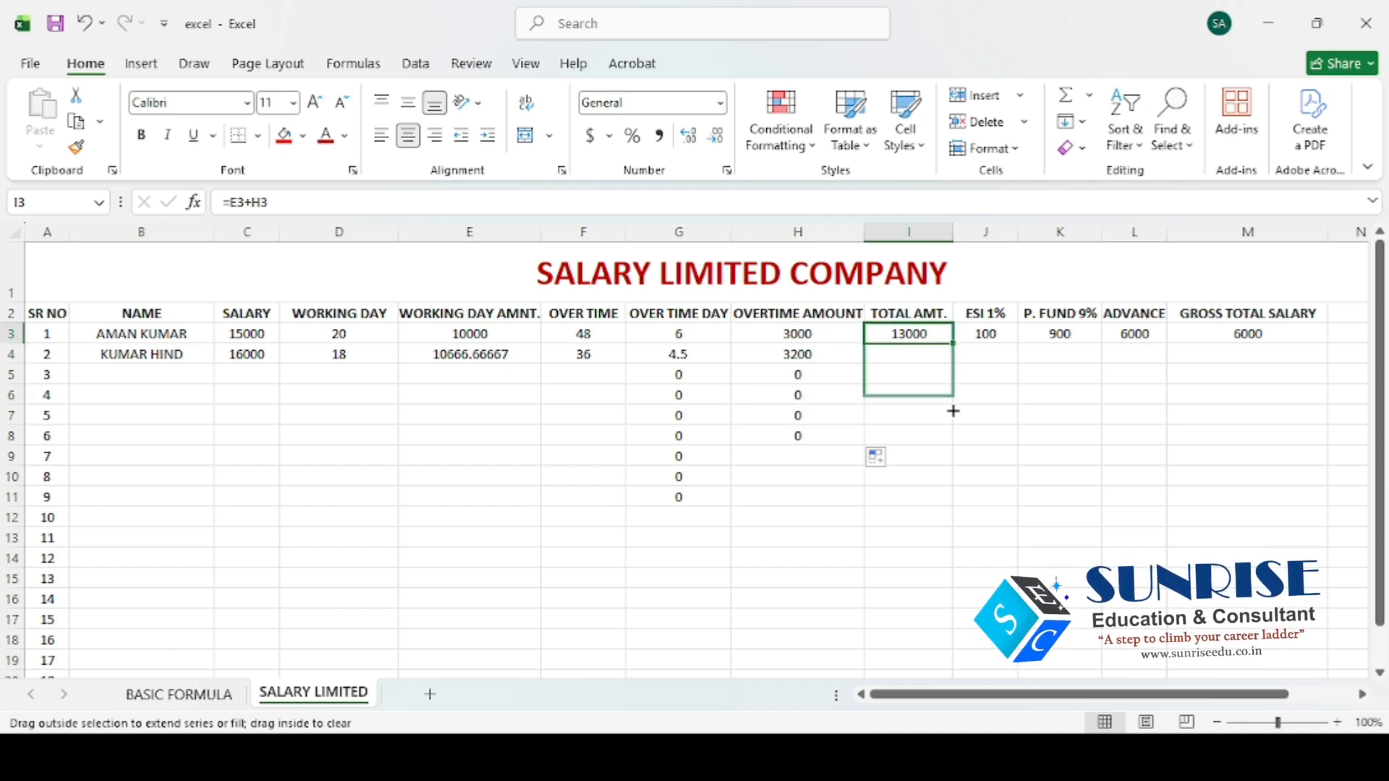
pyautogui.click(983, 334)
pyautogui.moveTo(1020, 351); pyautogui.dragTo(1022, 441)
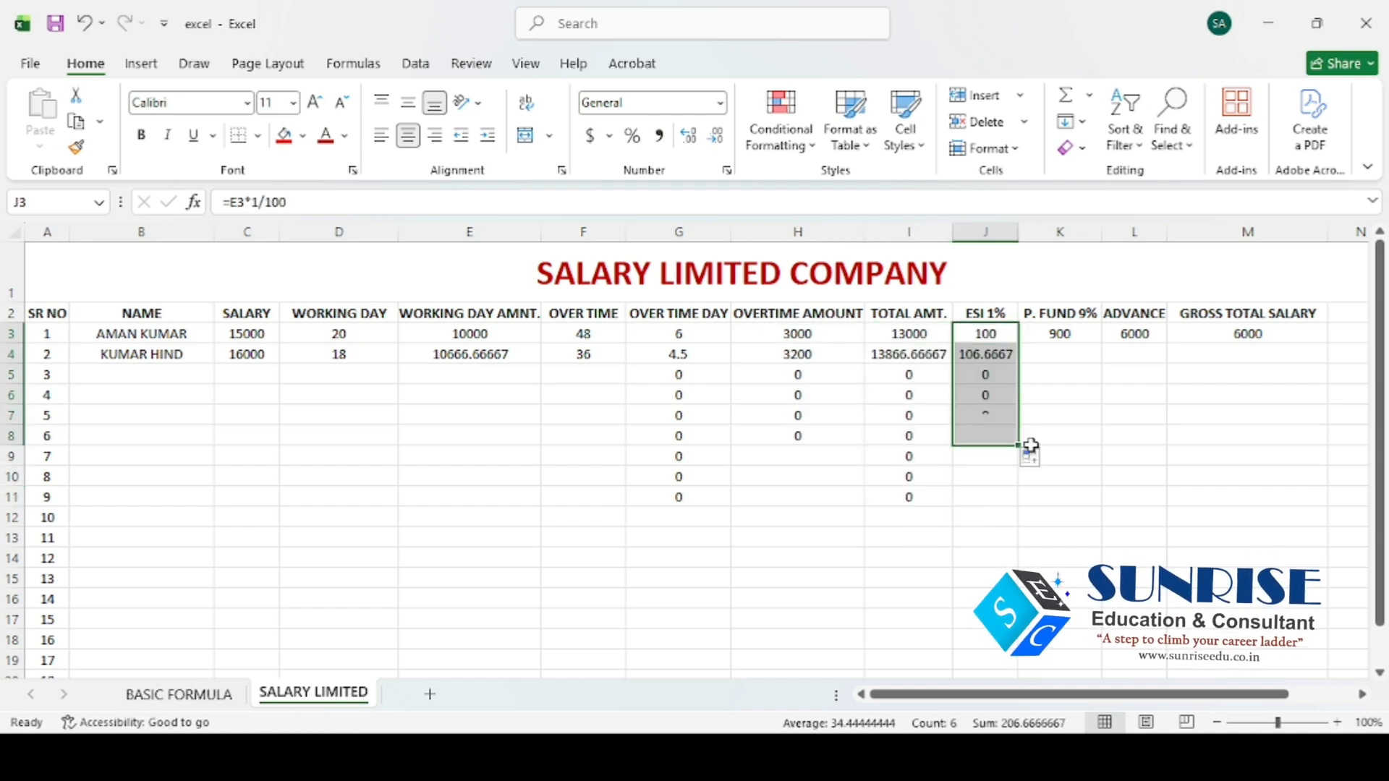
# Fill the P. FUND 9% formula from K3 down to K8 and the advance value from L3 down to L6
pyautogui.click(1060, 338)
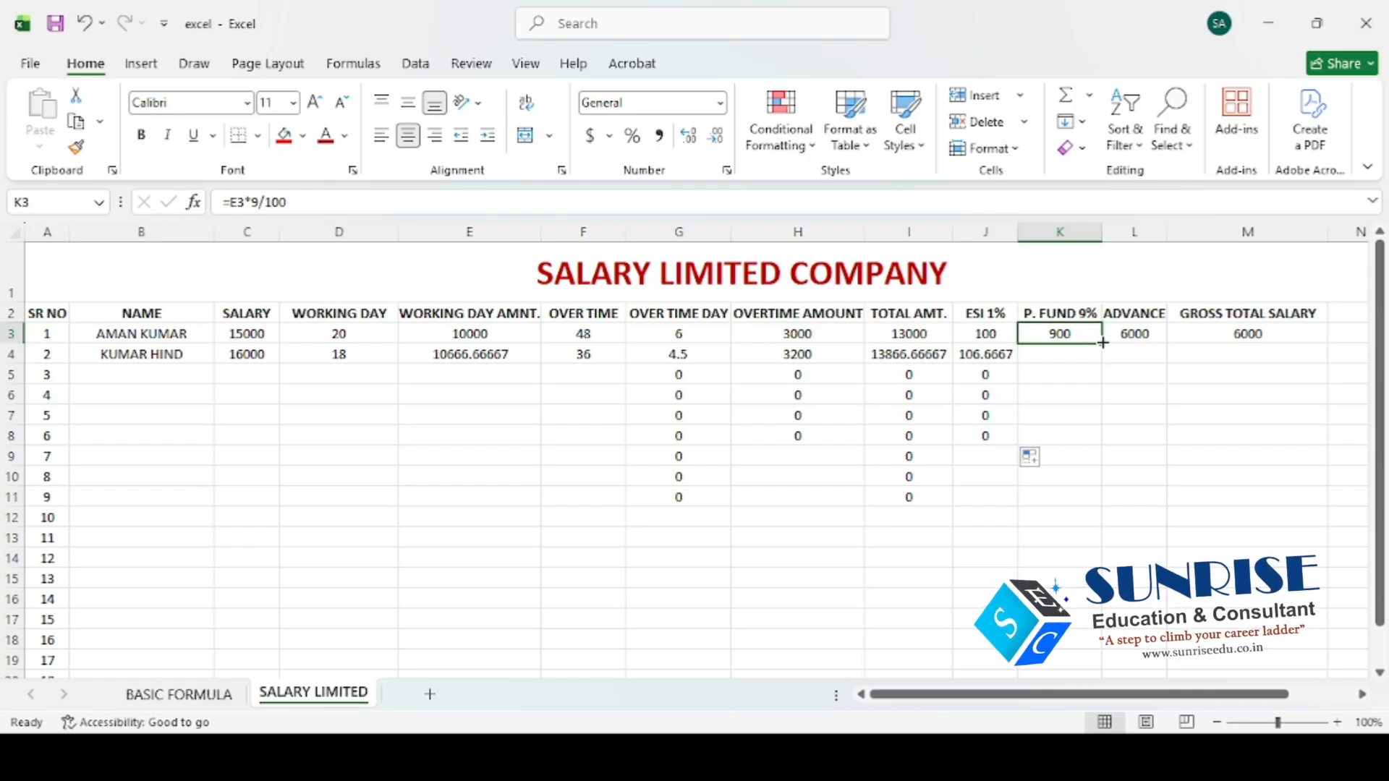
pyautogui.moveTo(1099, 346); pyautogui.dragTo(1110, 442)
pyautogui.click(1145, 337)
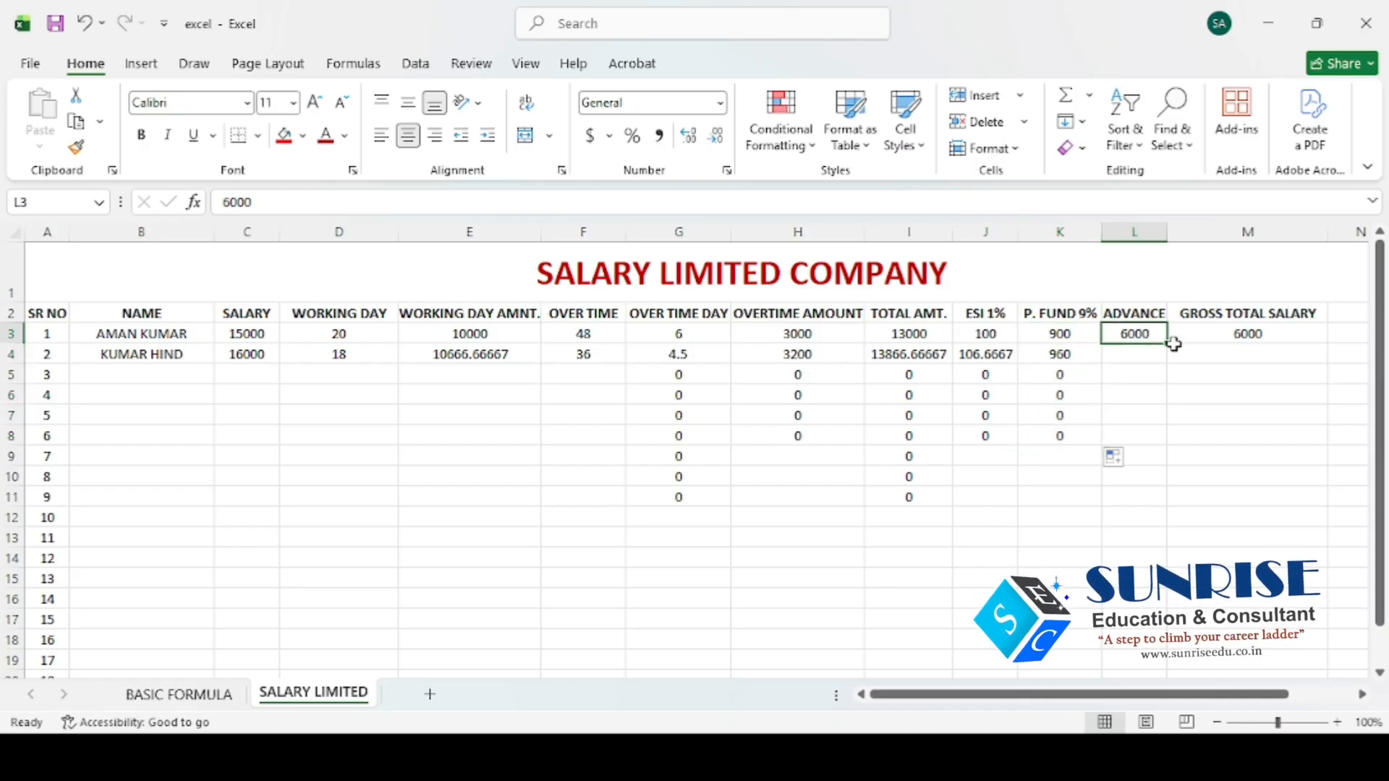
pyautogui.moveTo(1166, 343); pyautogui.dragTo(1173, 404)
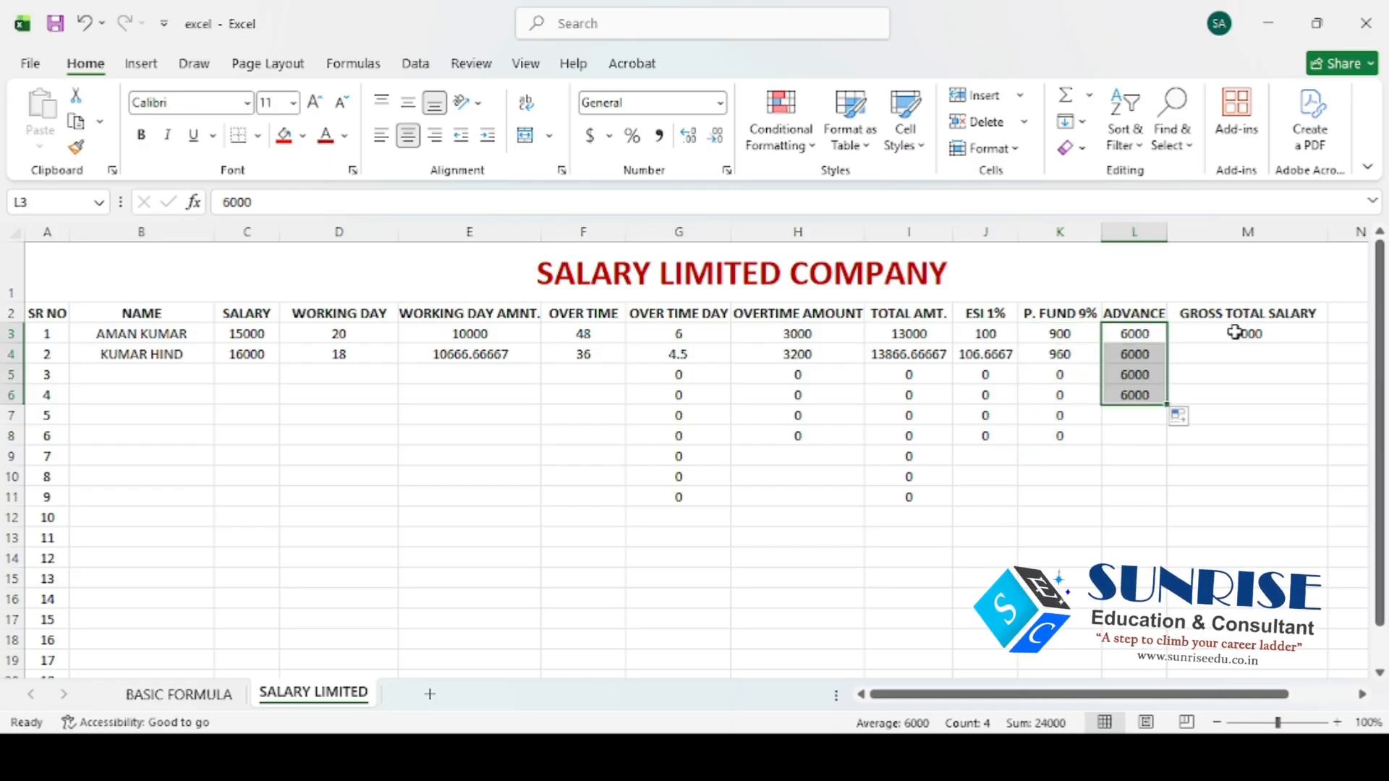
# Change the second employee's advance in cell L4 to 5000
pyautogui.click(1152, 353)
pyautogui.hotkey('shift', 'Down')
pyautogui.hotkey('shift', 'Down')
pyautogui.hotkey('shift', 'Down')
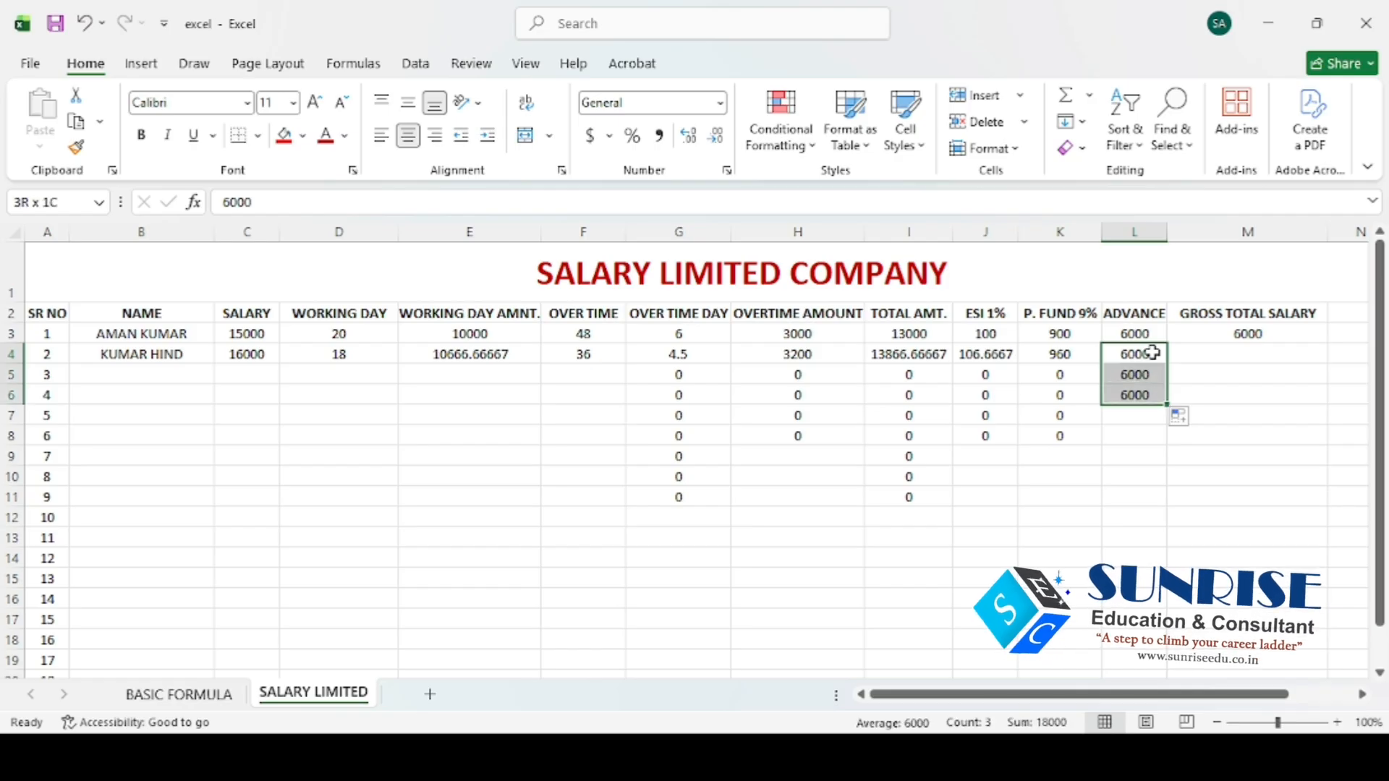
pyautogui.write('5')
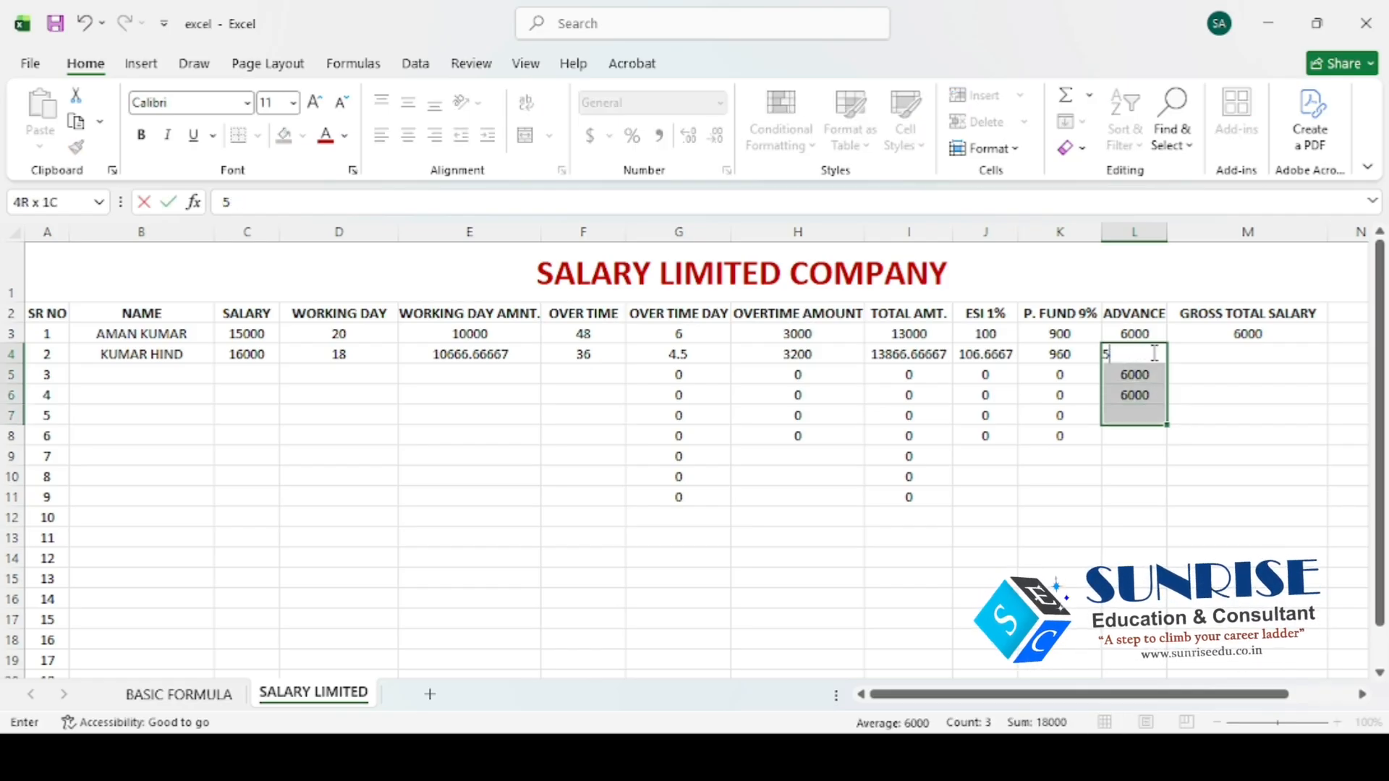
pyautogui.write('000')
pyautogui.press('Return')
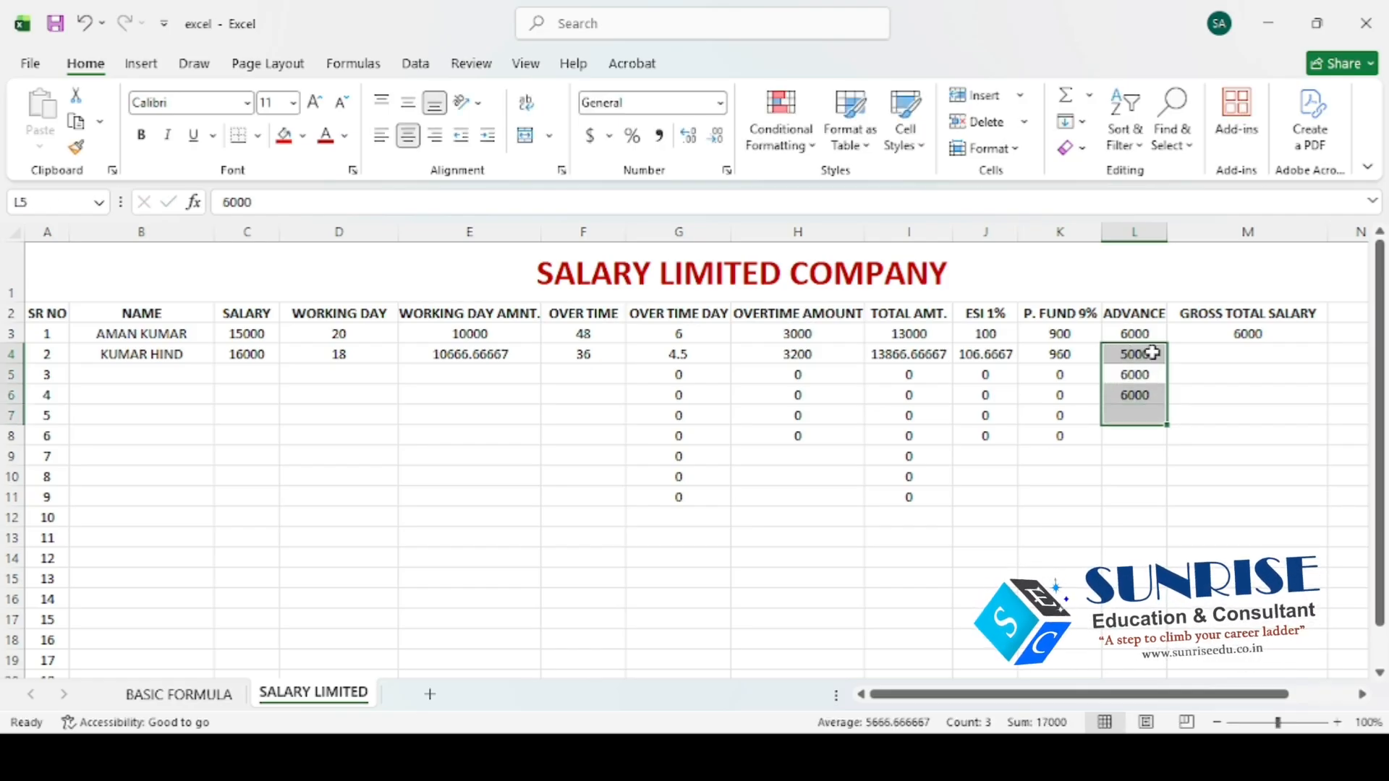
# Change the advance in cell L5 to 4000
pyautogui.press('Down')
pyautogui.press('Down')
pyautogui.press('Down')
pyautogui.press('Up')
pyautogui.press('Up')
pyautogui.press('Up')
pyautogui.hotkey('shift', 'Down')
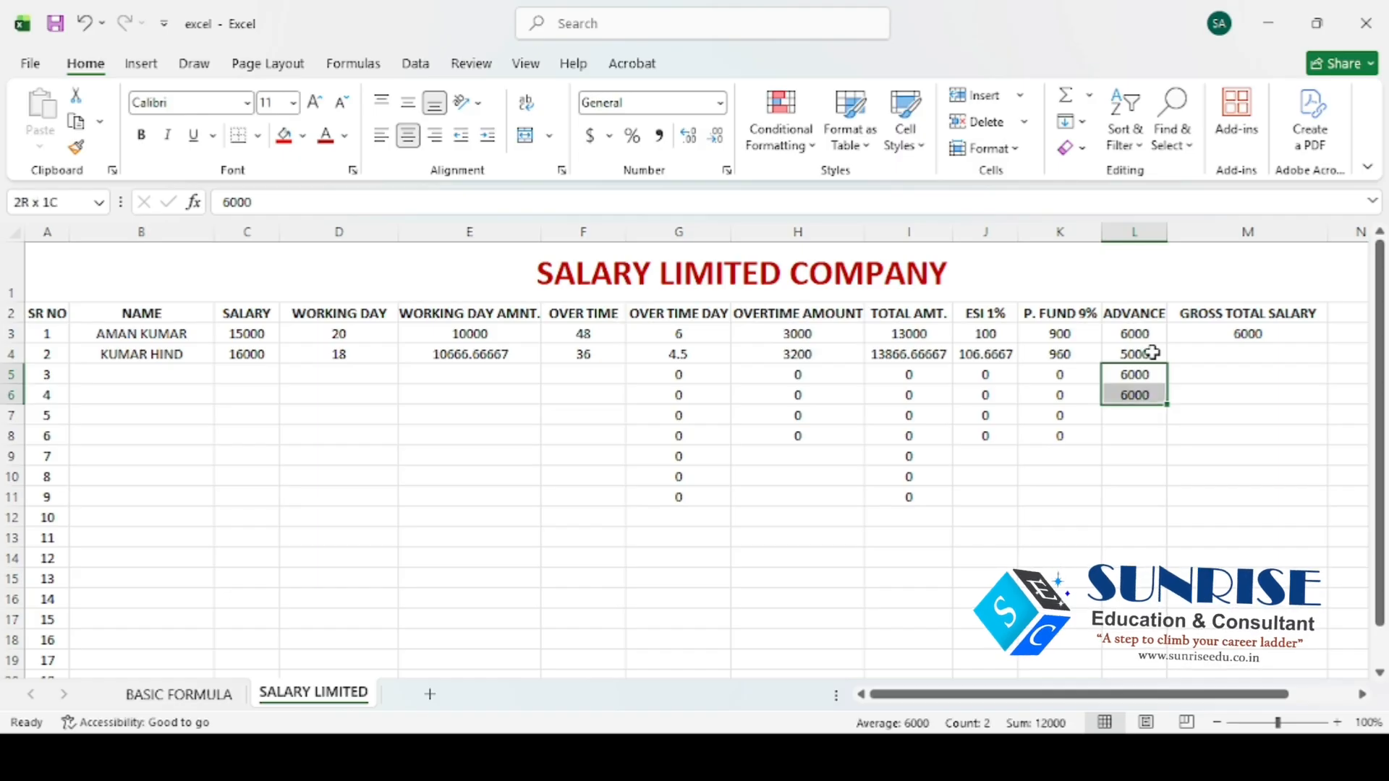
pyautogui.write('4000')
pyautogui.press('Return')
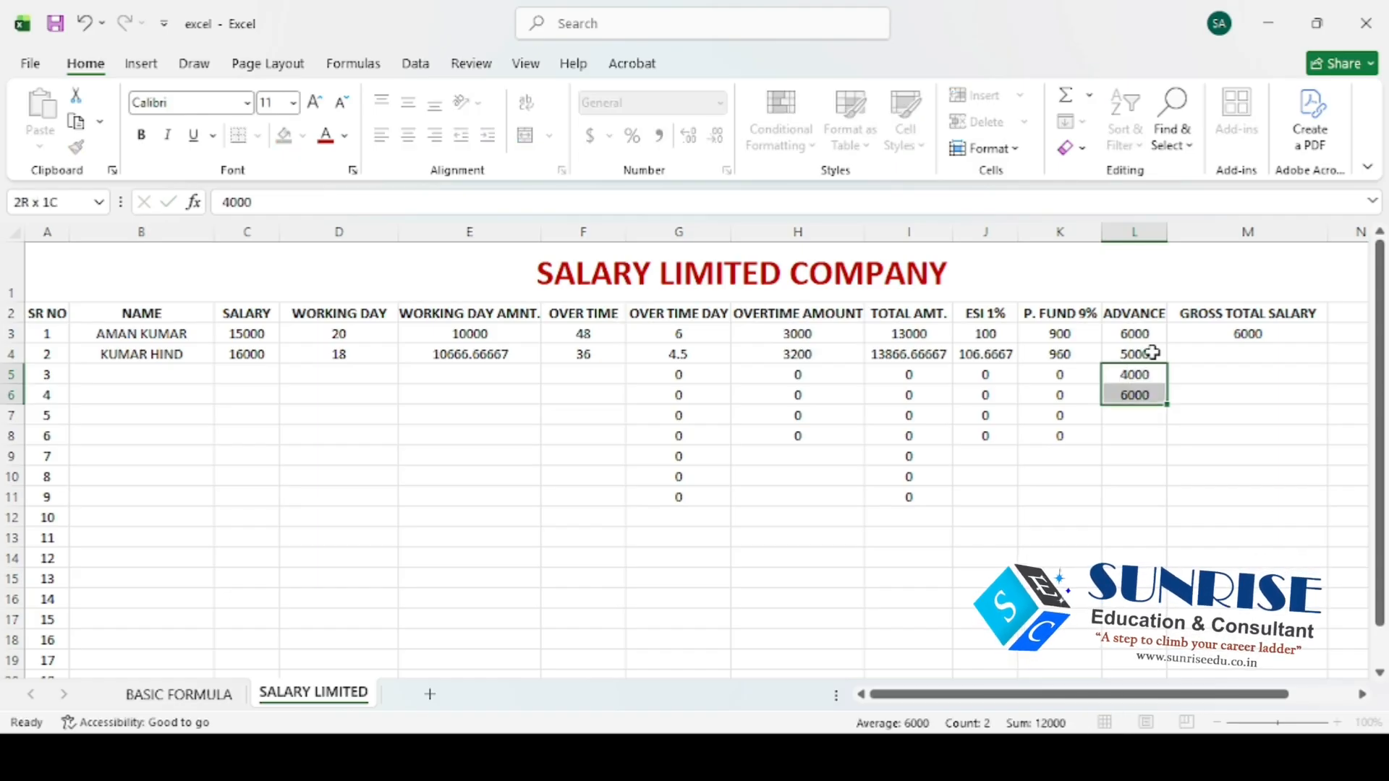
# Change the advance in cell L6 to 3000
pyautogui.press('Down')
pyautogui.press('Up')
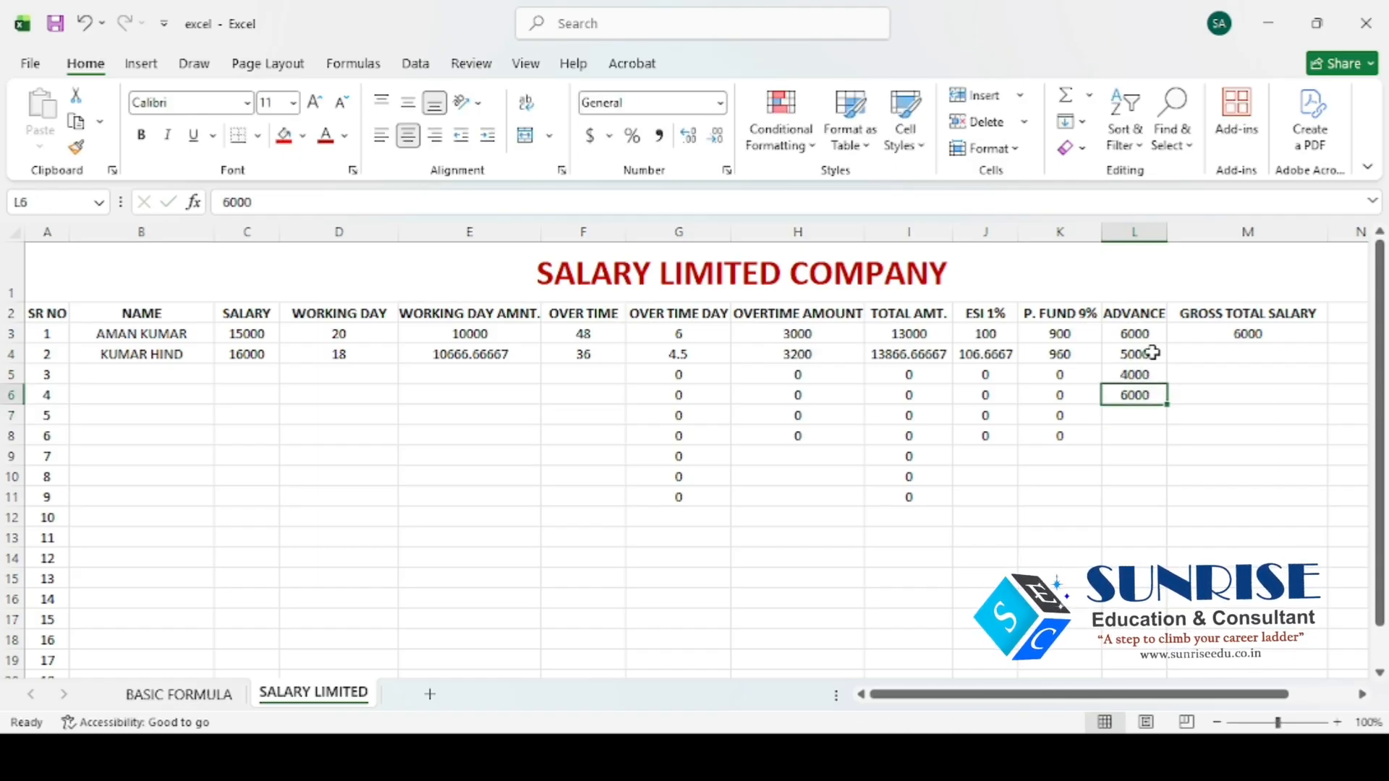
pyautogui.write('3000')
pyautogui.press('Return')
# Fill the gross total salary formula from cell M3 down to M6
pyautogui.press('Up')
pyautogui.press('Up')
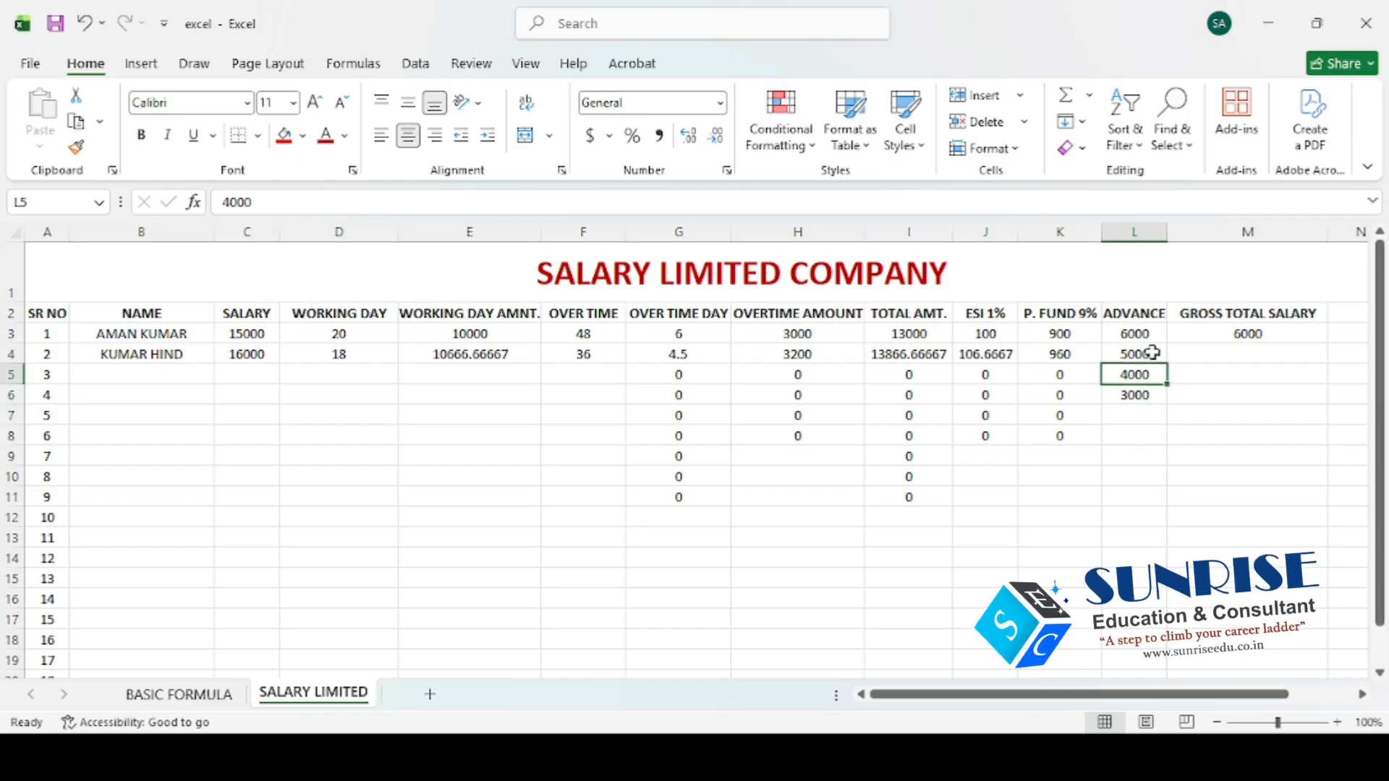
pyautogui.press('Up')
pyautogui.press('Right')
pyautogui.press('Up')
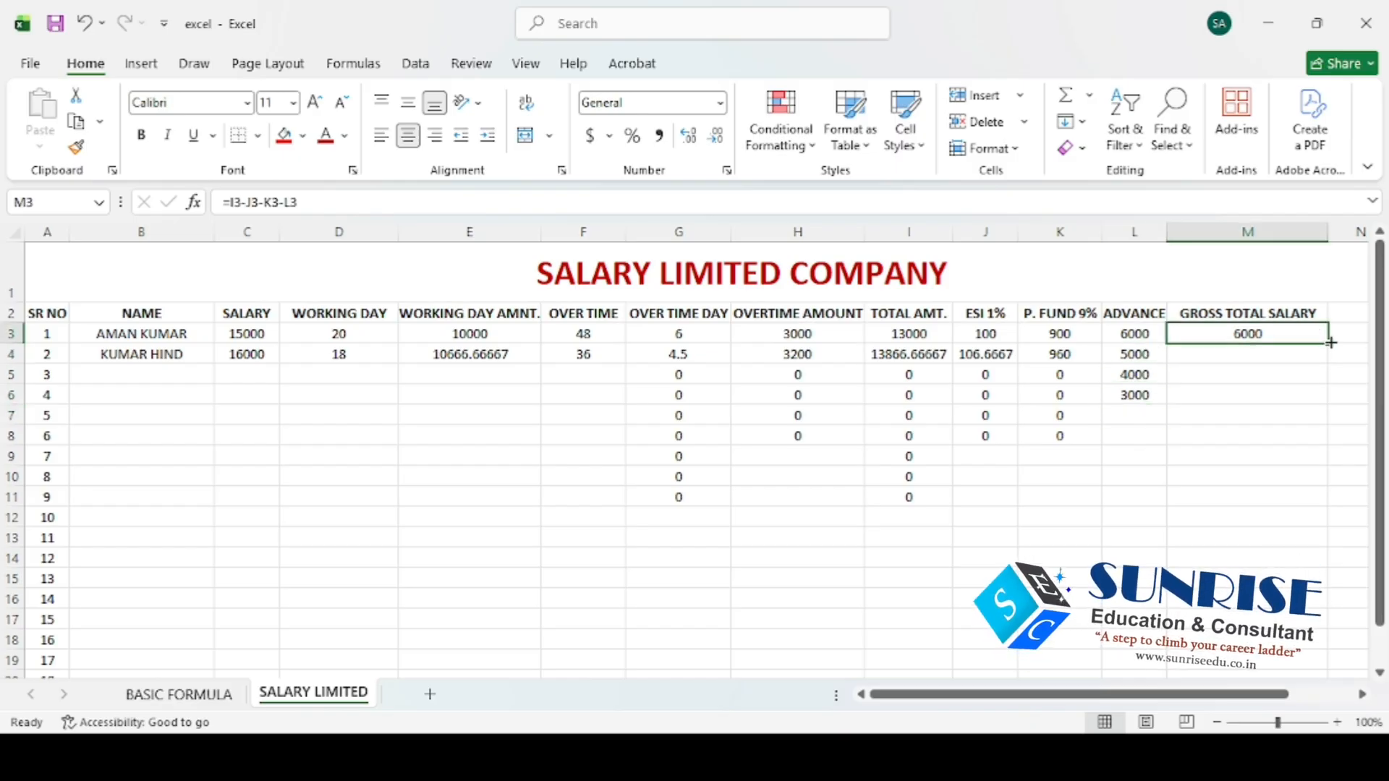
pyautogui.moveTo(1332, 342); pyautogui.dragTo(1337, 405)
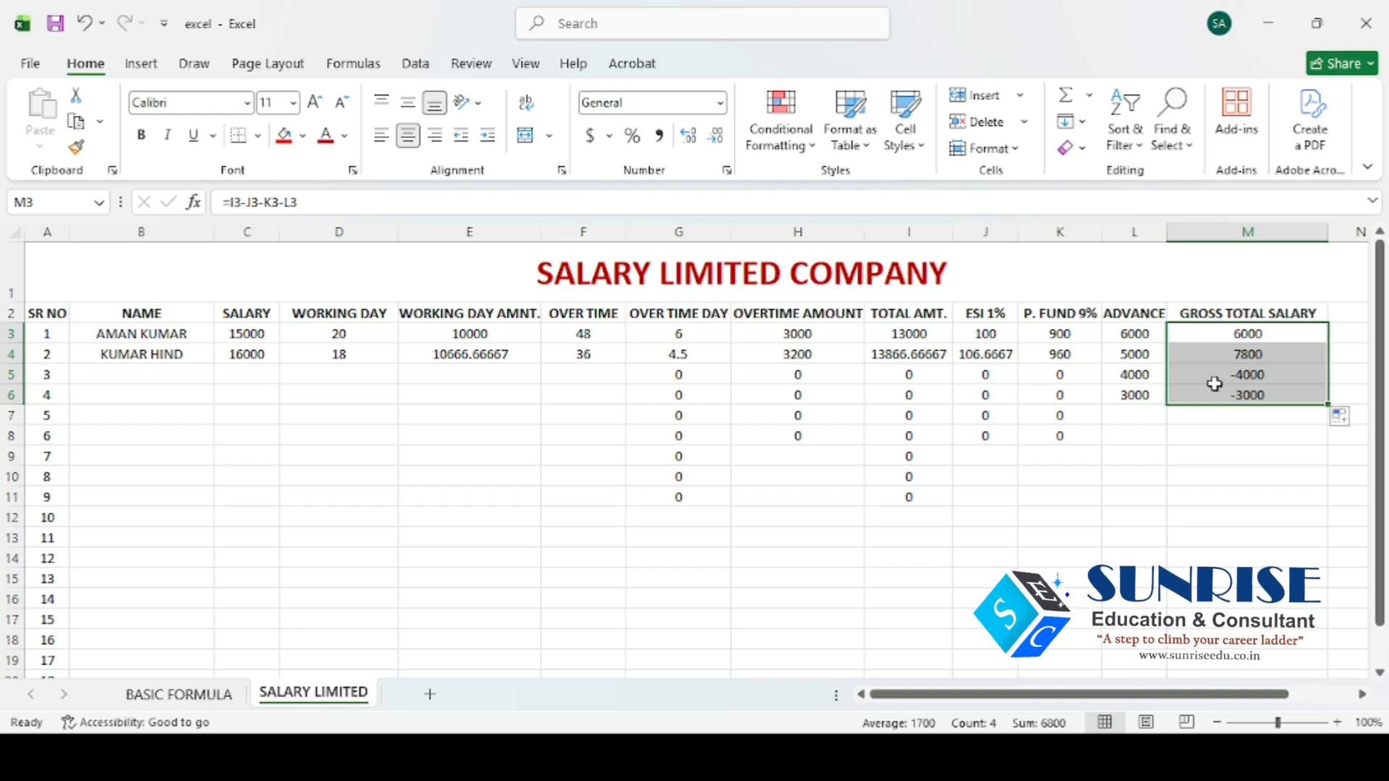
# Enter the third employee's name, a salary of 18000 and 25 working days in row 5
pyautogui.click(81, 370)
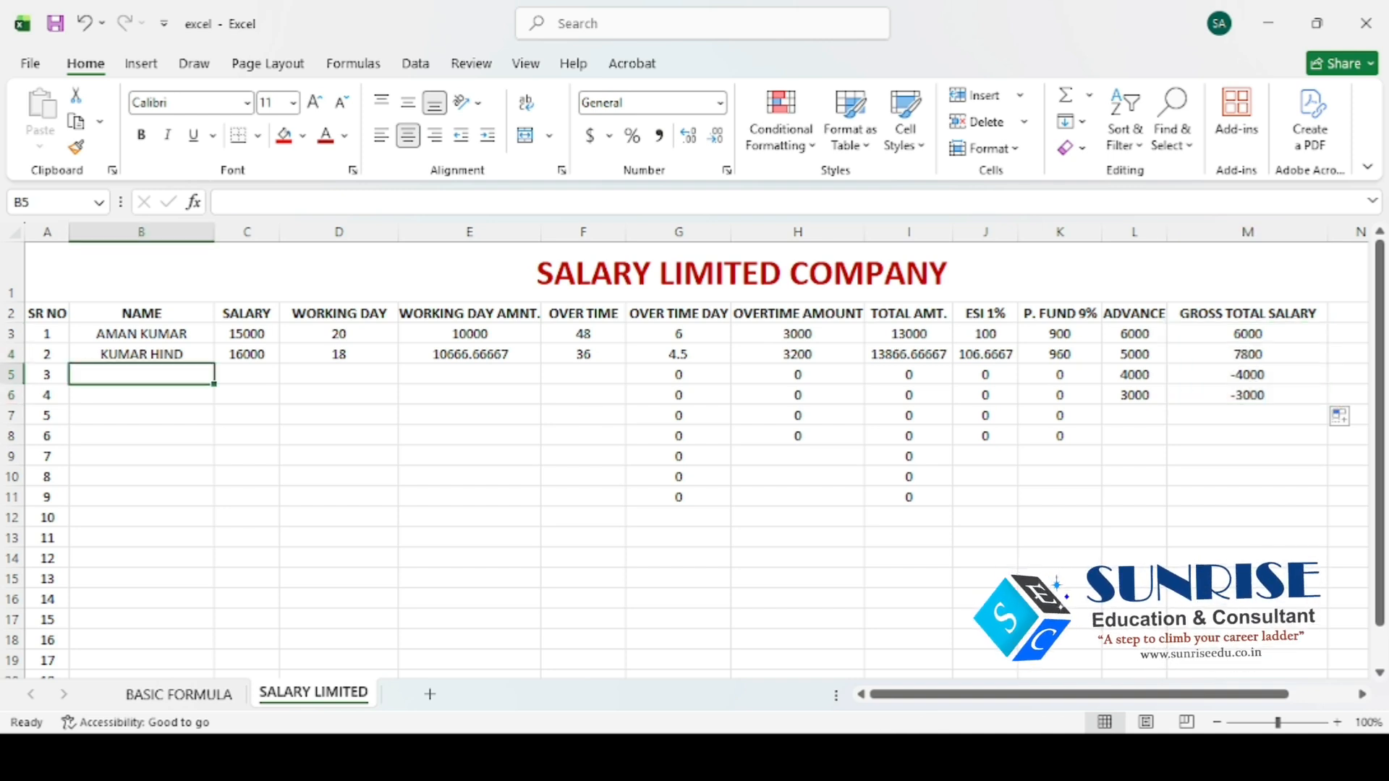
pyautogui.click(1134, 373)
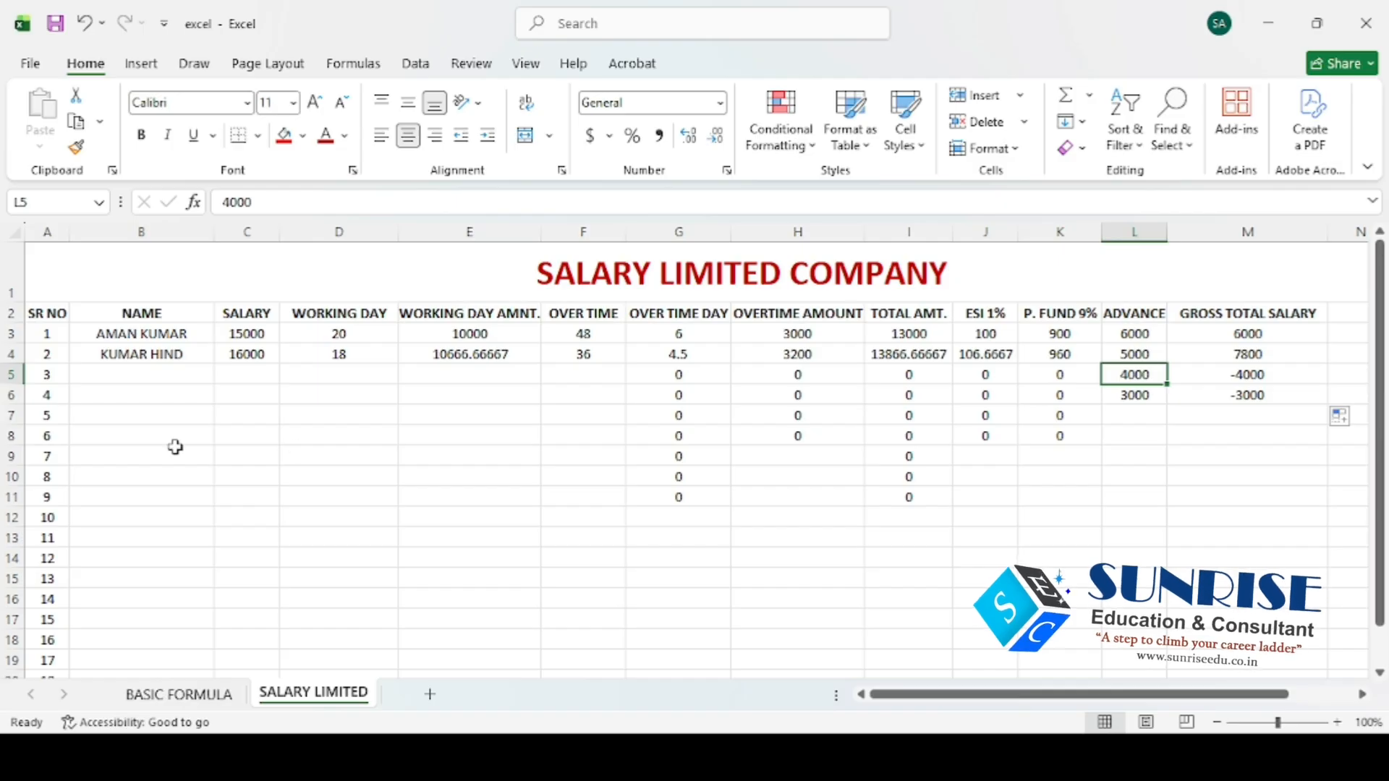
pyautogui.click(135, 370)
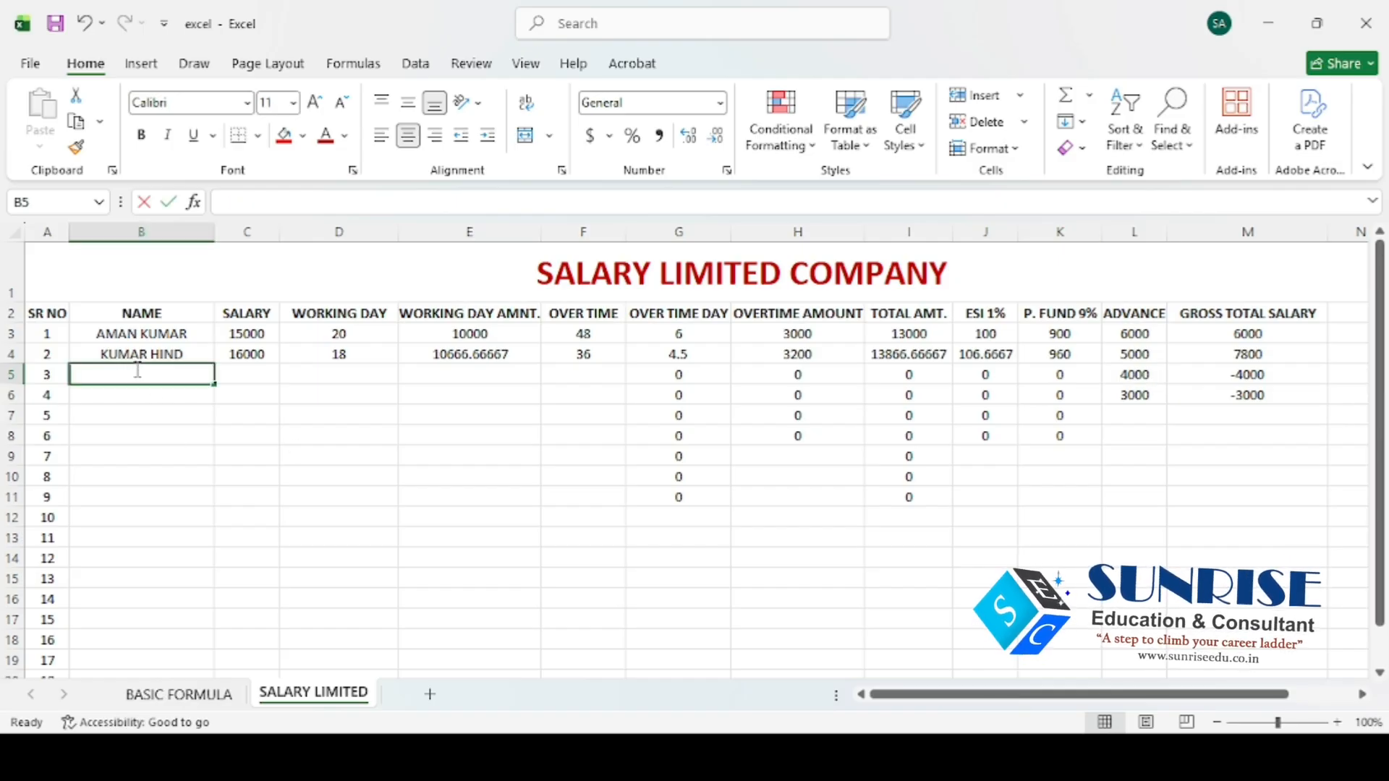
pyautogui.write('HEMANT')
pyautogui.press('Tab')
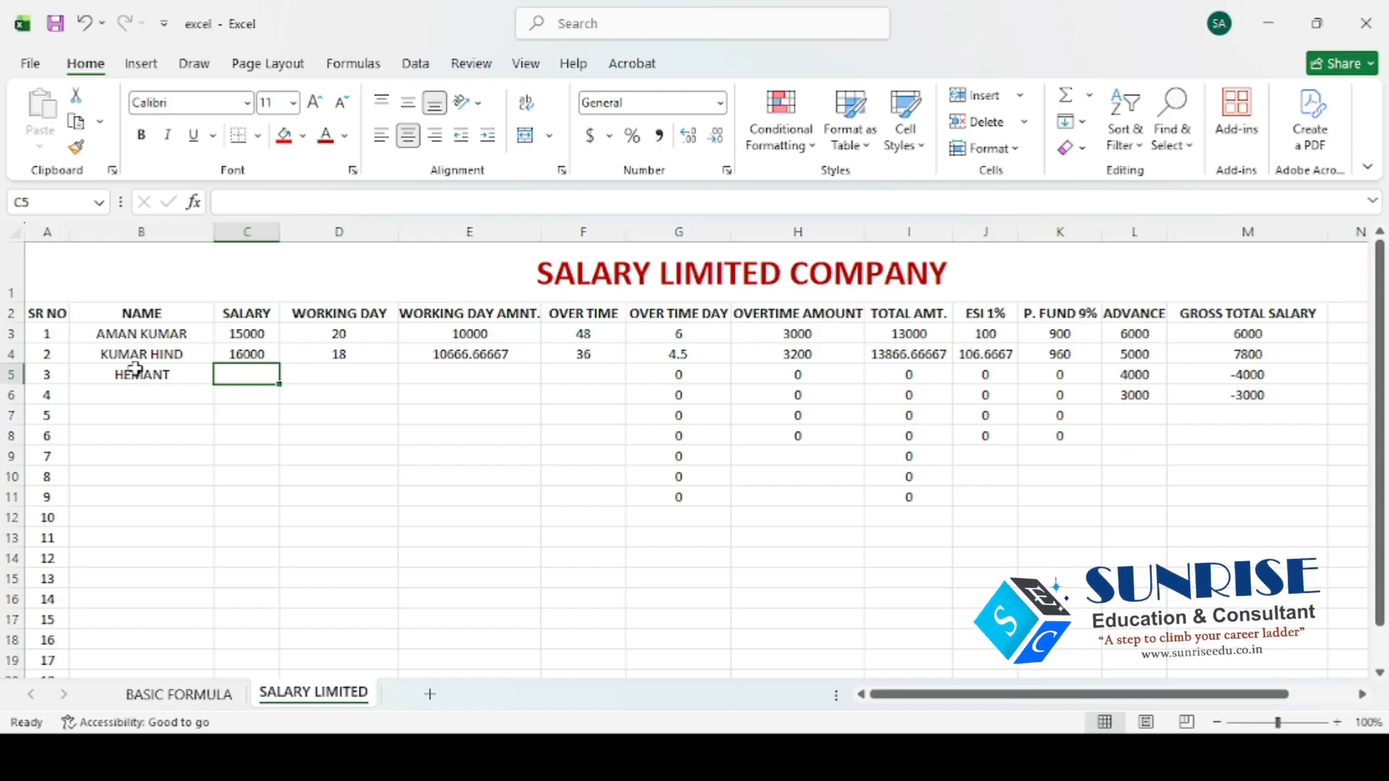
pyautogui.write('18000')
pyautogui.press('Tab')
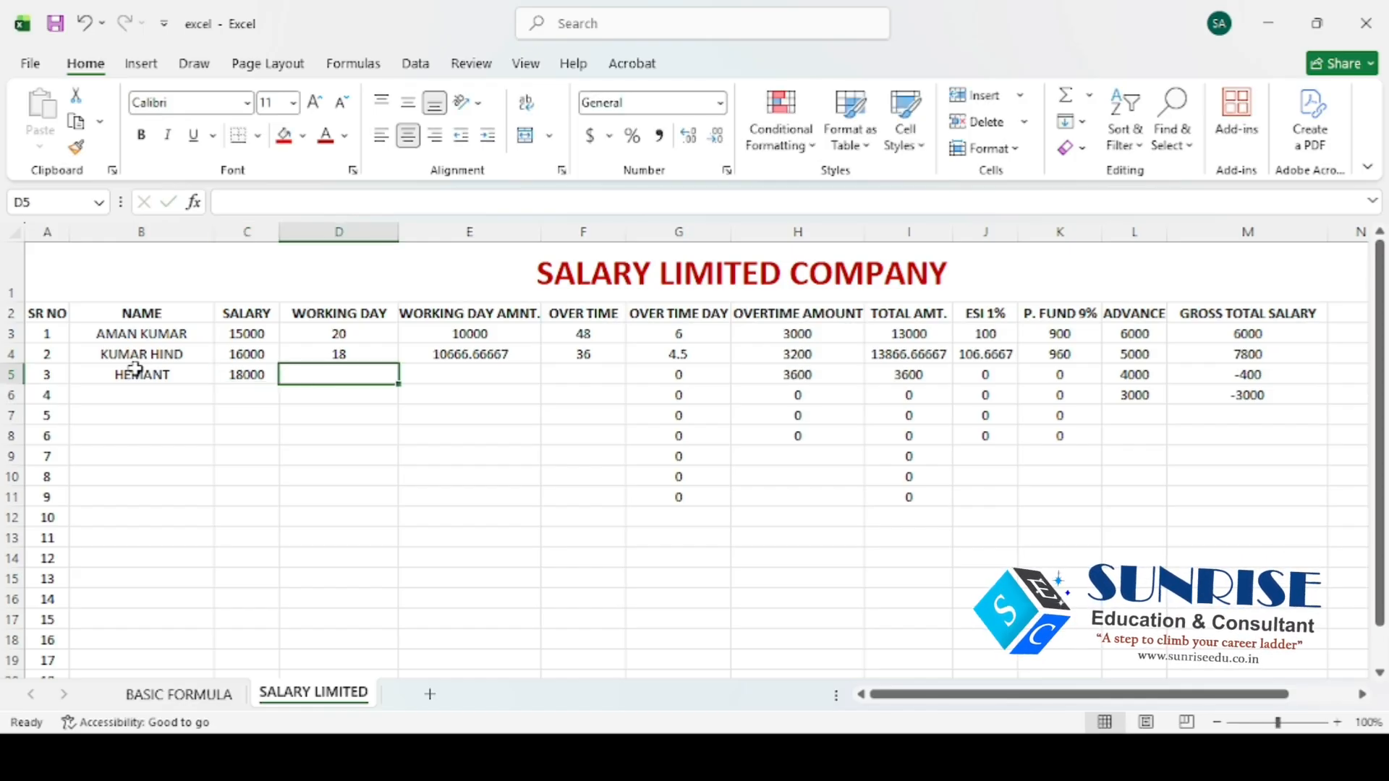
pyautogui.write('25')
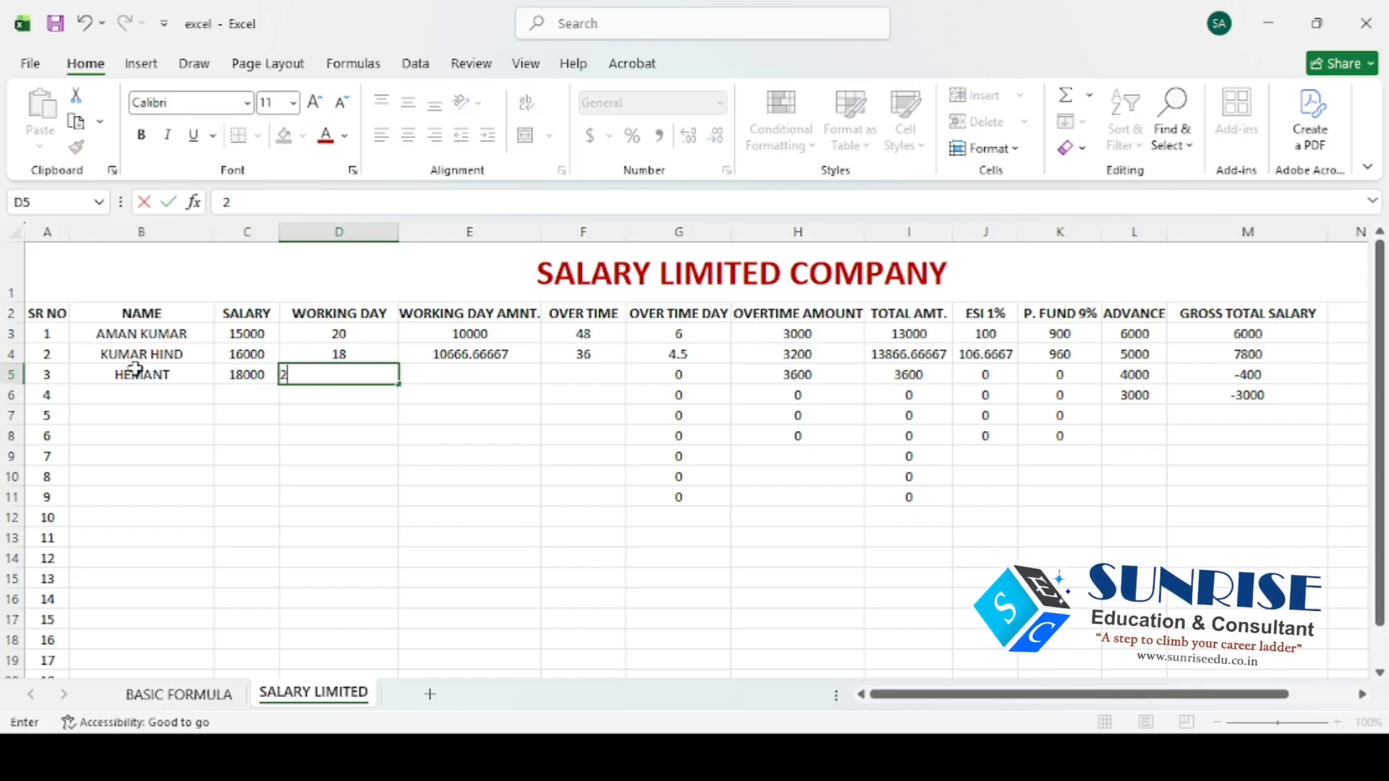
pyautogui.press('Tab')
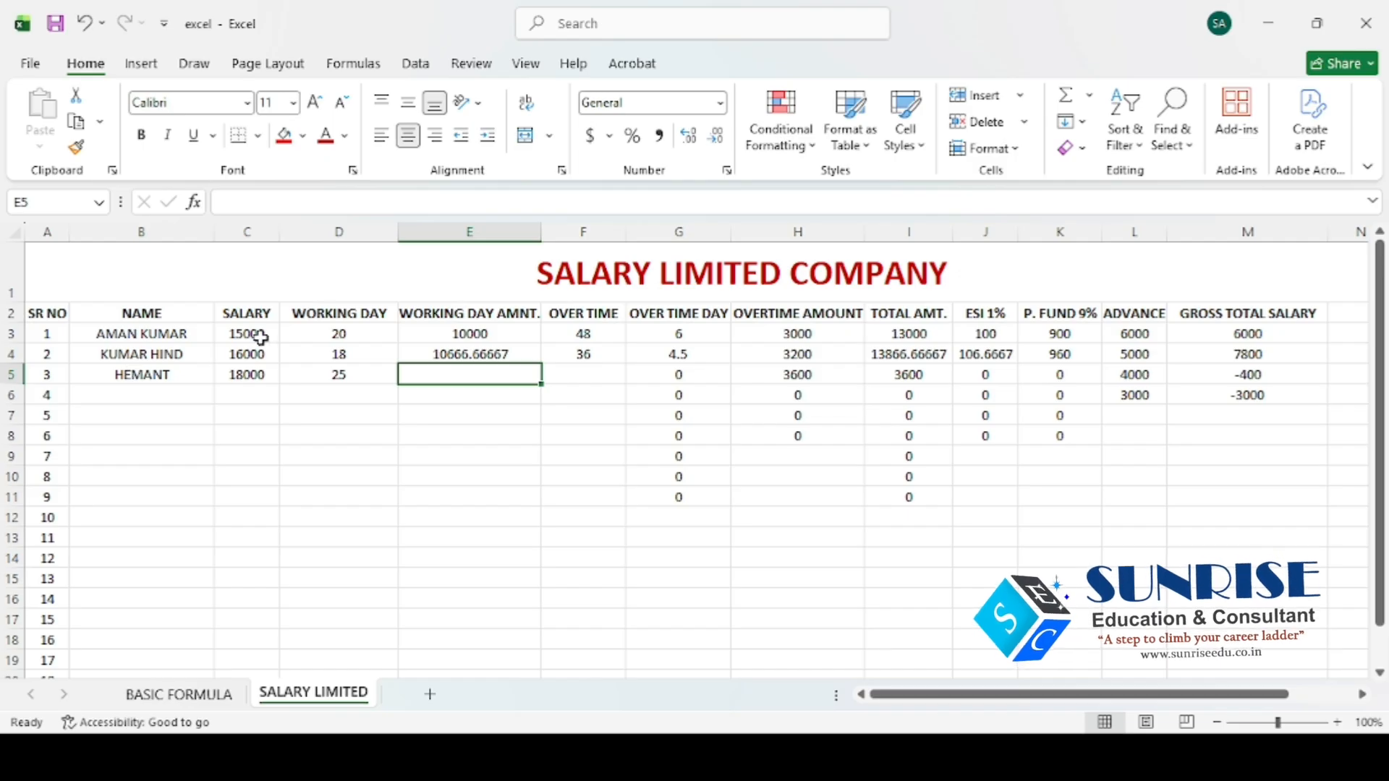
# Fill the working day amount formula from cell E4 down to E11
pyautogui.click(456, 353)
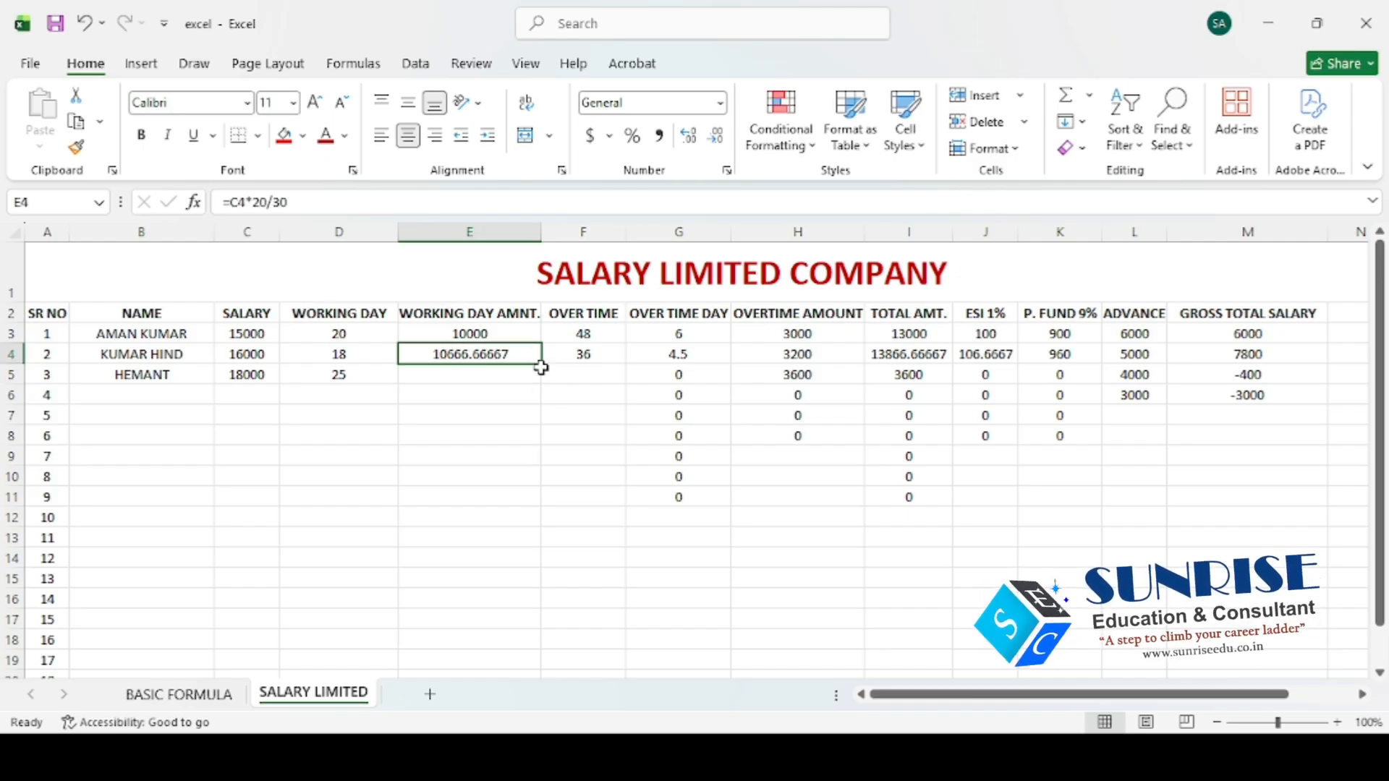
pyautogui.moveTo(542, 366); pyautogui.dragTo(552, 503)
pyautogui.click(587, 355)
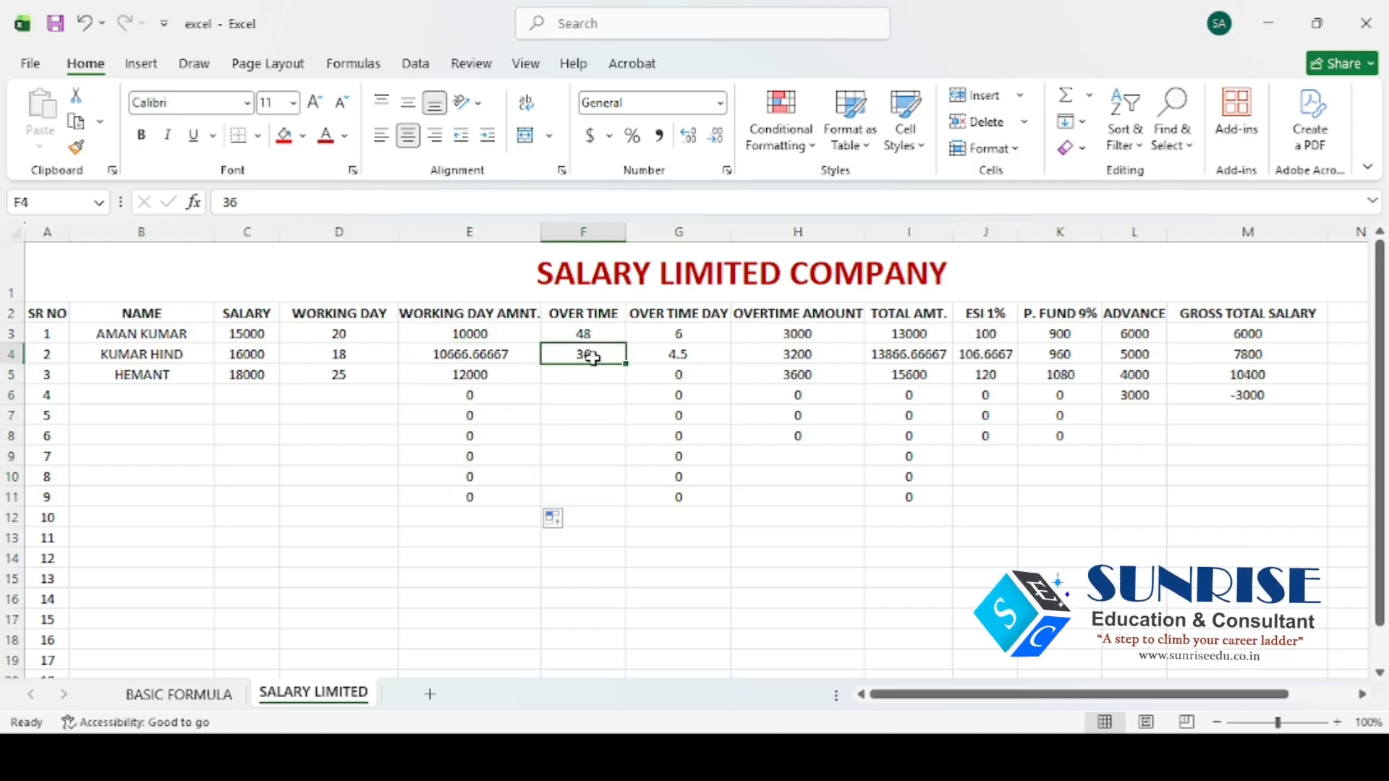
pyautogui.moveTo(626, 365); pyautogui.dragTo(631, 481)
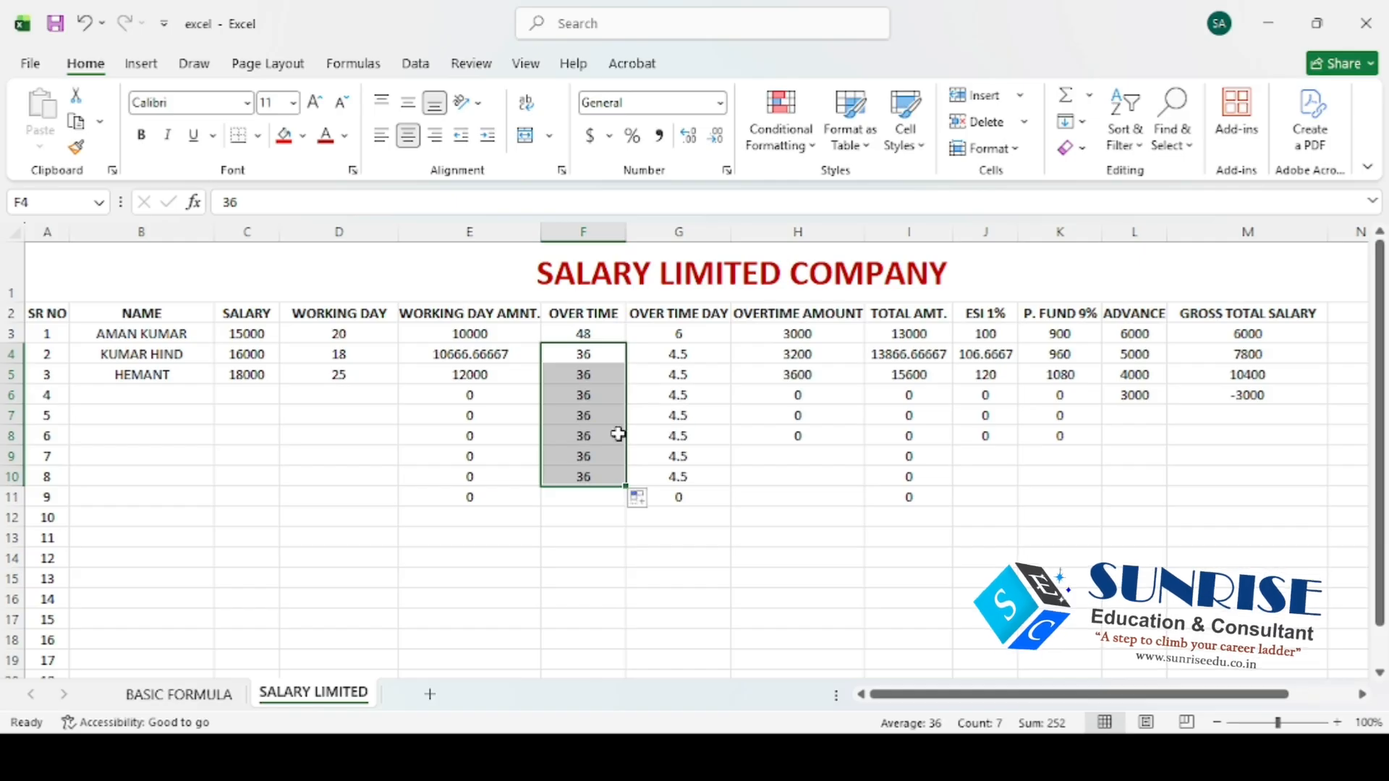
pyautogui.click(612, 369)
pyautogui.hotkey('ctrl', 'shift', 'Down')
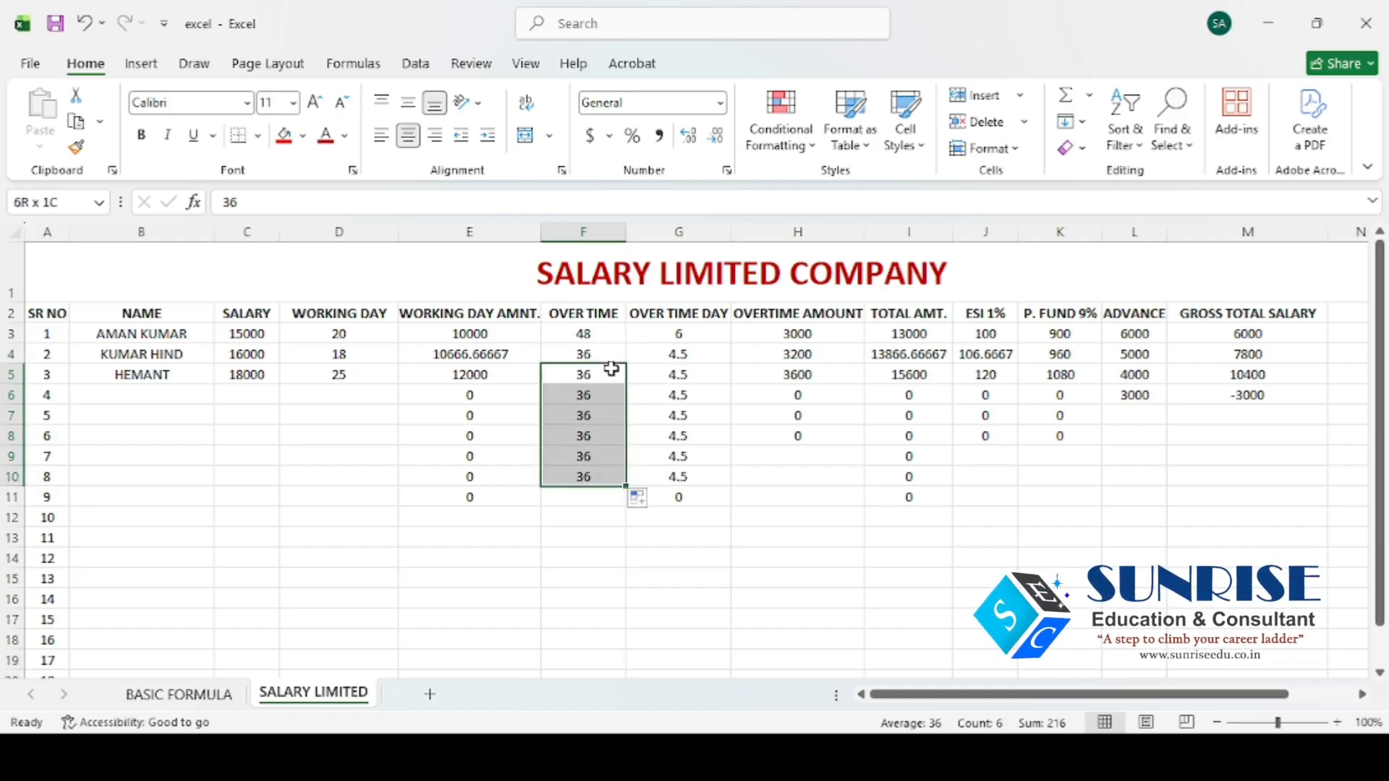
pyautogui.press('Delete')
# Set the third employee's overtime in cell F5 to 48
pyautogui.click(611, 369)
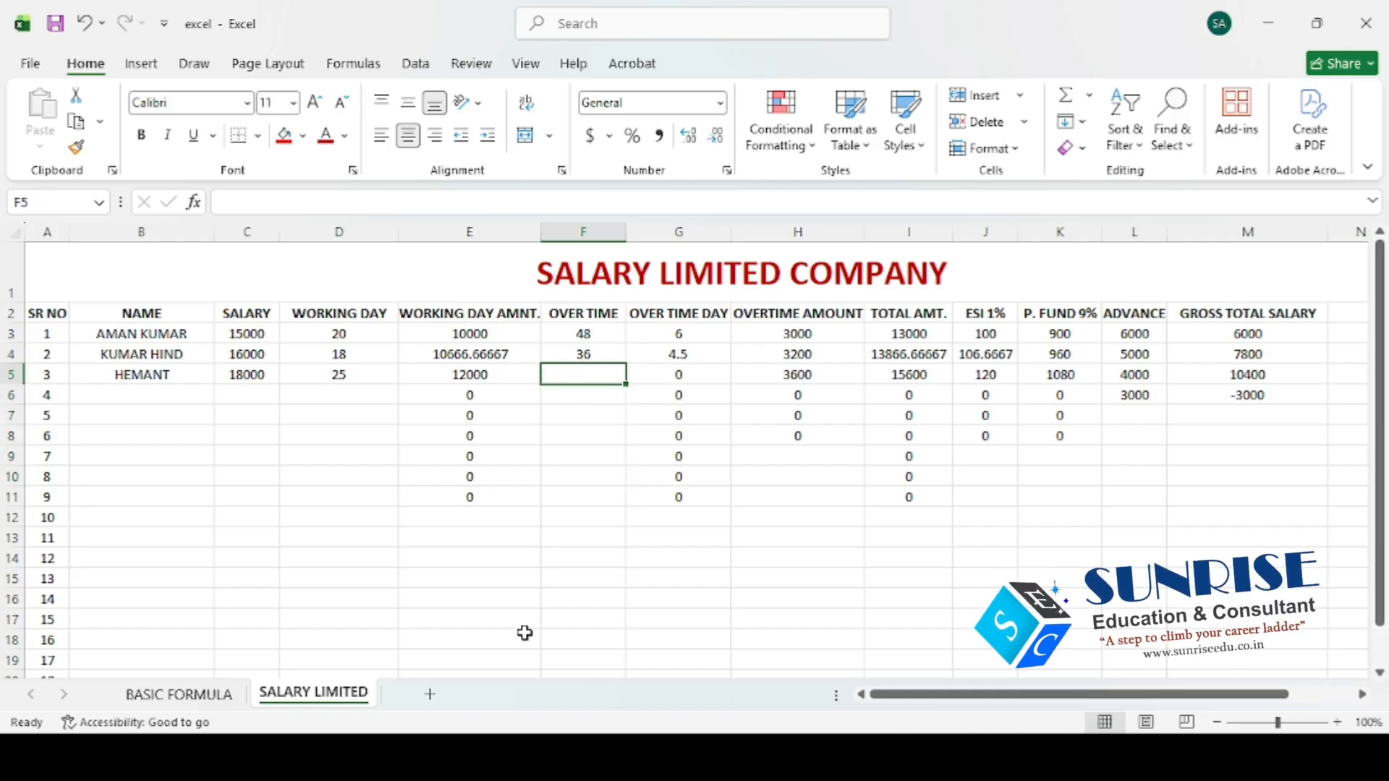
pyautogui.write('48')
pyautogui.press('Tab')
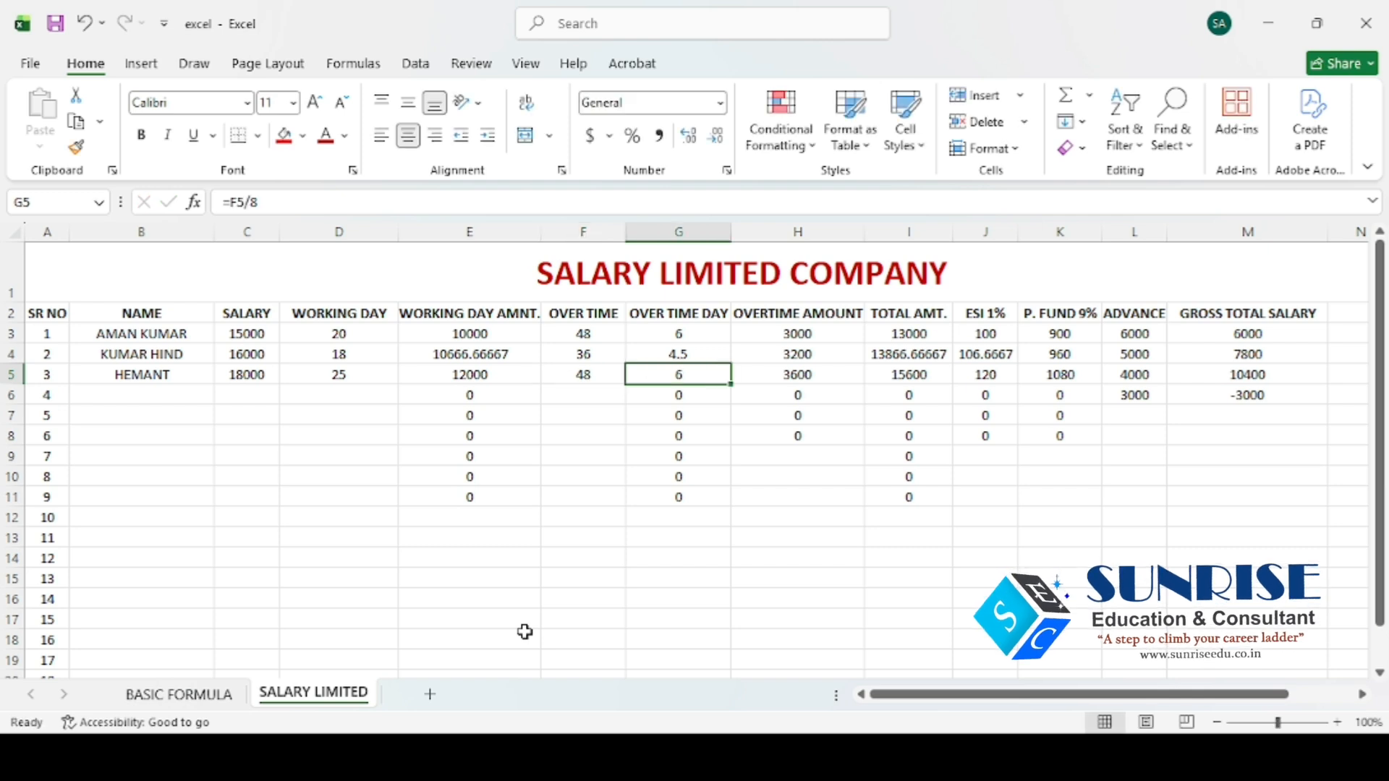
# Examine the third employee's values and formulas across row 5, from overtime day to the deductions and back to the salary
pyautogui.press('Right')
pyautogui.press('Right')
pyautogui.press('Right')
pyautogui.press('Right')
pyautogui.press('Right')
pyautogui.press('Right')
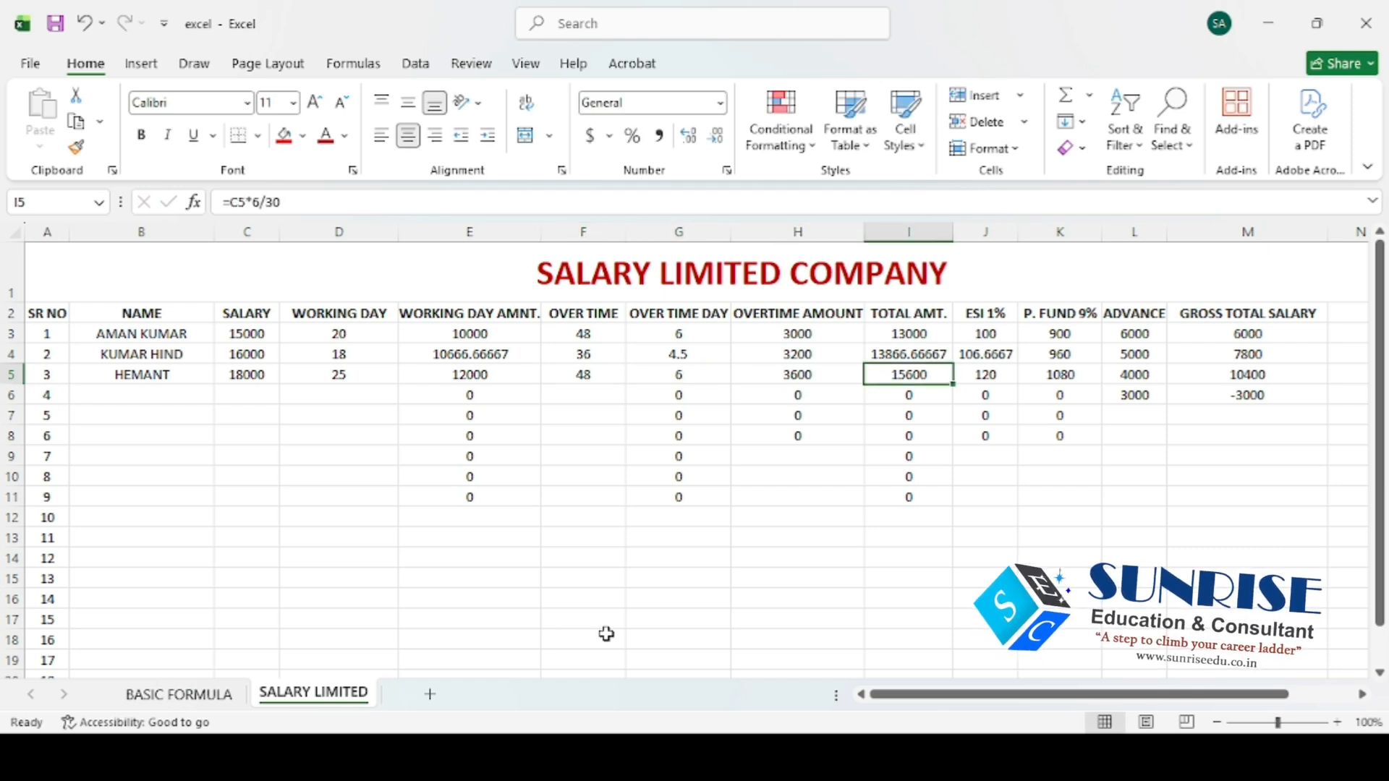
pyautogui.press('Left')
pyautogui.press('Left')
pyautogui.press('Left')
pyautogui.press('Left')
pyautogui.press('Left')
pyautogui.press('Left')
pyautogui.press('Left')
pyautogui.press('Left')
pyautogui.press('Left')
pyautogui.press('Left')
pyautogui.press('Left')
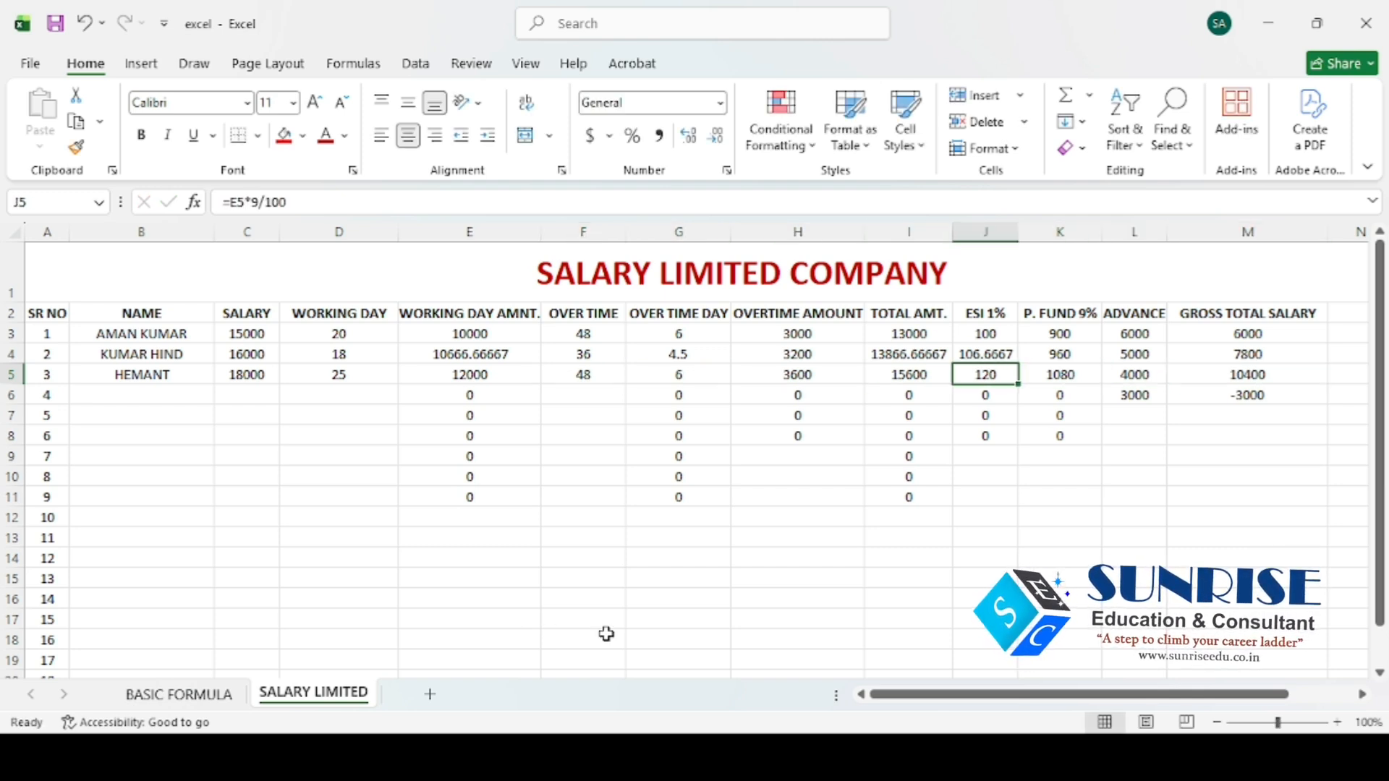
pyautogui.press('Right')
pyautogui.press('Right')
pyautogui.press('Right')
pyautogui.press('Right')
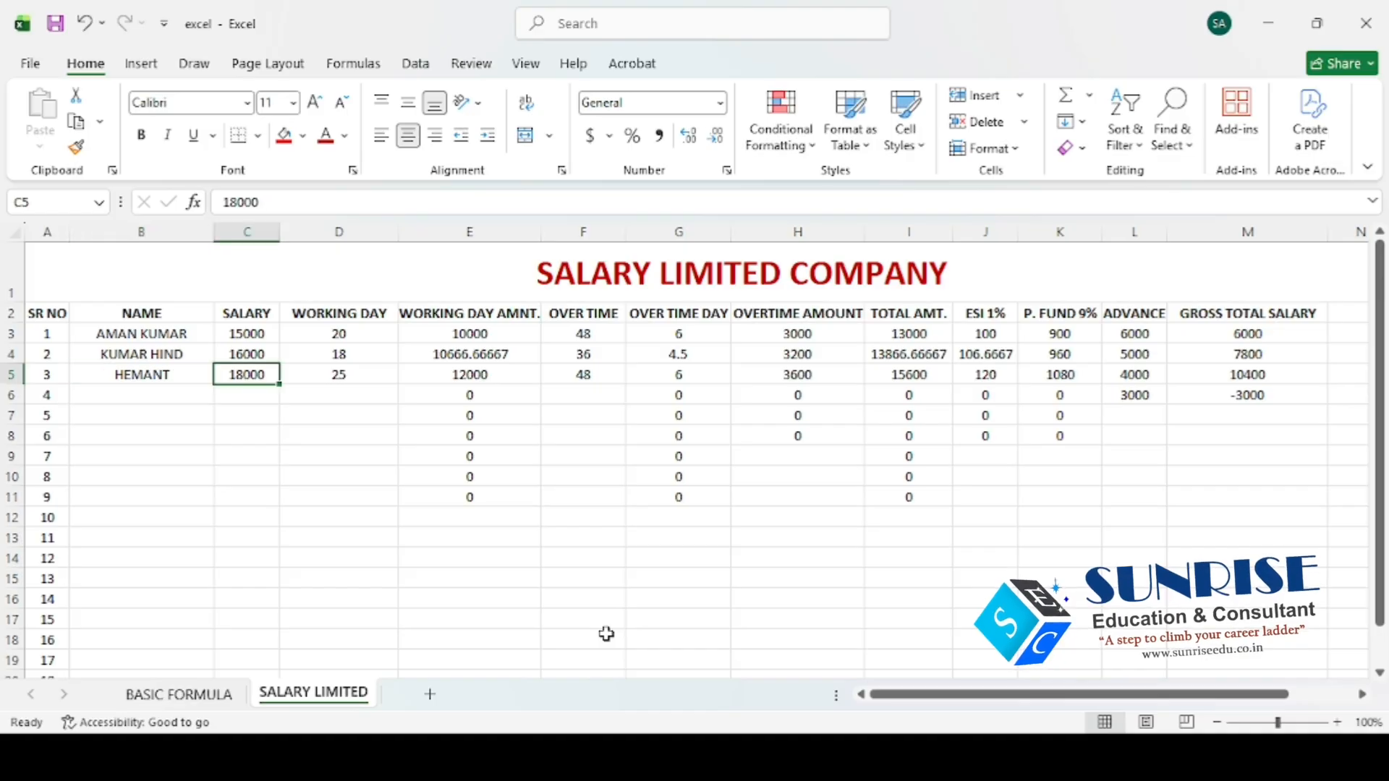
pyautogui.click(481, 283)
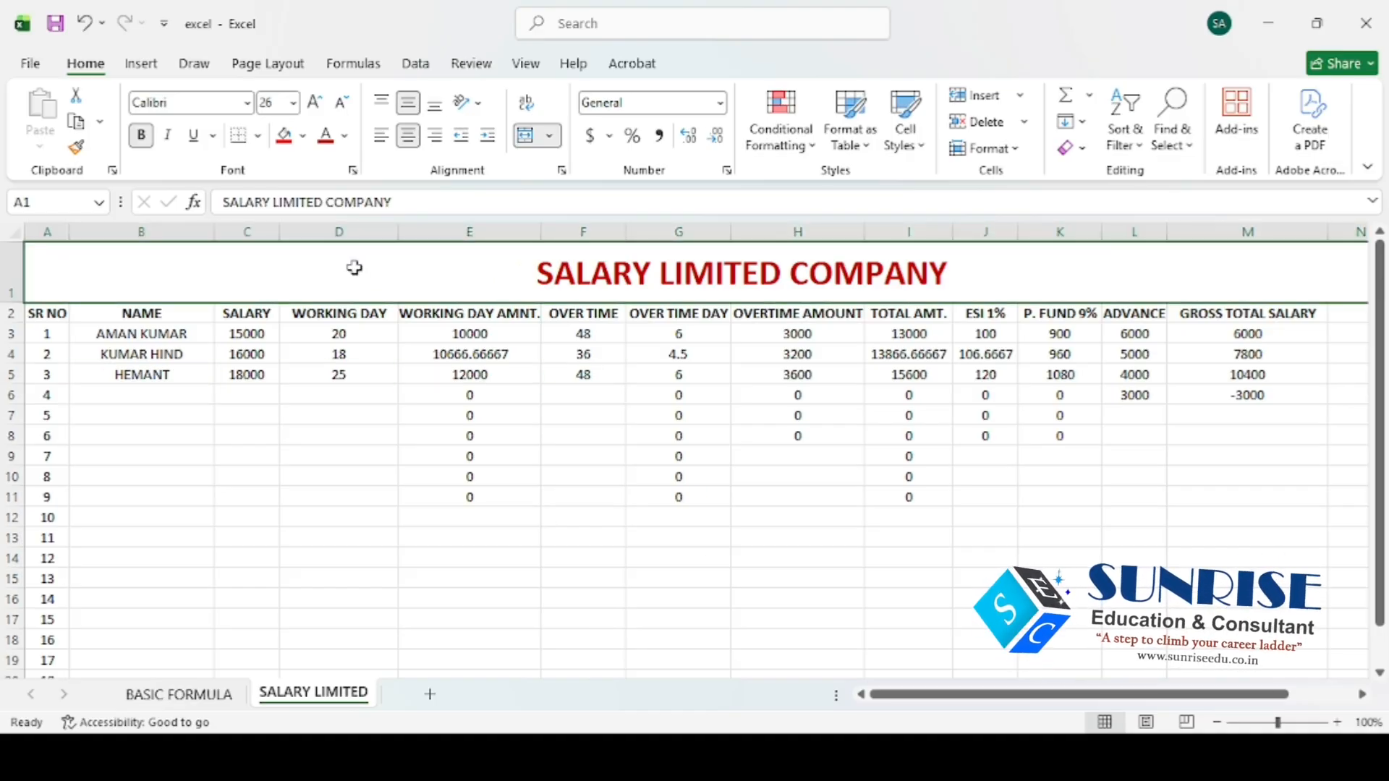